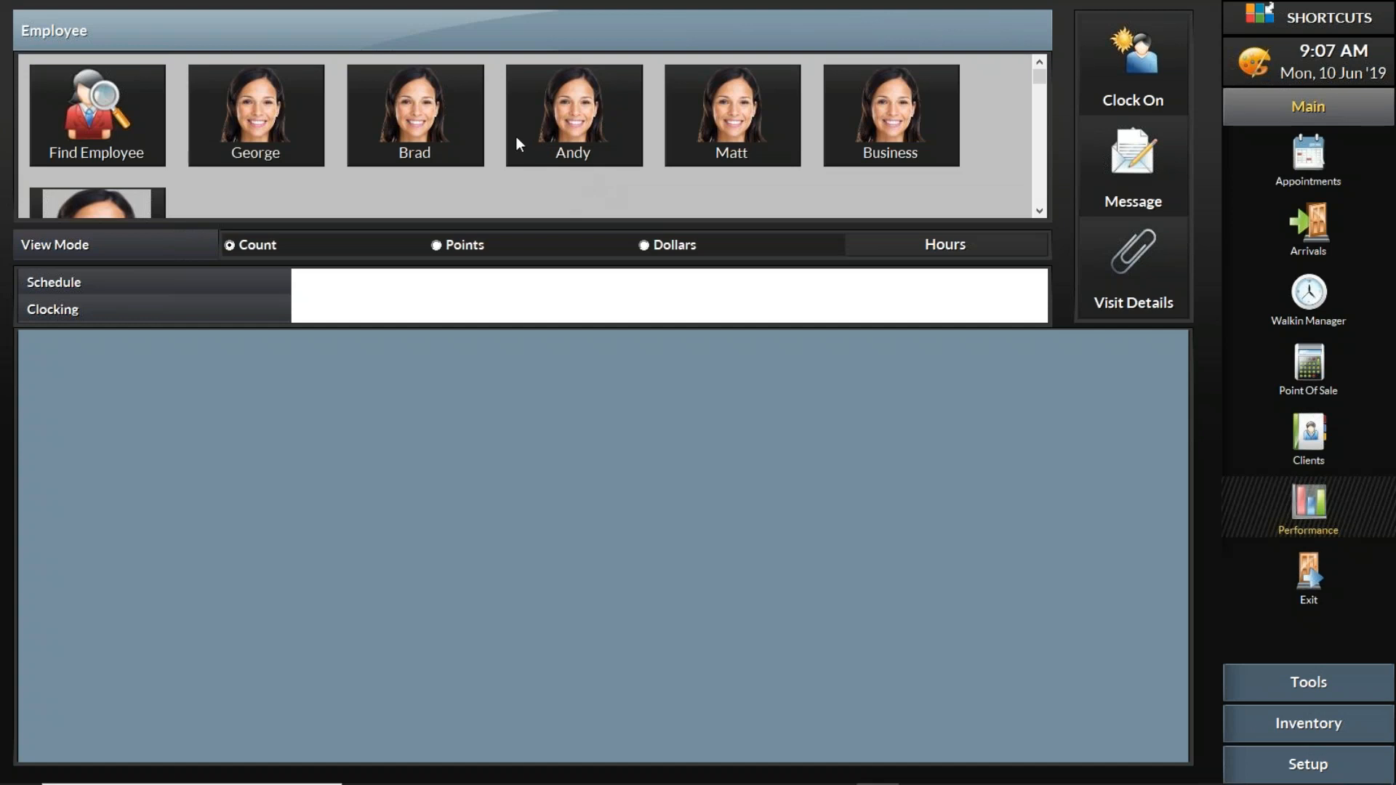
Step: Clock on the first listed employee from the Performance screen and confirm the clock-on
{"action": "left_click", "coordinate": [282, 123]}
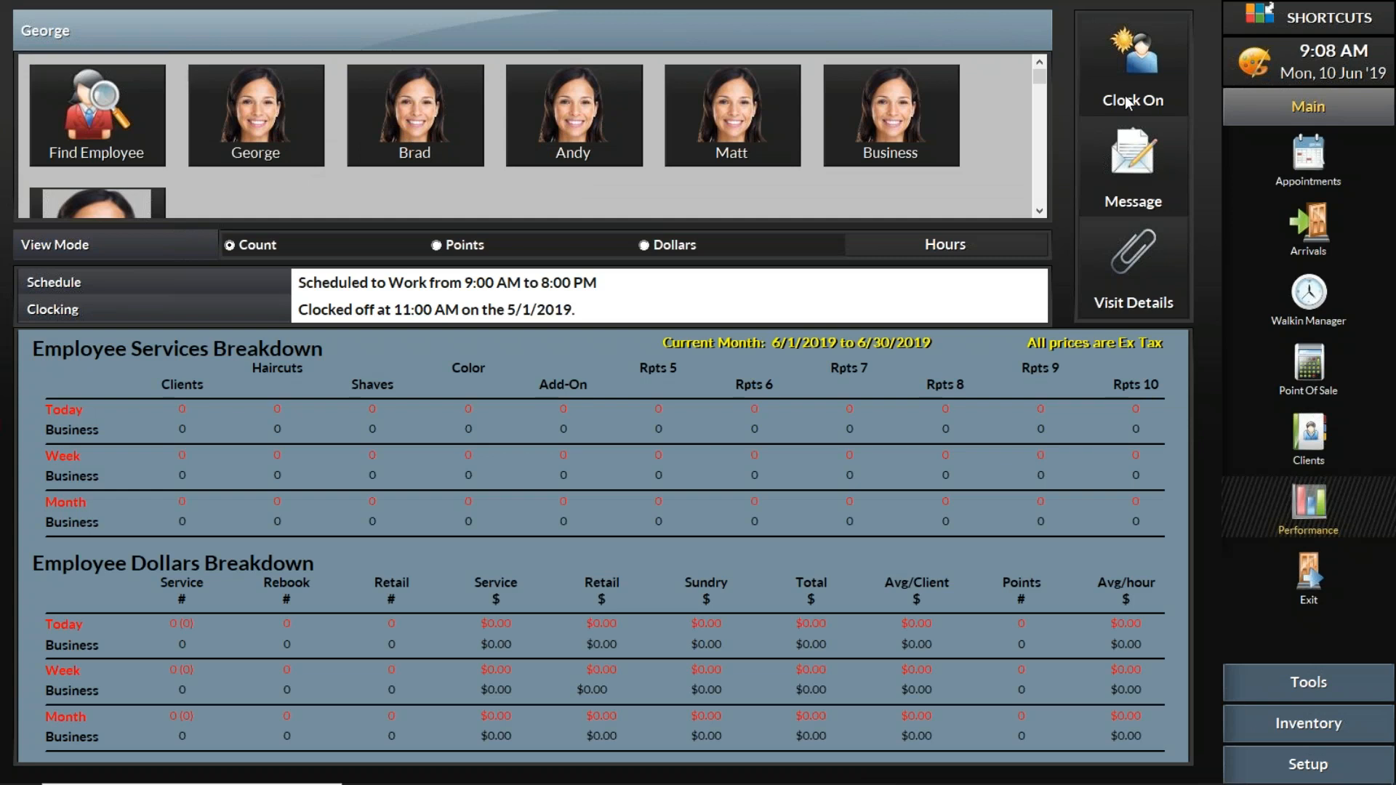
{"action": "left_click", "coordinate": [1119, 44]}
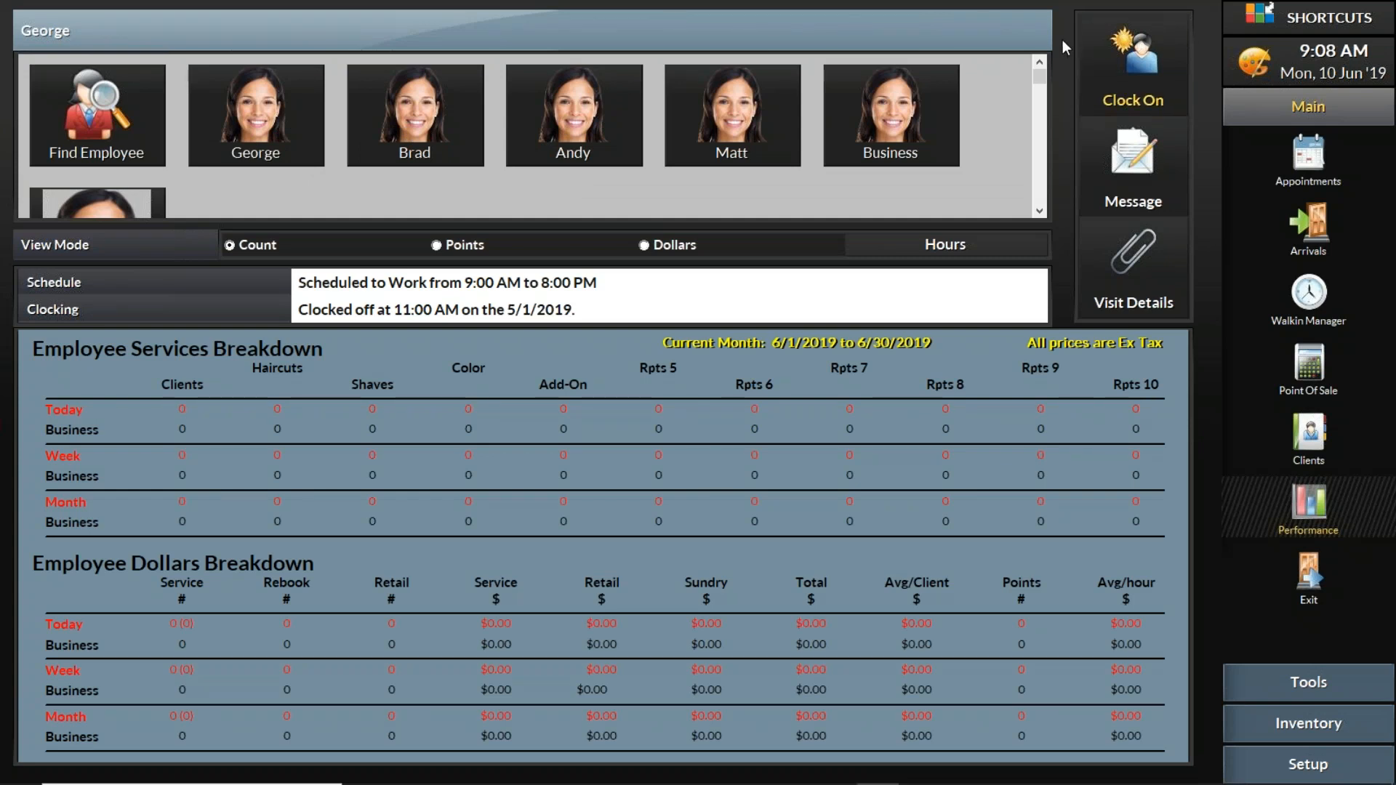
{"action": "left_click", "coordinate": [1100, 56]}
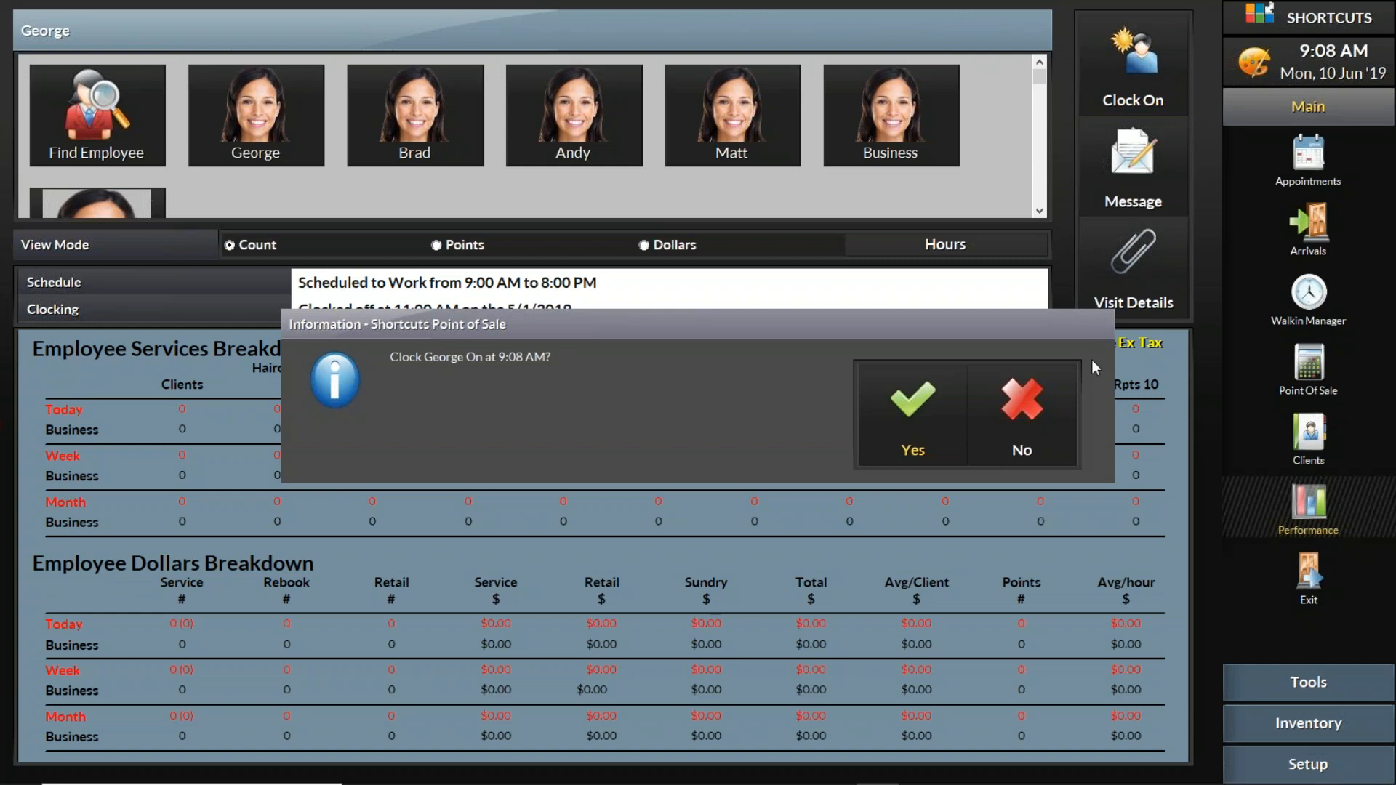
{"action": "left_click", "coordinate": [1066, 396]}
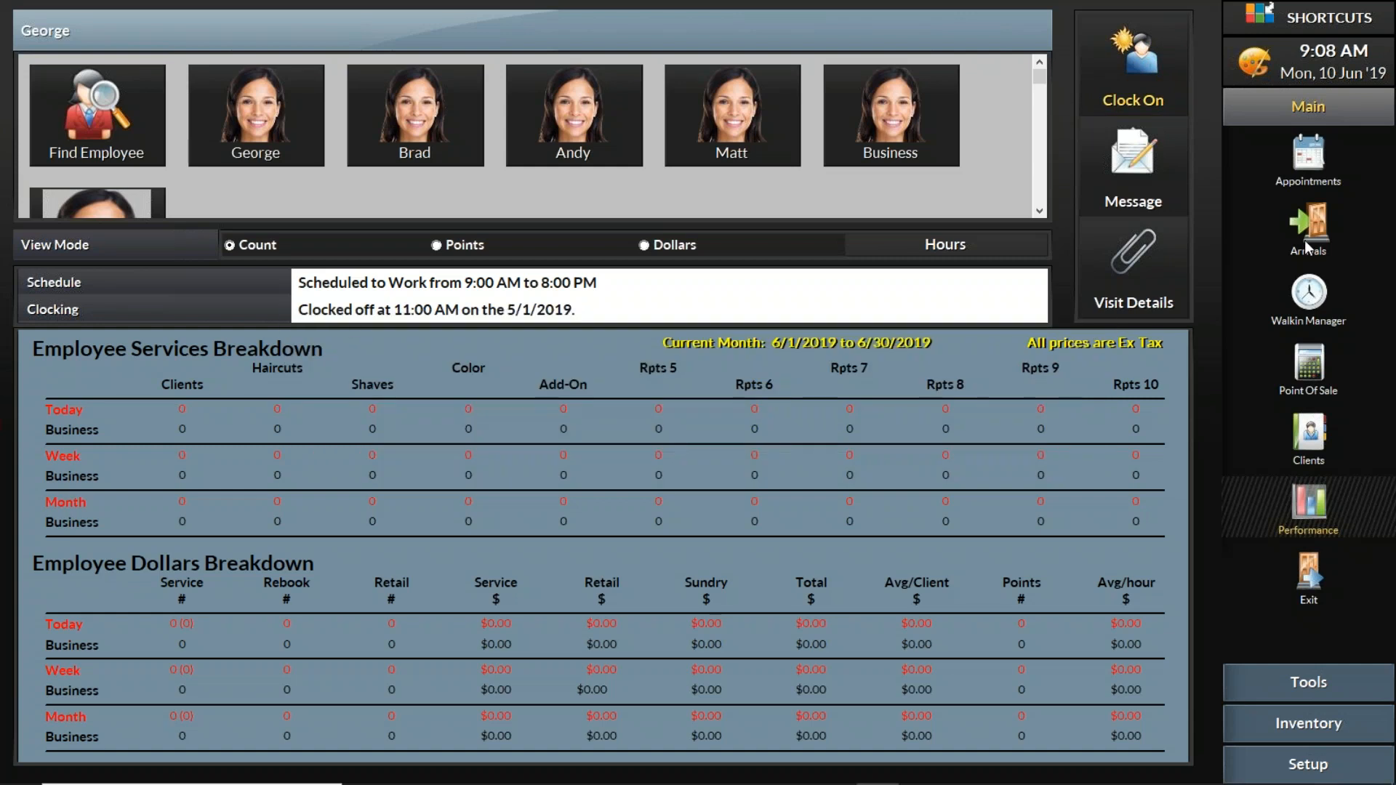
{"action": "left_click", "coordinate": [1119, 87]}
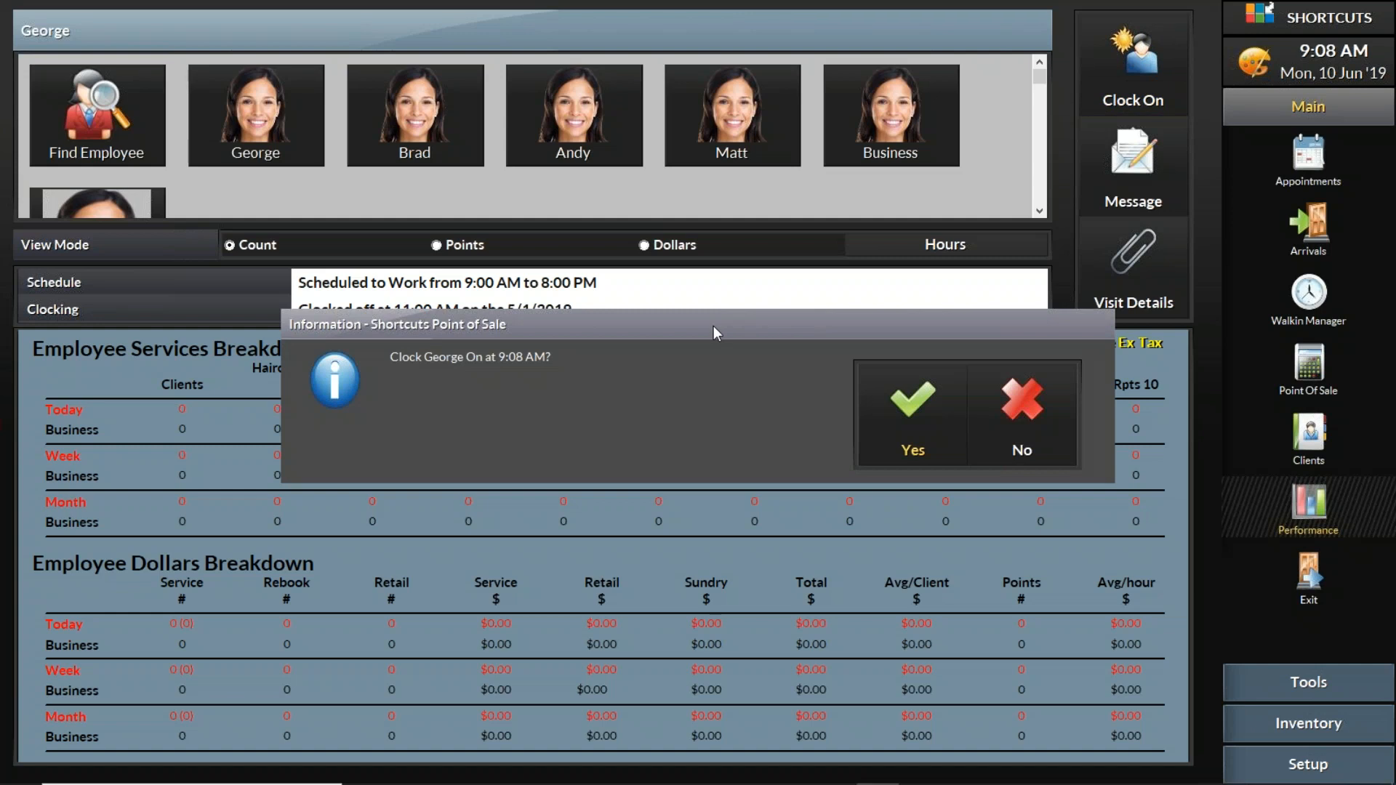
{"action": "key", "text": "Return"}
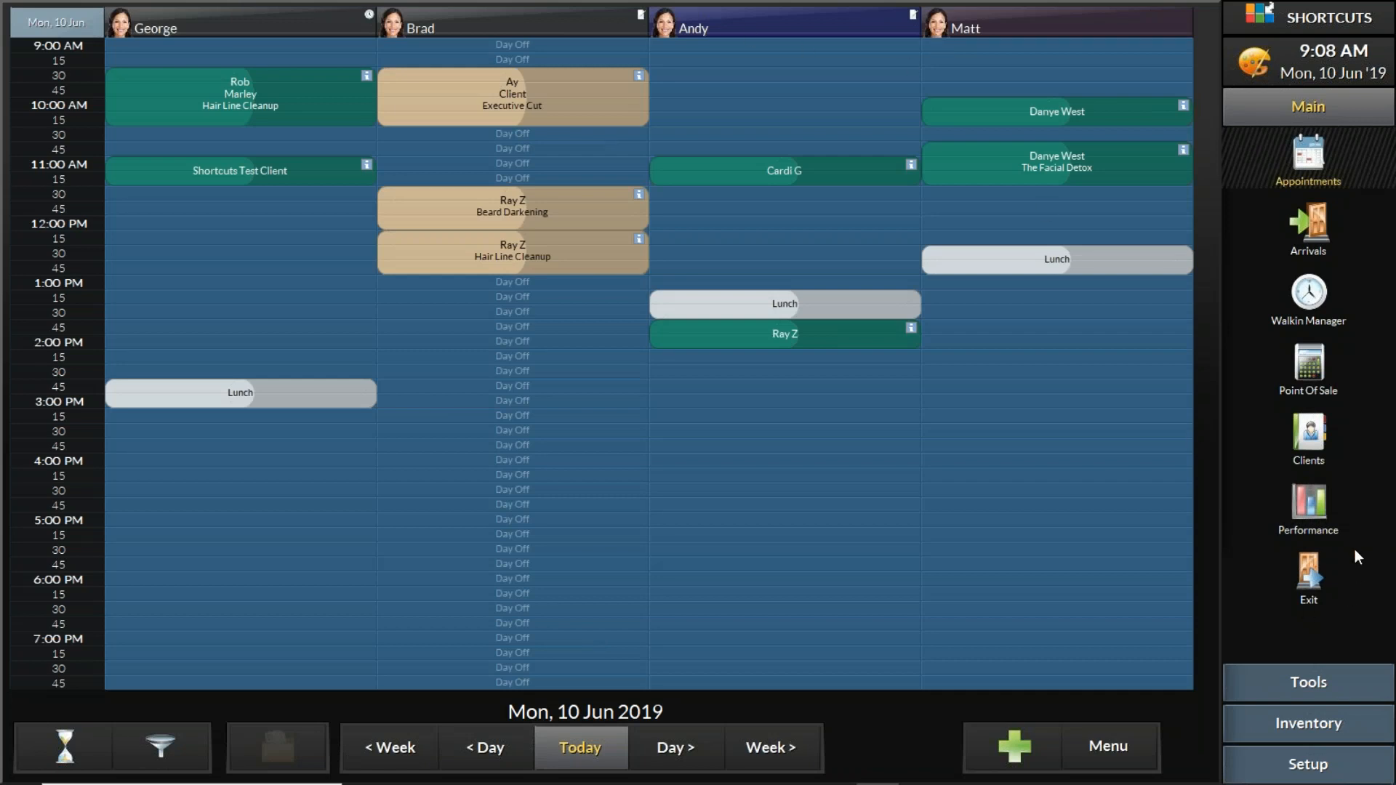
Step: Return to the Performance screen and clock off the first employee
{"action": "left_click", "coordinate": [1310, 503]}
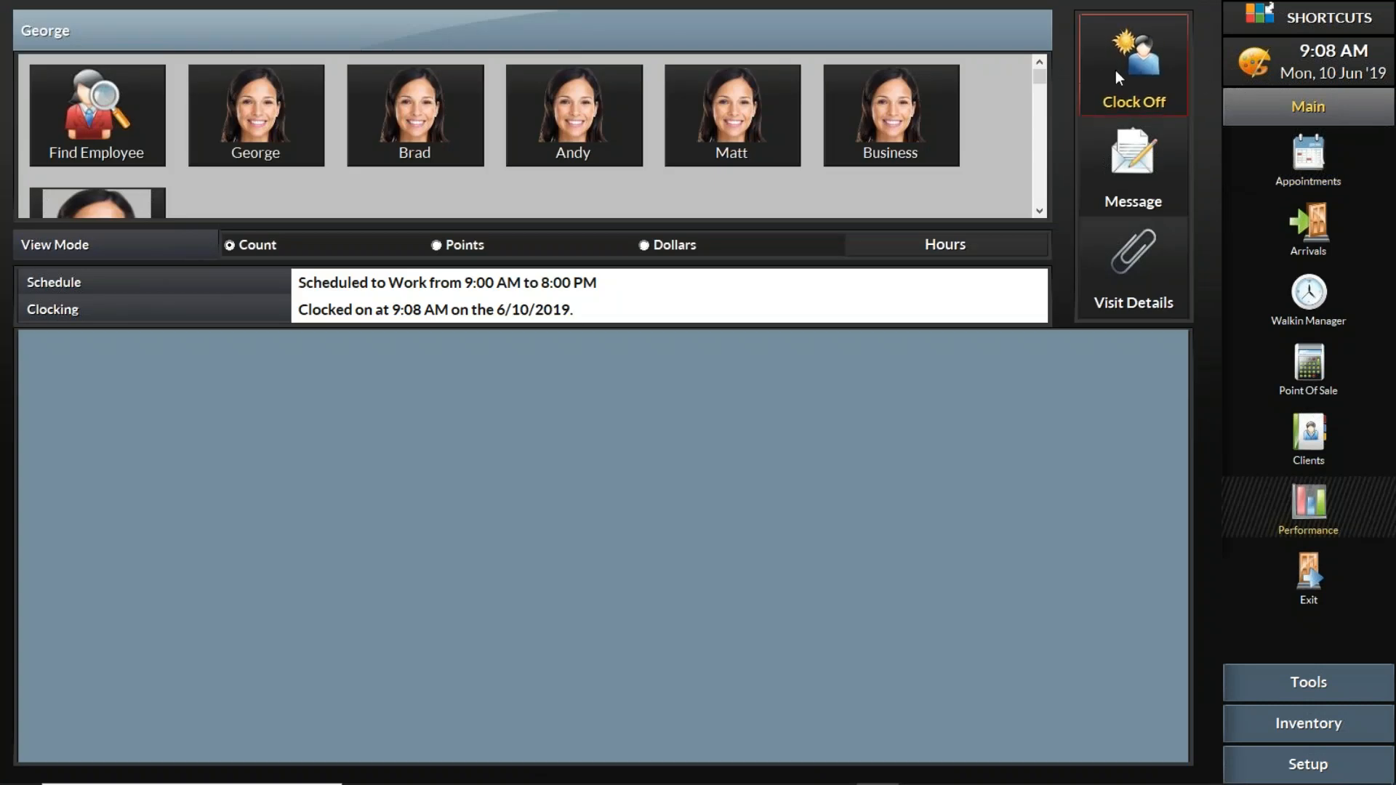
{"action": "left_click", "coordinate": [1103, 86]}
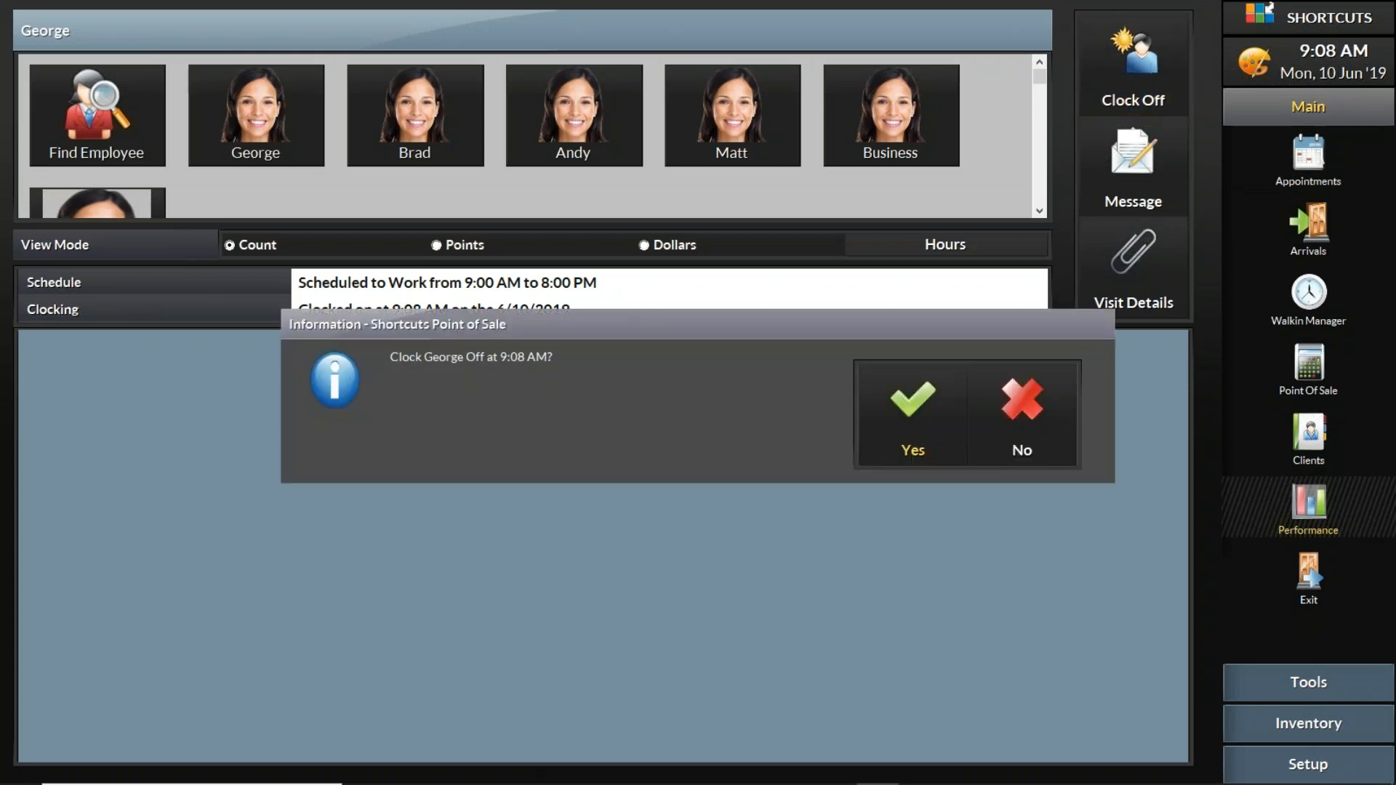
{"action": "key", "text": "Return"}
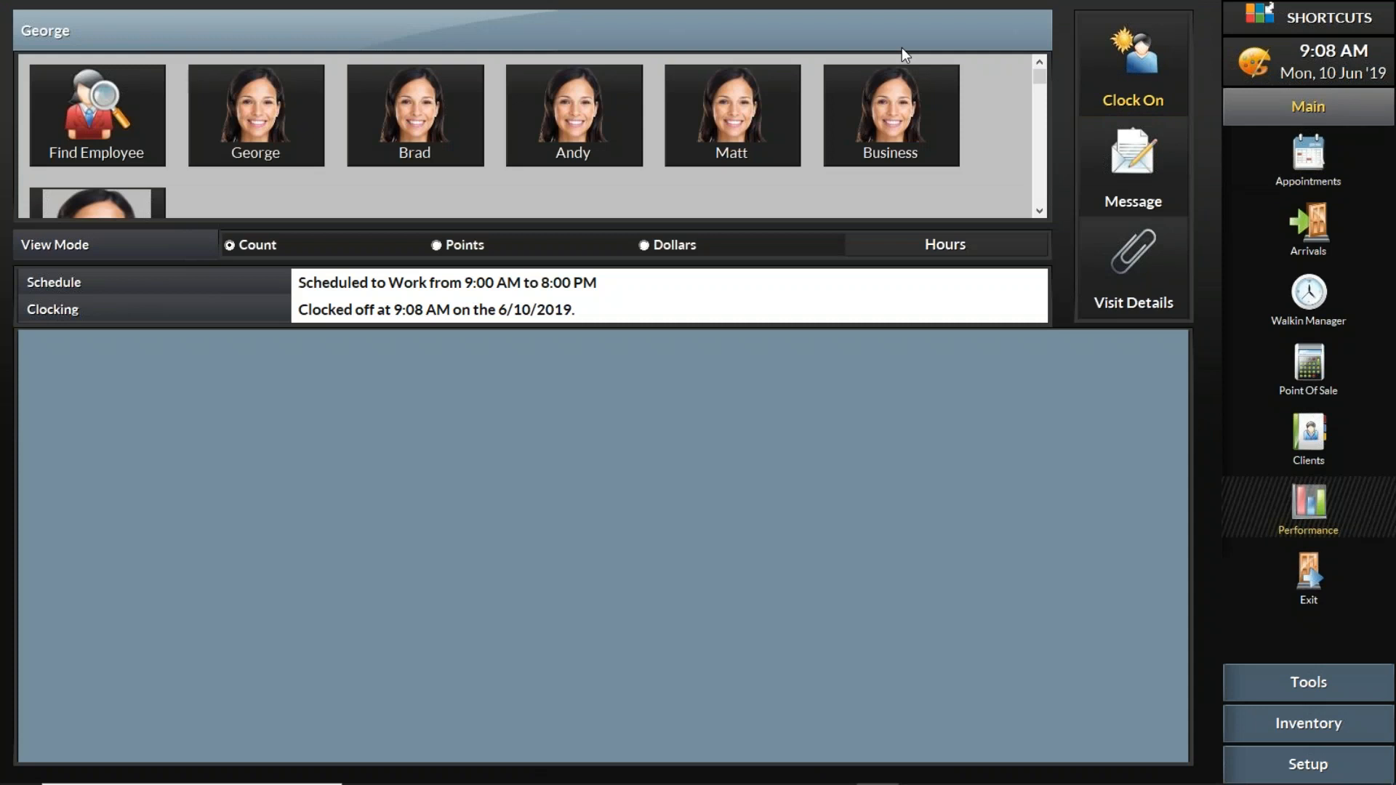
Step: Select the second listed employee in Performance and clock that employee on, then back off
{"action": "left_click", "coordinate": [444, 110]}
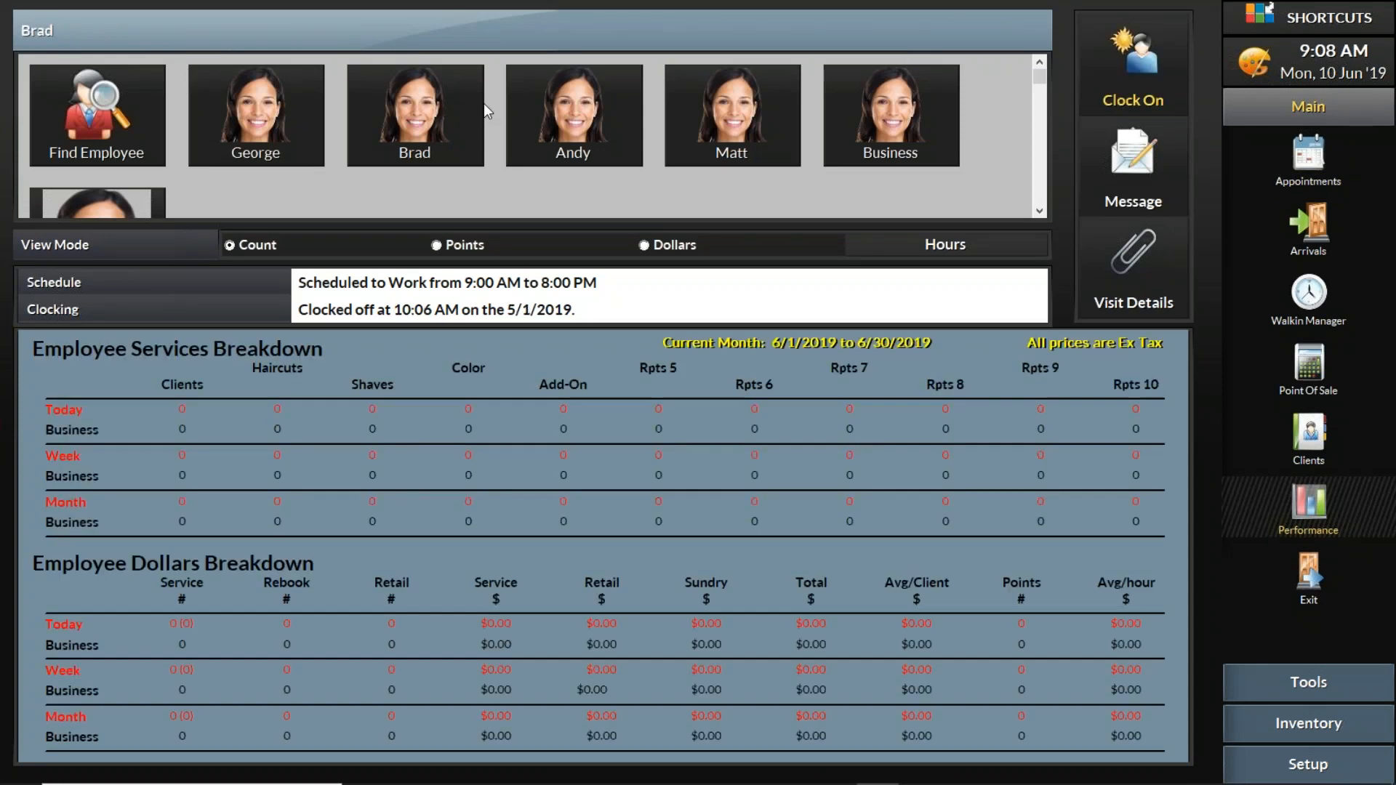
{"action": "left_click", "coordinate": [1140, 69]}
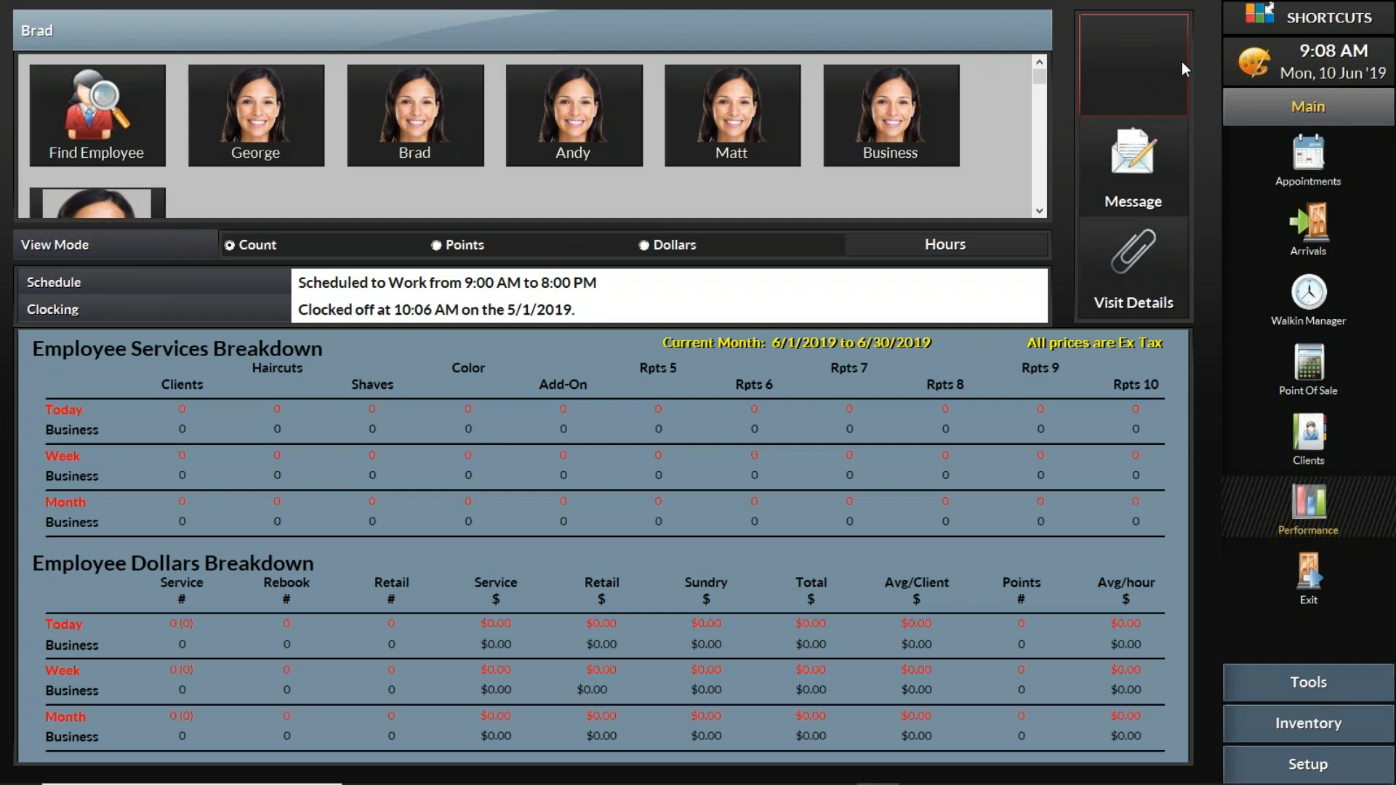
{"action": "left_click", "coordinate": [1157, 65]}
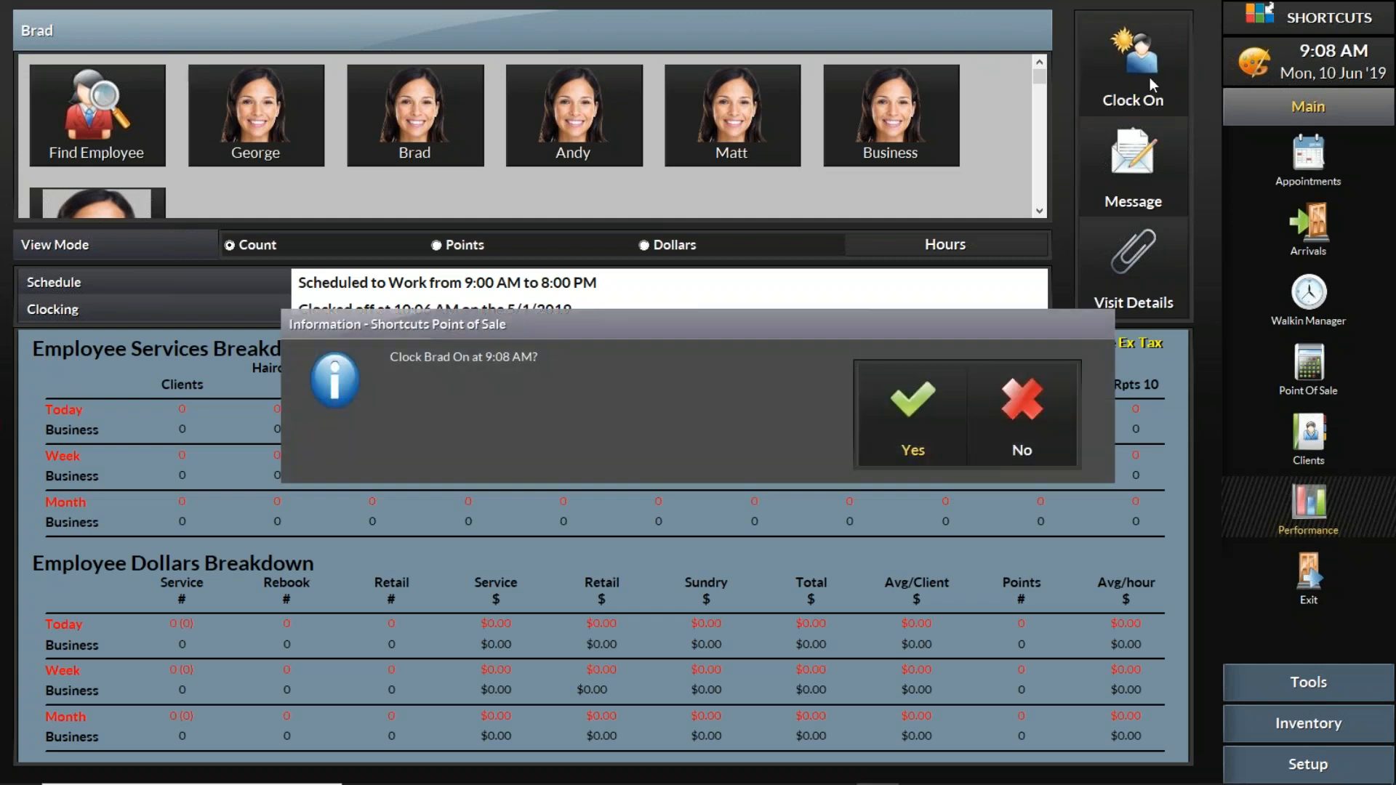
{"action": "key", "text": "Return"}
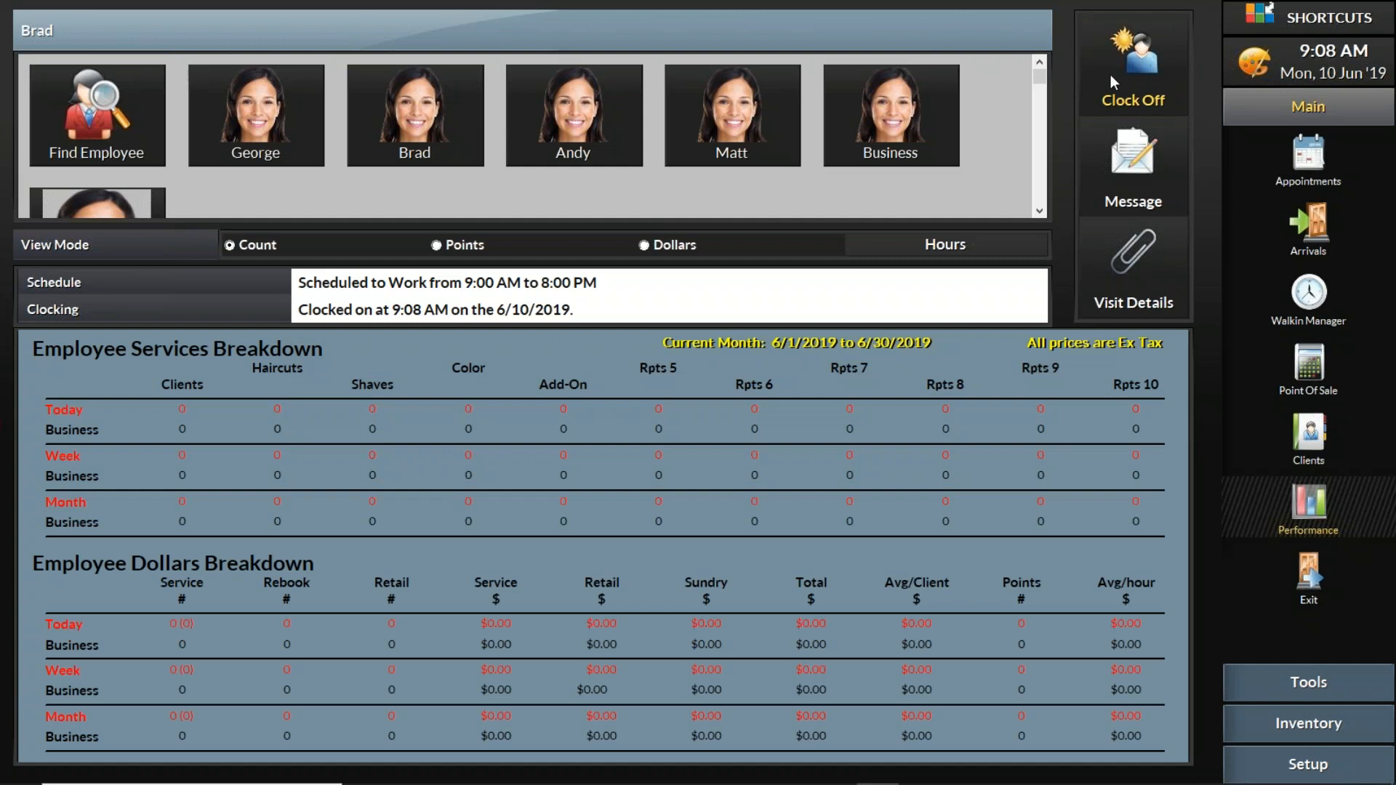
{"action": "left_click", "coordinate": [1131, 67]}
{"action": "key", "text": "Return"}
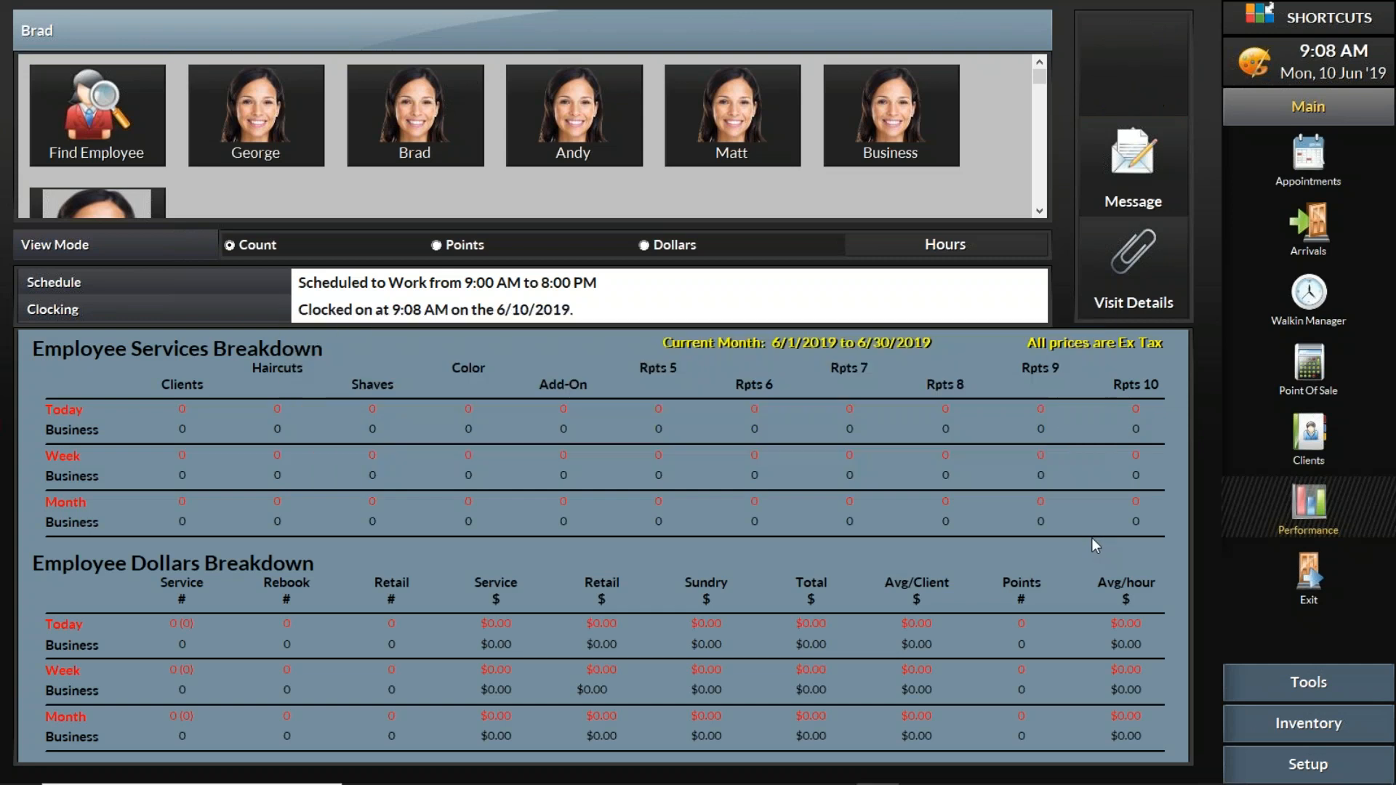
Step: Clock on the second employee from the Walkin Manager
{"action": "left_click", "coordinate": [1318, 298]}
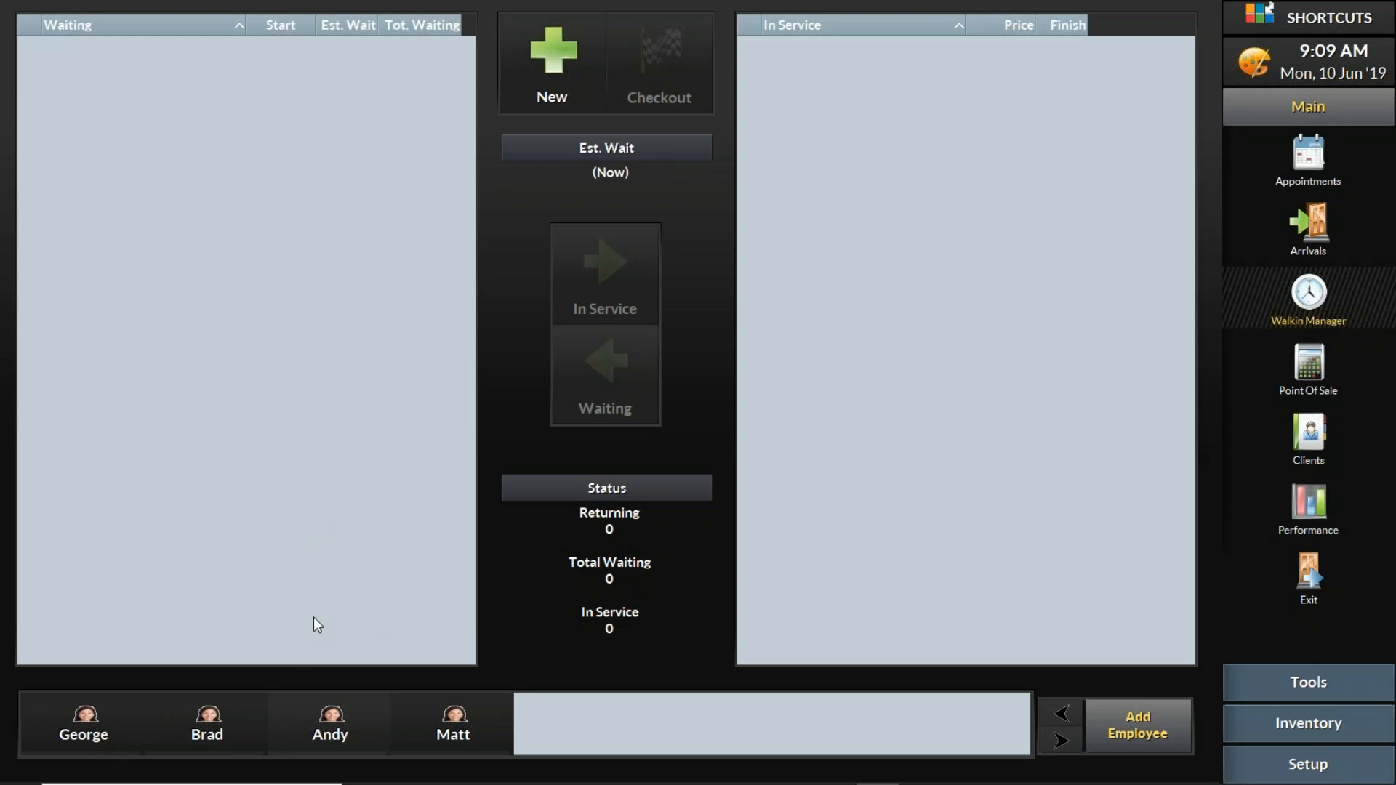
{"action": "left_click", "coordinate": [209, 719]}
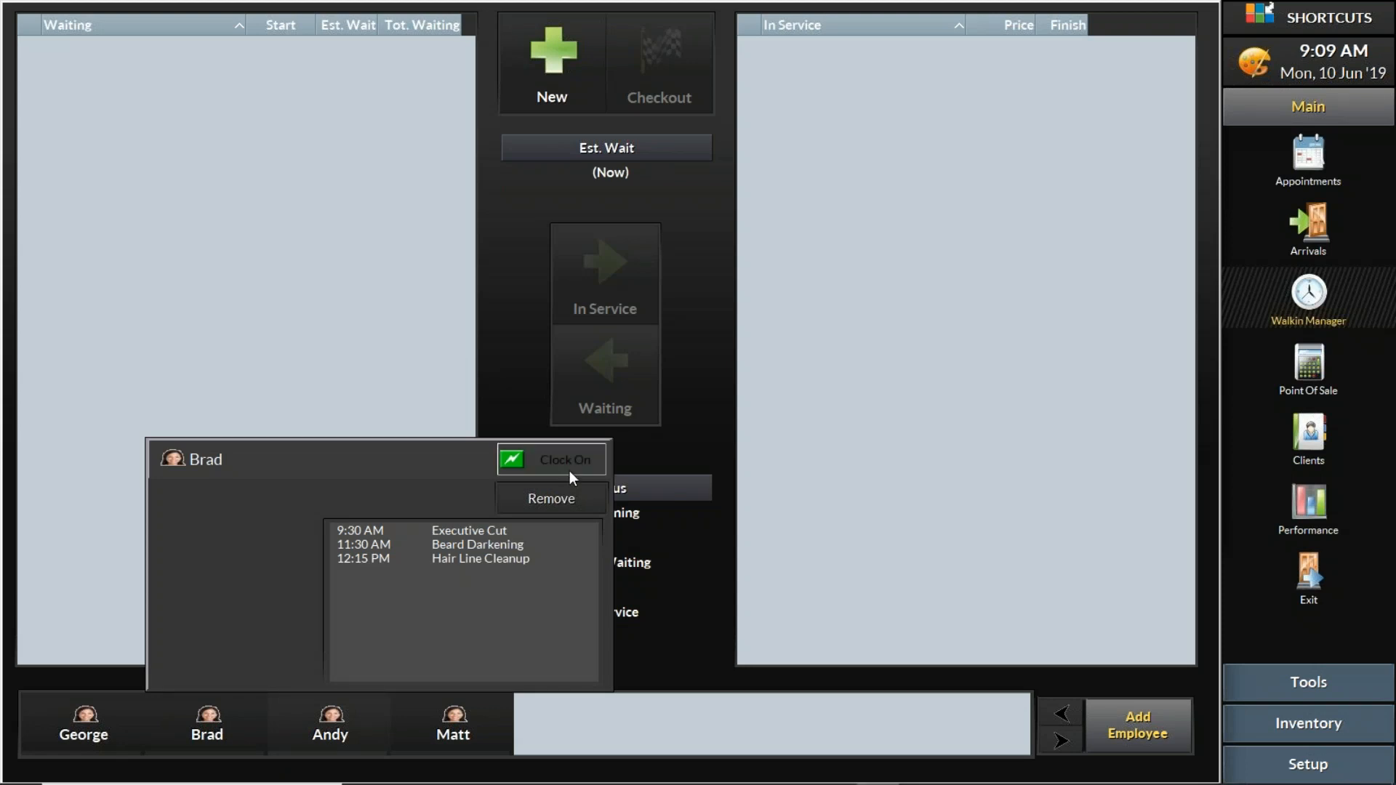
{"action": "left_click", "coordinate": [506, 465]}
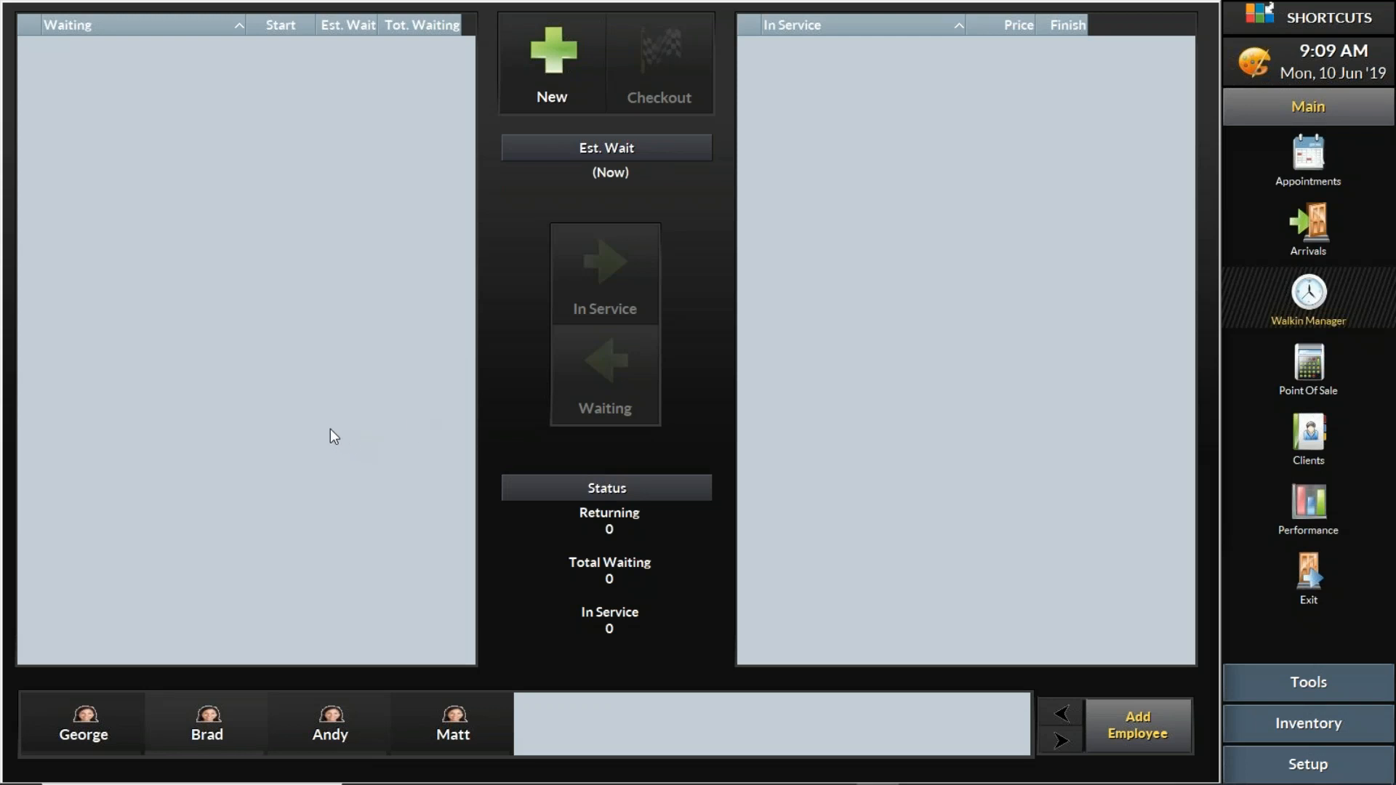
Step: Clock off the second employee in the Walkin Manager, leaving the reason unspecified
{"action": "left_click", "coordinate": [220, 717]}
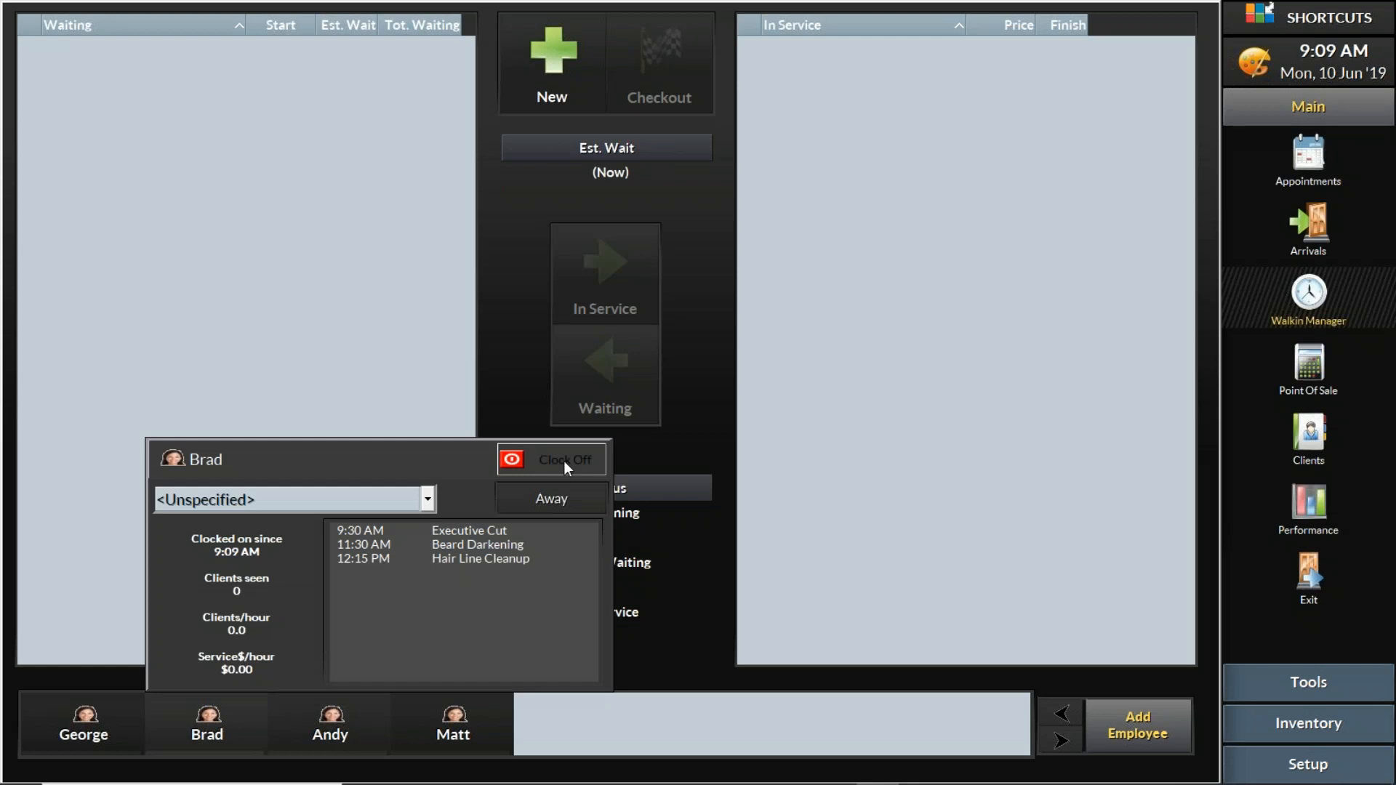
{"action": "left_click", "coordinate": [565, 463]}
{"action": "left_click", "coordinate": [418, 502]}
{"action": "left_click", "coordinate": [418, 502]}
{"action": "left_click", "coordinate": [418, 502]}
{"action": "left_click", "coordinate": [418, 502]}
{"action": "left_click", "coordinate": [514, 463]}
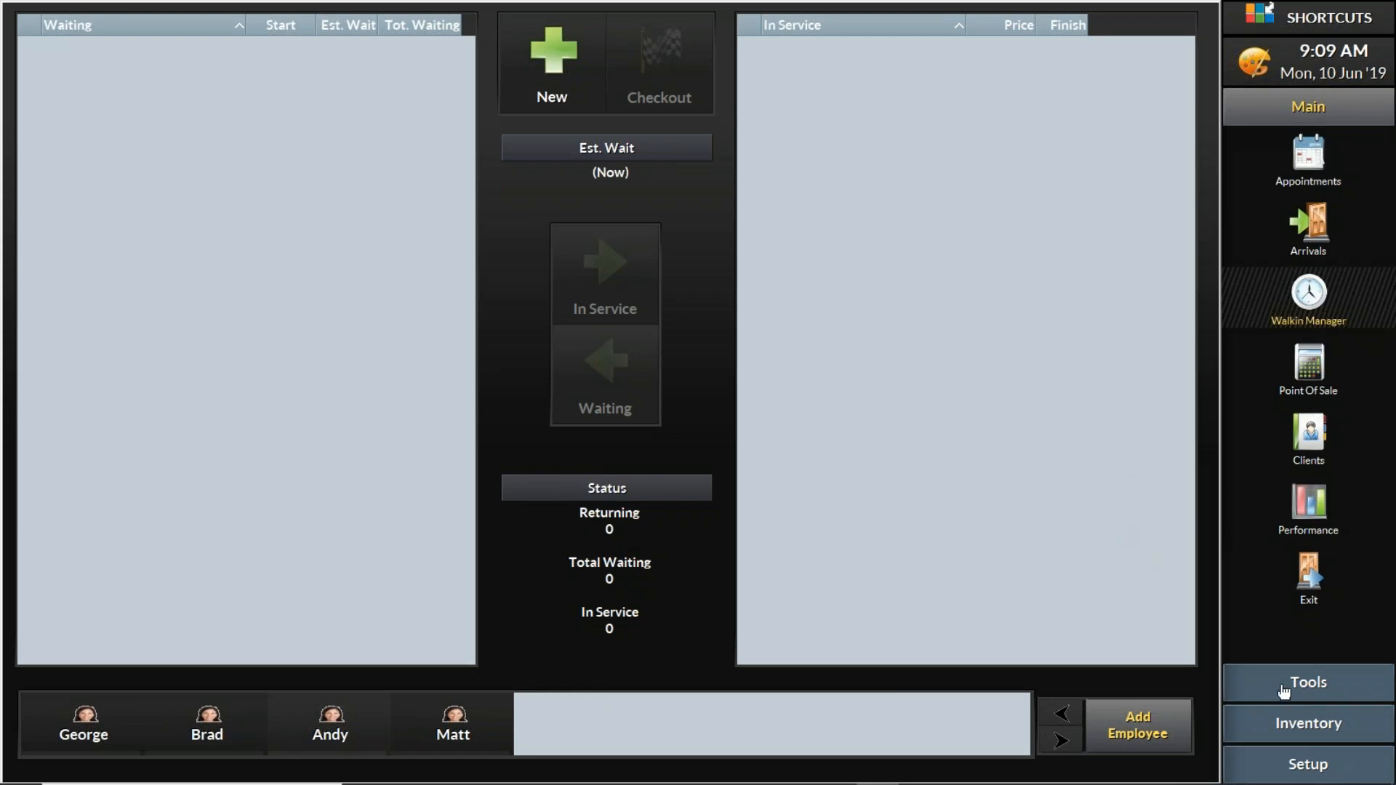
Step: Run the Employee Hours report from the Employees category for the current day and all employees
{"action": "left_click", "coordinate": [1303, 683]}
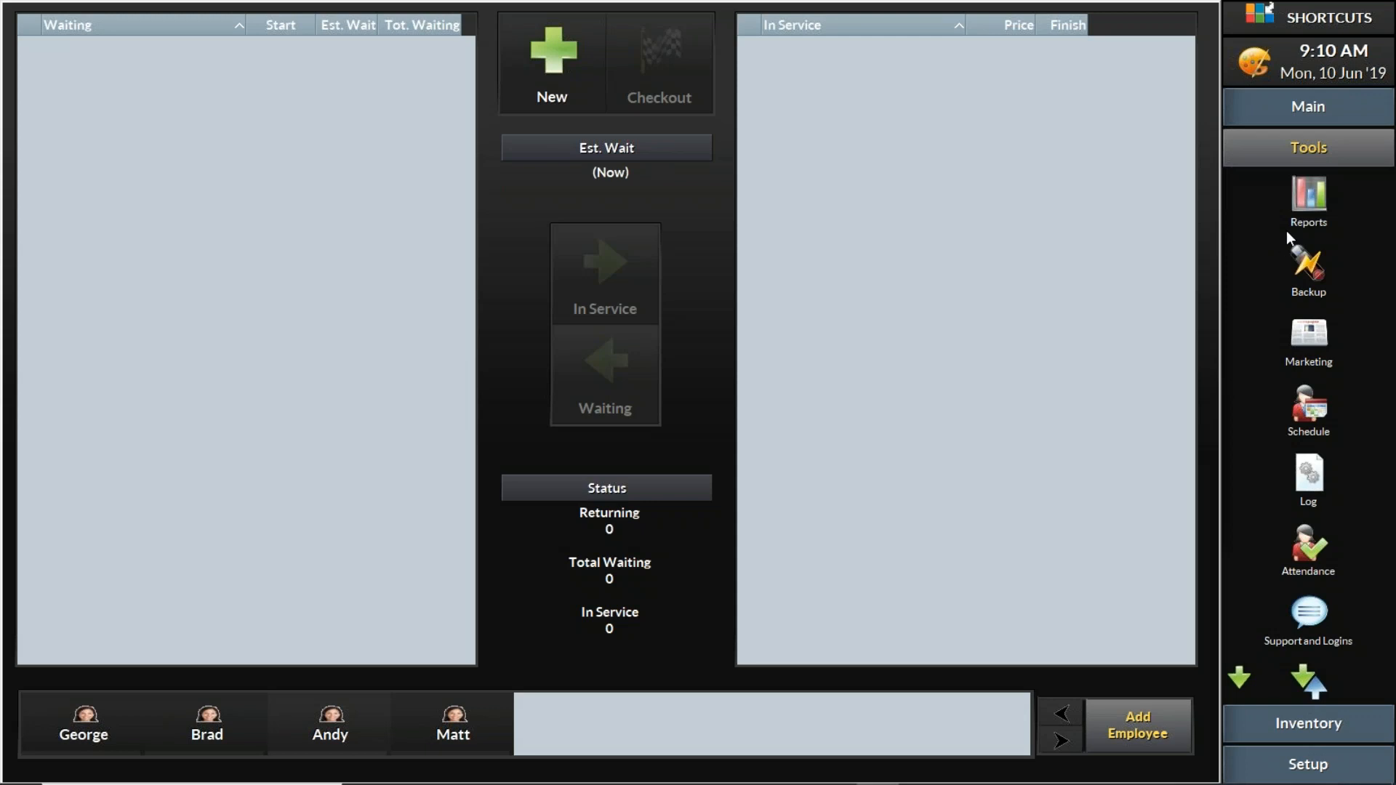
{"action": "left_click", "coordinate": [1336, 120]}
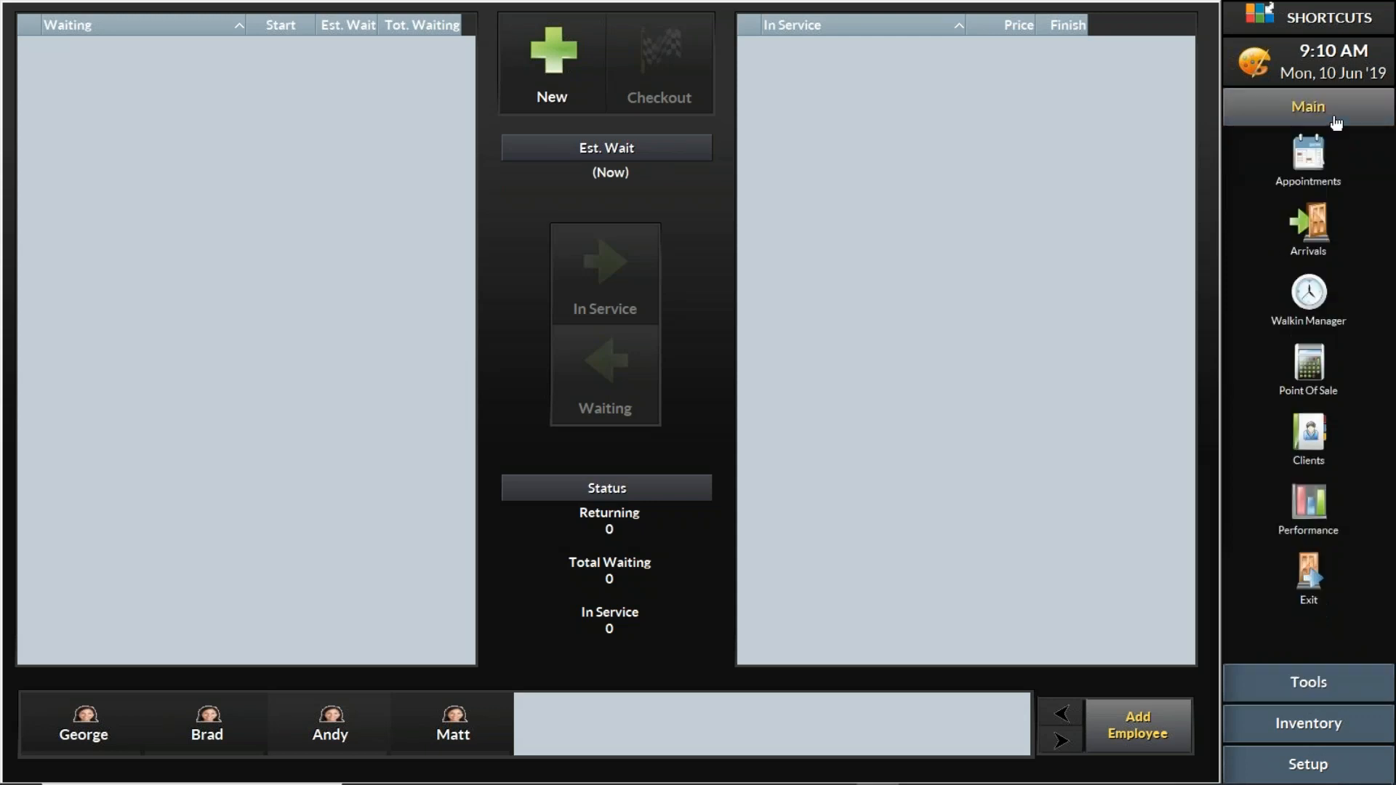
{"action": "left_click", "coordinate": [1323, 690]}
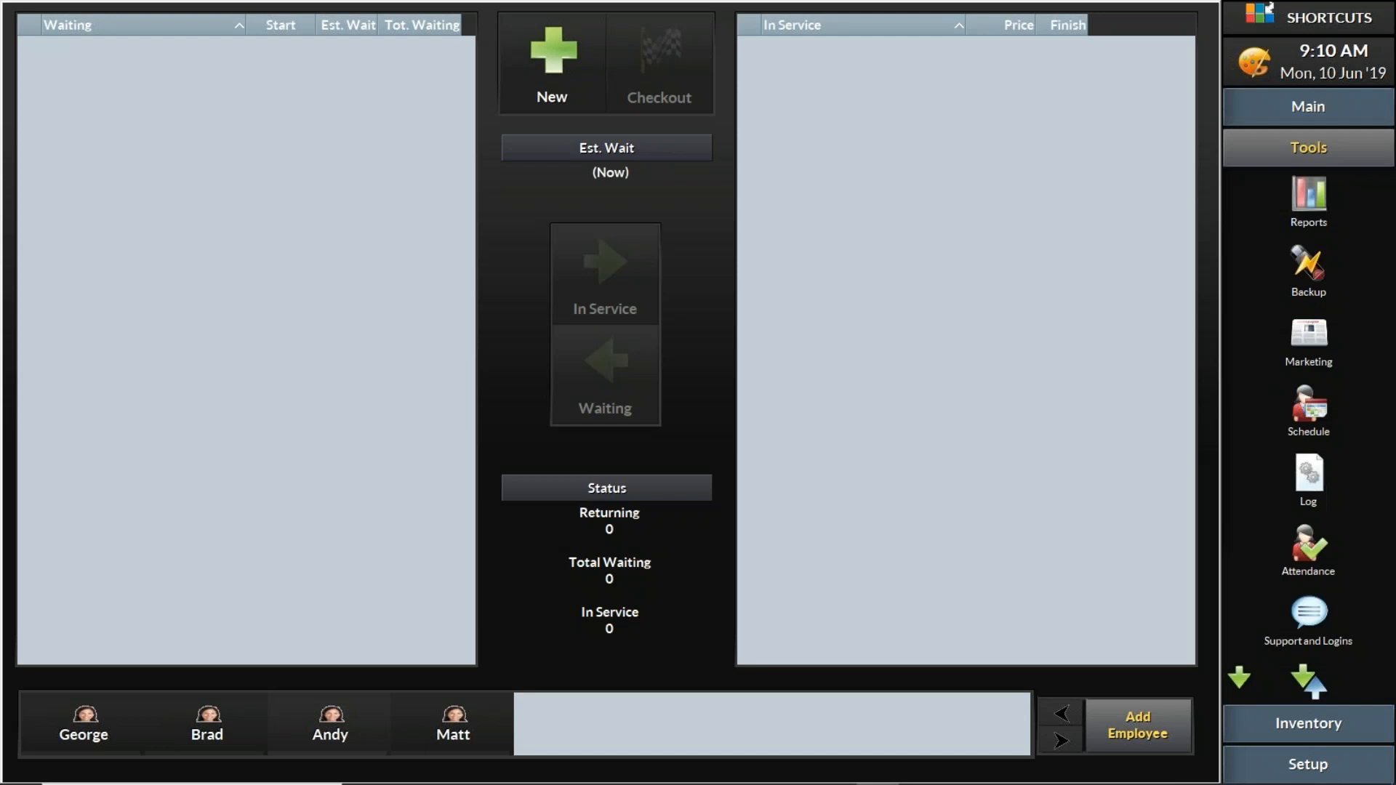
{"action": "left_click", "coordinate": [1313, 200]}
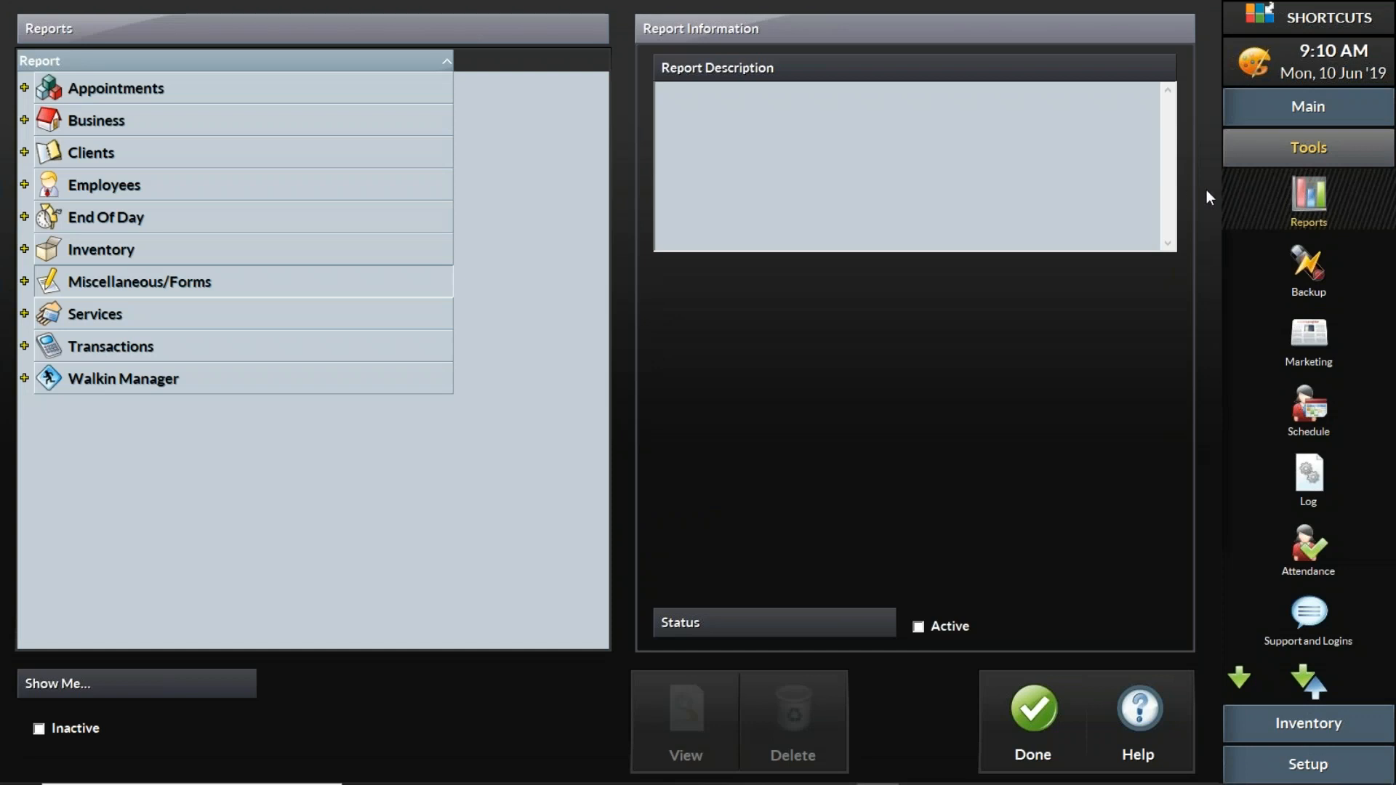
{"action": "left_click", "coordinate": [25, 186]}
{"action": "left_click", "coordinate": [25, 185]}
{"action": "left_click", "coordinate": [24, 186]}
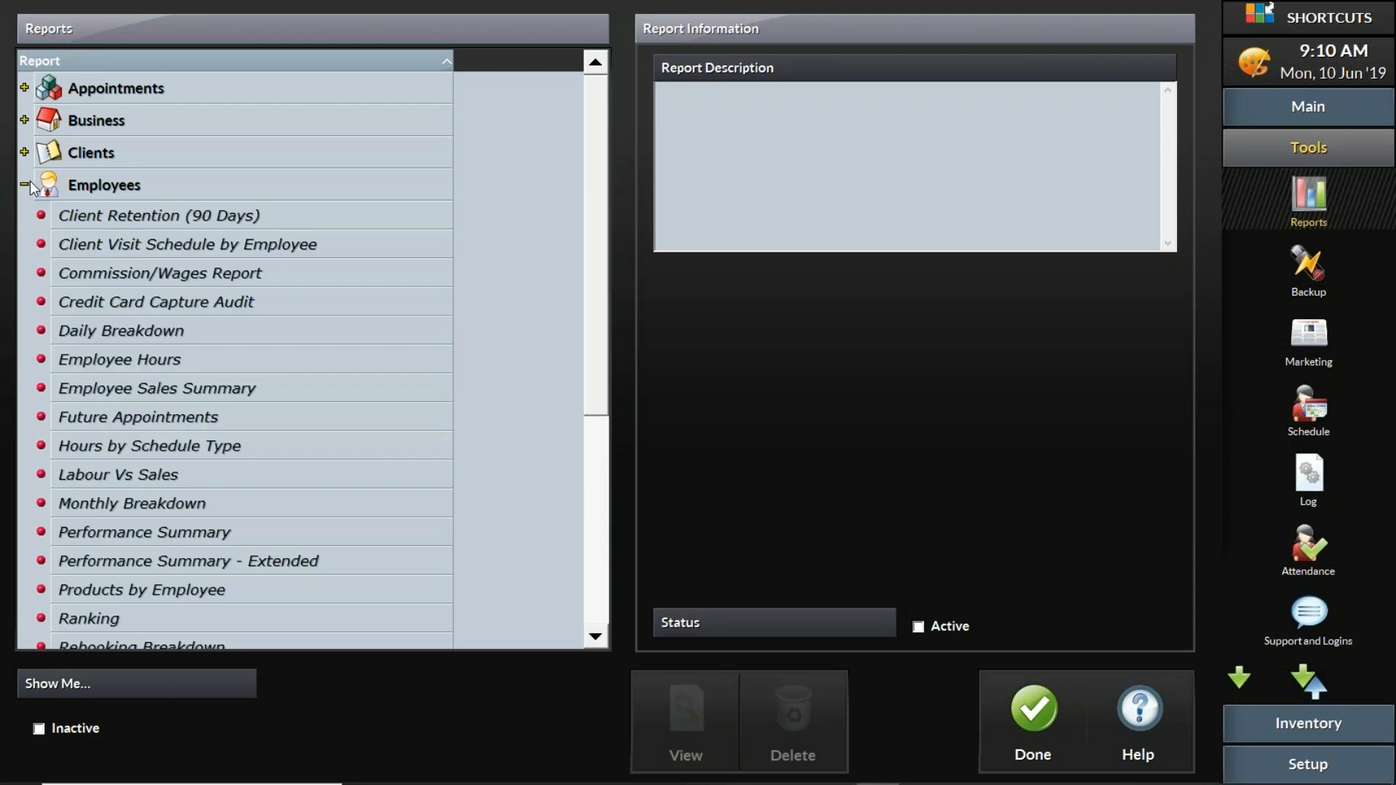
{"action": "left_click", "coordinate": [185, 360]}
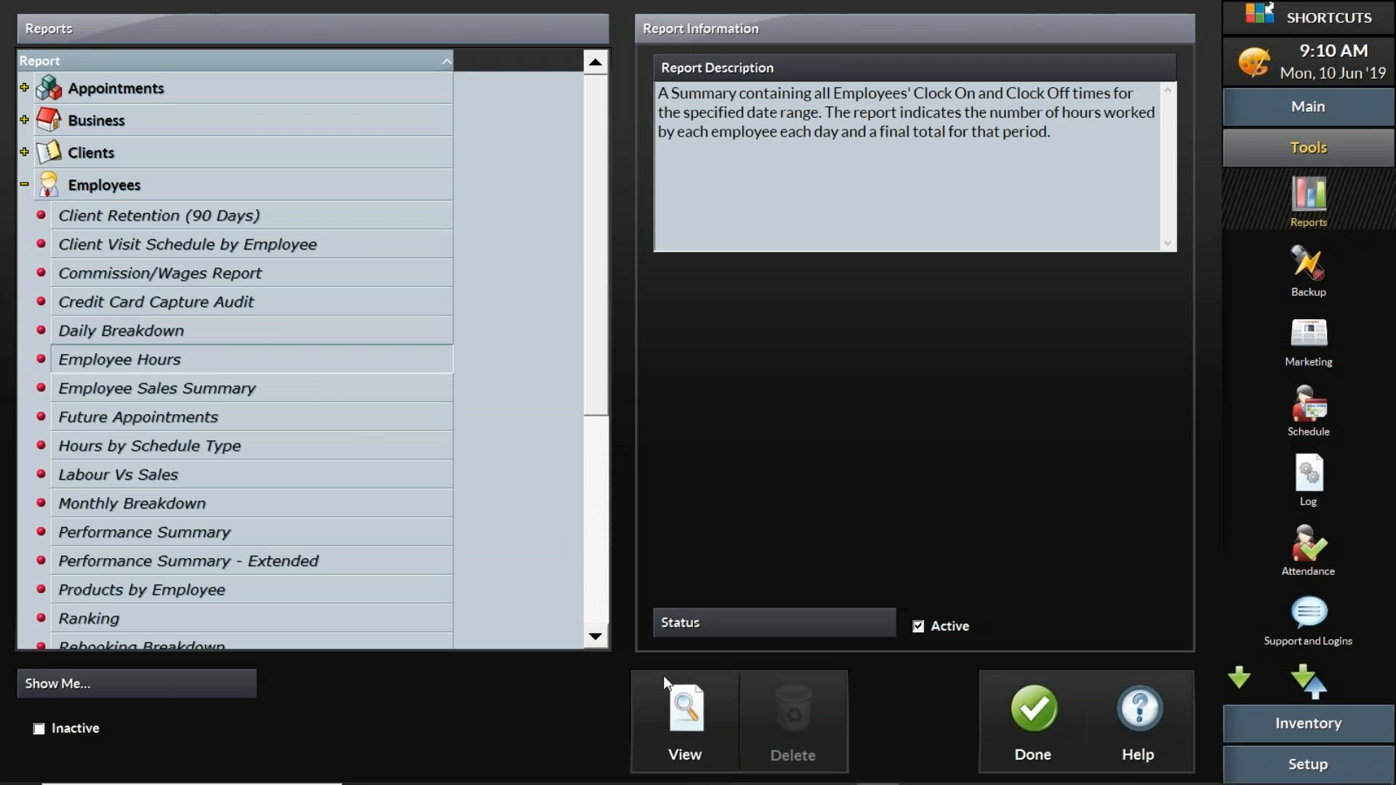
{"action": "left_click", "coordinate": [701, 720]}
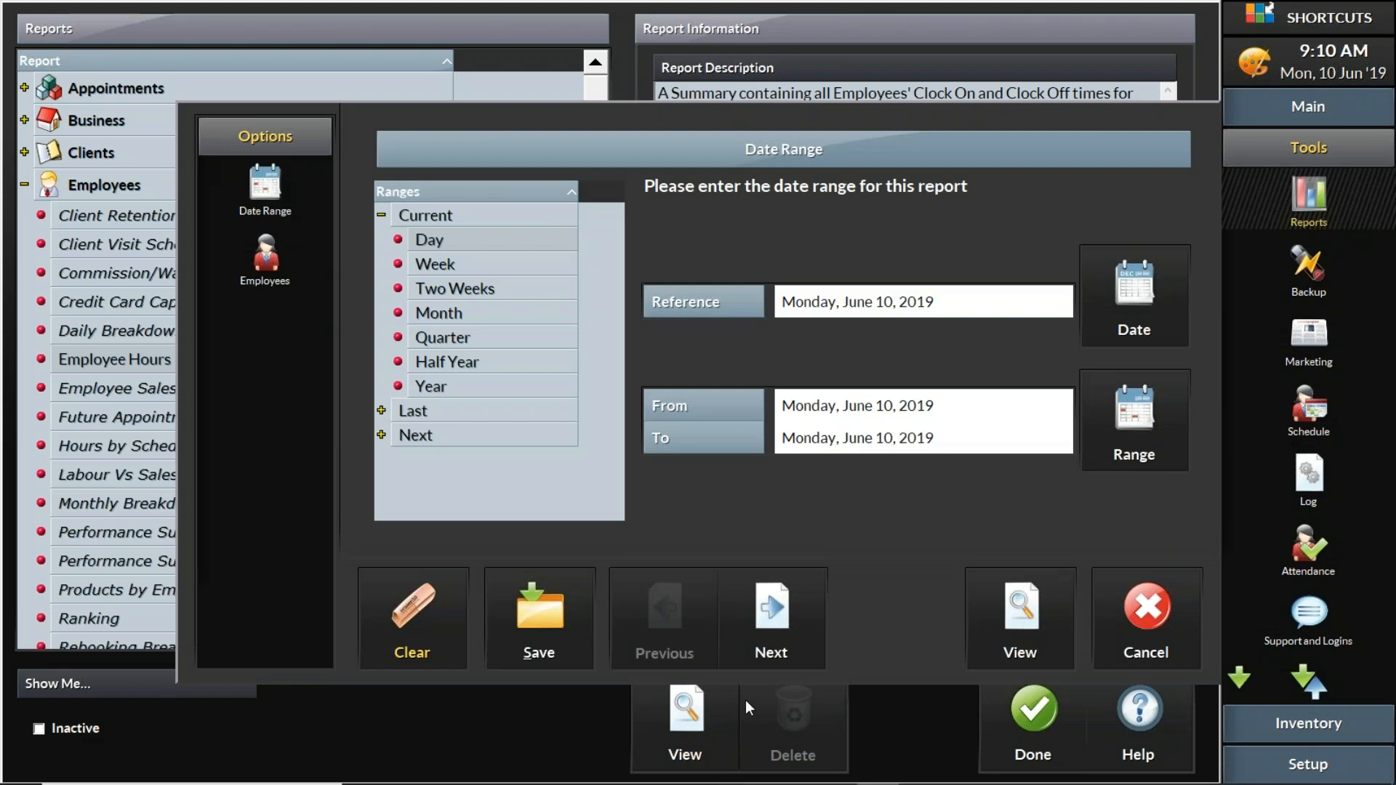
{"action": "key", "text": "Return"}
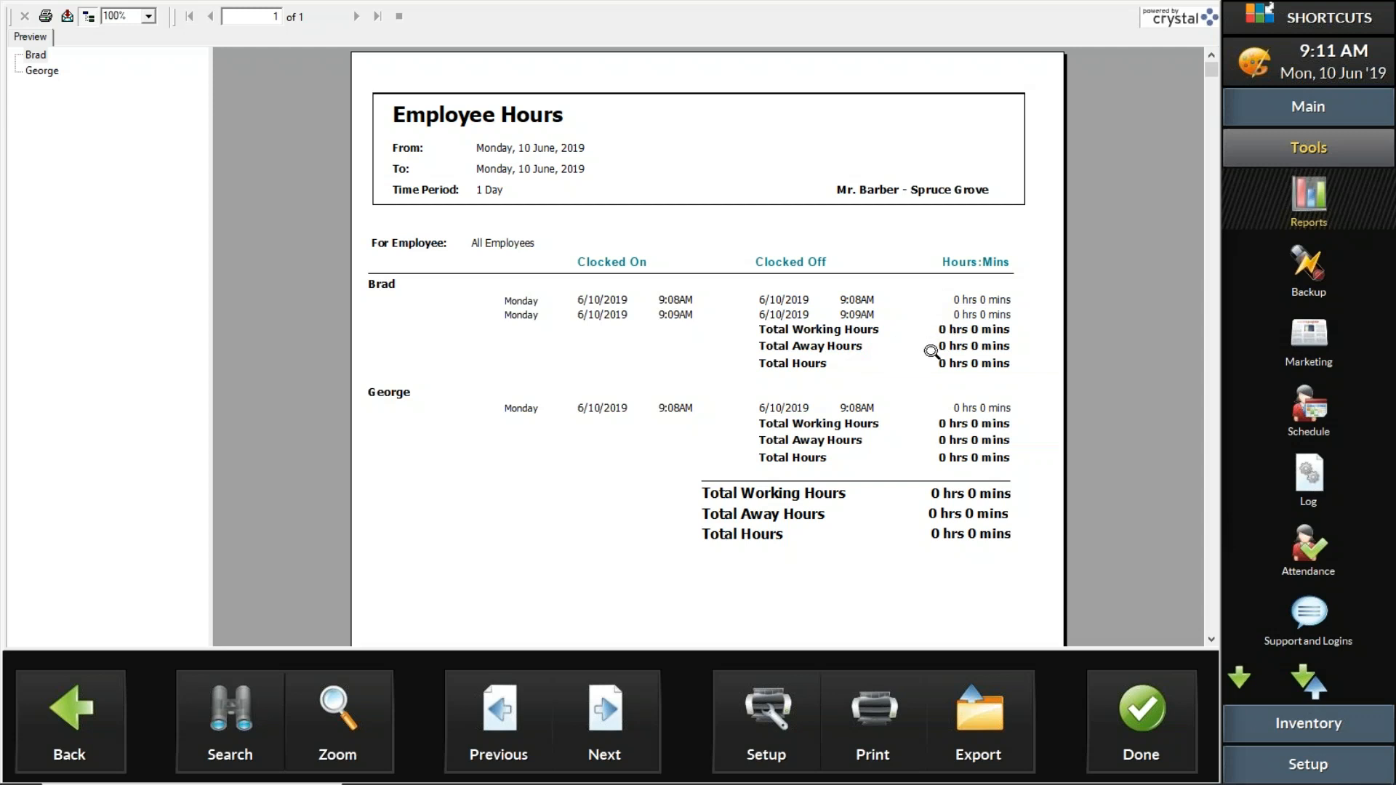
Step: Close the report preview and reselect Employee Hours in the Employees report category
{"action": "left_click", "coordinate": [1154, 702]}
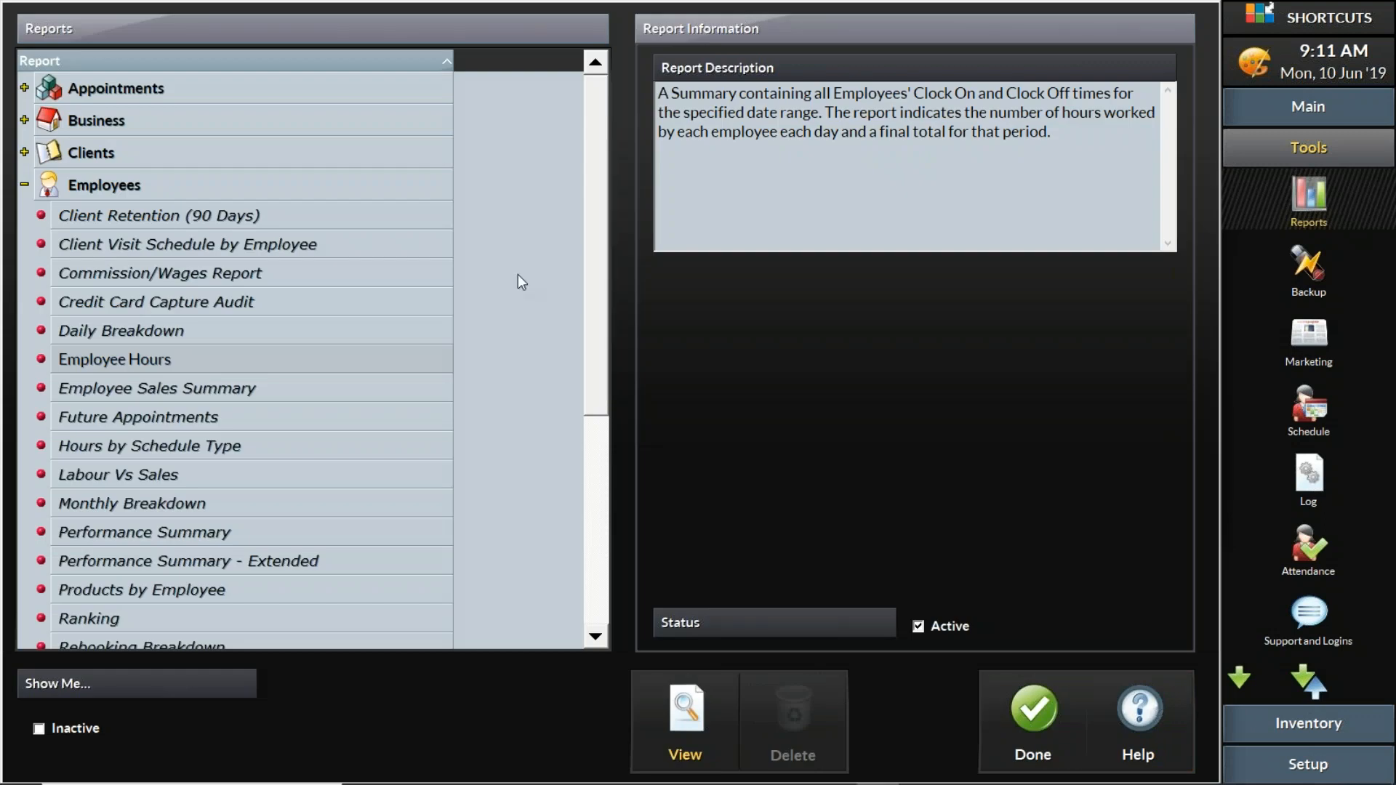
{"action": "left_click", "coordinate": [178, 190]}
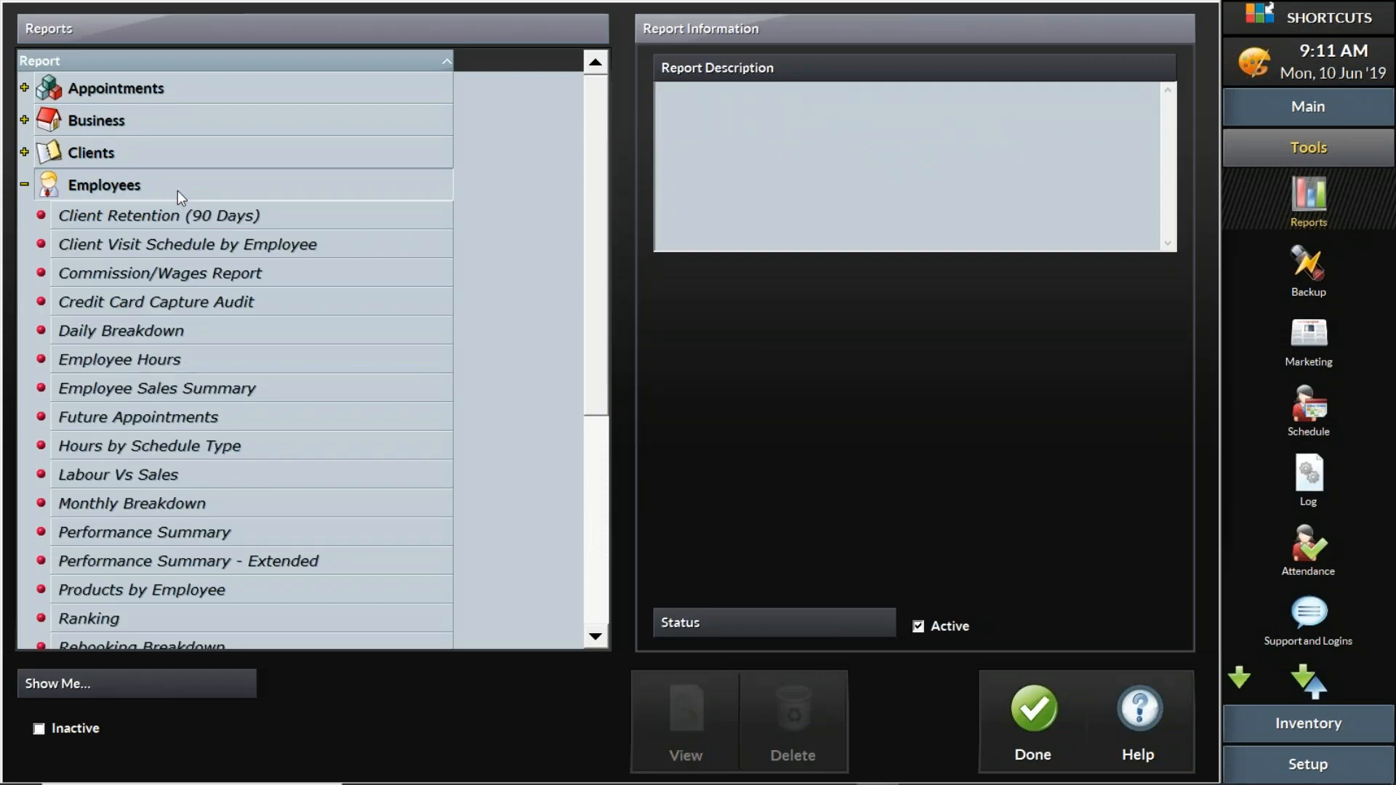
{"action": "left_click", "coordinate": [159, 361]}
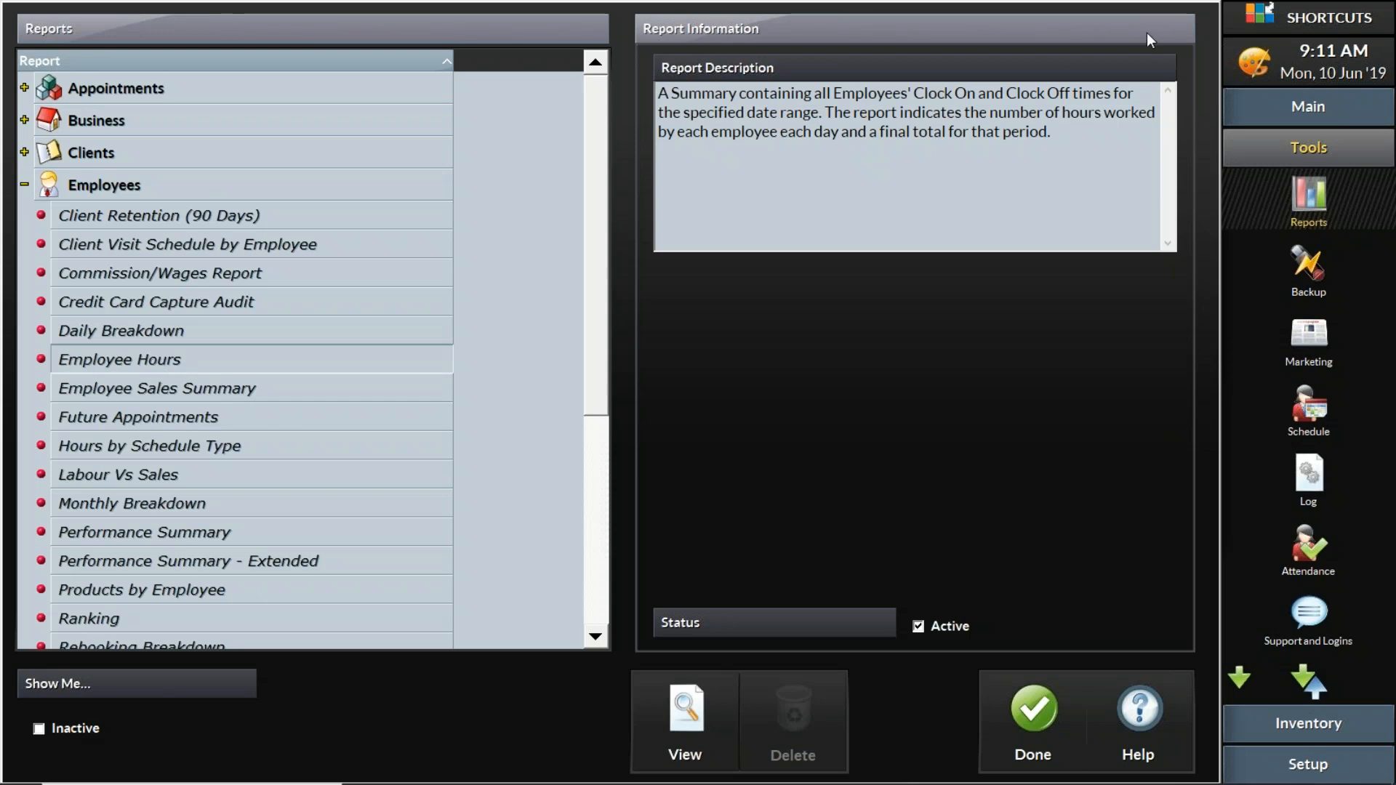
Step: Switch to the PowerPoint presentation, start the slide show and go to the Fix Employee Attendance slide
{"action": "mouse_move", "coordinate": [1023, 781]}
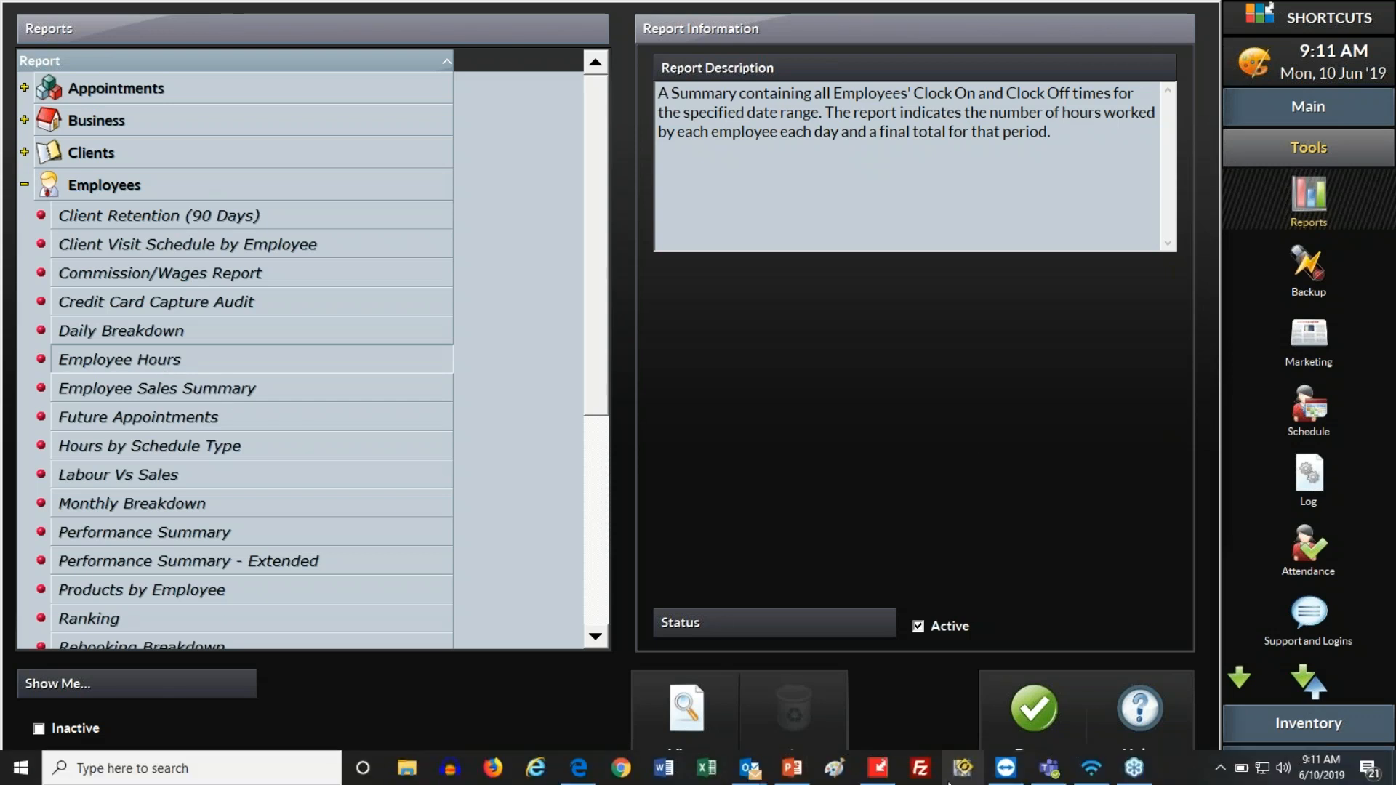
{"action": "left_click", "coordinate": [793, 769]}
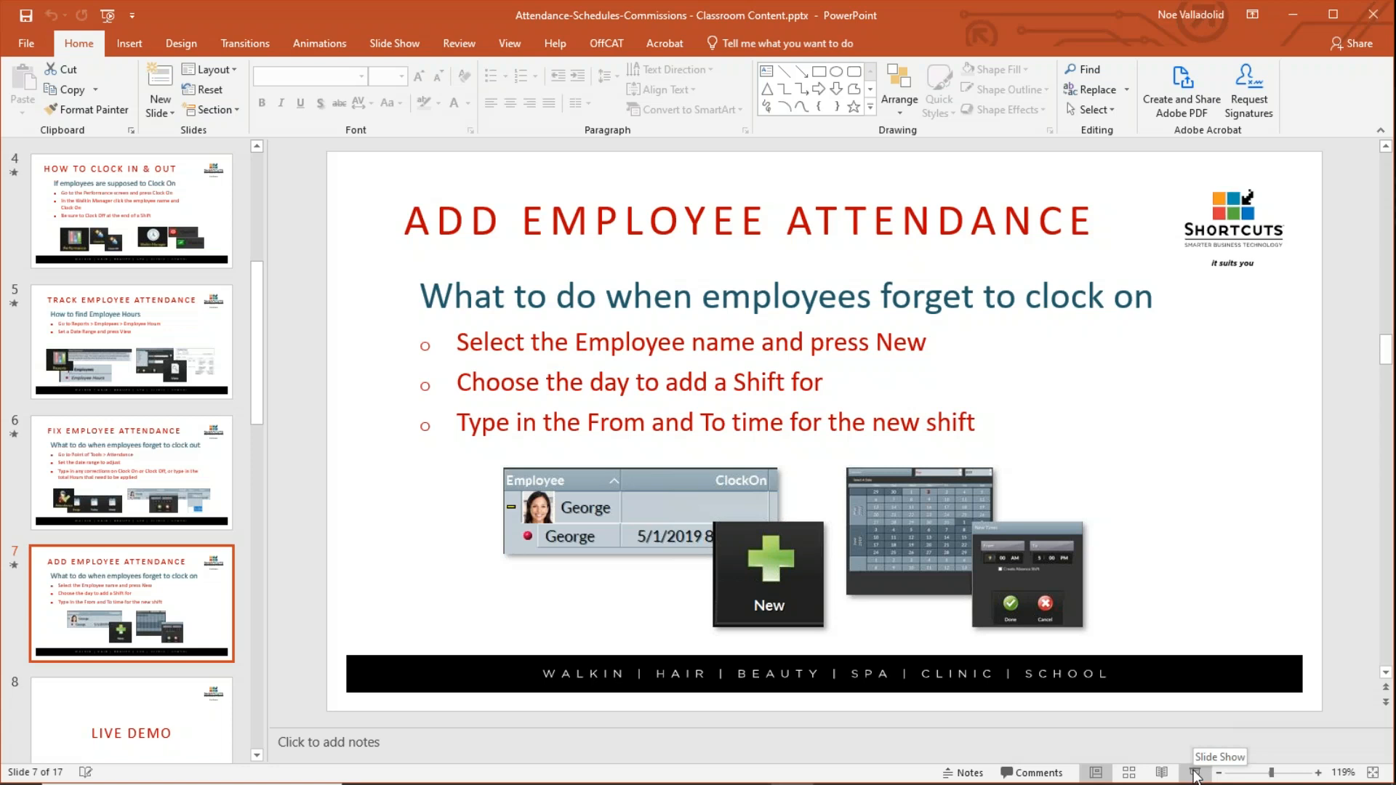
{"action": "left_click", "coordinate": [1196, 773]}
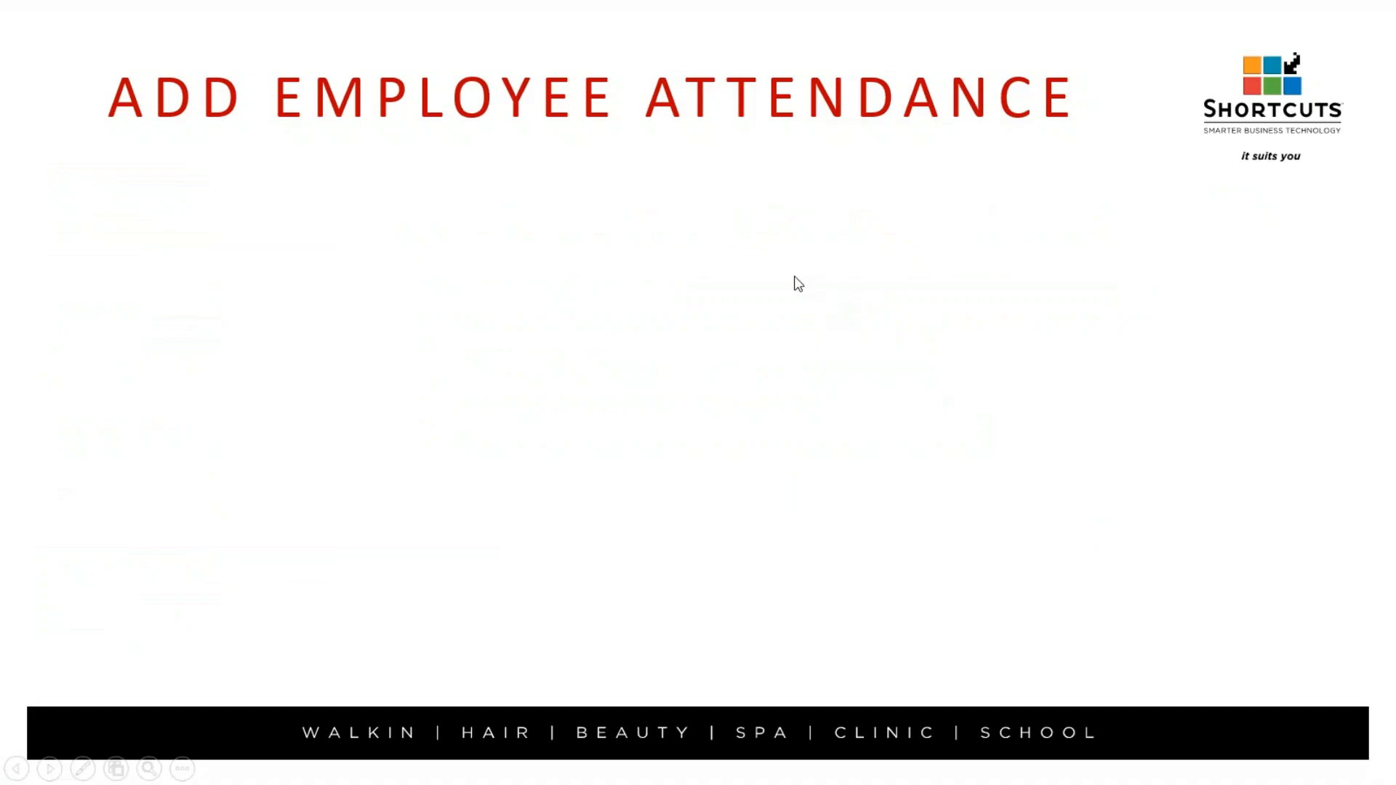
{"action": "left_click", "coordinate": [795, 277]}
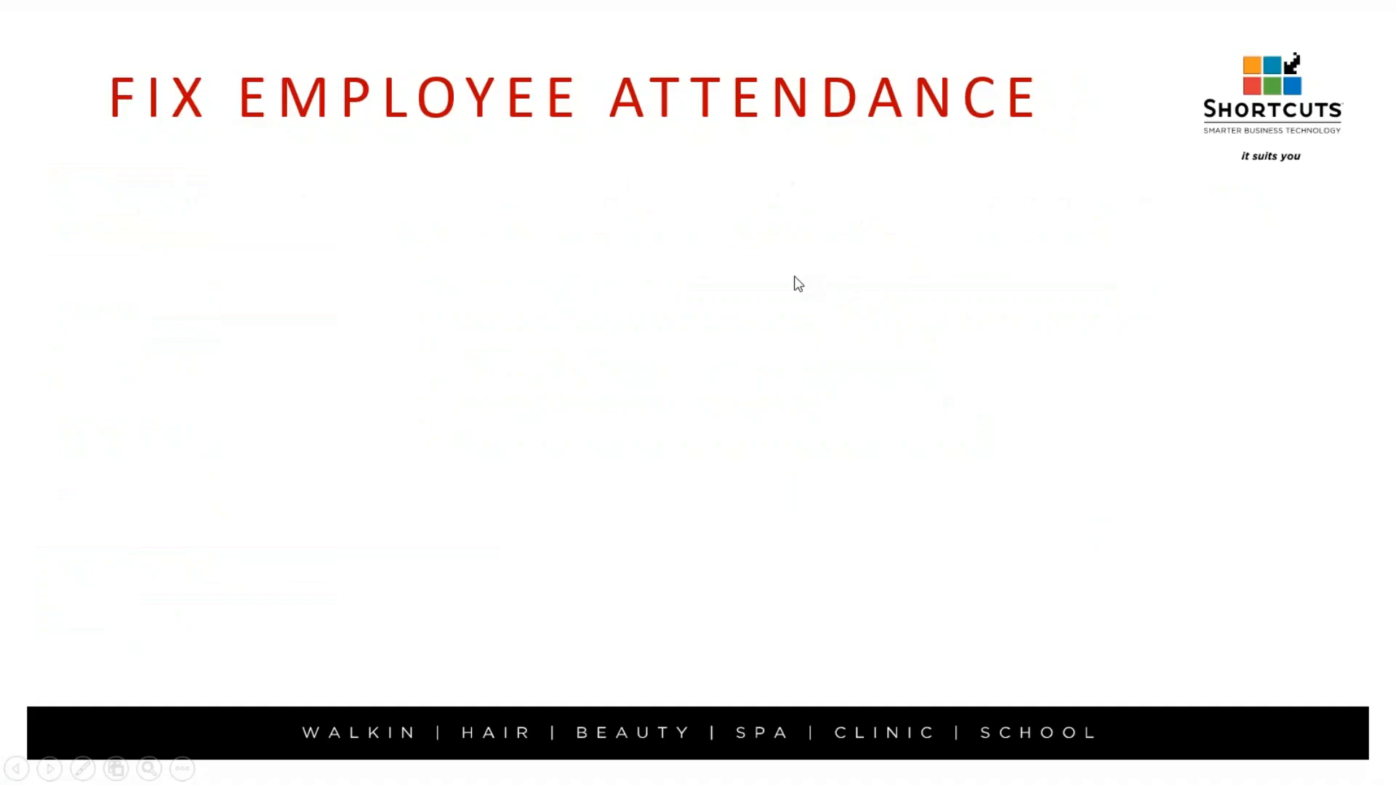
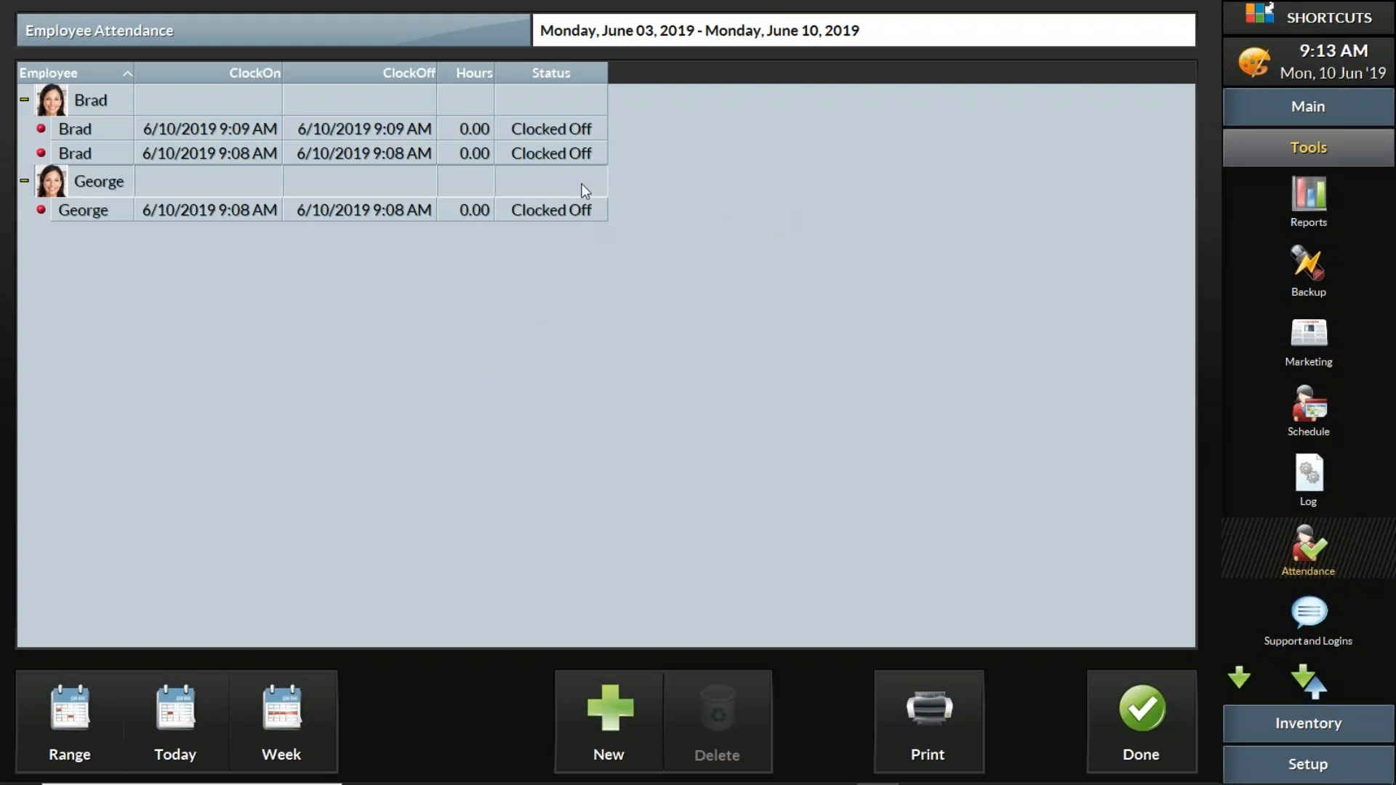
Step: Set the clock-on time of the second listed employee's shift to 8:00 AM
{"action": "left_click", "coordinate": [226, 212]}
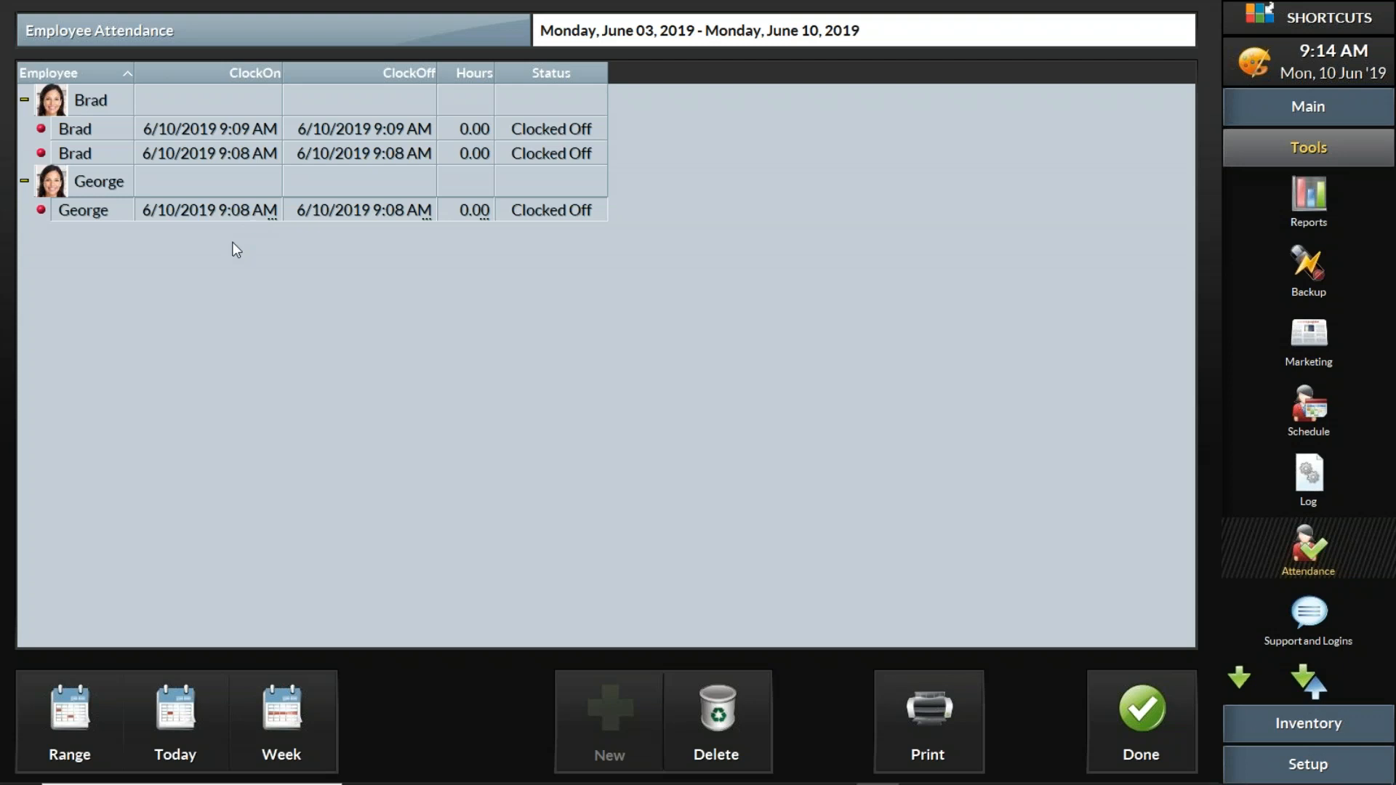
{"action": "double_click", "coordinate": [246, 212]}
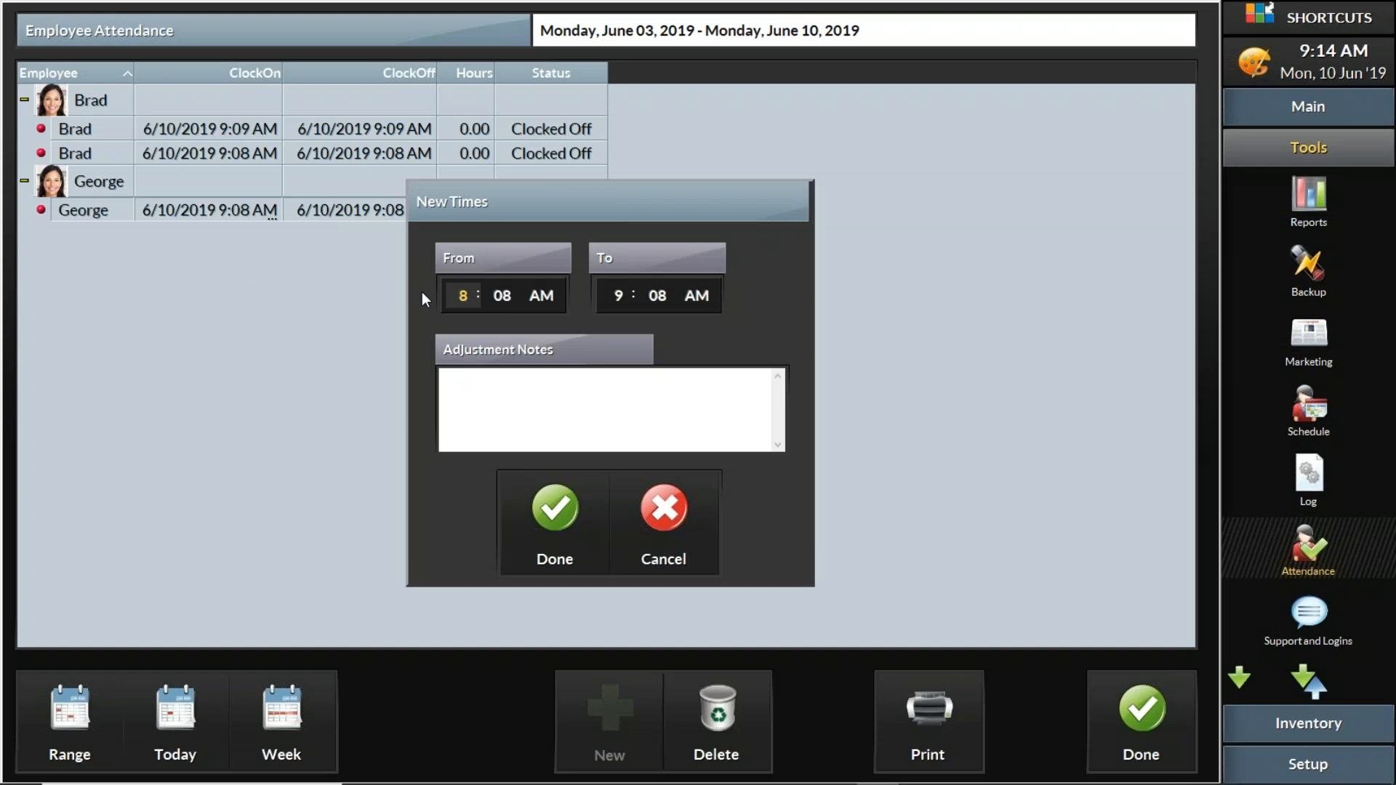
{"action": "left_click", "coordinate": [502, 298]}
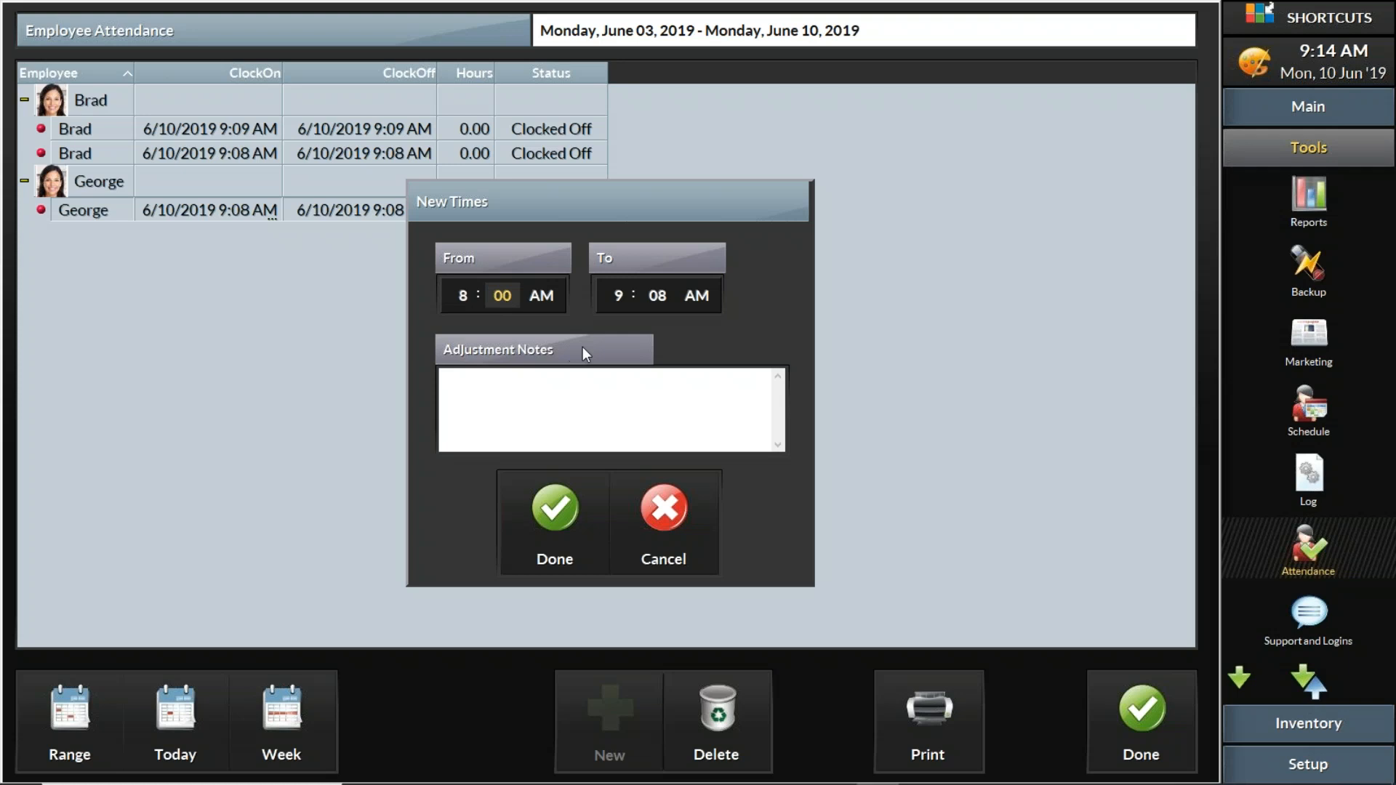
{"action": "left_click", "coordinate": [557, 509]}
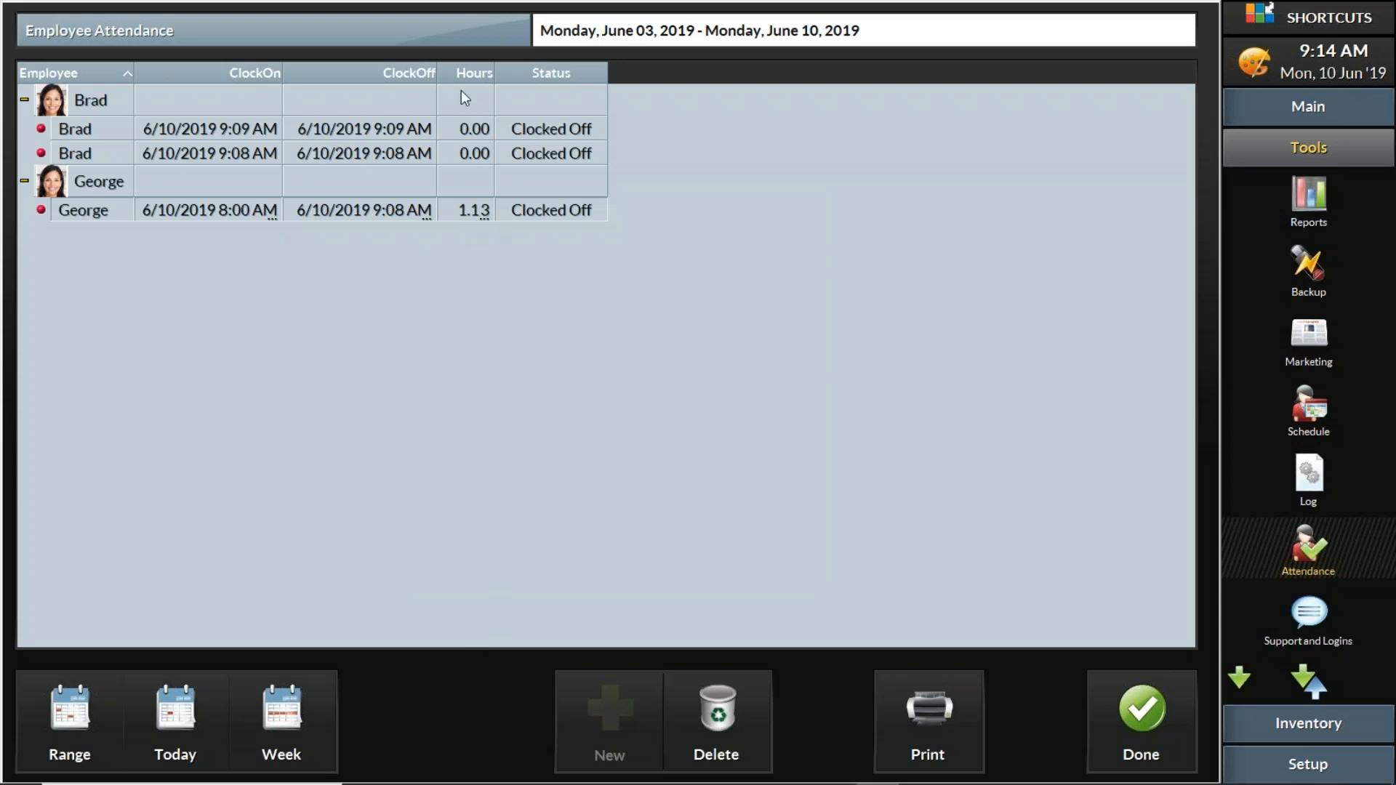
Step: Widen the Hours column and set the hours of the second listed employee's shift to 3
{"action": "left_click_drag", "start_coordinate": [493, 73], "coordinate": [521, 73]}
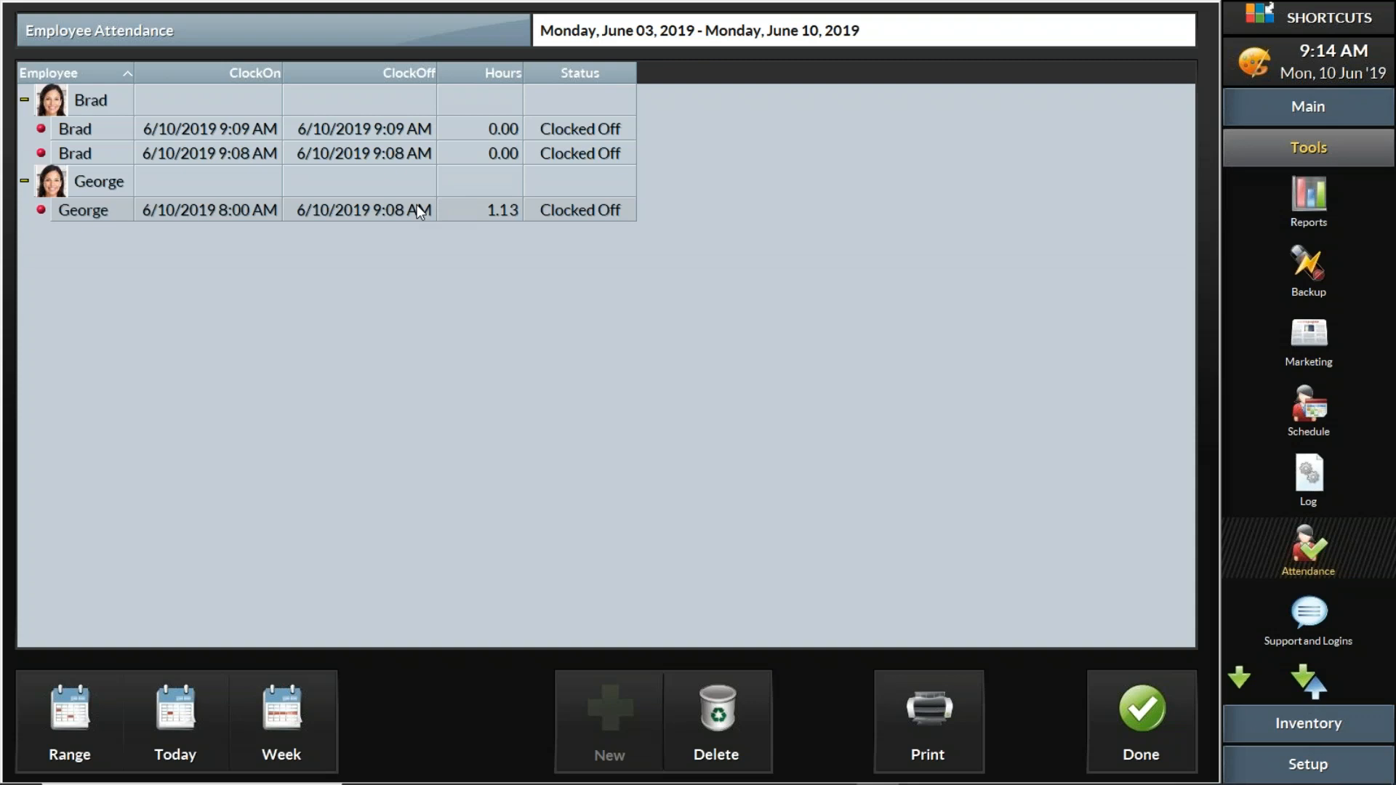
{"action": "left_click", "coordinate": [501, 209]}
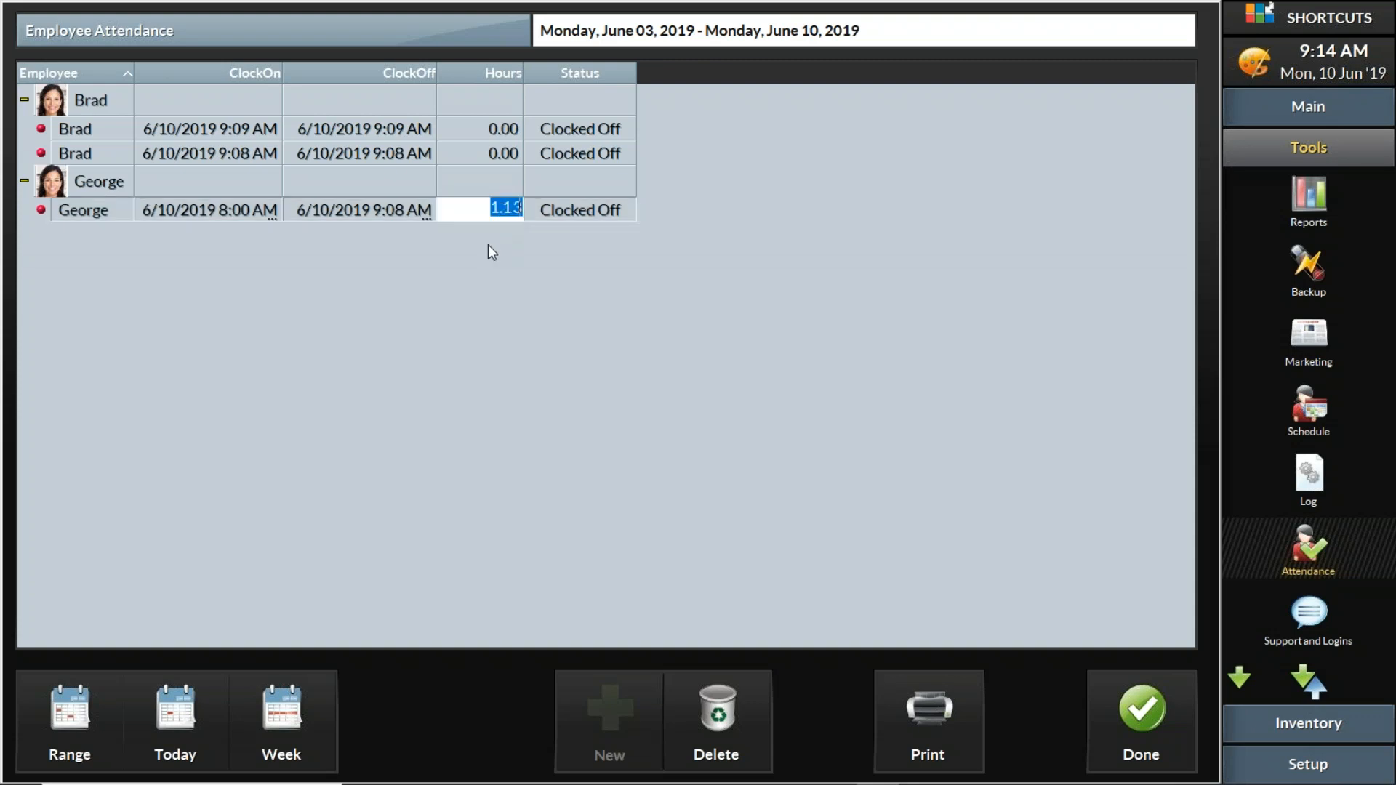
{"action": "type", "text": "3"}
{"action": "left_click", "coordinate": [568, 298]}
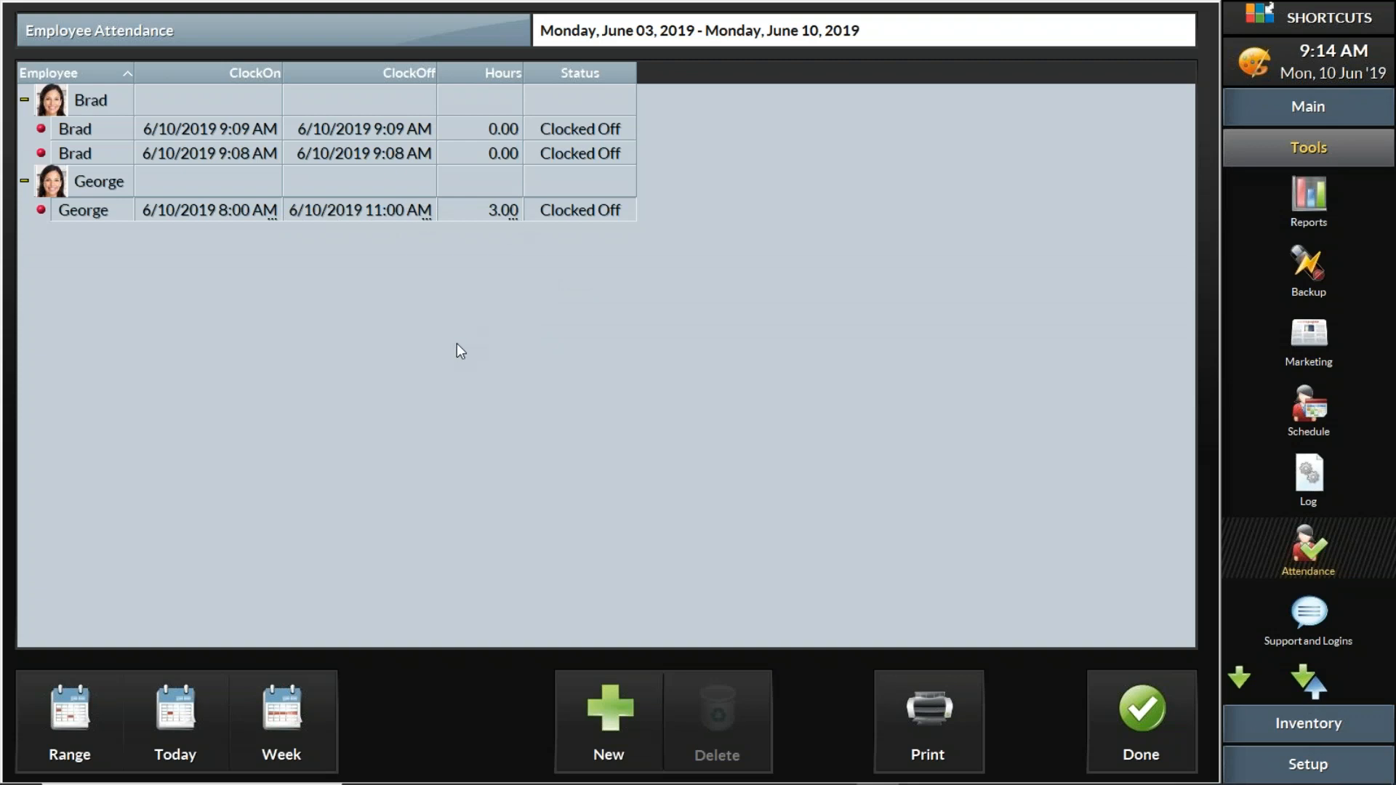
Step: Delete the first listed employee's extra shift that starts at 9:09 AM on 6/10/2019
{"action": "left_click", "coordinate": [234, 146]}
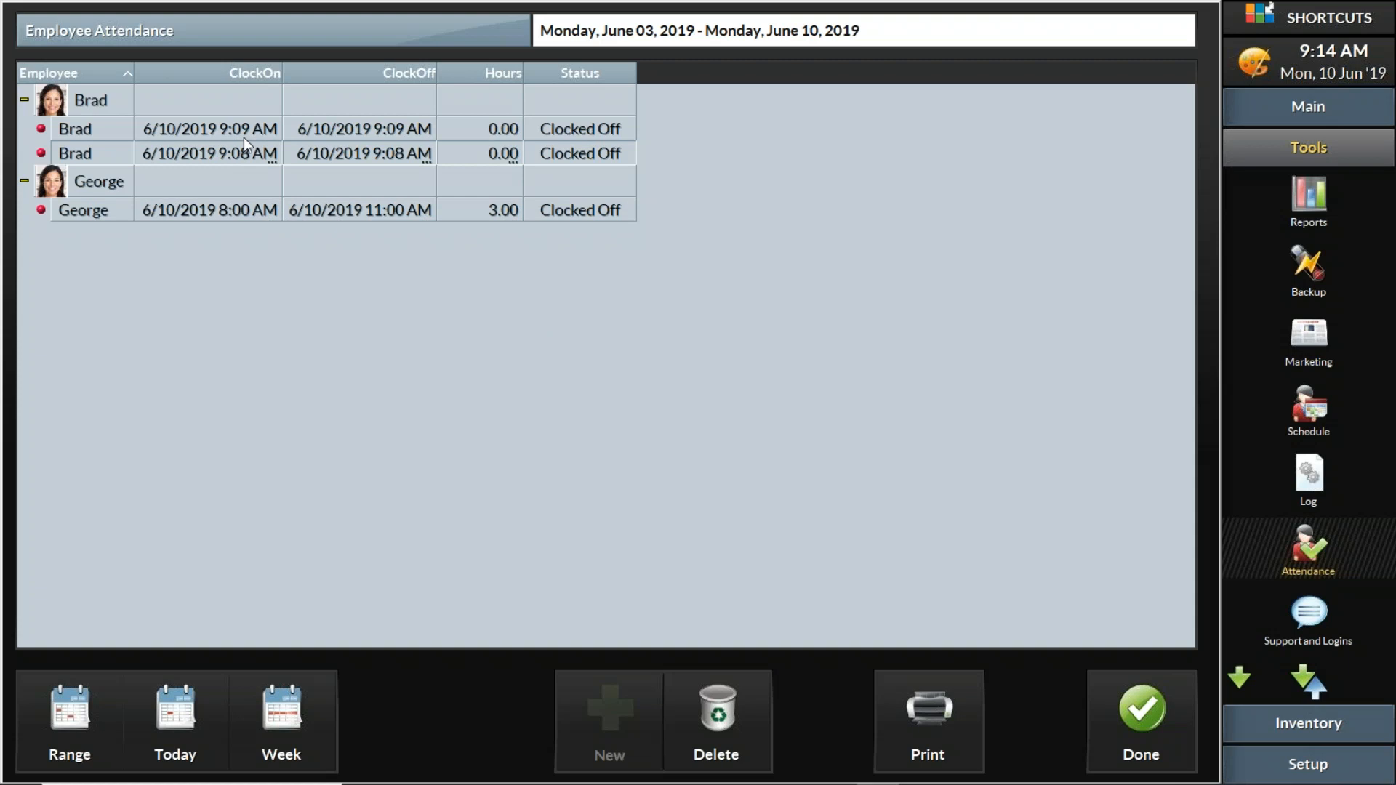
{"action": "left_click", "coordinate": [244, 125]}
{"action": "left_click", "coordinate": [247, 150]}
{"action": "left_click", "coordinate": [260, 127]}
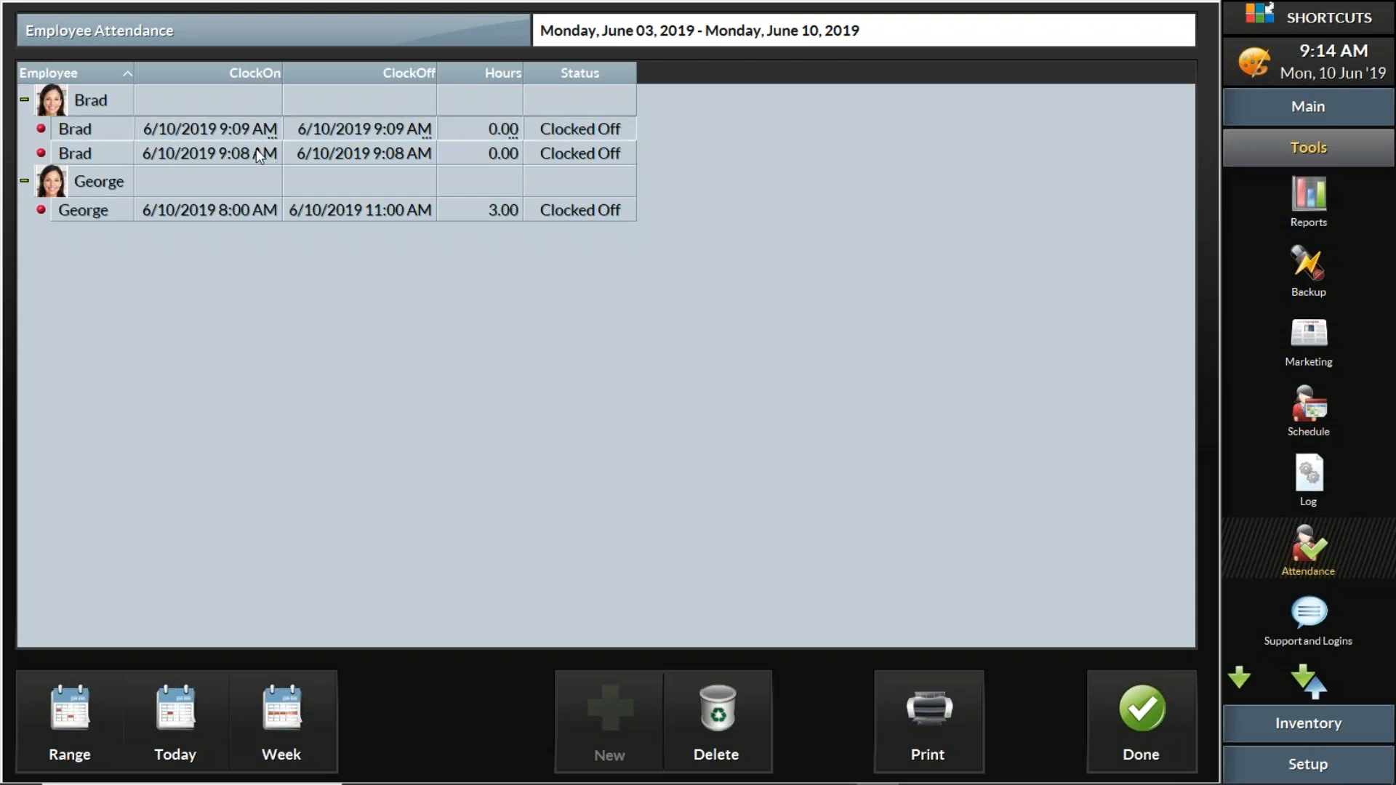
{"action": "left_click", "coordinate": [499, 155]}
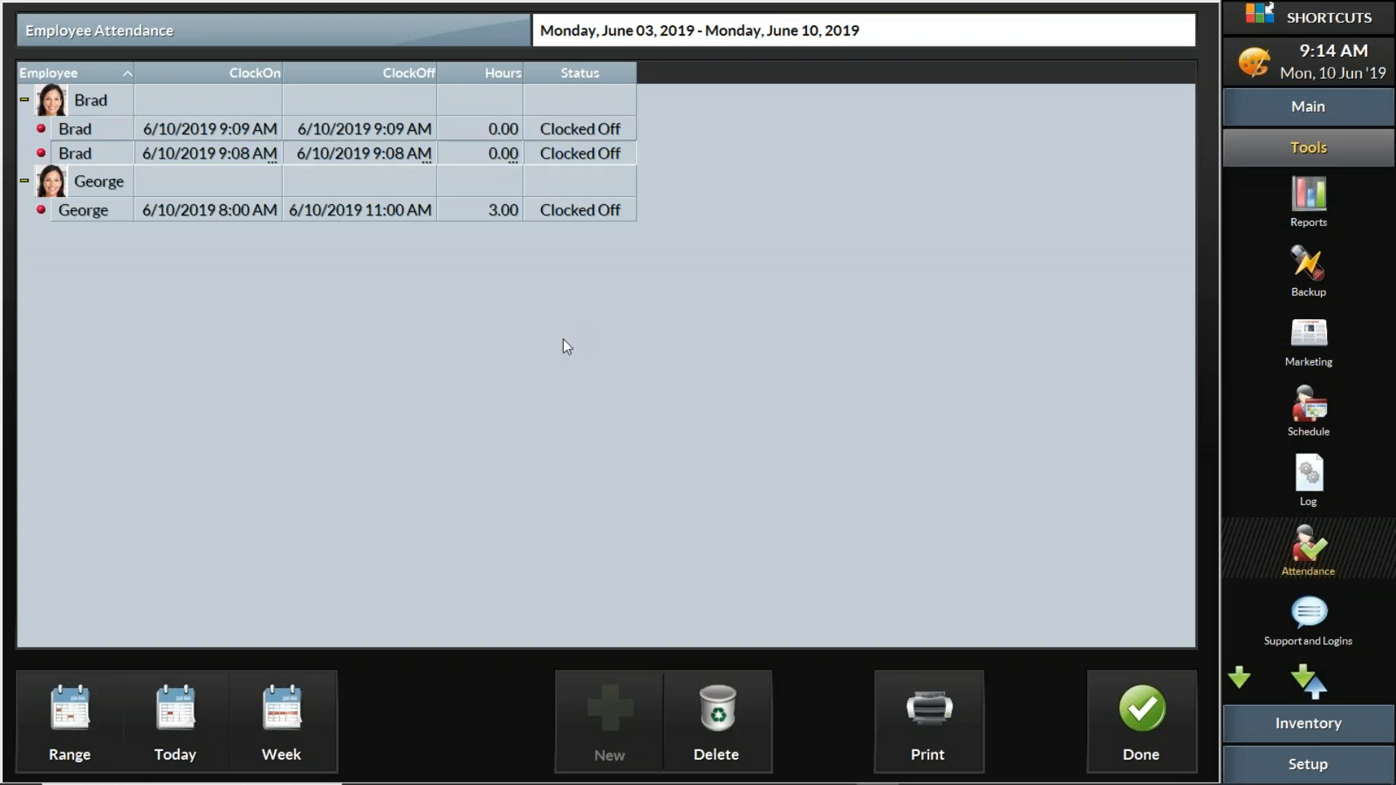
{"action": "left_click", "coordinate": [64, 129]}
{"action": "left_click", "coordinate": [109, 154]}
{"action": "left_click", "coordinate": [107, 128]}
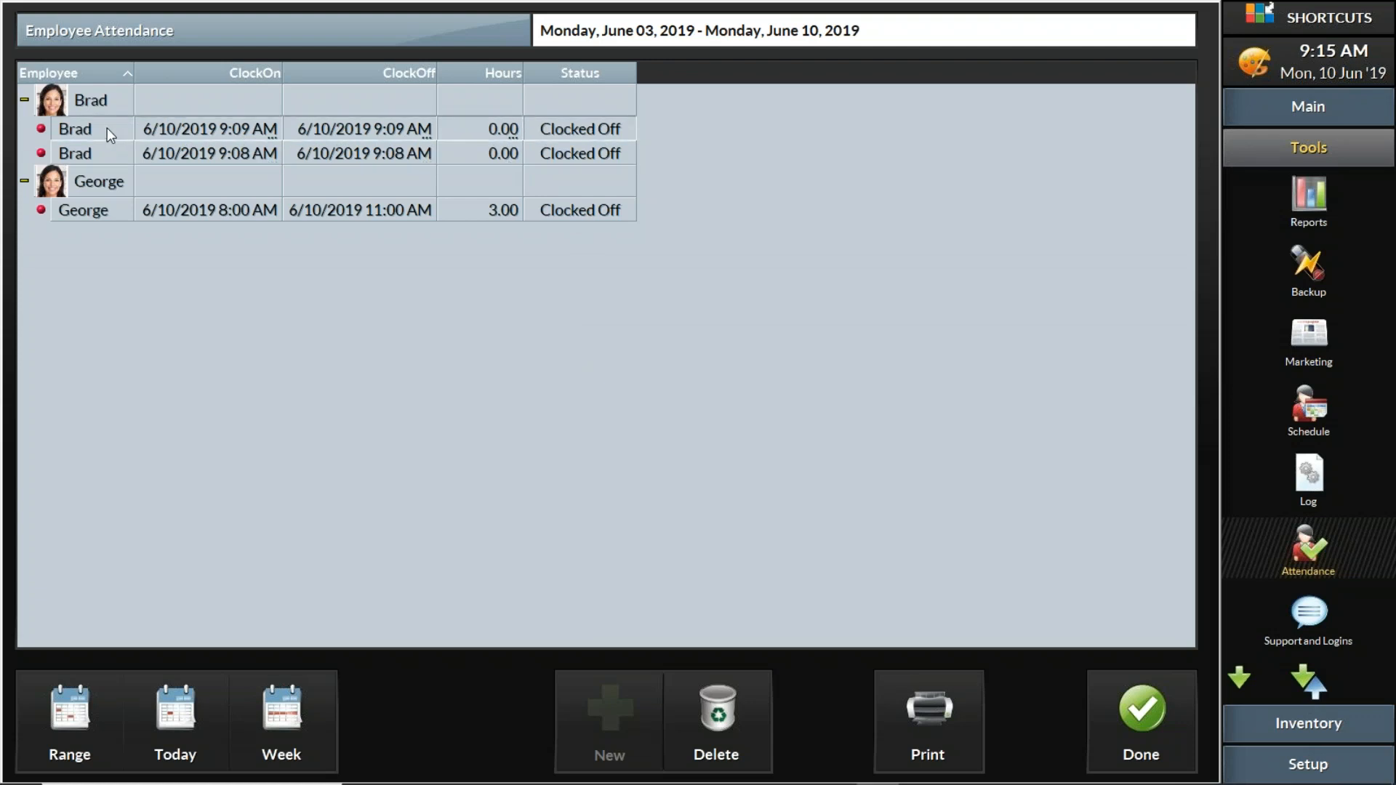
{"action": "left_click", "coordinate": [722, 718]}
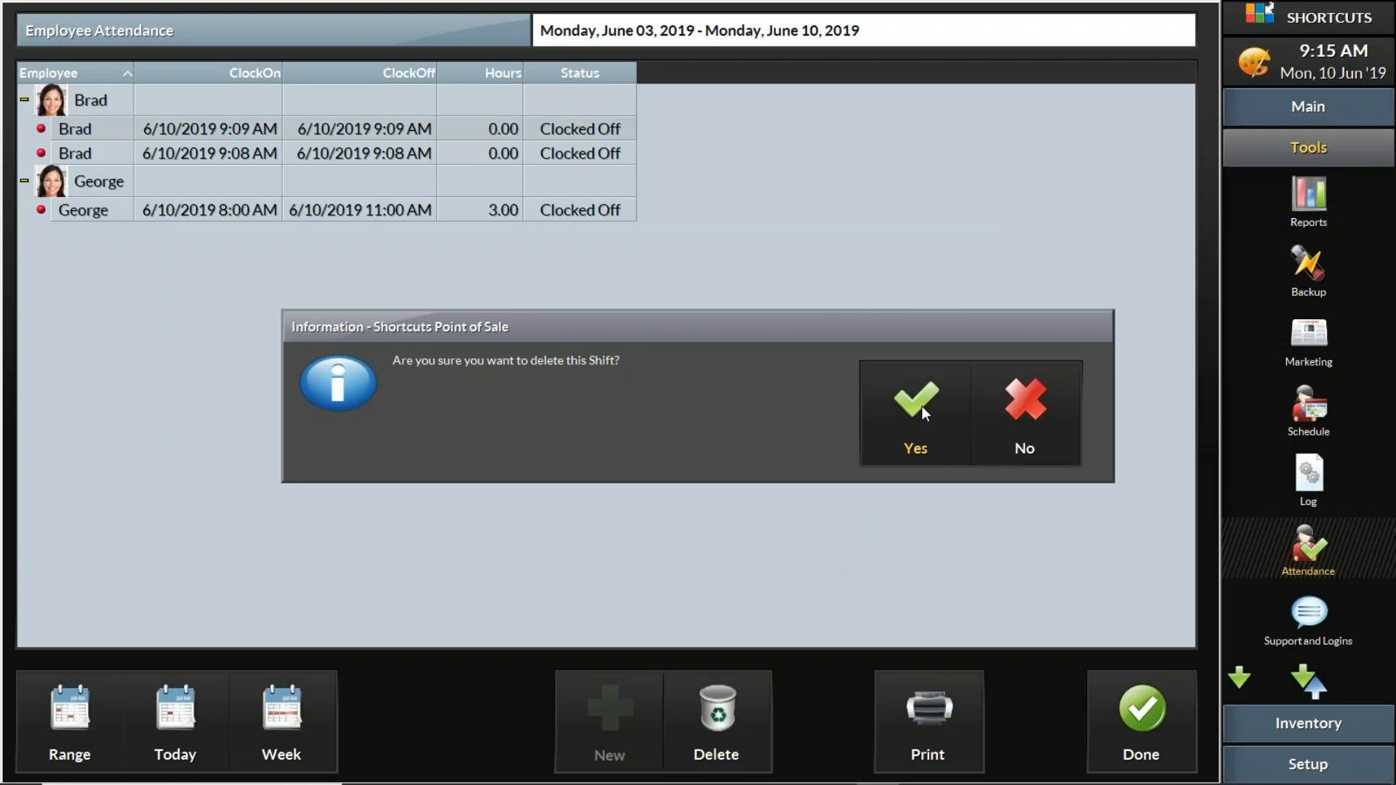
{"action": "left_click", "coordinate": [924, 398]}
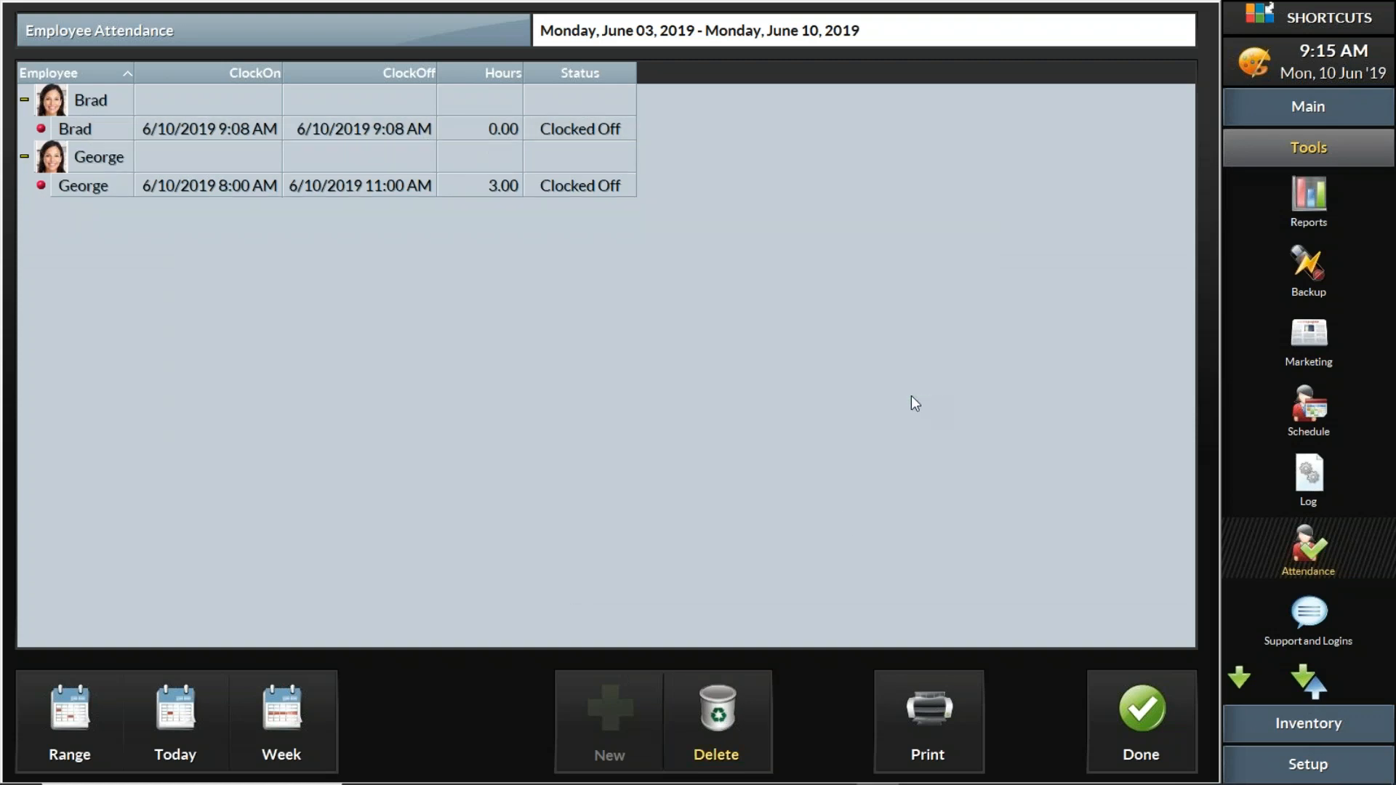
Step: Set the clock-on time of the first listed employee's remaining shift to 8:08 AM
{"action": "left_click", "coordinate": [513, 134]}
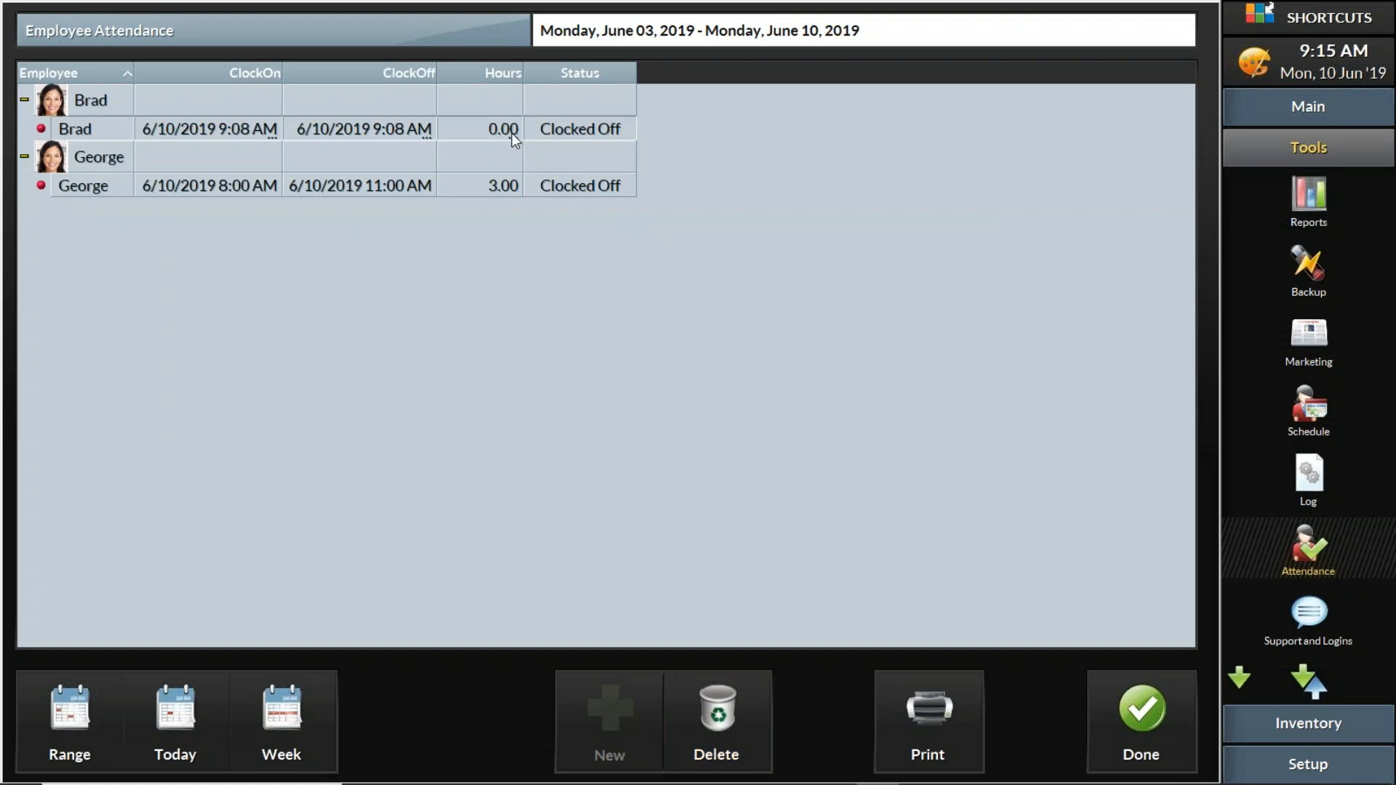
{"action": "left_click", "coordinate": [251, 132]}
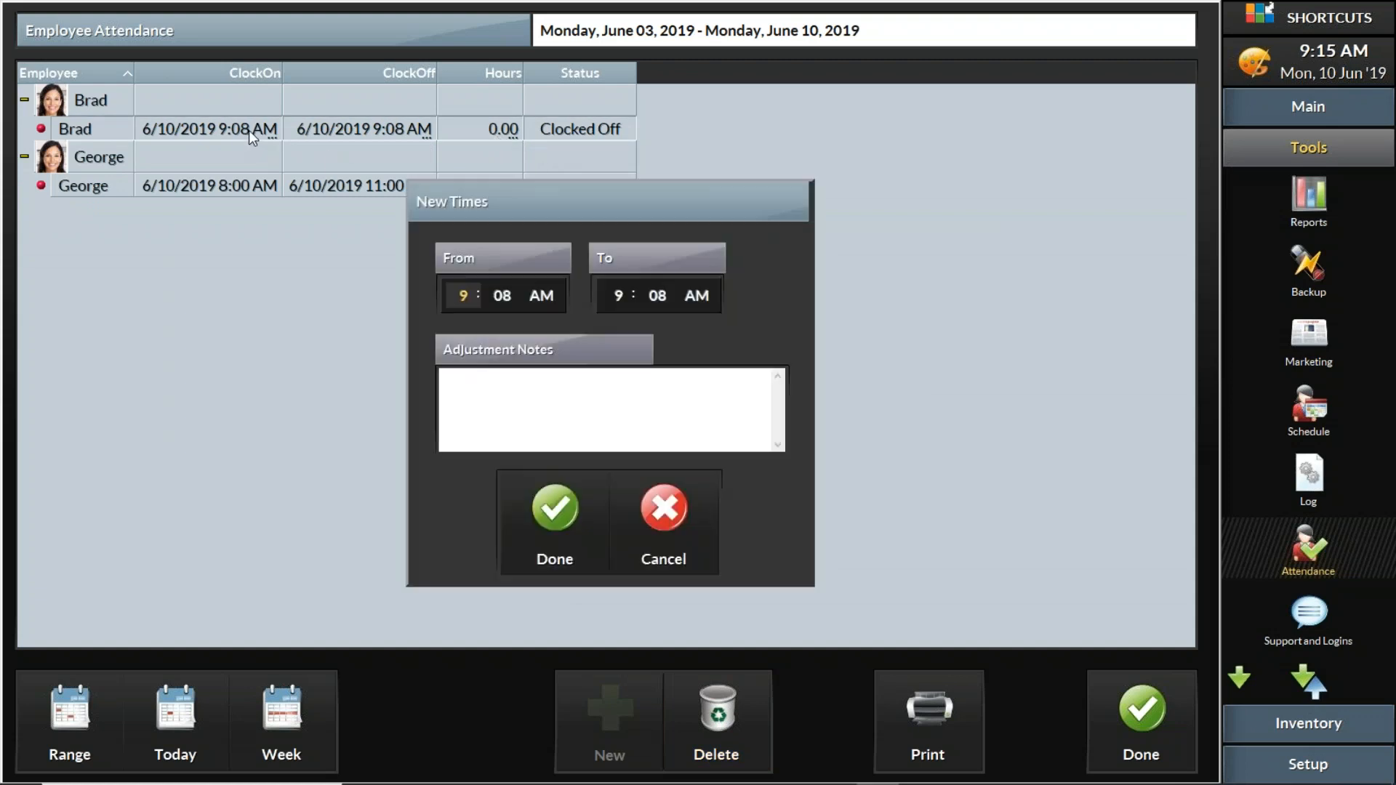
{"action": "type", "text": "8"}
{"action": "left_click", "coordinate": [564, 514]}
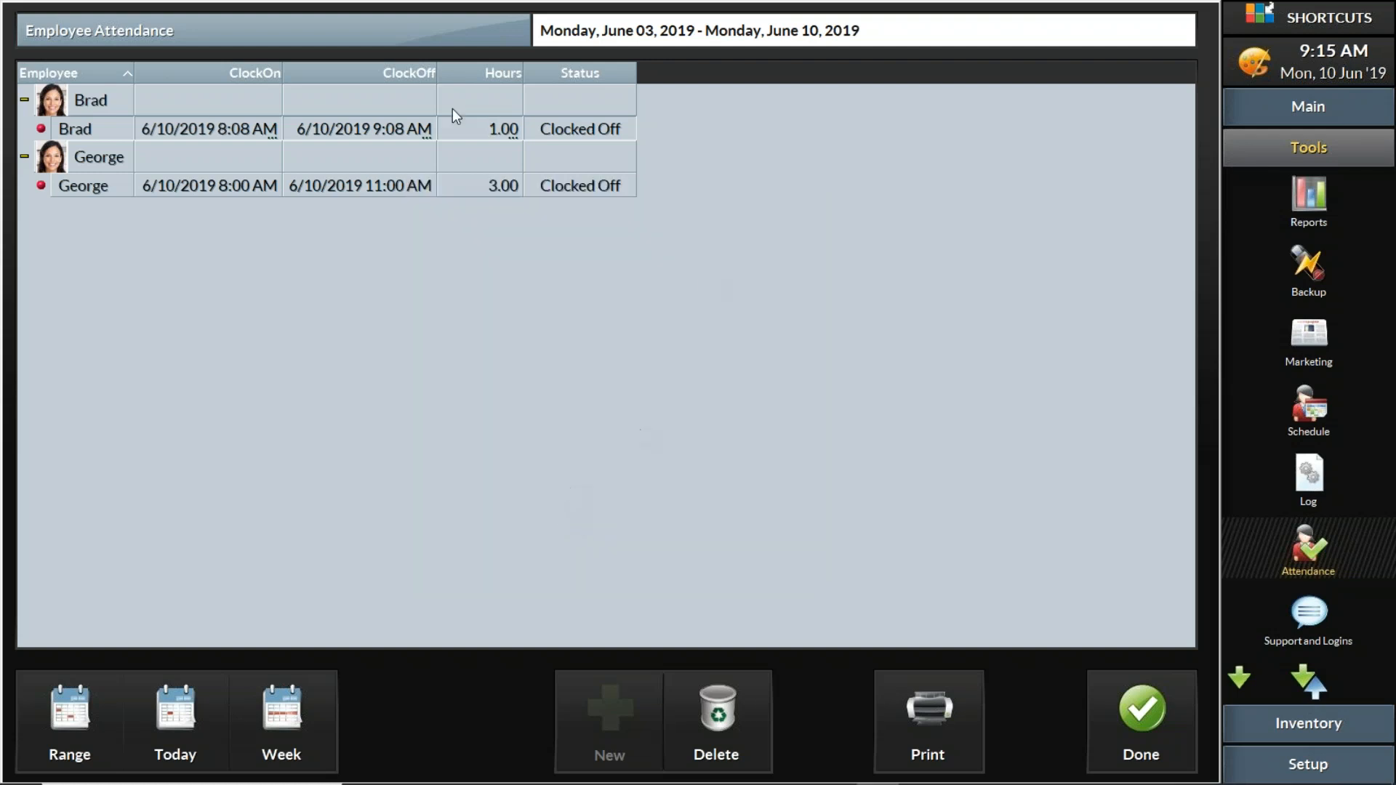
{"action": "left_click", "coordinate": [499, 133]}
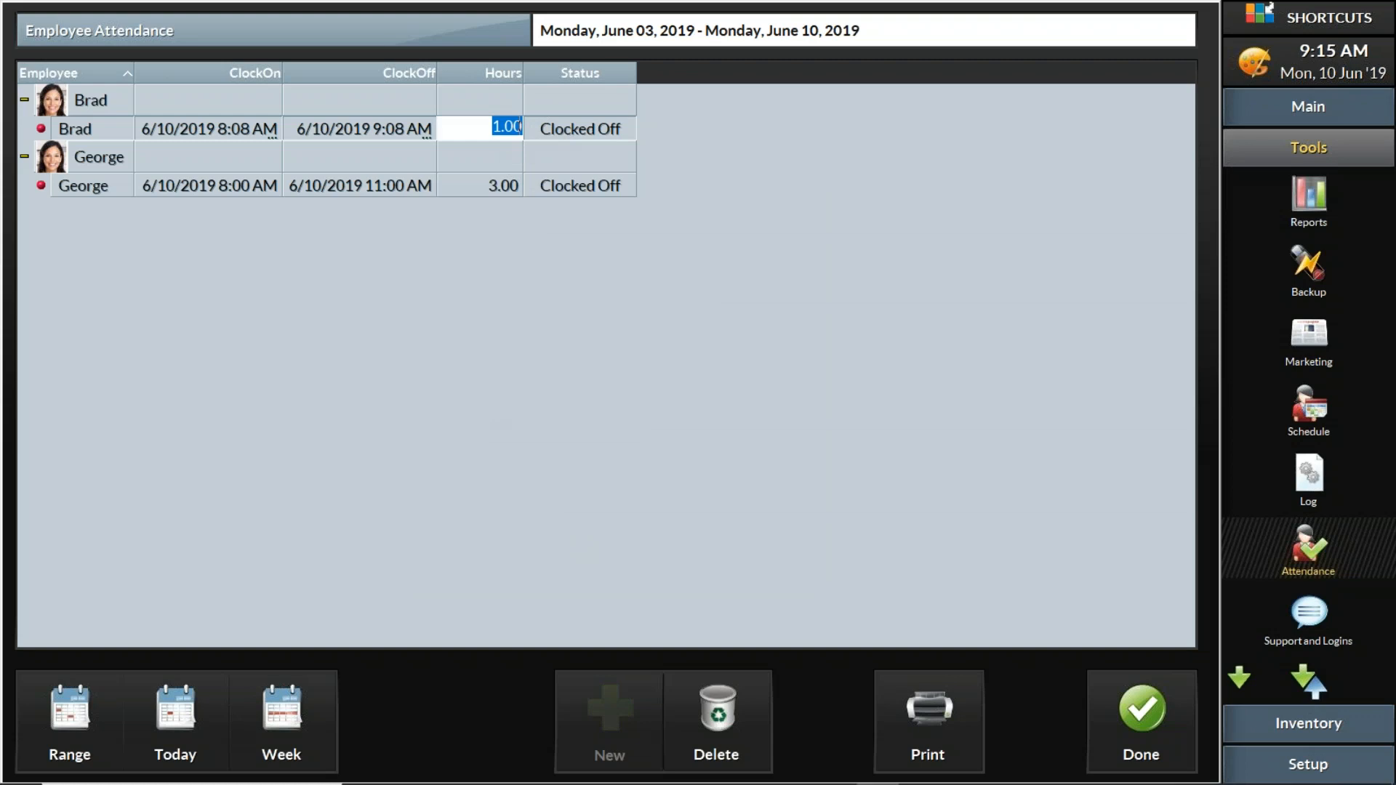
{"action": "left_click", "coordinate": [487, 264]}
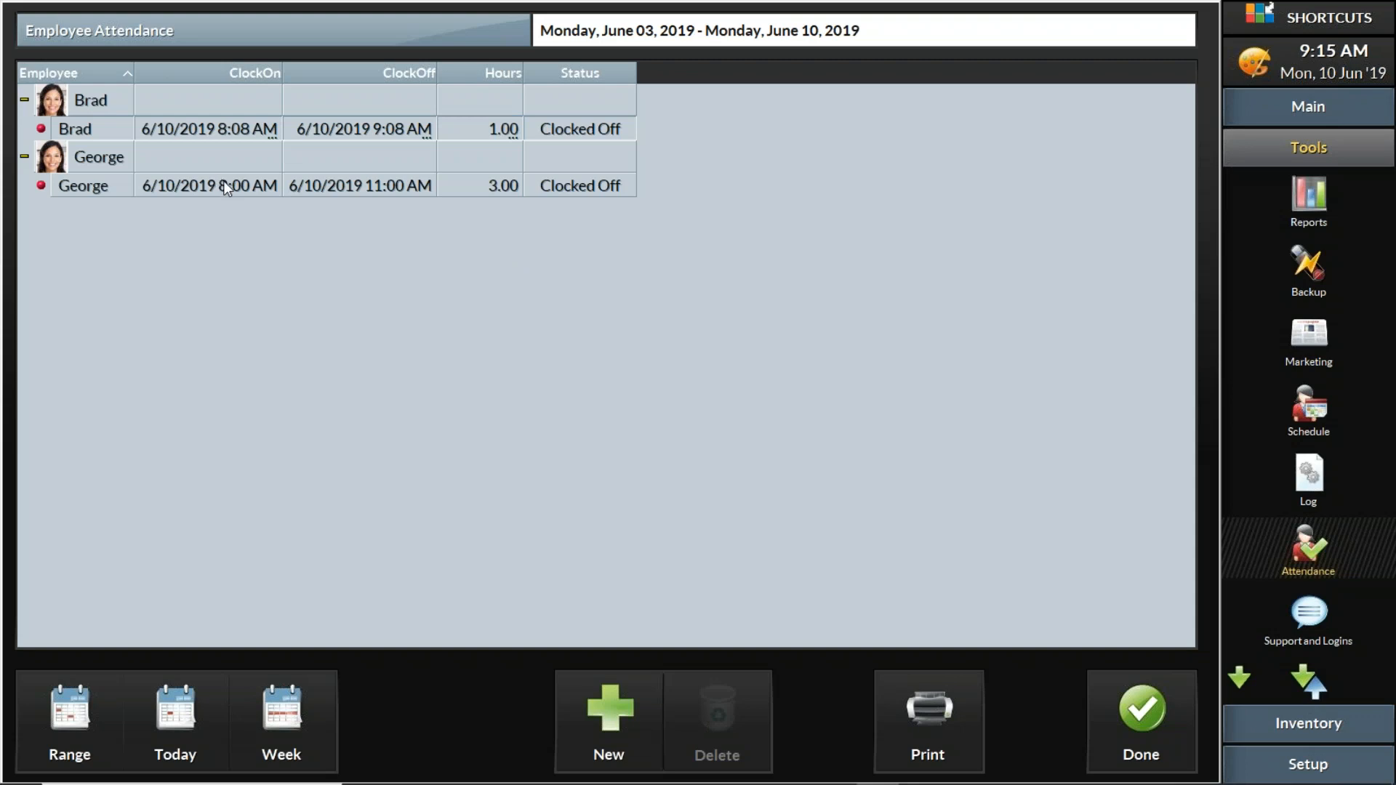
Step: Start a new shift for the second listed employee dated June 9, 2019
{"action": "left_click", "coordinate": [108, 161]}
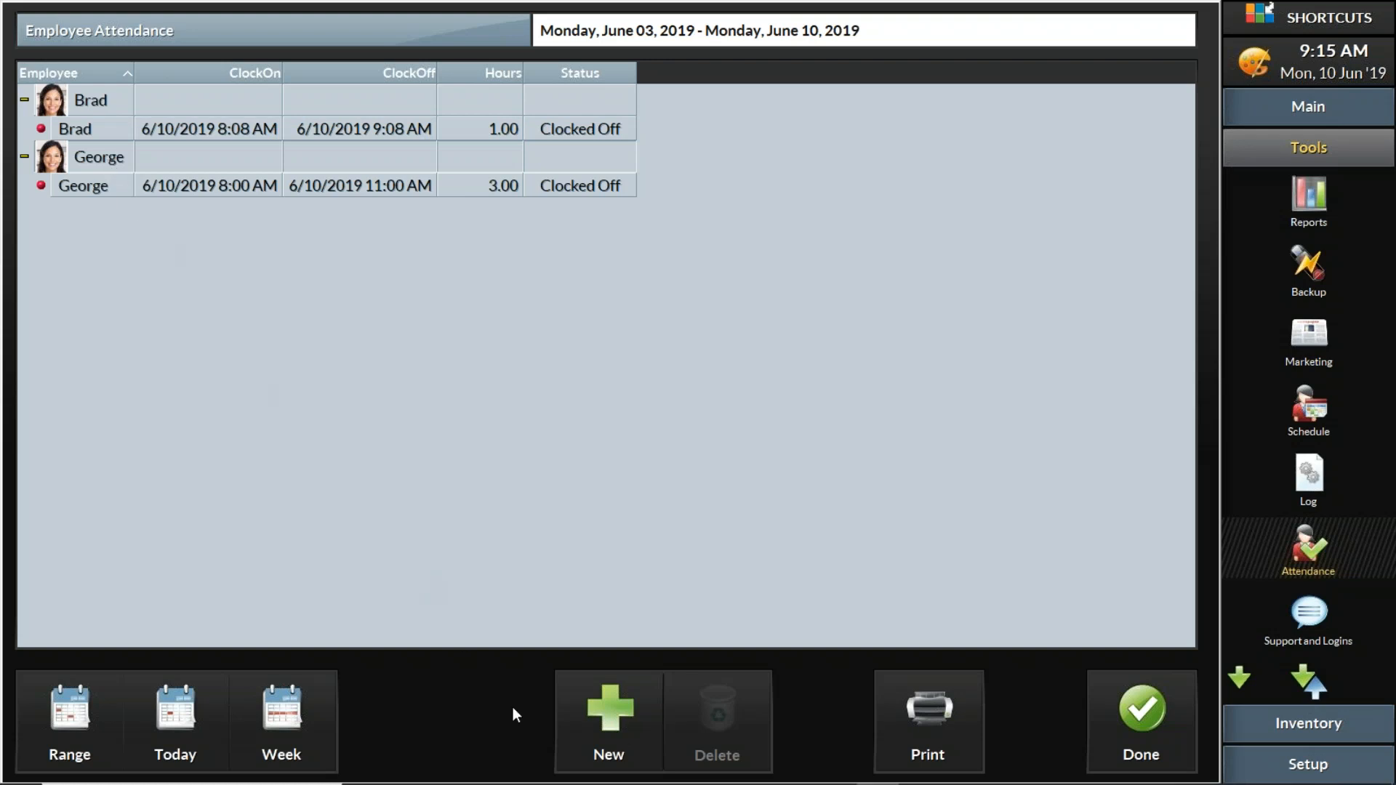
{"action": "left_click", "coordinate": [617, 715]}
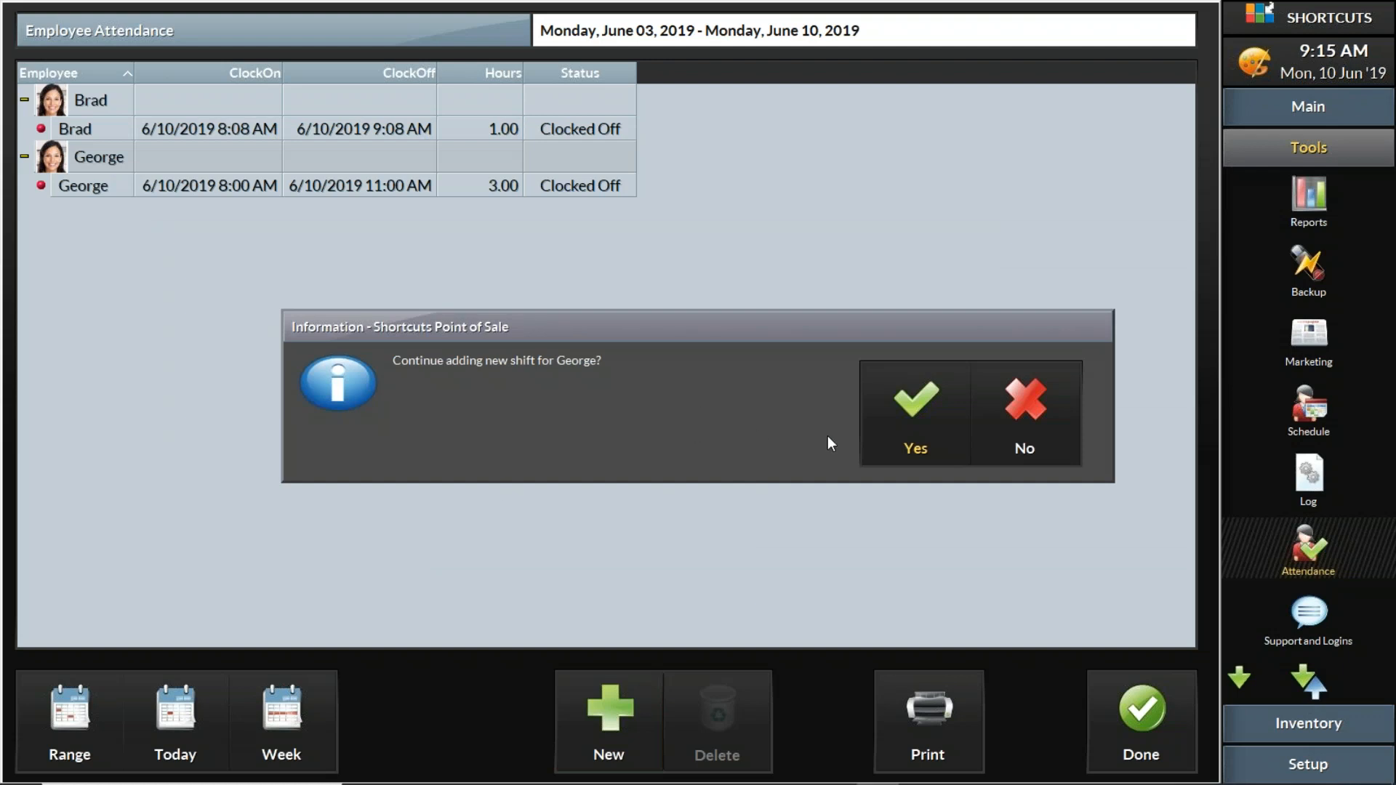
{"action": "left_click", "coordinate": [920, 422]}
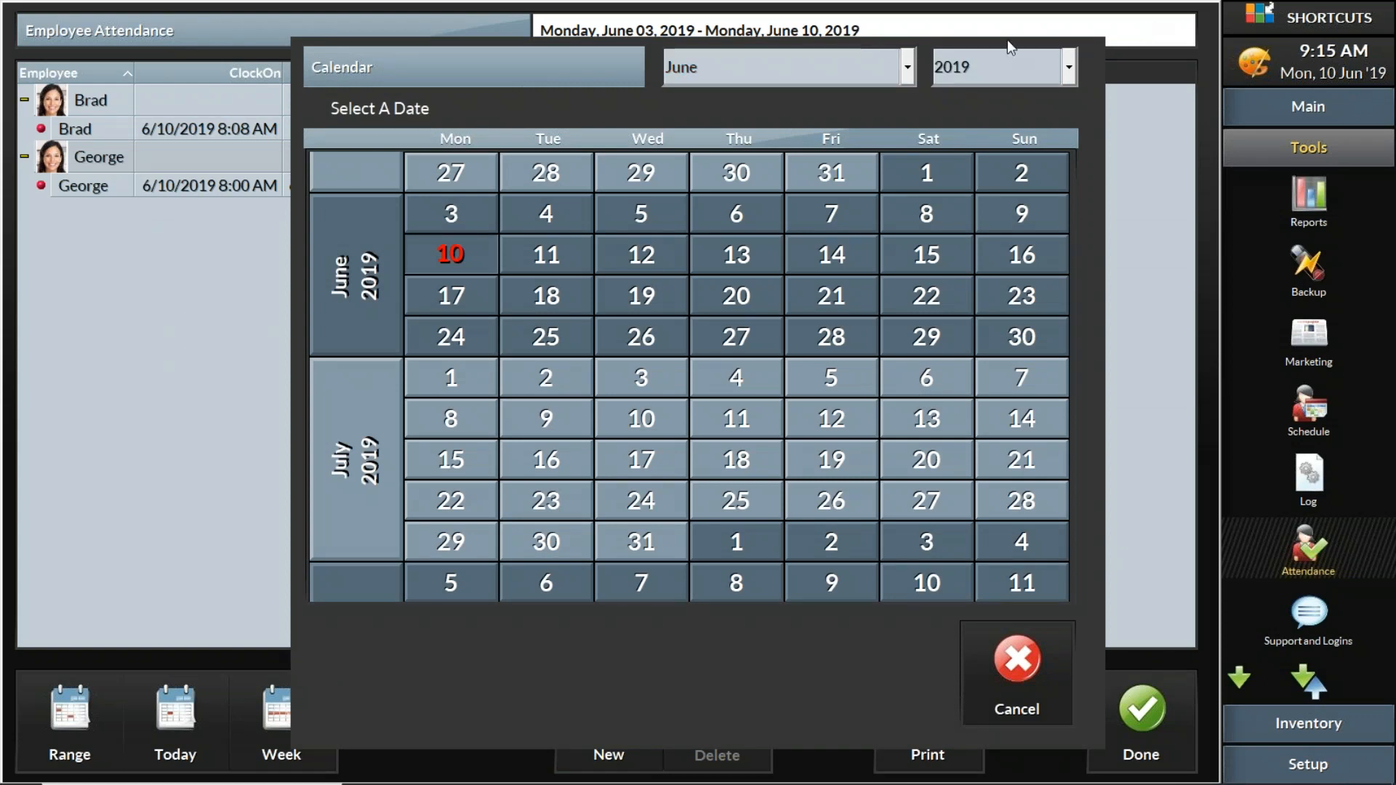
{"action": "left_click", "coordinate": [1042, 223]}
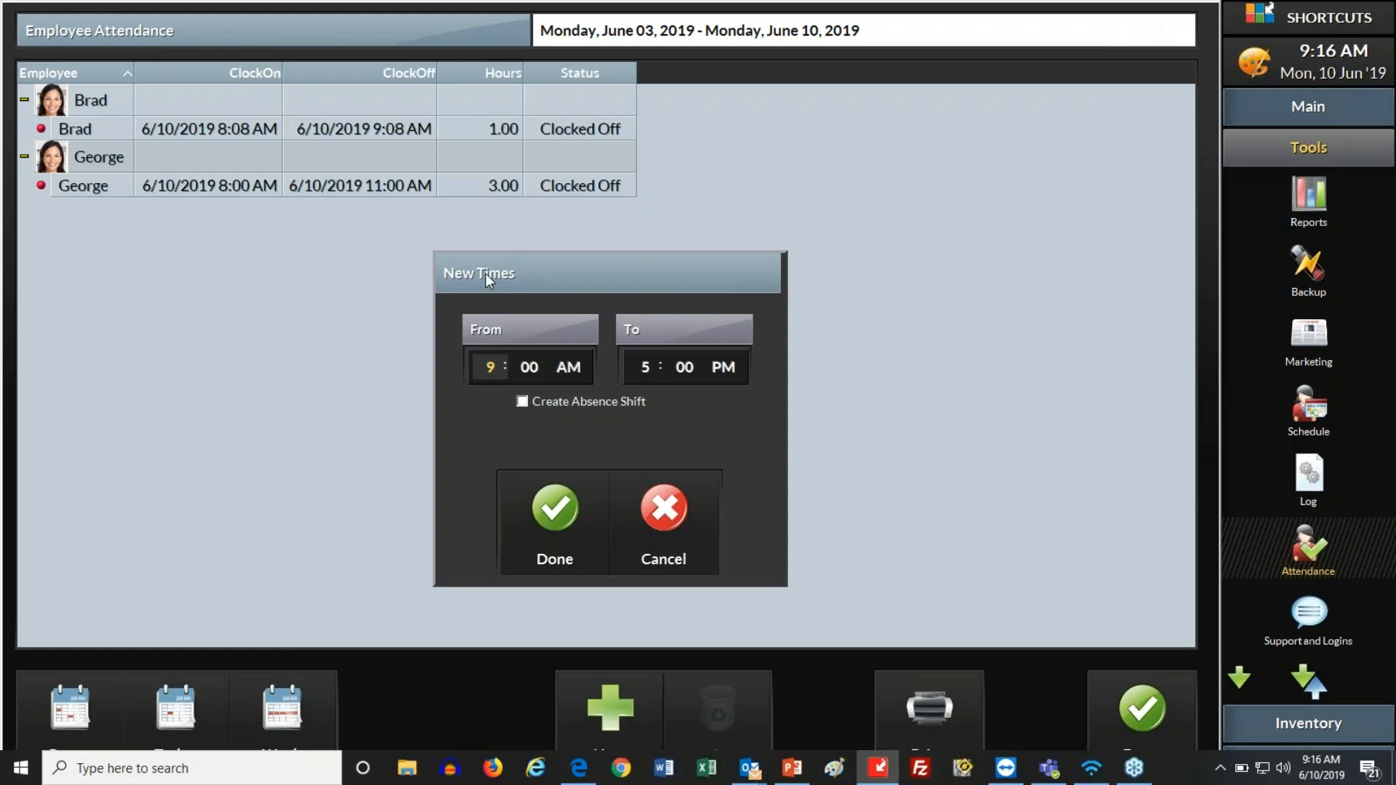
Step: Switch to the 3CX phone app, divert the incoming call to voicemail and return to the new shift times
{"action": "left_click", "coordinate": [1095, 775]}
{"action": "left_click_drag", "start_coordinate": [602, 157], "coordinate": [195, 187]}
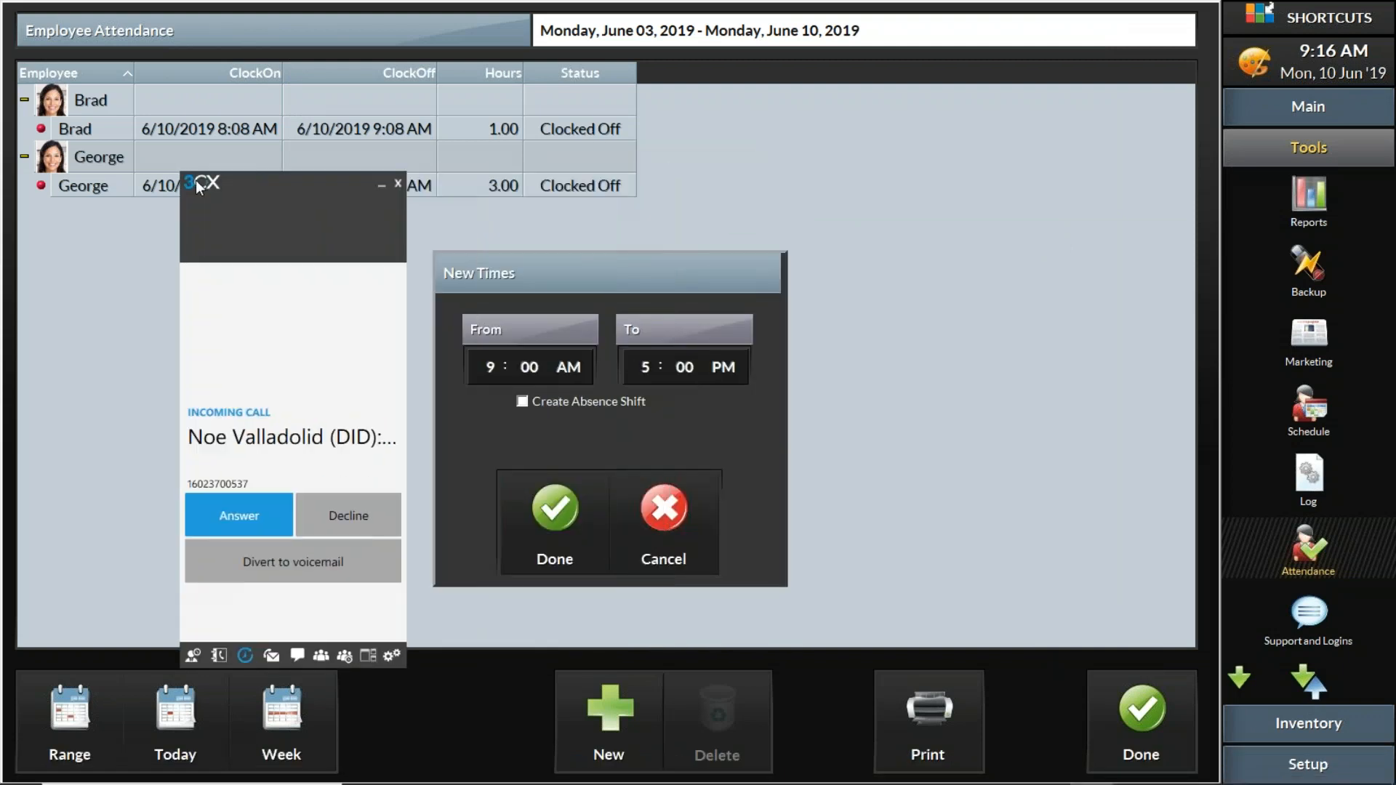
{"action": "left_click", "coordinate": [343, 574]}
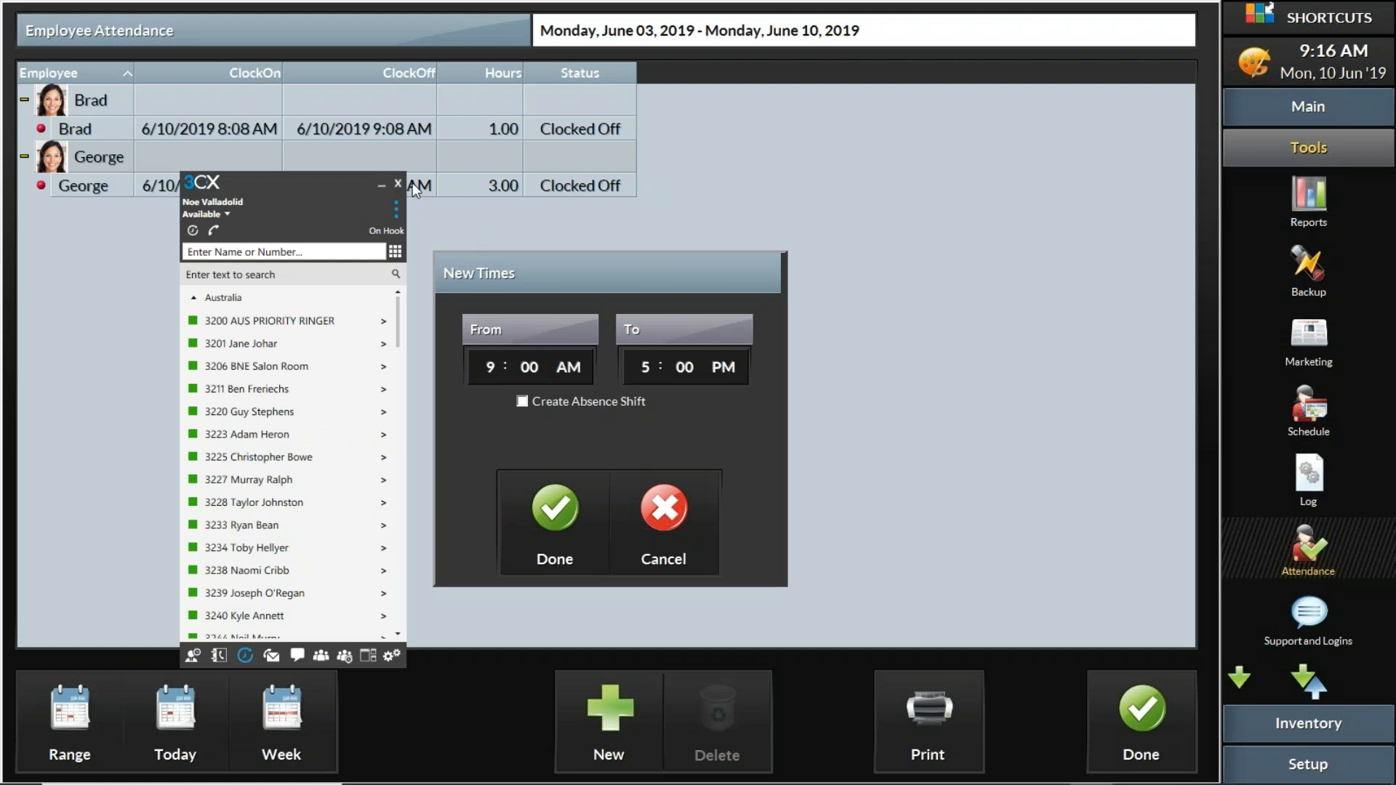
{"action": "left_click", "coordinate": [1034, 269]}
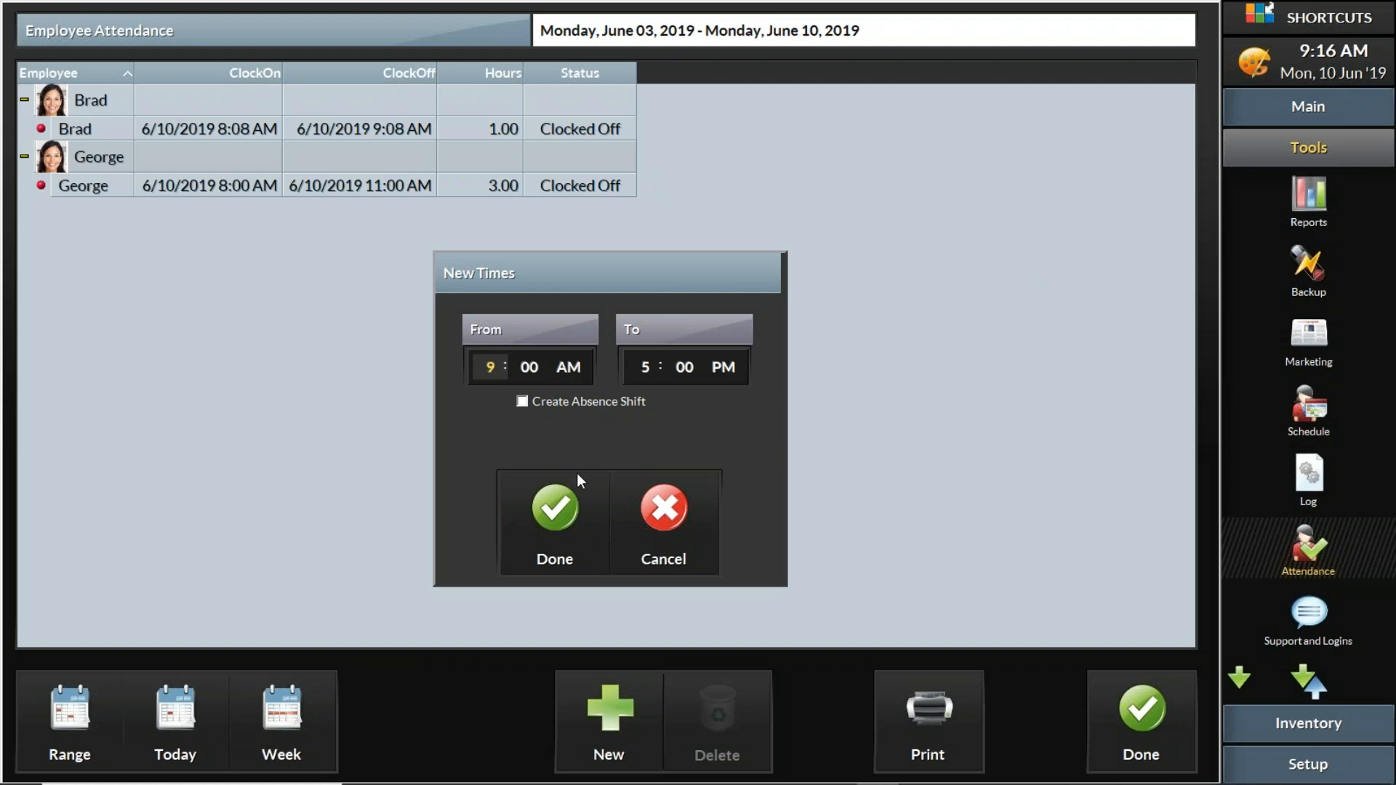
Step: Save the new shift from 9:00 AM to 5:00 PM and expand both employees' attendance records to check it
{"action": "left_click", "coordinate": [561, 506]}
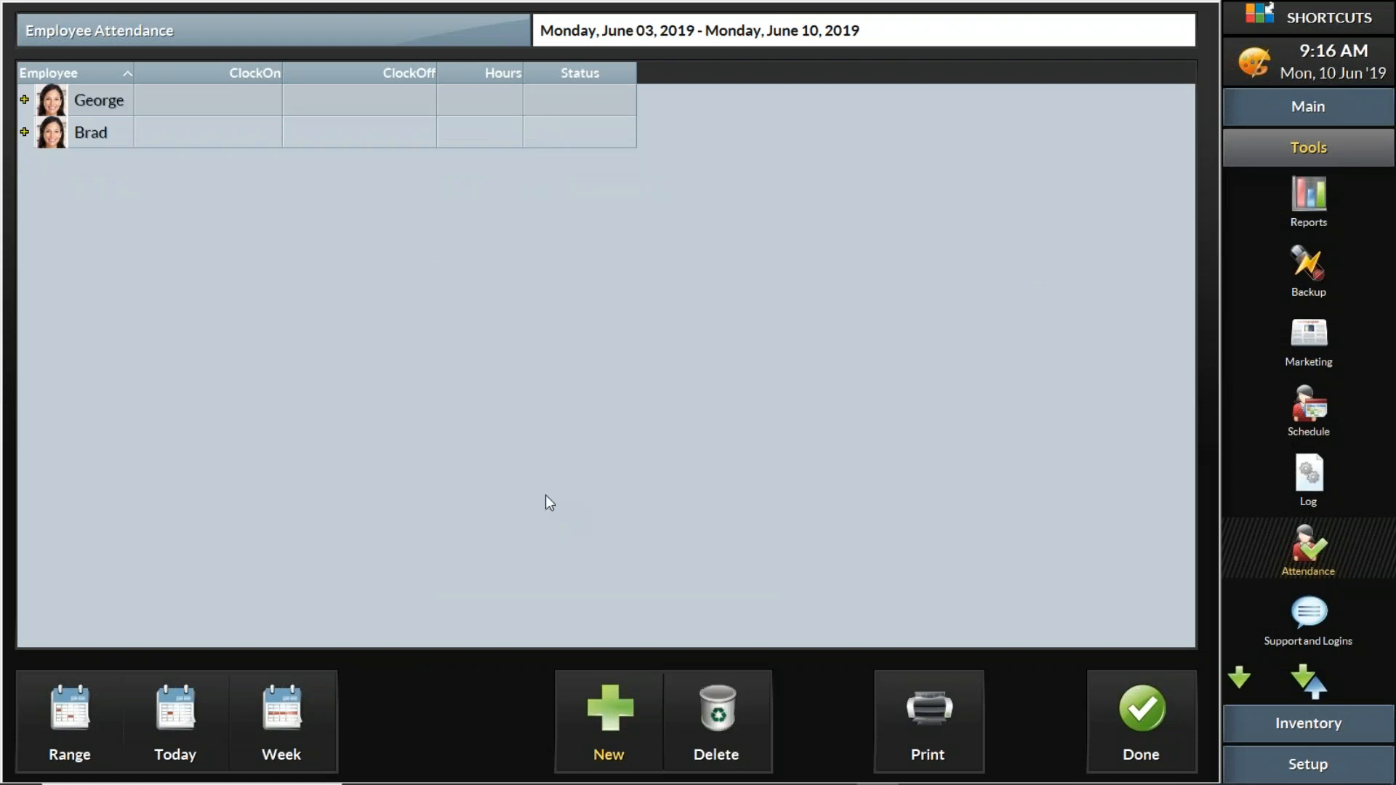
{"action": "left_click", "coordinate": [24, 131]}
{"action": "left_click", "coordinate": [25, 100]}
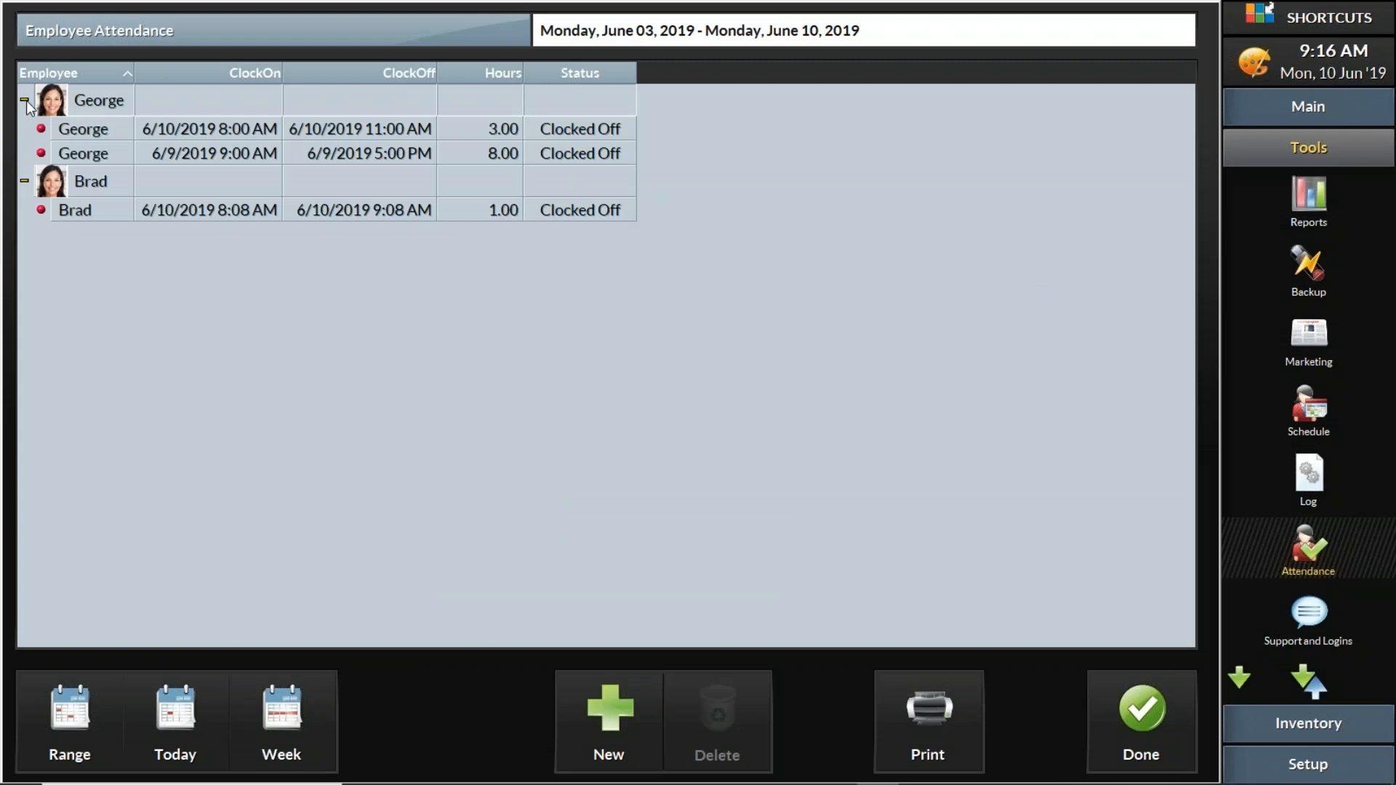
{"action": "left_click", "coordinate": [364, 128]}
{"action": "left_click", "coordinate": [369, 152]}
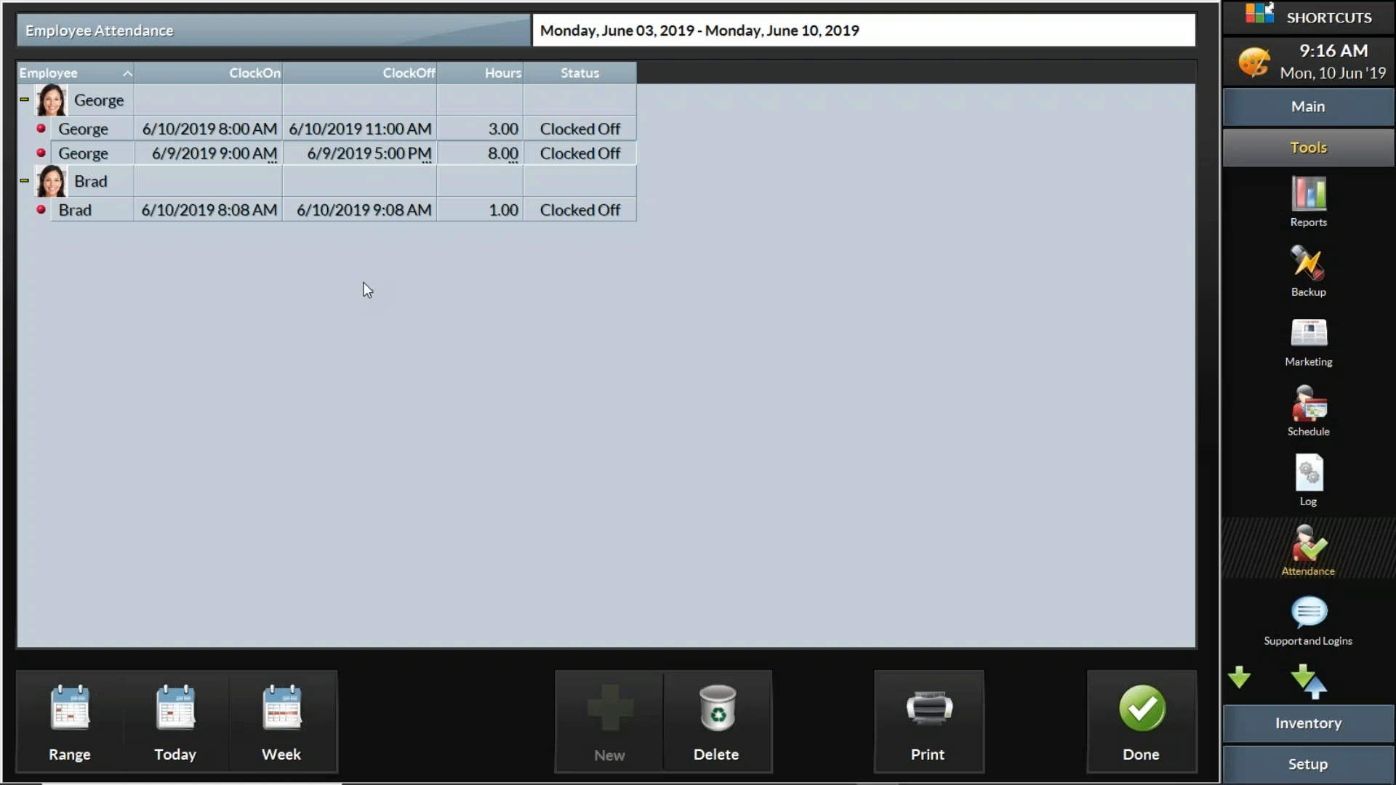
Step: Add a June 9, 2019 shift from 9:00 AM to 5:00 PM for the other employee and expand both employees' records
{"action": "left_click", "coordinate": [146, 179]}
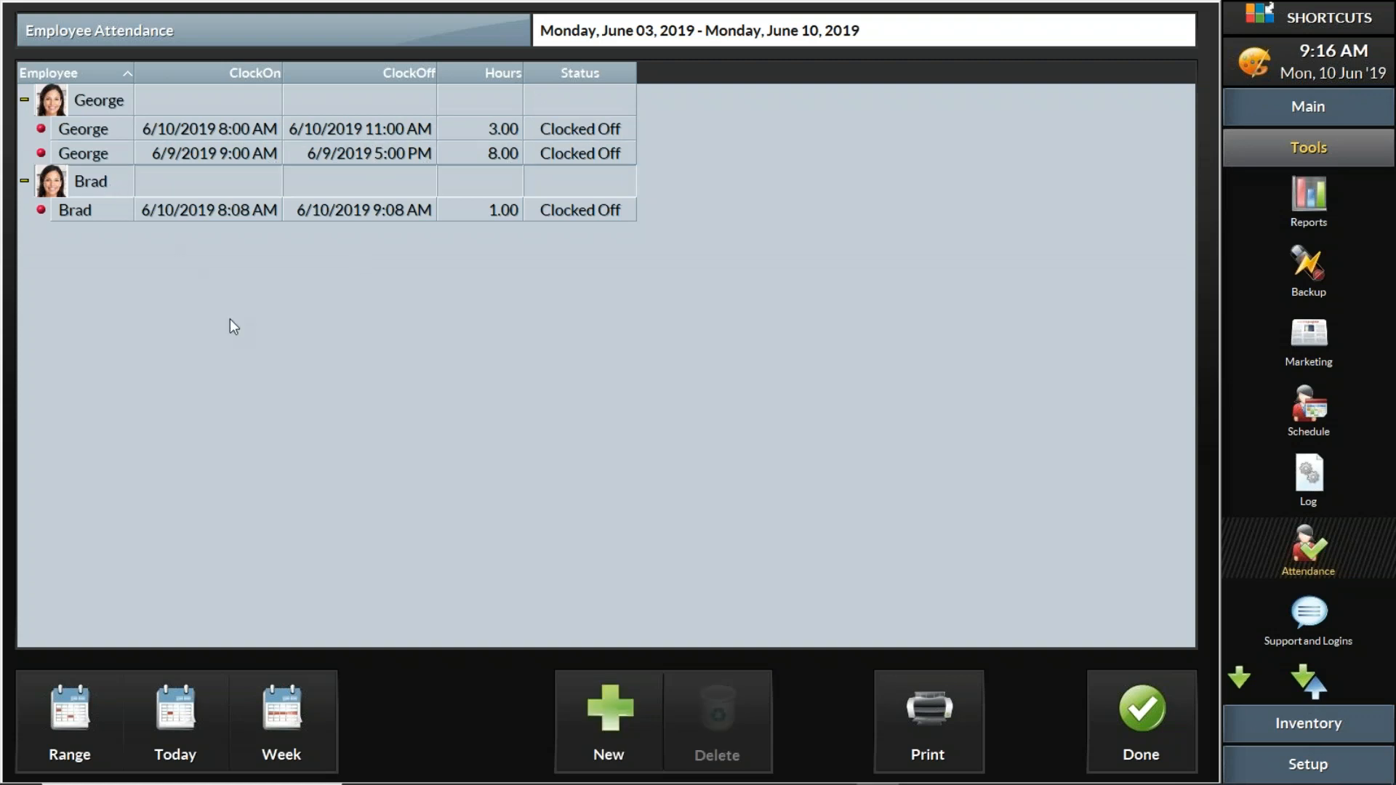
{"action": "left_click", "coordinate": [629, 716]}
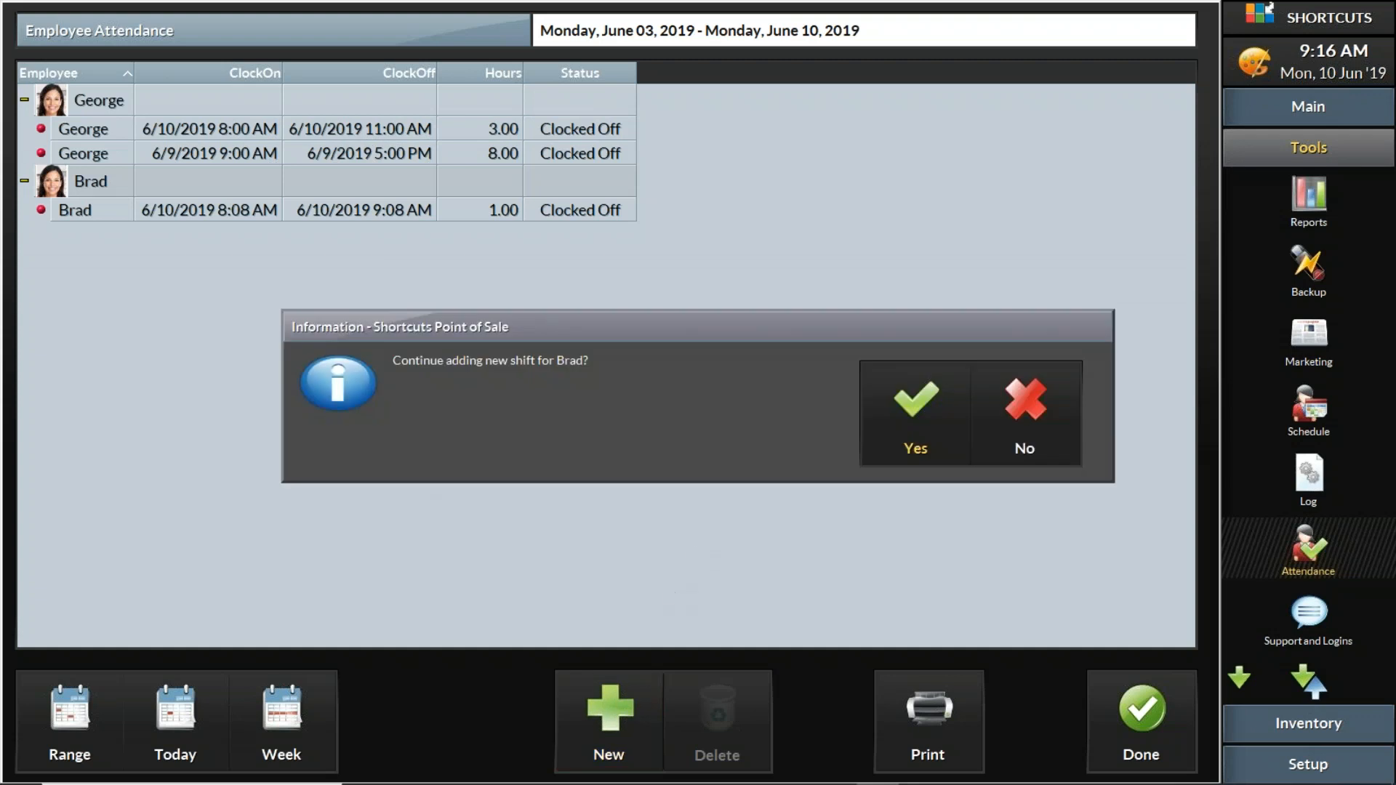
{"action": "left_click", "coordinate": [916, 433]}
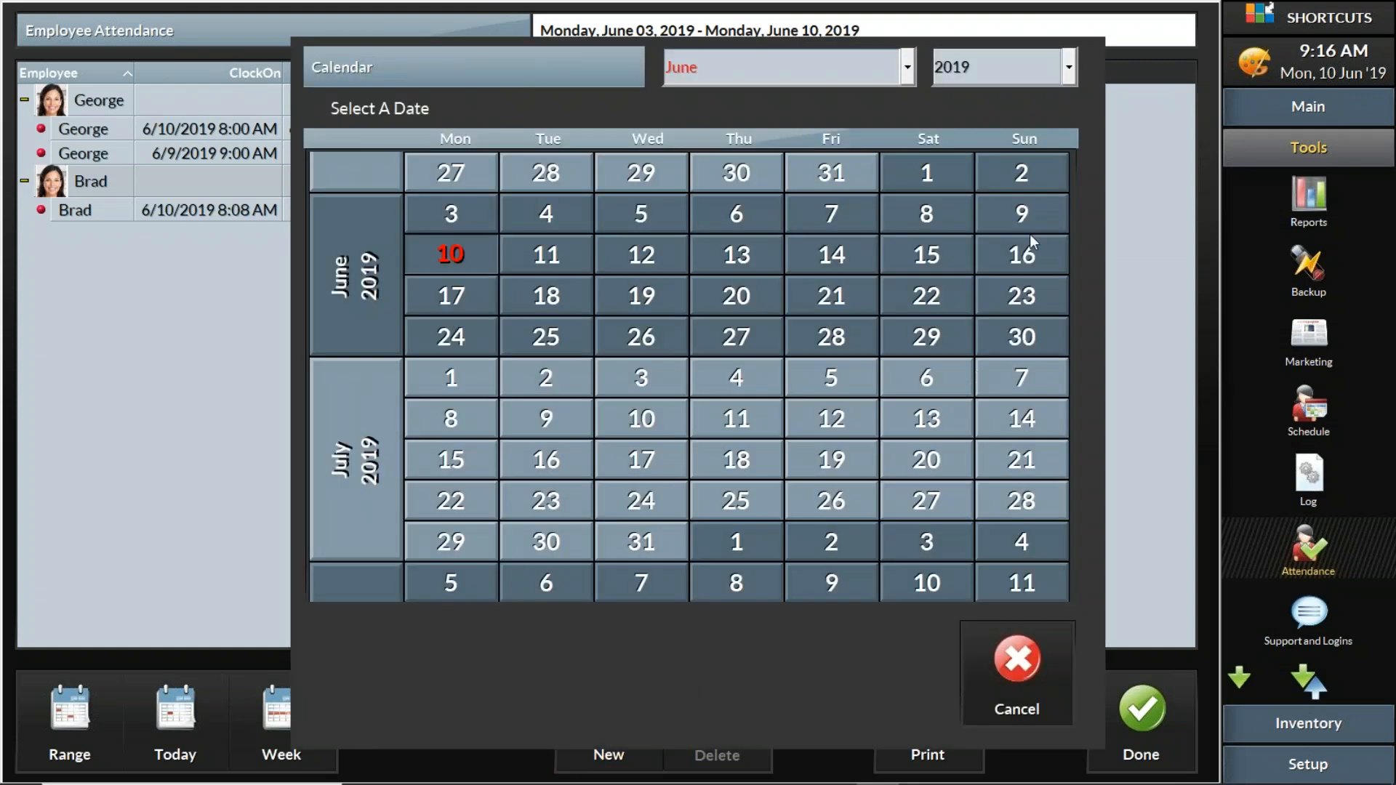
{"action": "left_click", "coordinate": [1029, 214]}
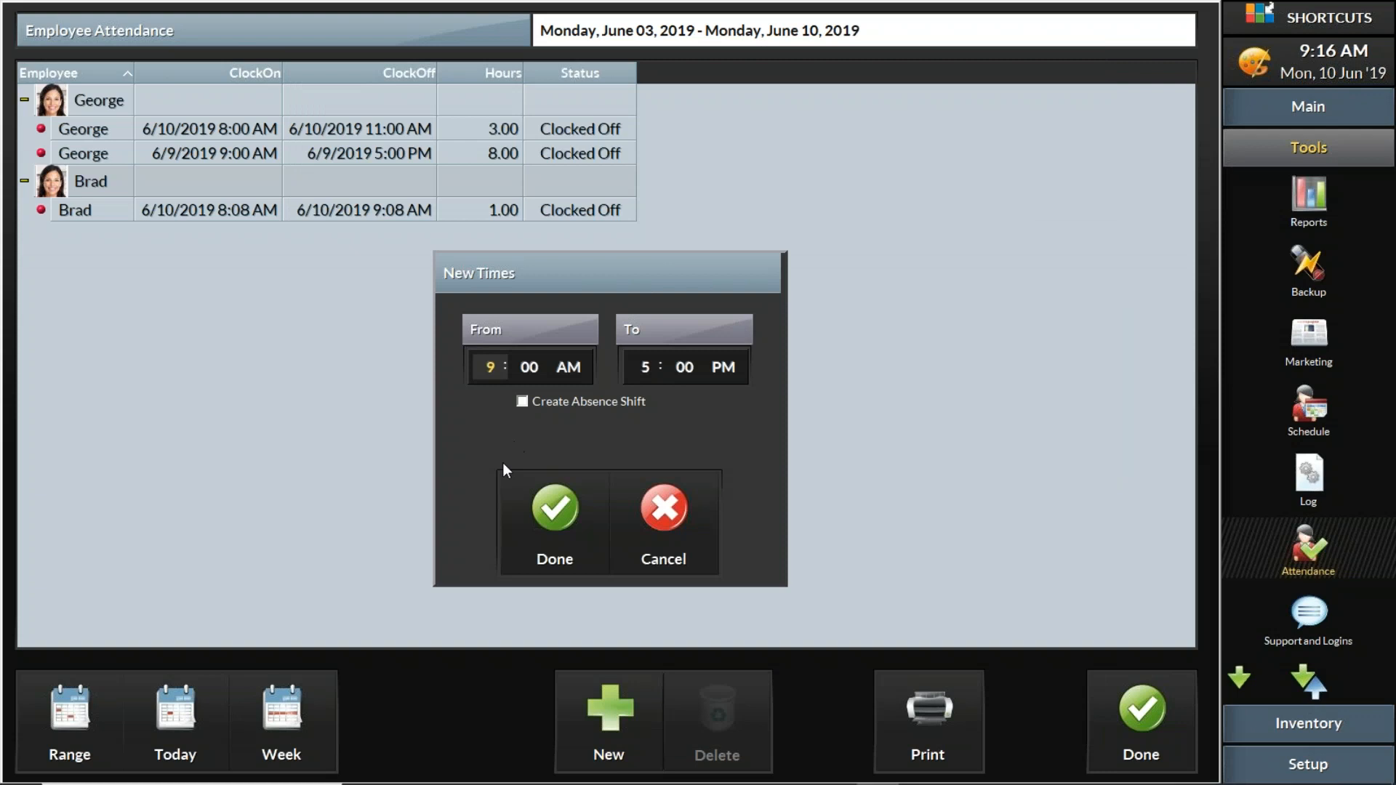
{"action": "left_click", "coordinate": [556, 517]}
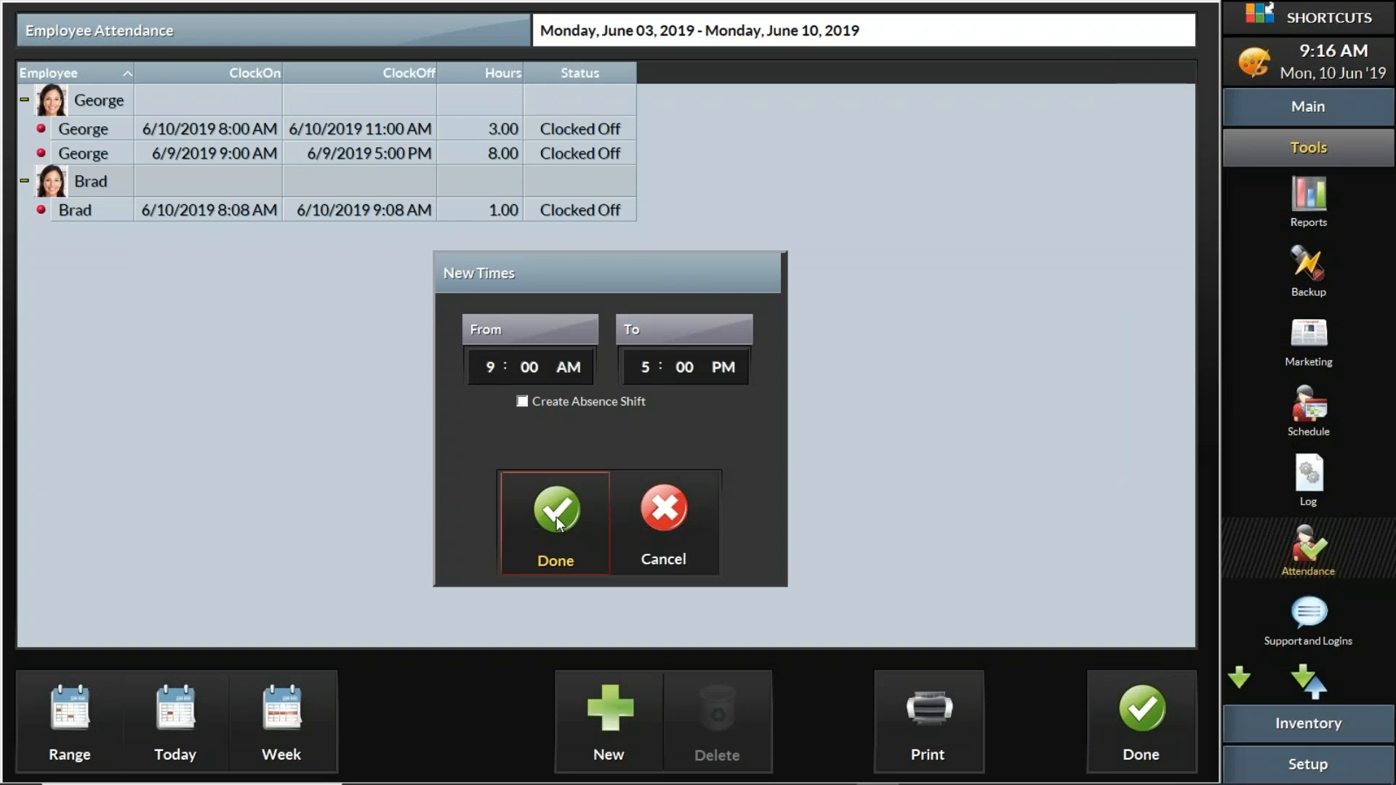
{"action": "left_click", "coordinate": [25, 132]}
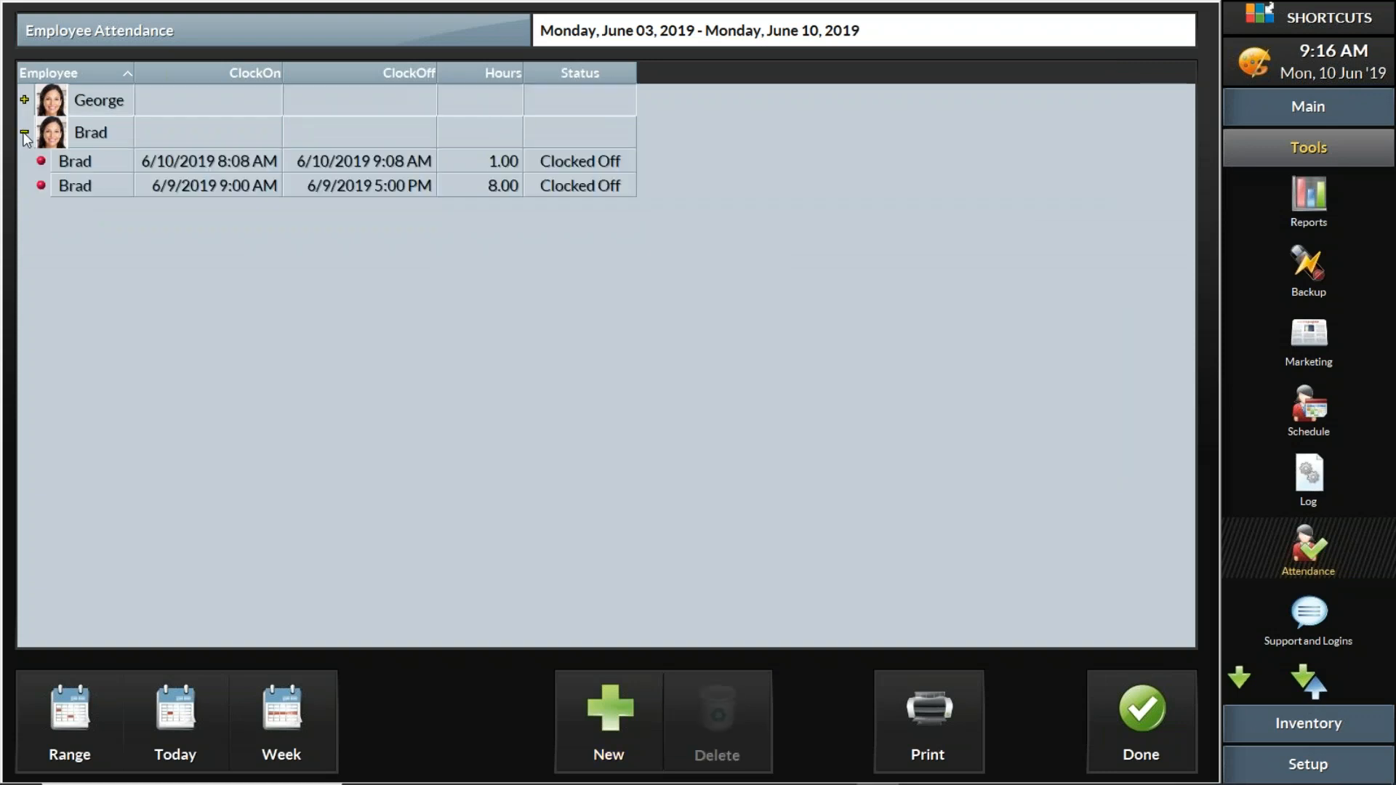
{"action": "left_click", "coordinate": [25, 101]}
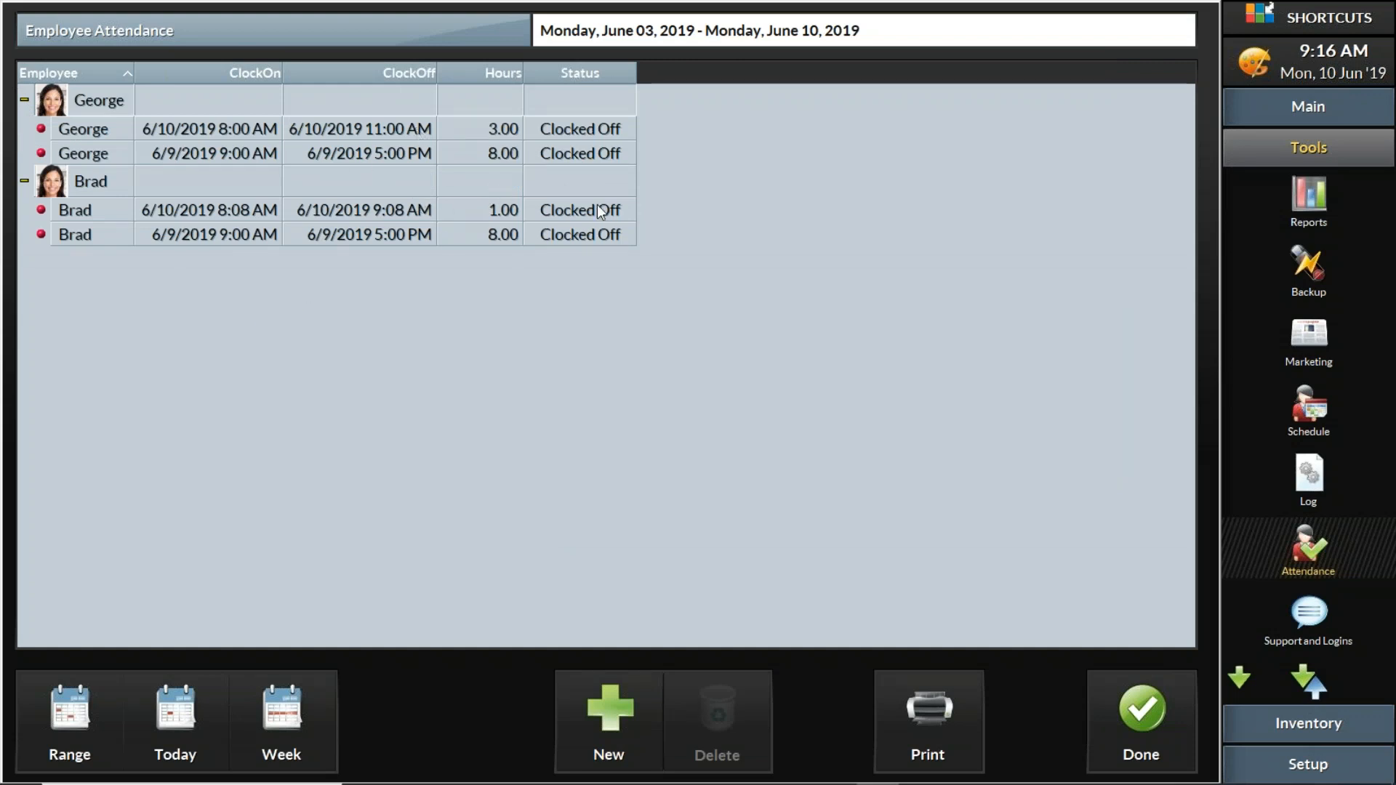
Step: View the Employee Hours report for all employees from June 9 to June 10, 2019
{"action": "left_click", "coordinate": [1310, 192]}
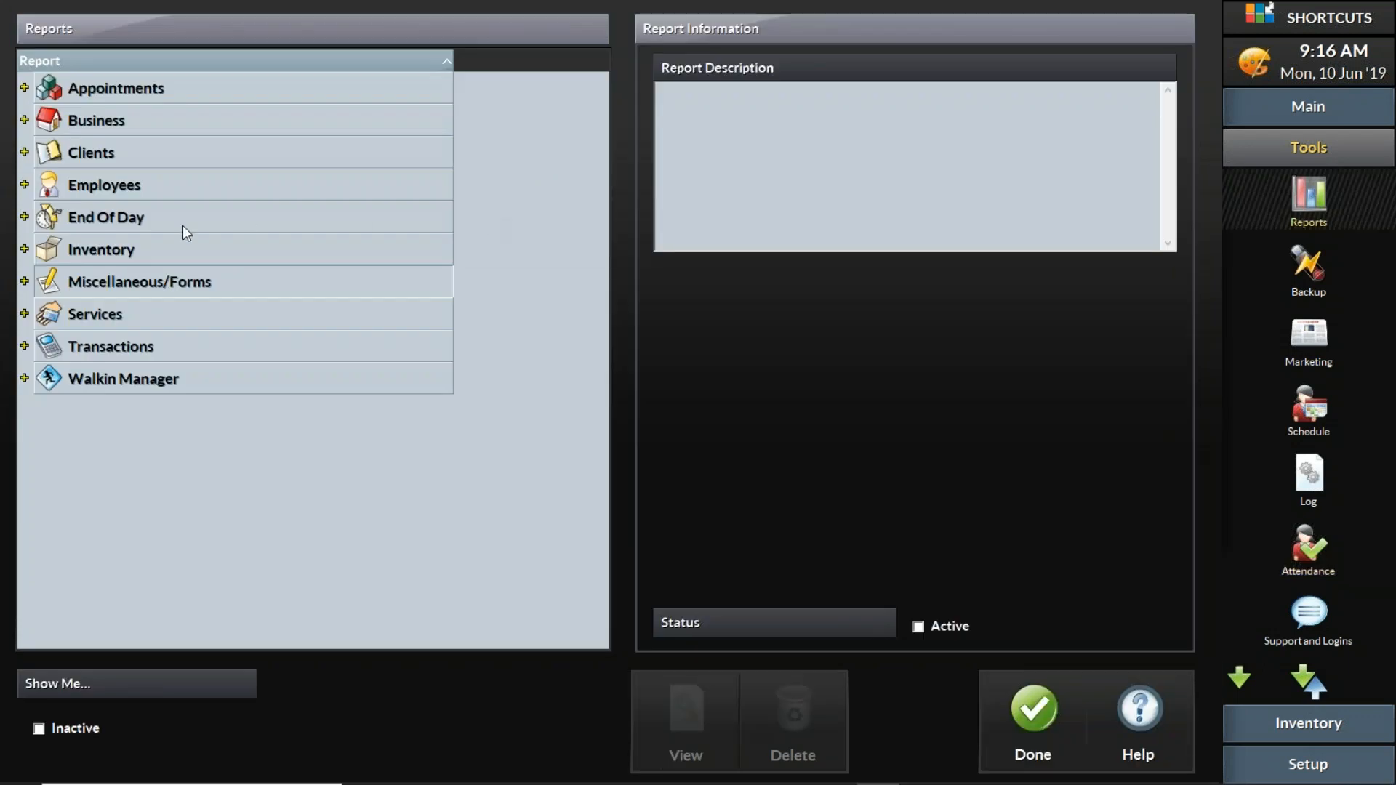
{"action": "left_click", "coordinate": [24, 184]}
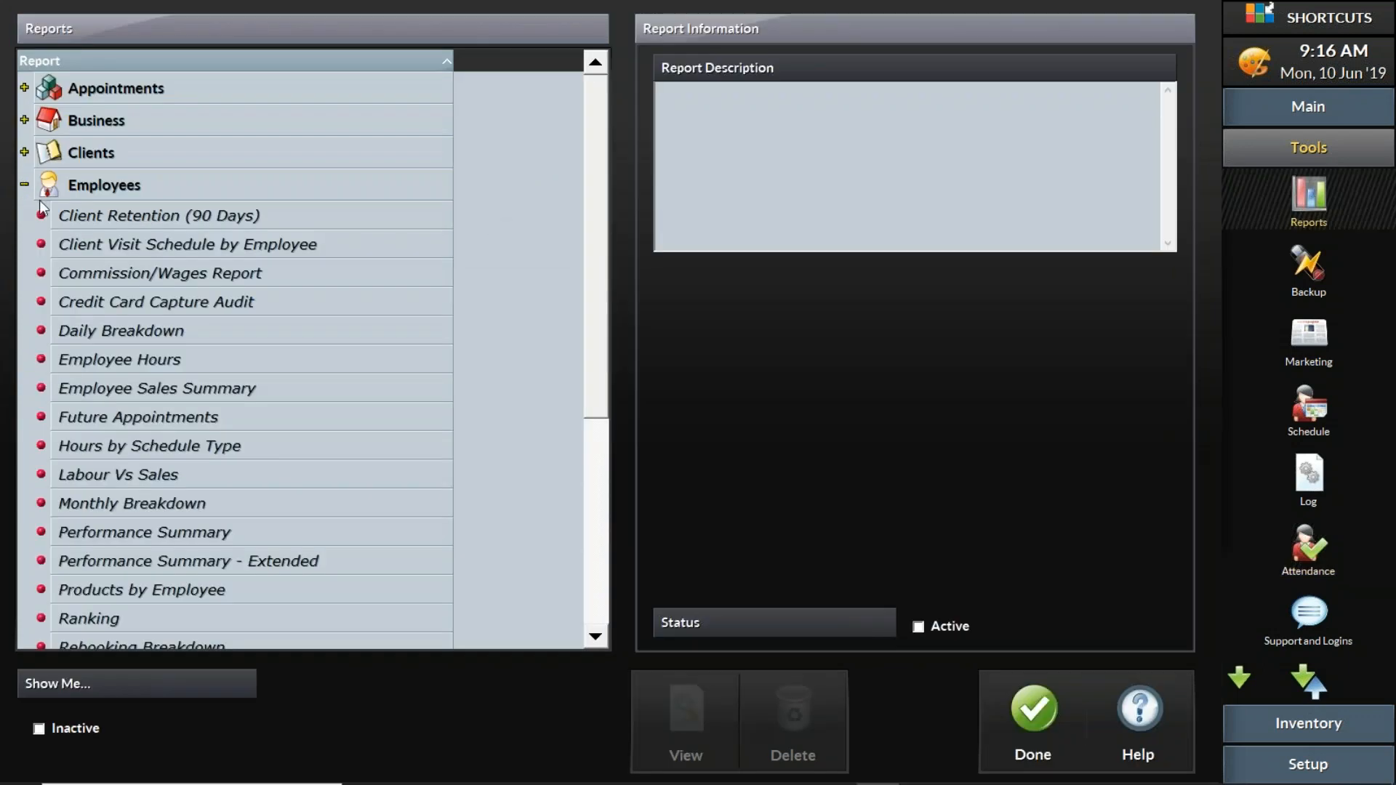
{"action": "left_click", "coordinate": [168, 359]}
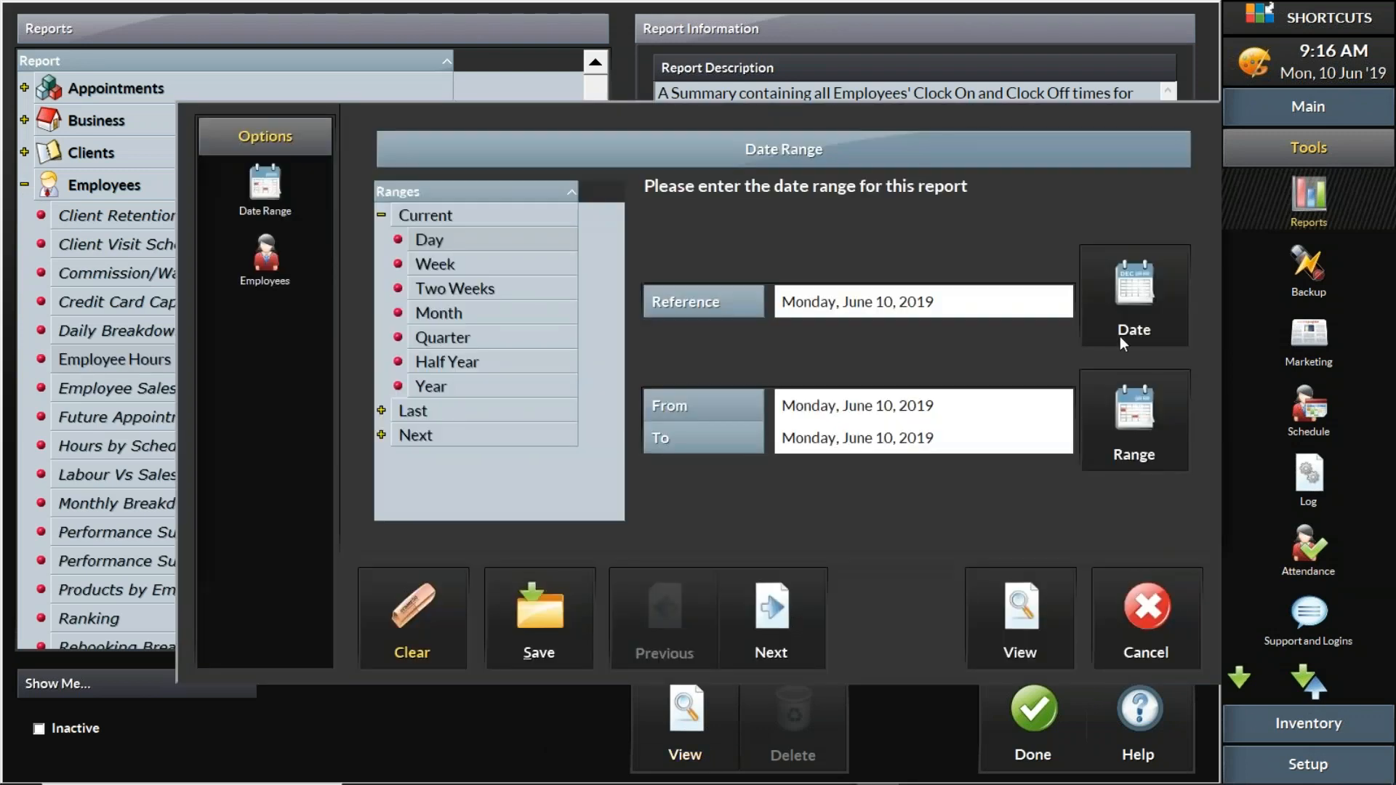
{"action": "left_click", "coordinate": [1132, 406]}
{"action": "left_click", "coordinate": [1029, 212]}
{"action": "left_click", "coordinate": [455, 262]}
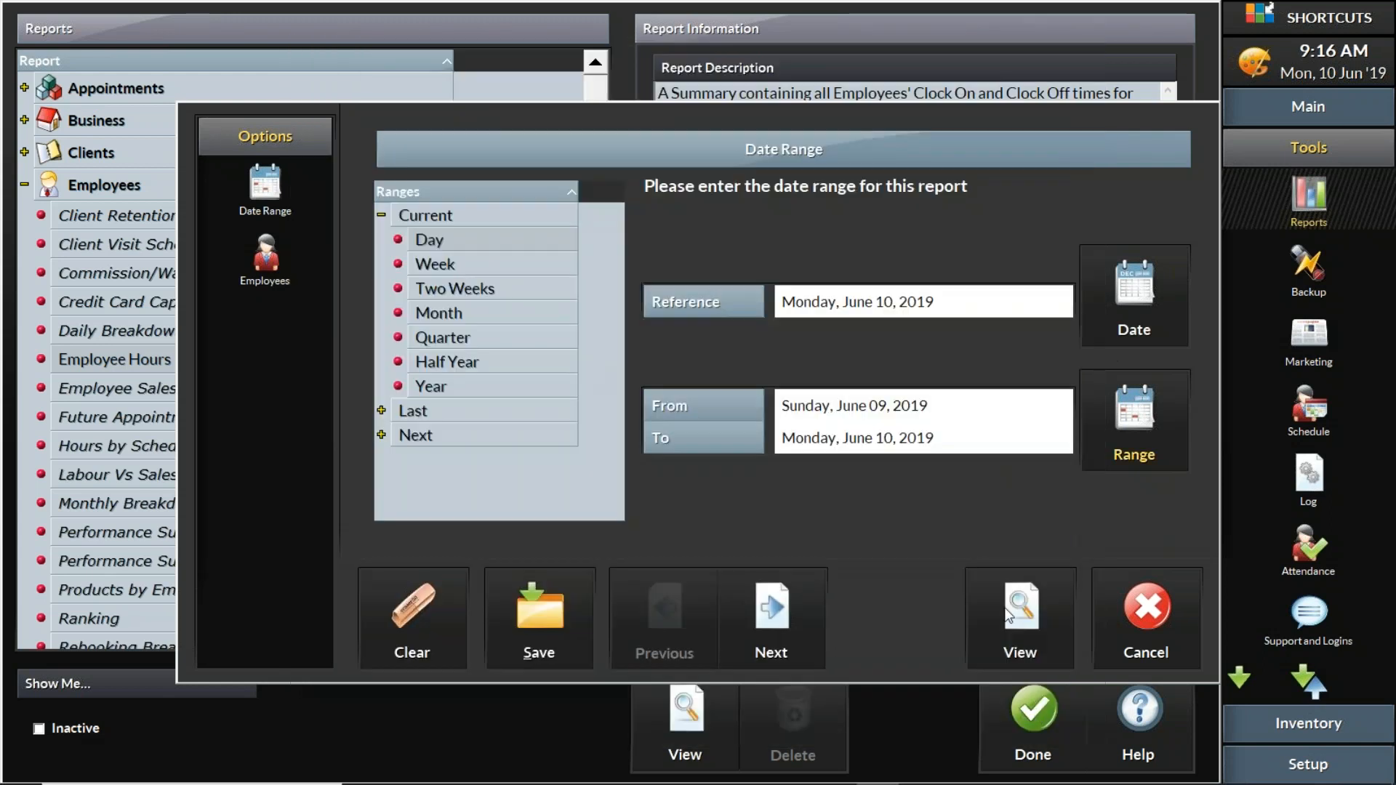
{"action": "left_click", "coordinate": [1018, 614]}
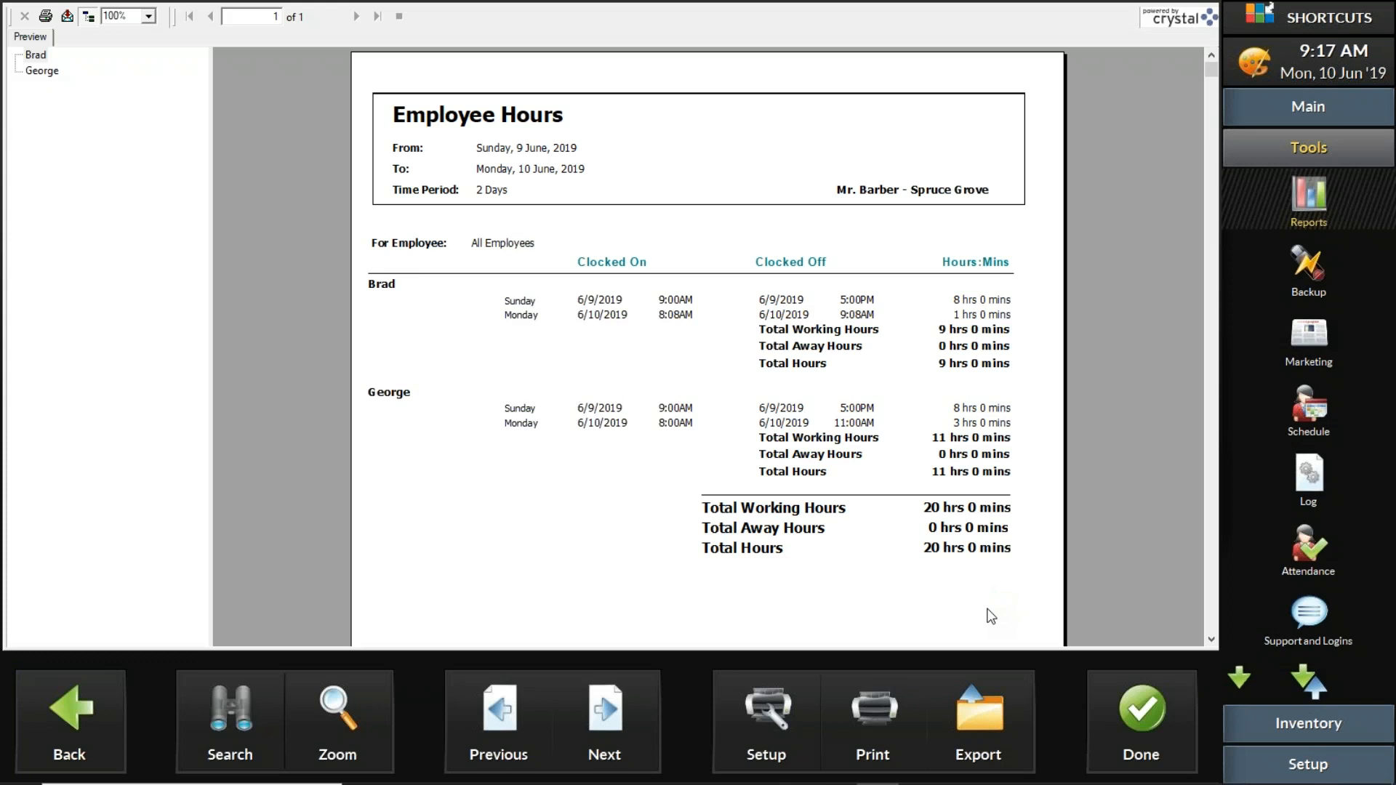
Step: Close the hours report and the report list, and collapse both employees' attendance records
{"action": "left_click", "coordinate": [1142, 704]}
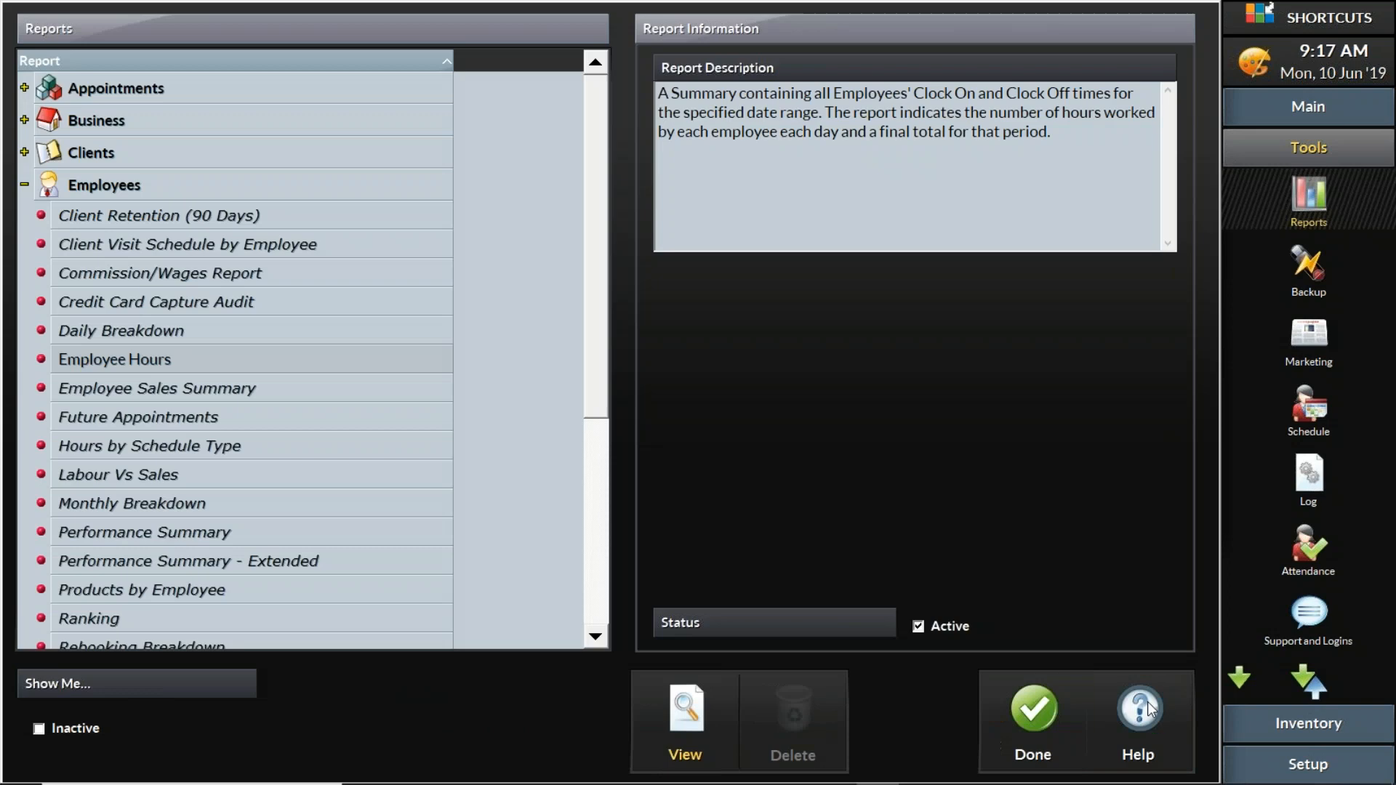
{"action": "left_click", "coordinate": [1054, 706]}
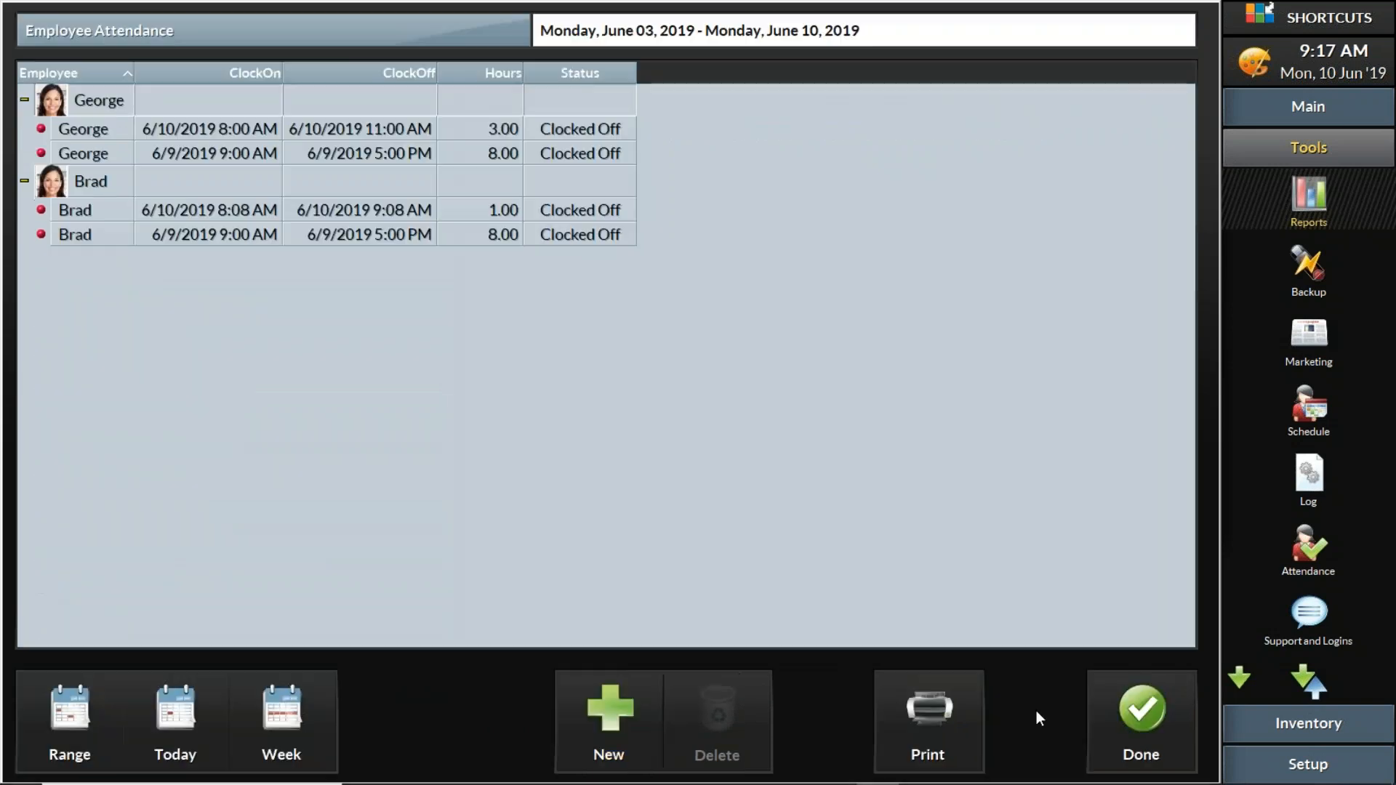
{"action": "left_click", "coordinate": [24, 181]}
{"action": "left_click", "coordinate": [24, 100]}
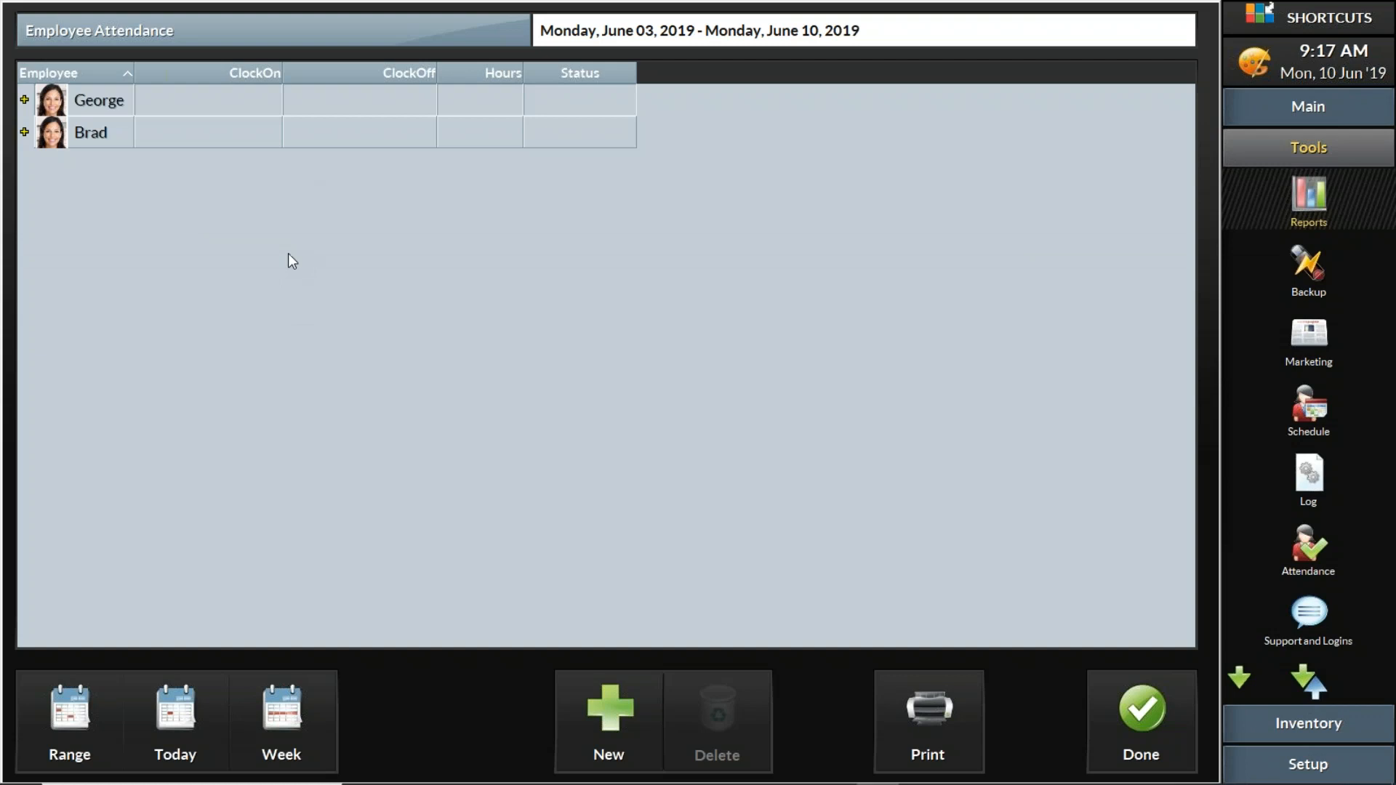
Step: Leave the attendance list and open the appointment book
{"action": "left_click", "coordinate": [1312, 115]}
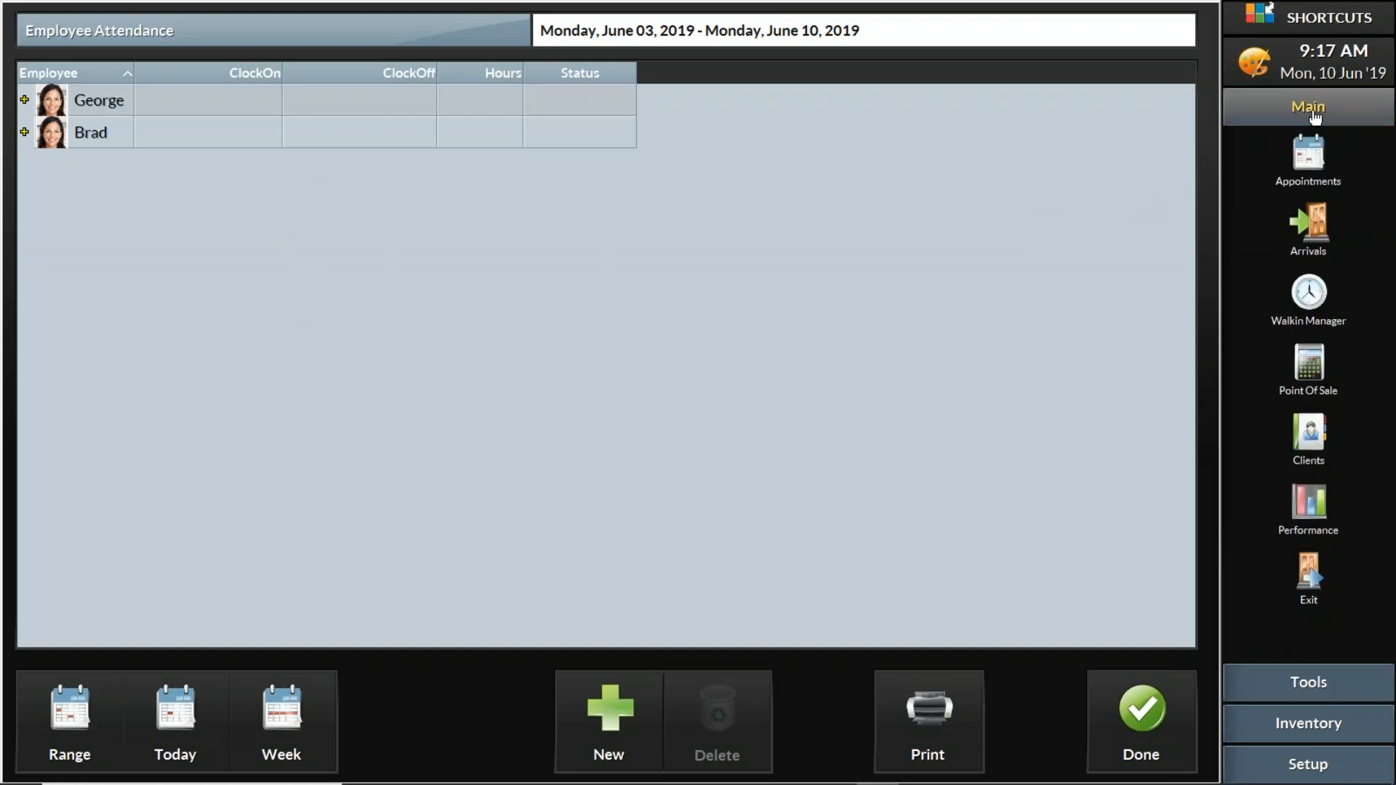
{"action": "left_click", "coordinate": [1154, 702]}
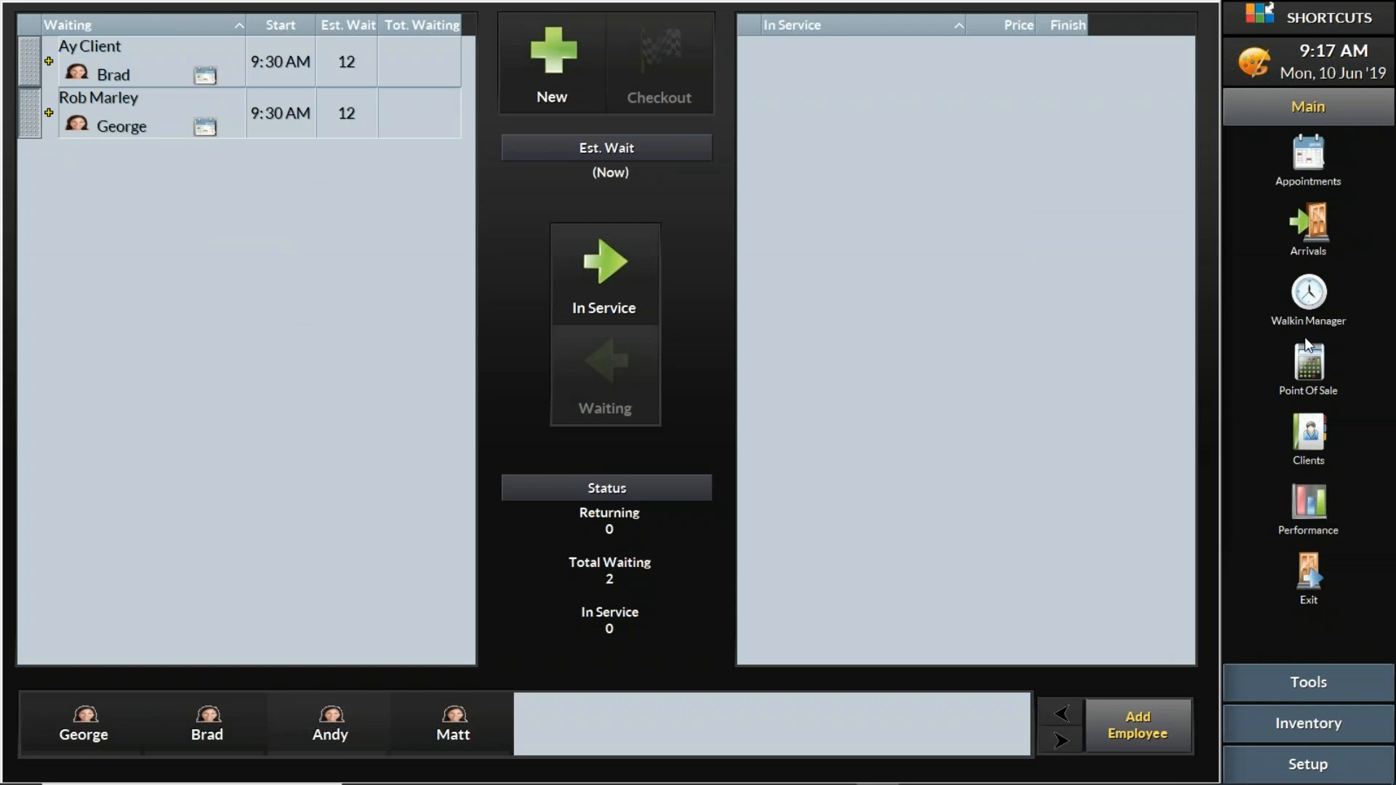
{"action": "left_click", "coordinate": [1309, 160]}
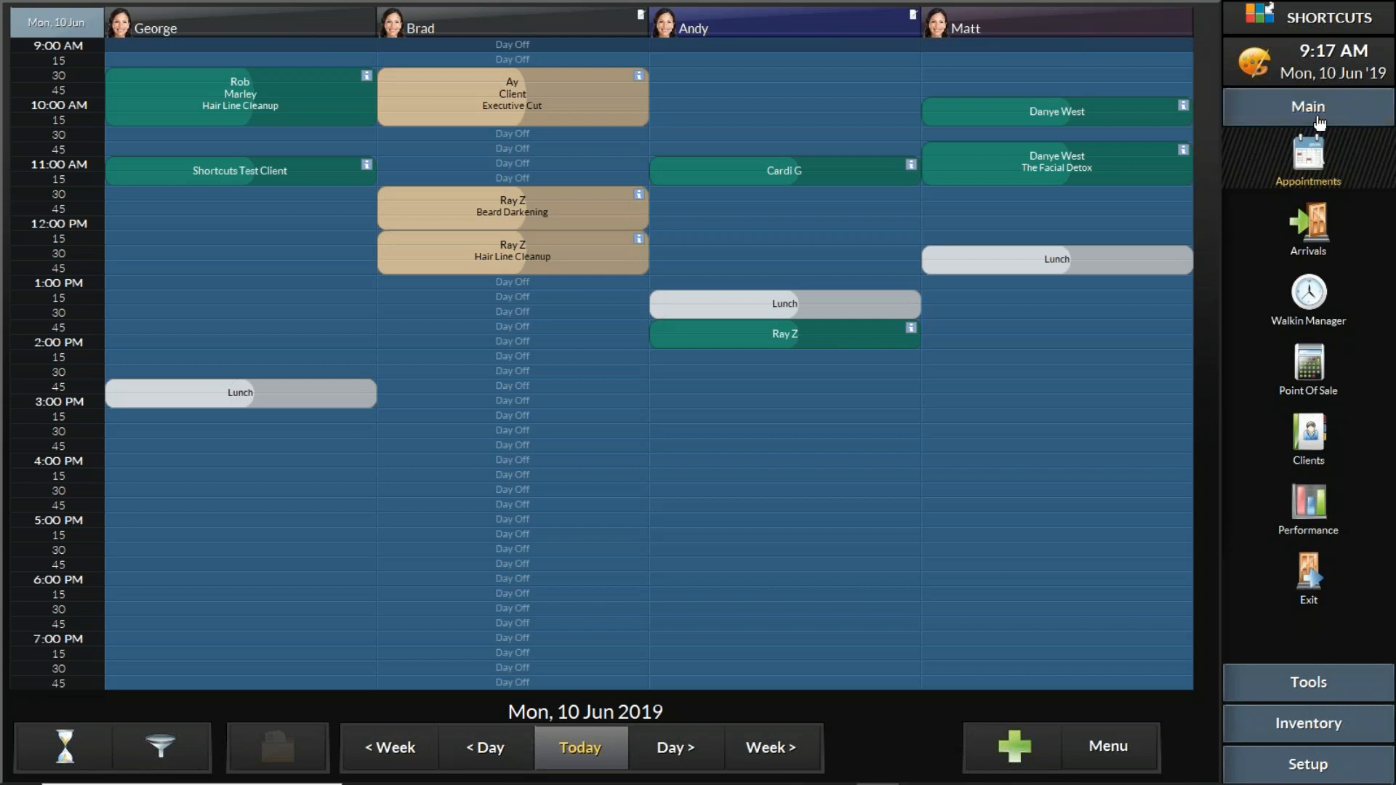
Step: Clock the fourth employee in the Performance screen's employee list on and straight off again
{"action": "left_click", "coordinate": [1313, 503]}
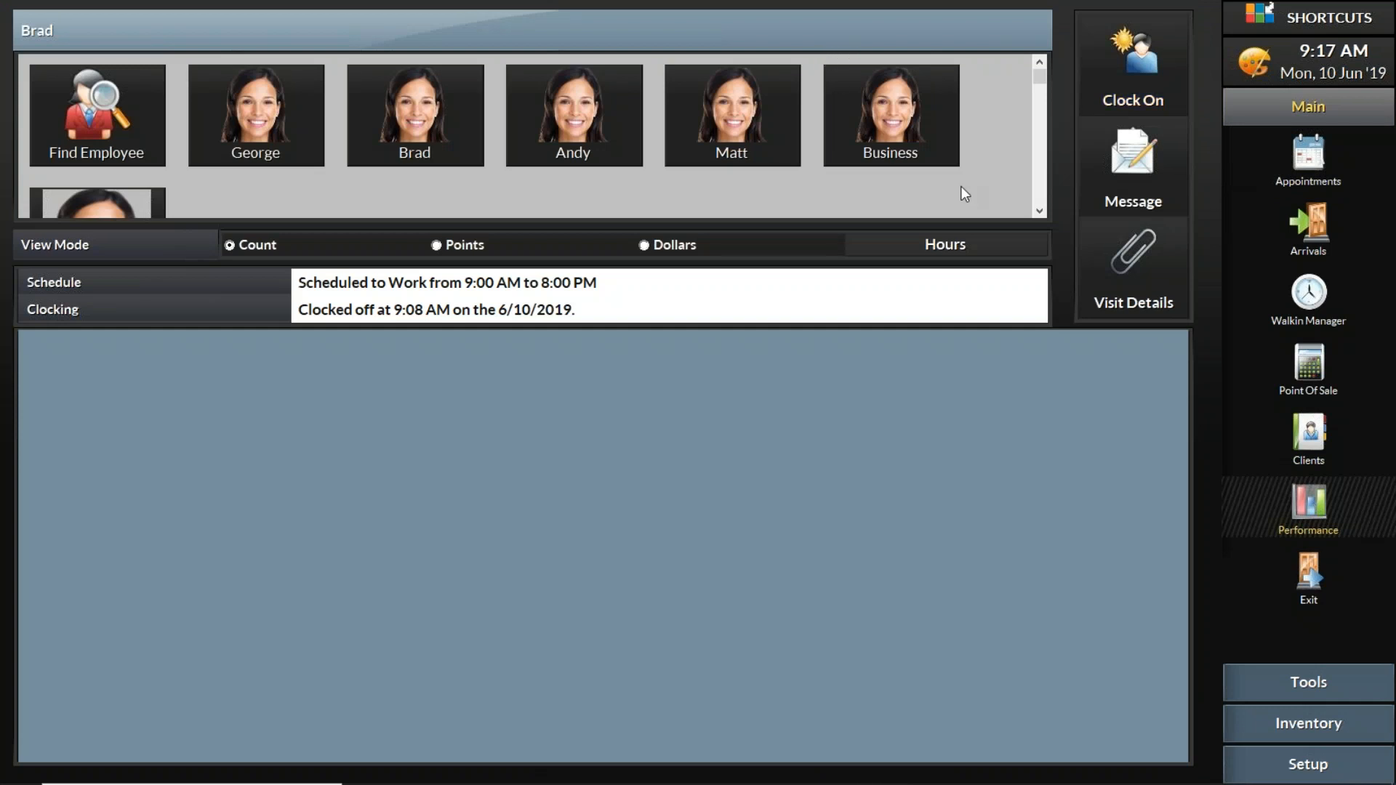
{"action": "left_click", "coordinate": [756, 111]}
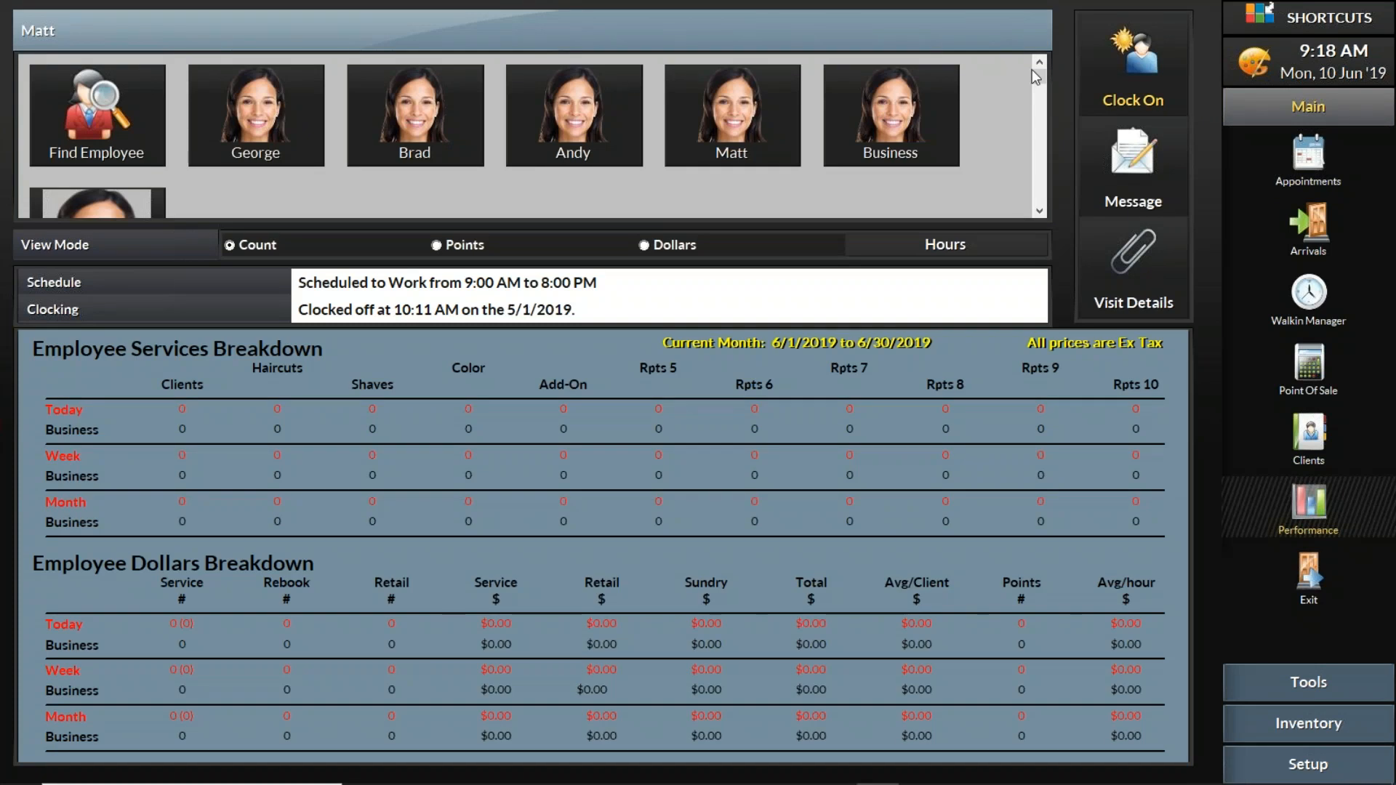
{"action": "left_click", "coordinate": [1150, 64]}
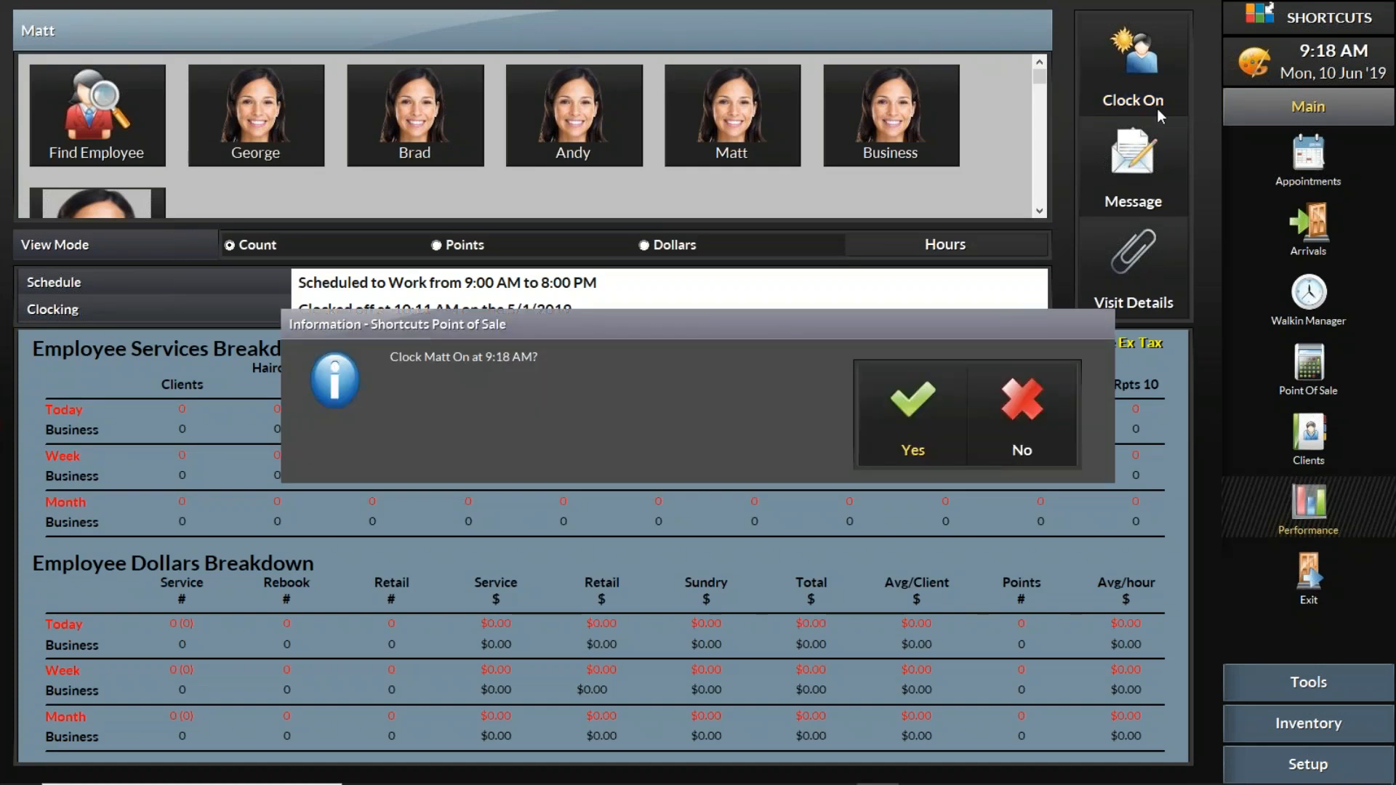
{"action": "key", "text": "Return"}
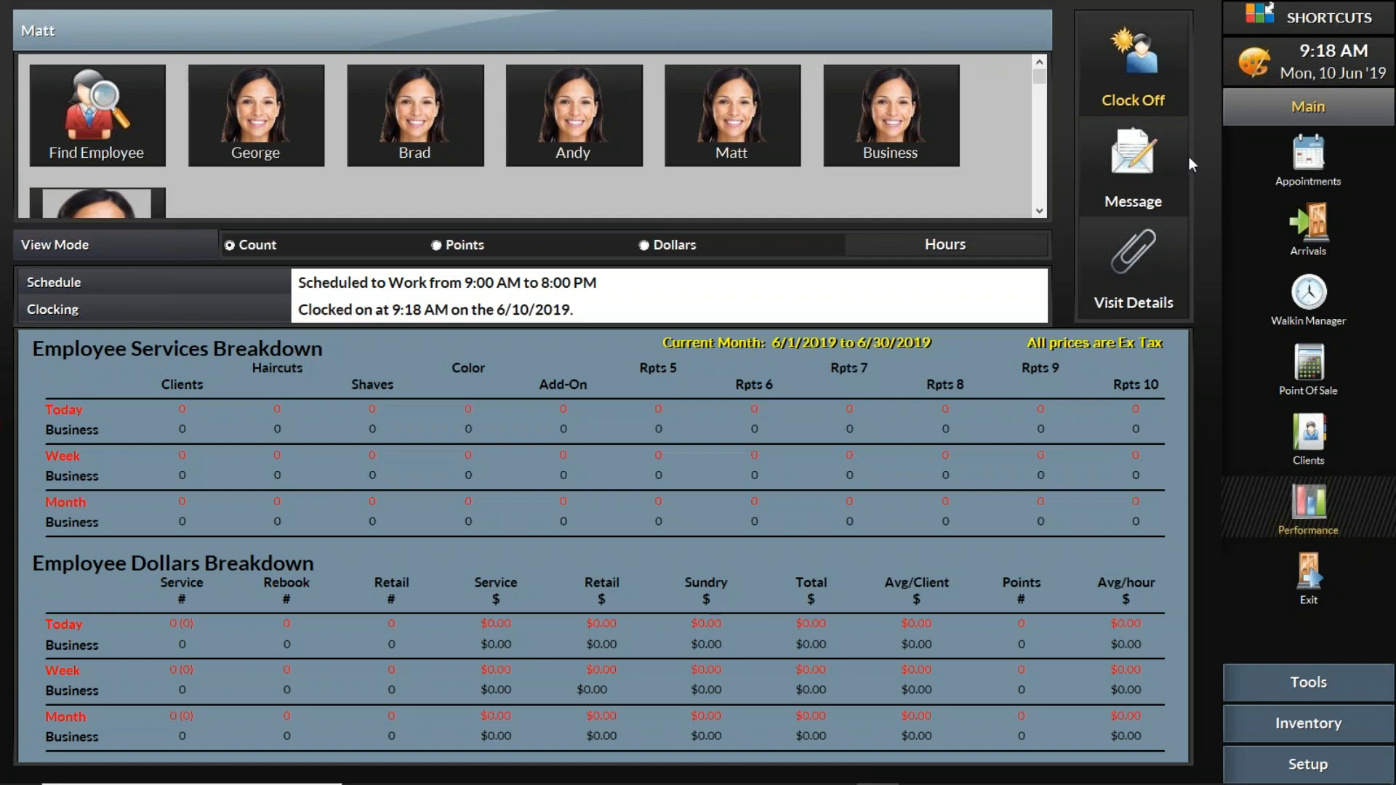
{"action": "left_click", "coordinate": [1150, 70]}
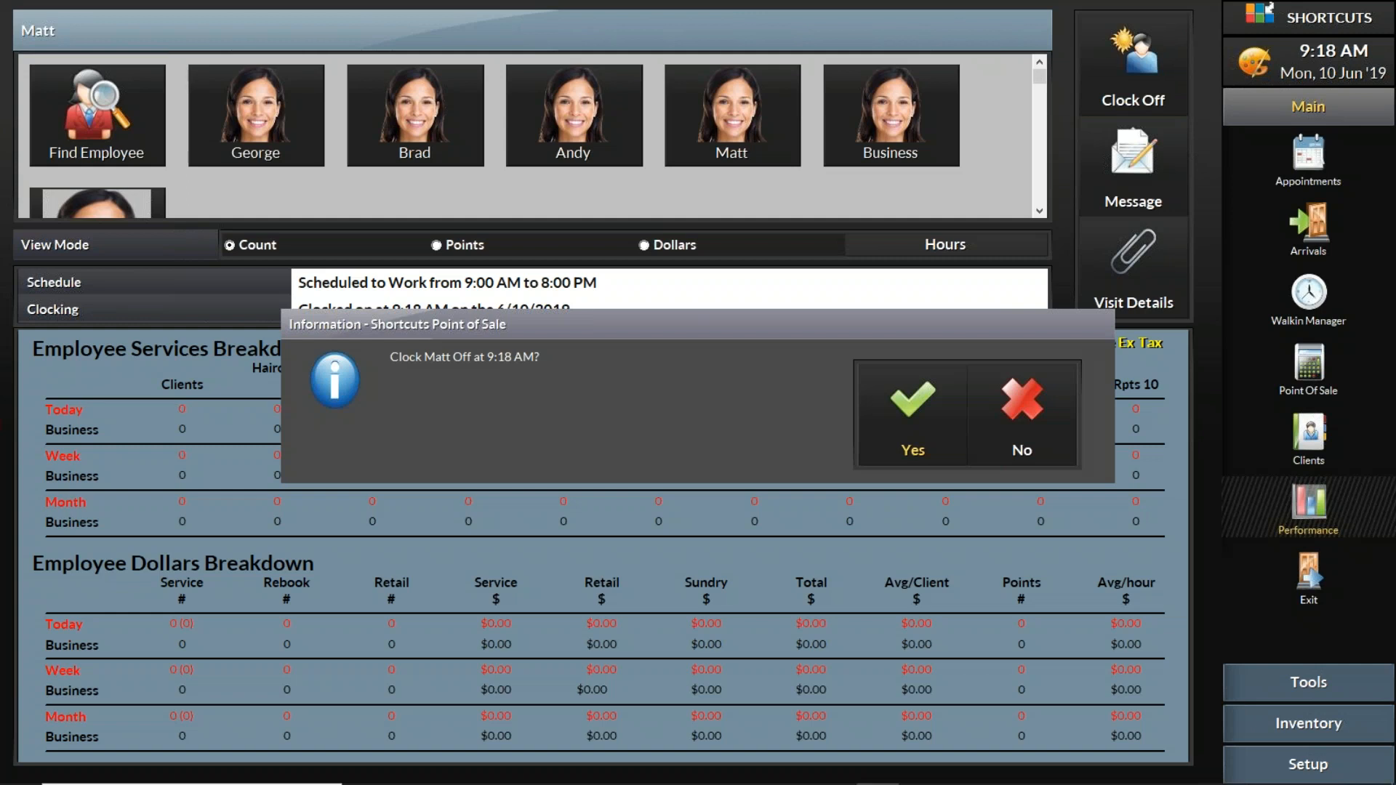
{"action": "key", "text": "Return"}
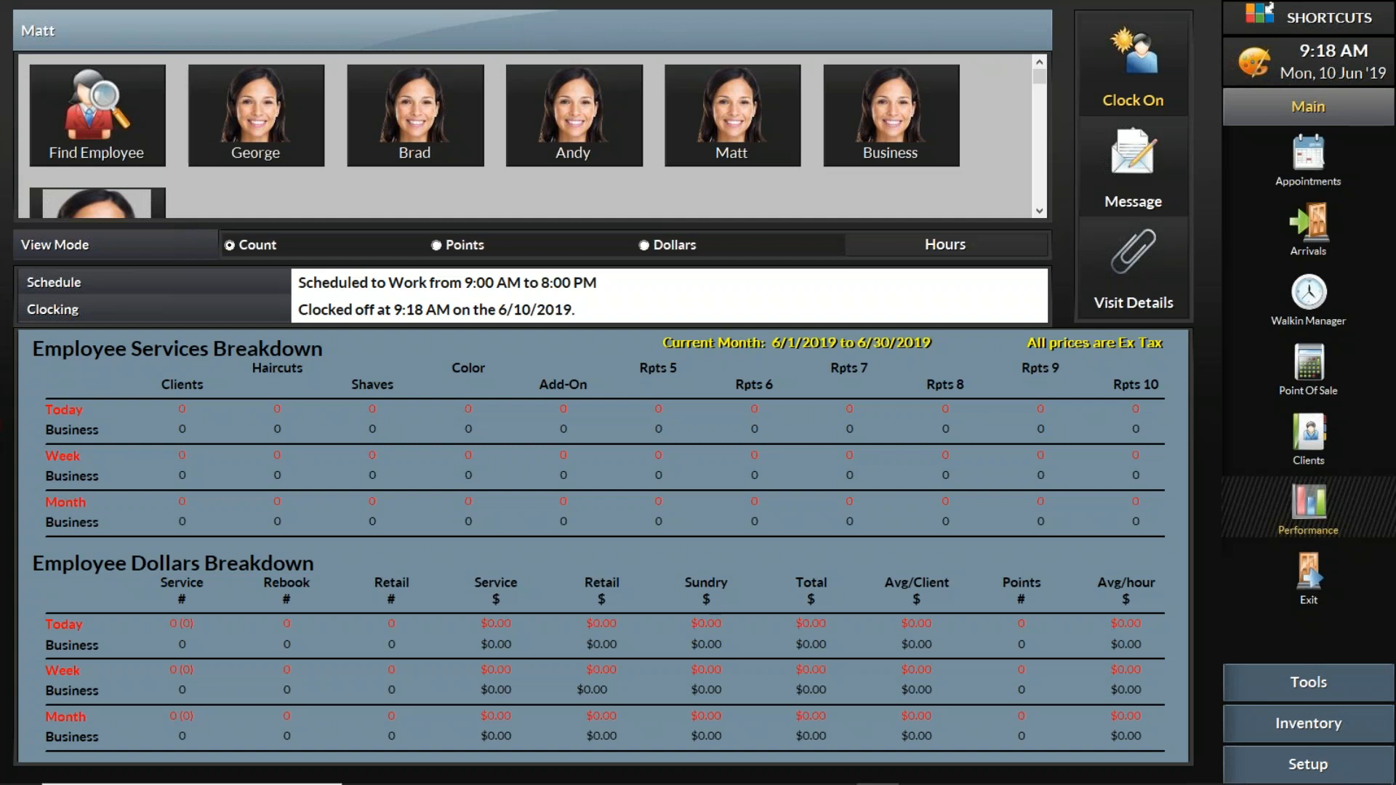
Step: Reopen the attendance list and expand the third employee's records
{"action": "left_click", "coordinate": [1326, 682]}
{"action": "left_click", "coordinate": [1302, 551]}
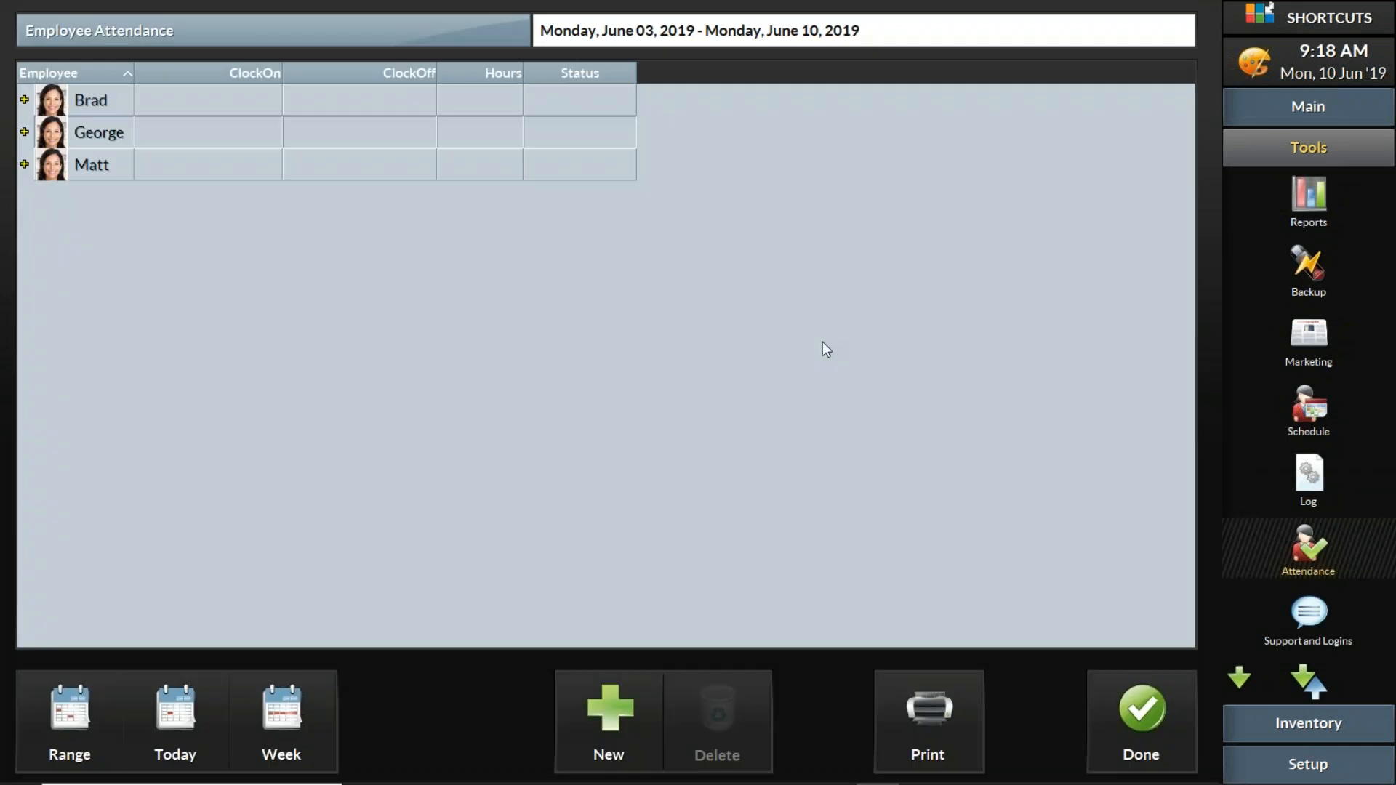
{"action": "left_click", "coordinate": [25, 165]}
{"action": "left_click", "coordinate": [24, 165]}
{"action": "left_click", "coordinate": [24, 165]}
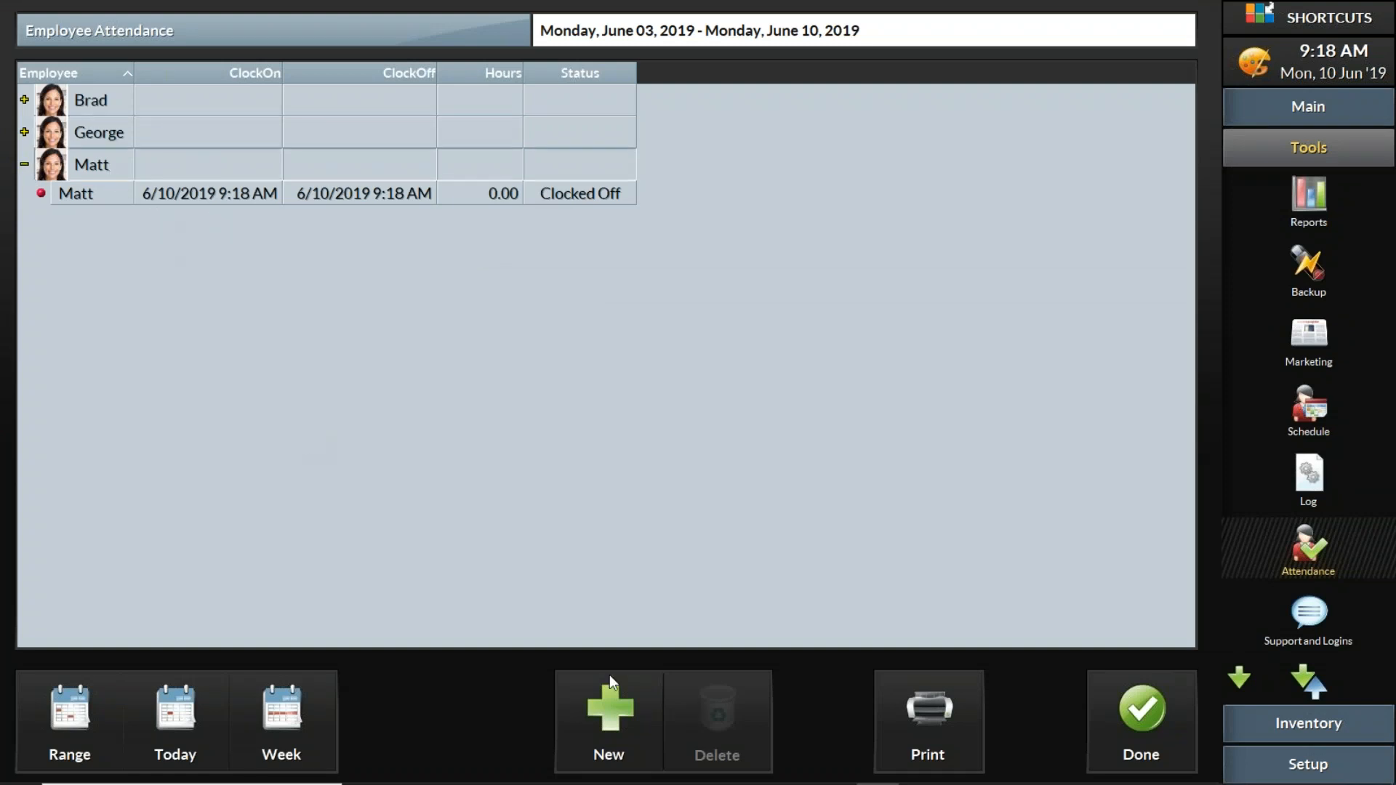
Step: Add a June 9, 2019 shift from 9:00 AM to 5:00 PM for the third listed employee and expand their records
{"action": "left_click", "coordinate": [617, 709]}
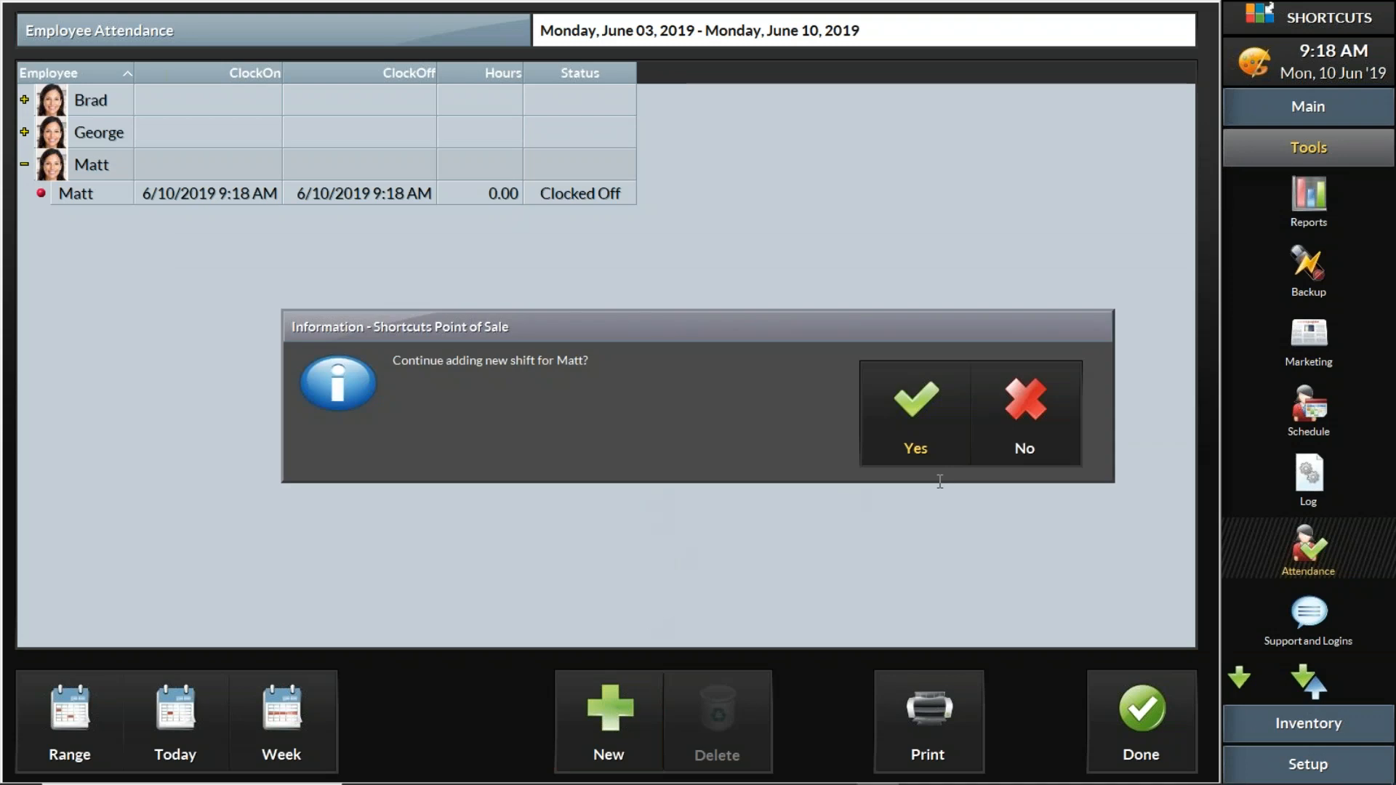
{"action": "left_click", "coordinate": [938, 447]}
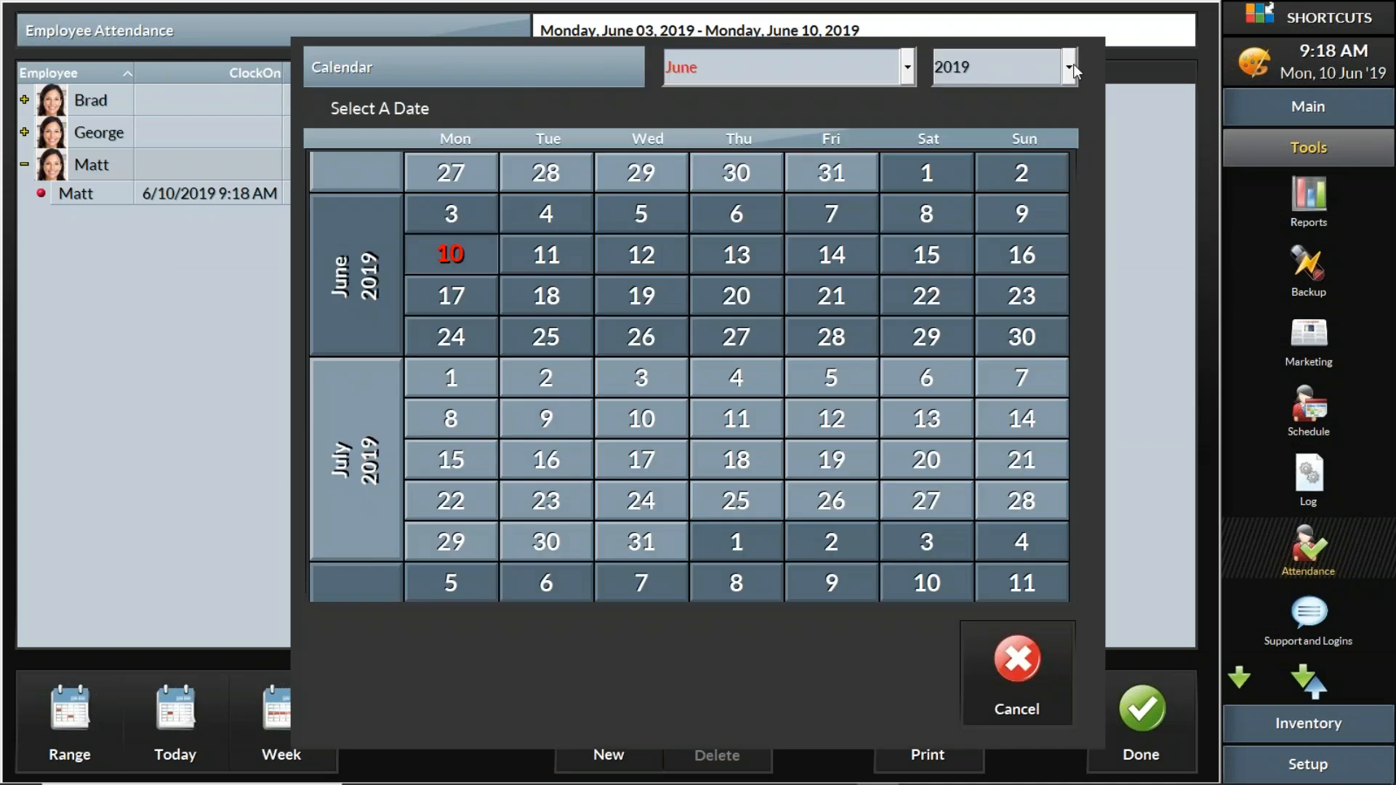
{"action": "left_click", "coordinate": [1027, 212]}
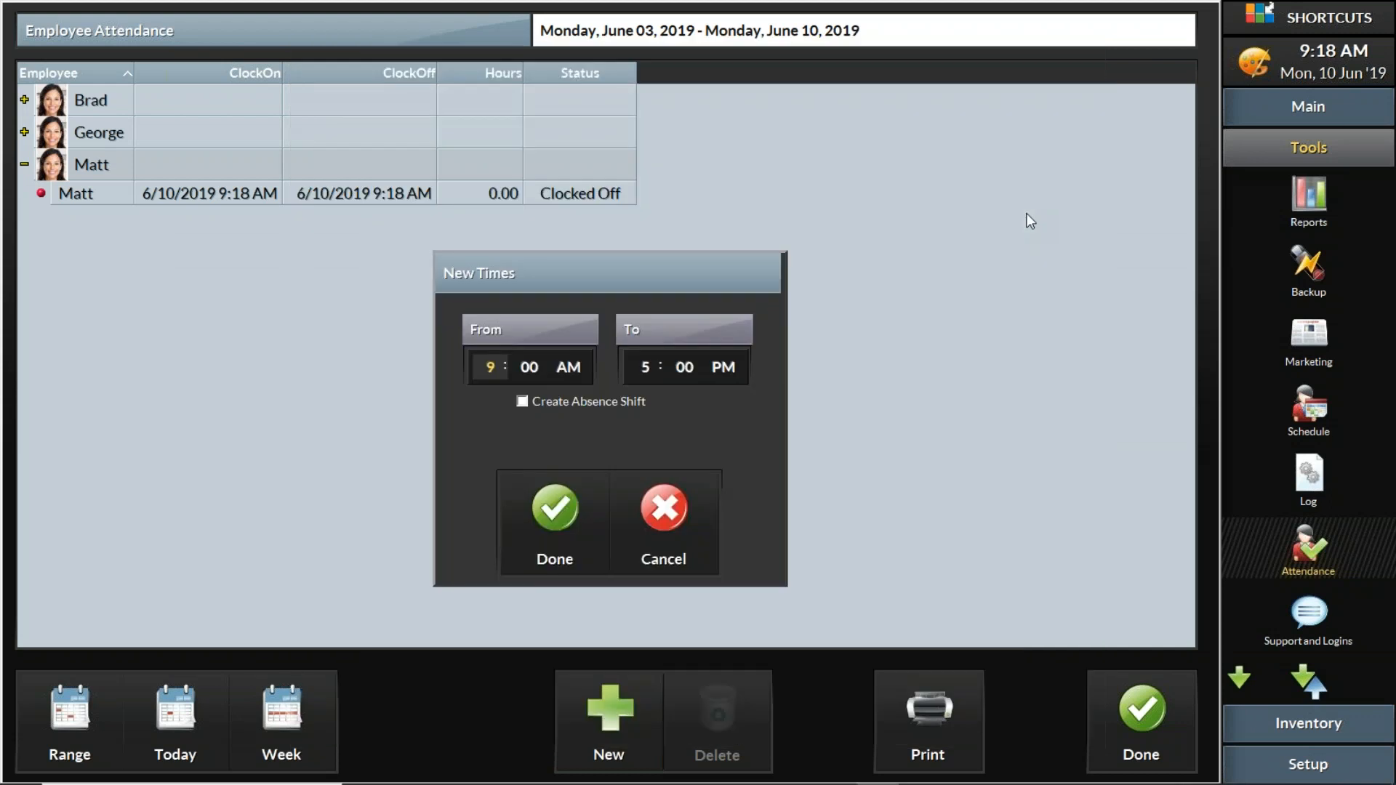
{"action": "key", "text": "Return"}
{"action": "left_click", "coordinate": [24, 165]}
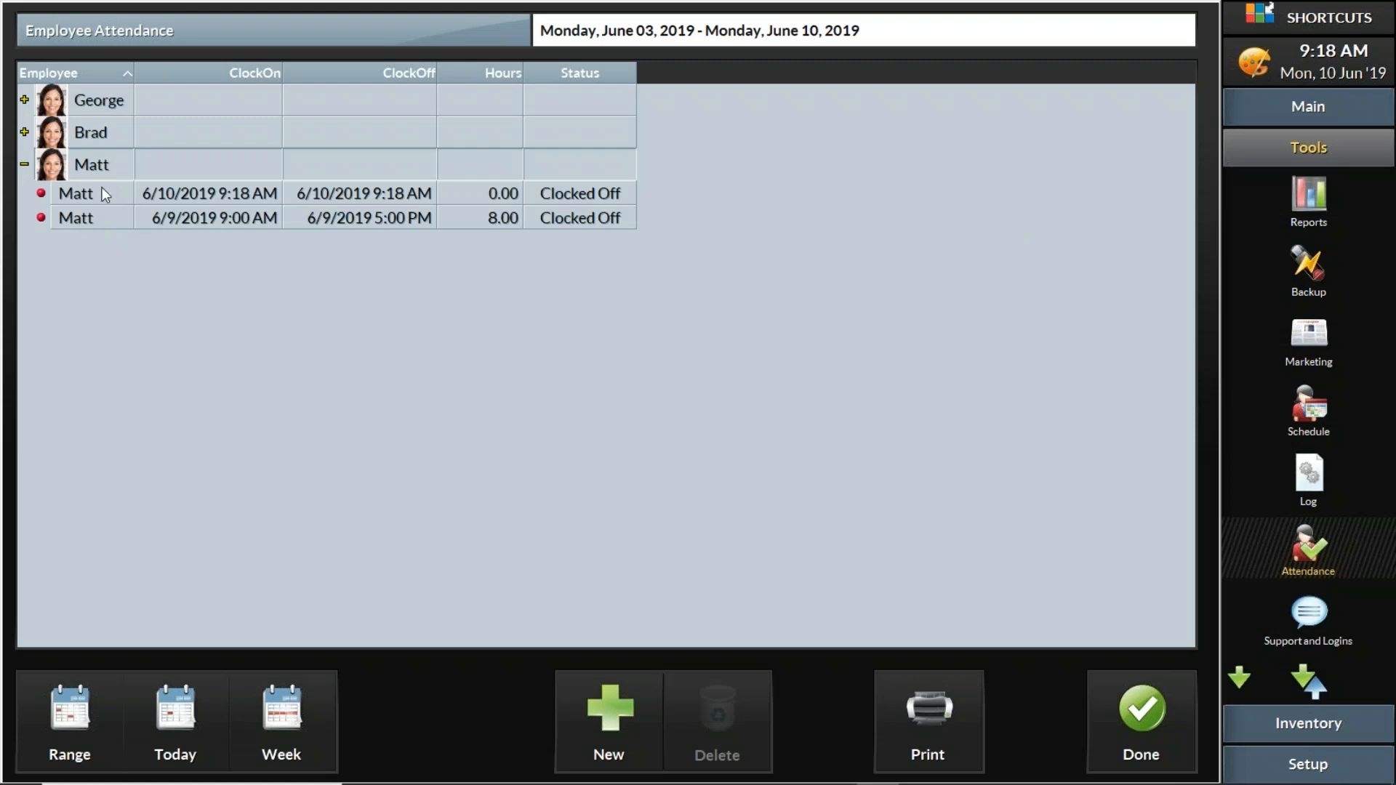
Step: Add a June 8, 2019 shift from 9:00 AM to 5:00 PM for the third listed employee and expand their records
{"action": "left_click", "coordinate": [614, 718]}
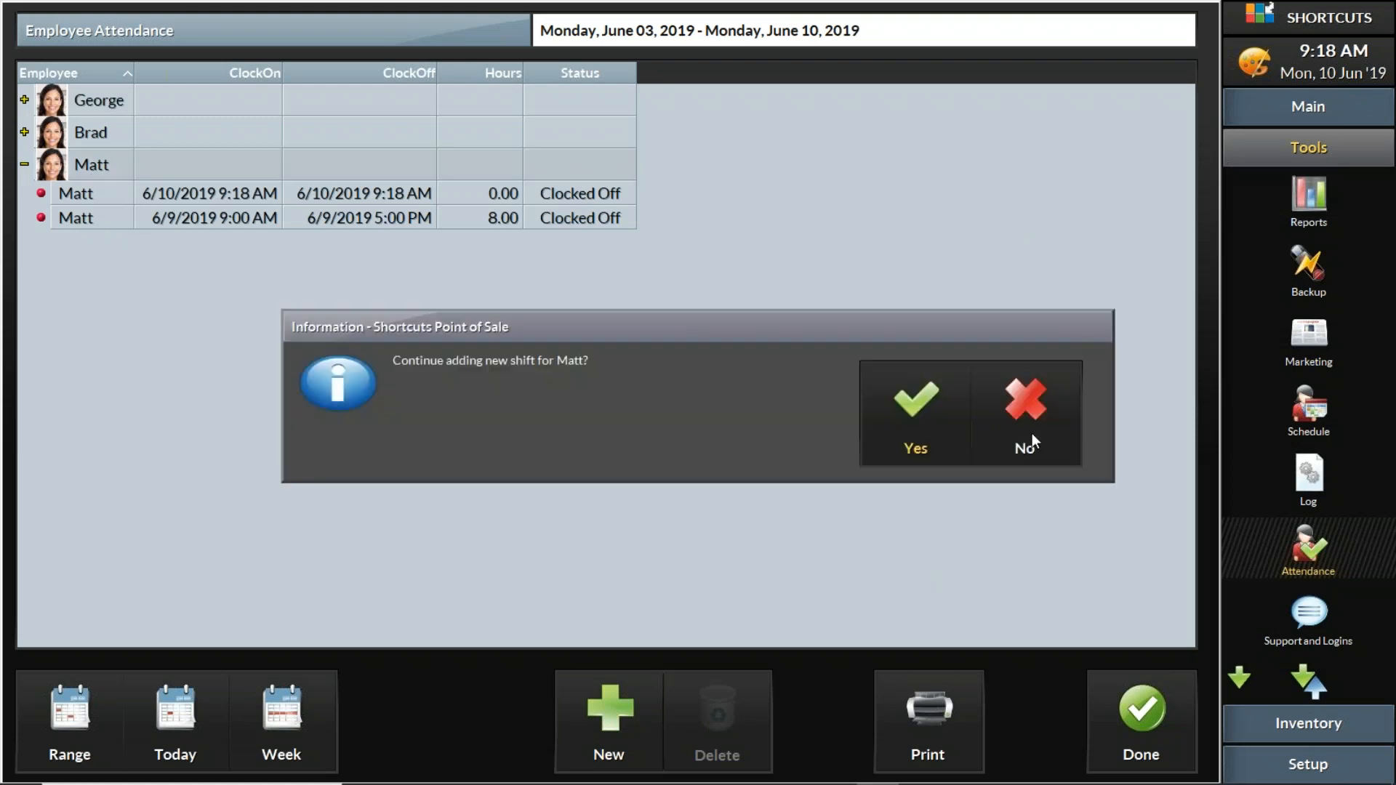
{"action": "left_click", "coordinate": [945, 406]}
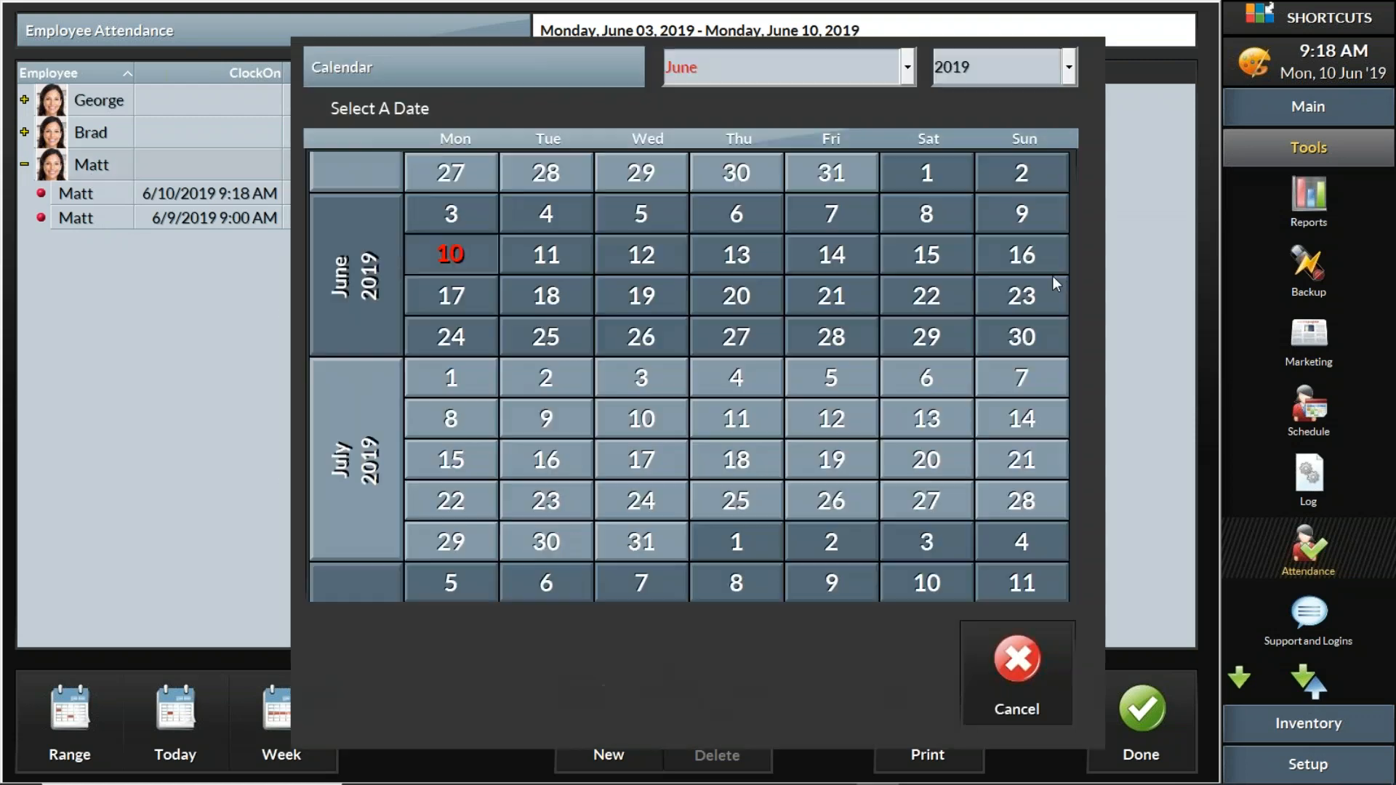
{"action": "left_click", "coordinate": [926, 214]}
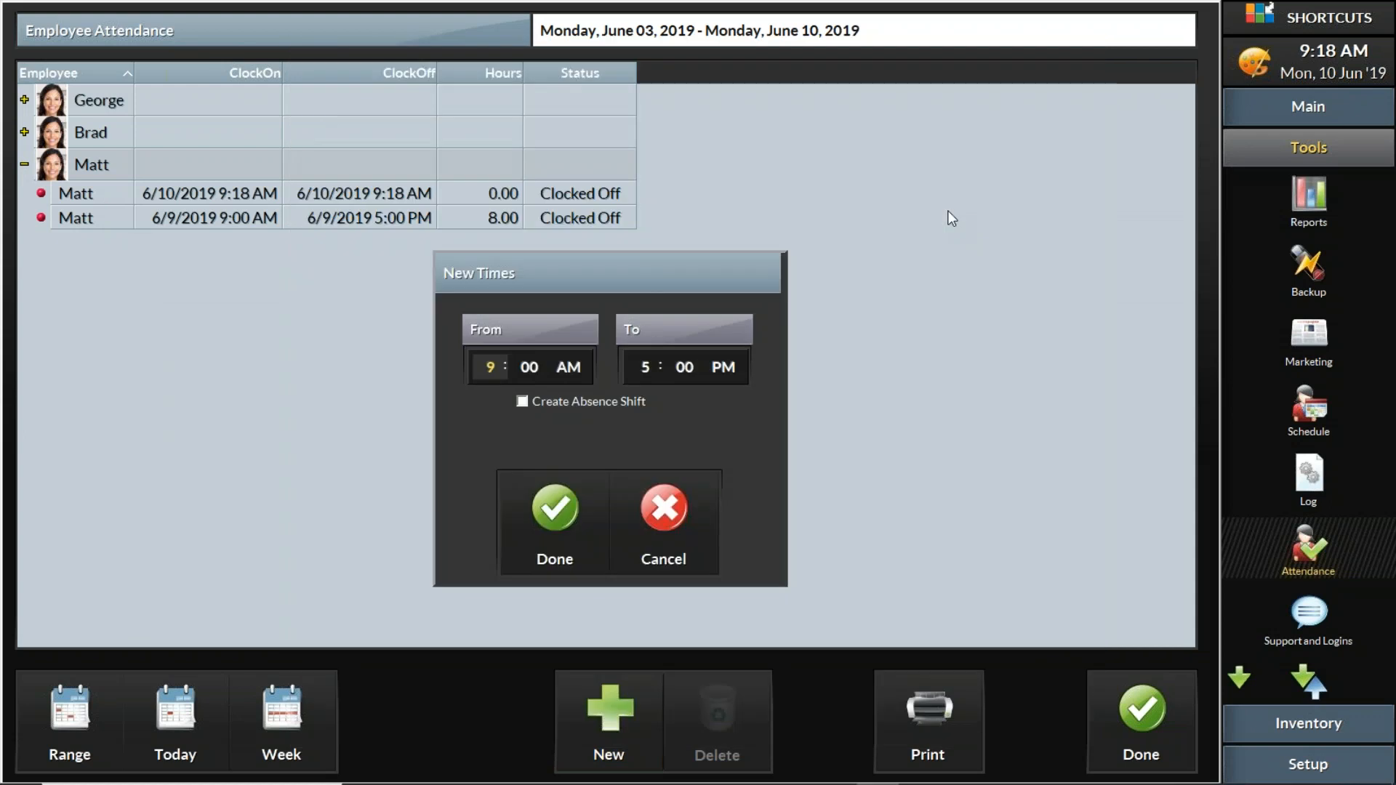
{"action": "key", "text": "Return"}
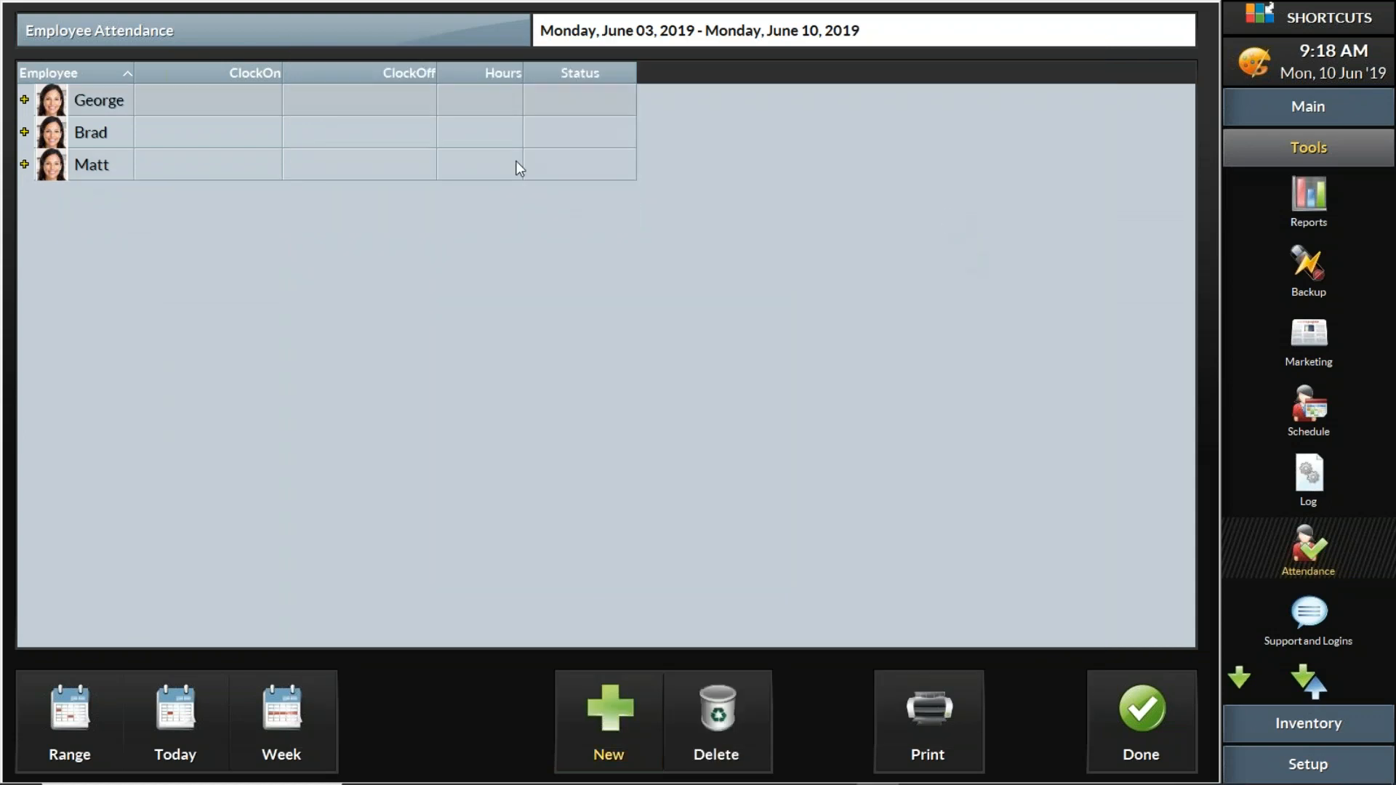
{"action": "left_click", "coordinate": [24, 164]}
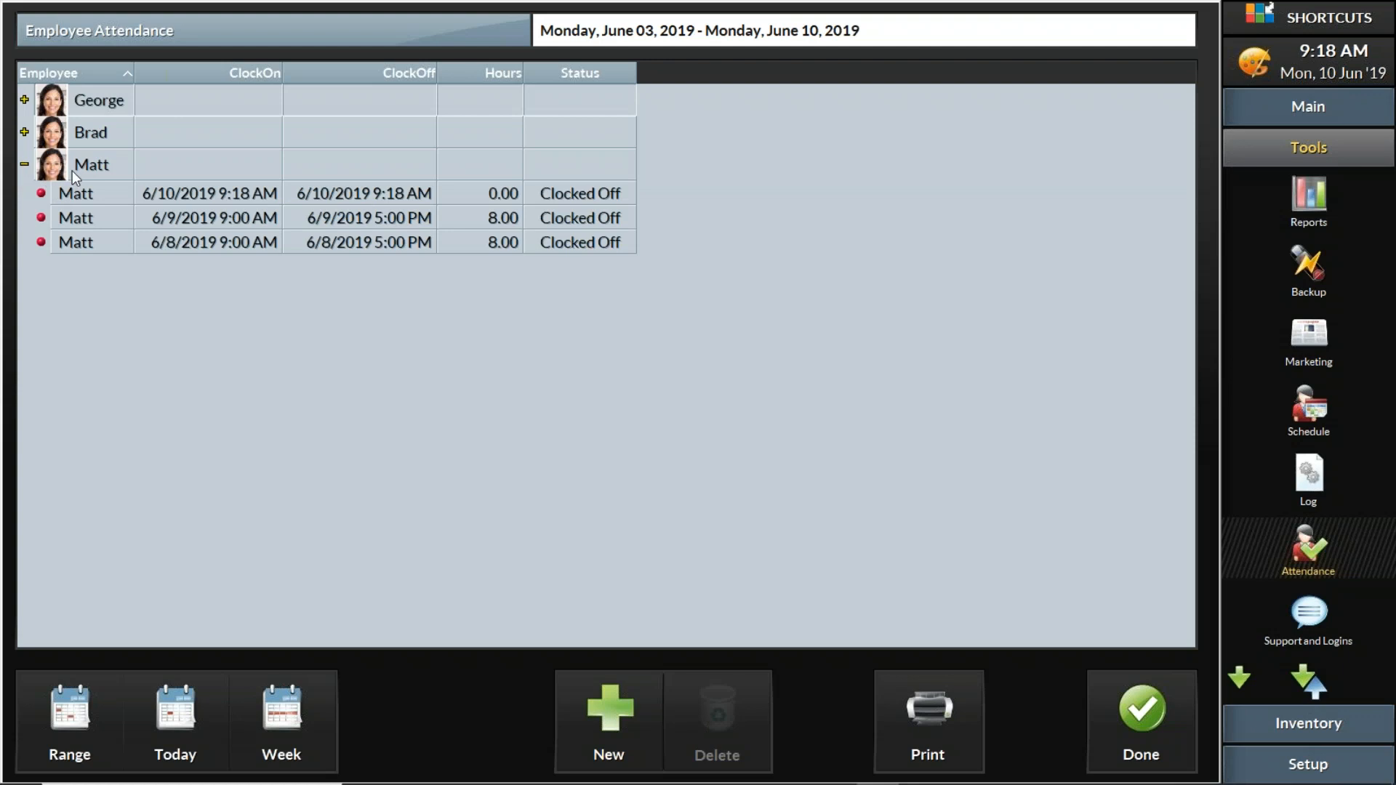
Step: Add a June 7, 2019 shift from 9:00 AM to 5:00 PM for the third listed employee and expand their records
{"action": "left_click", "coordinate": [597, 718]}
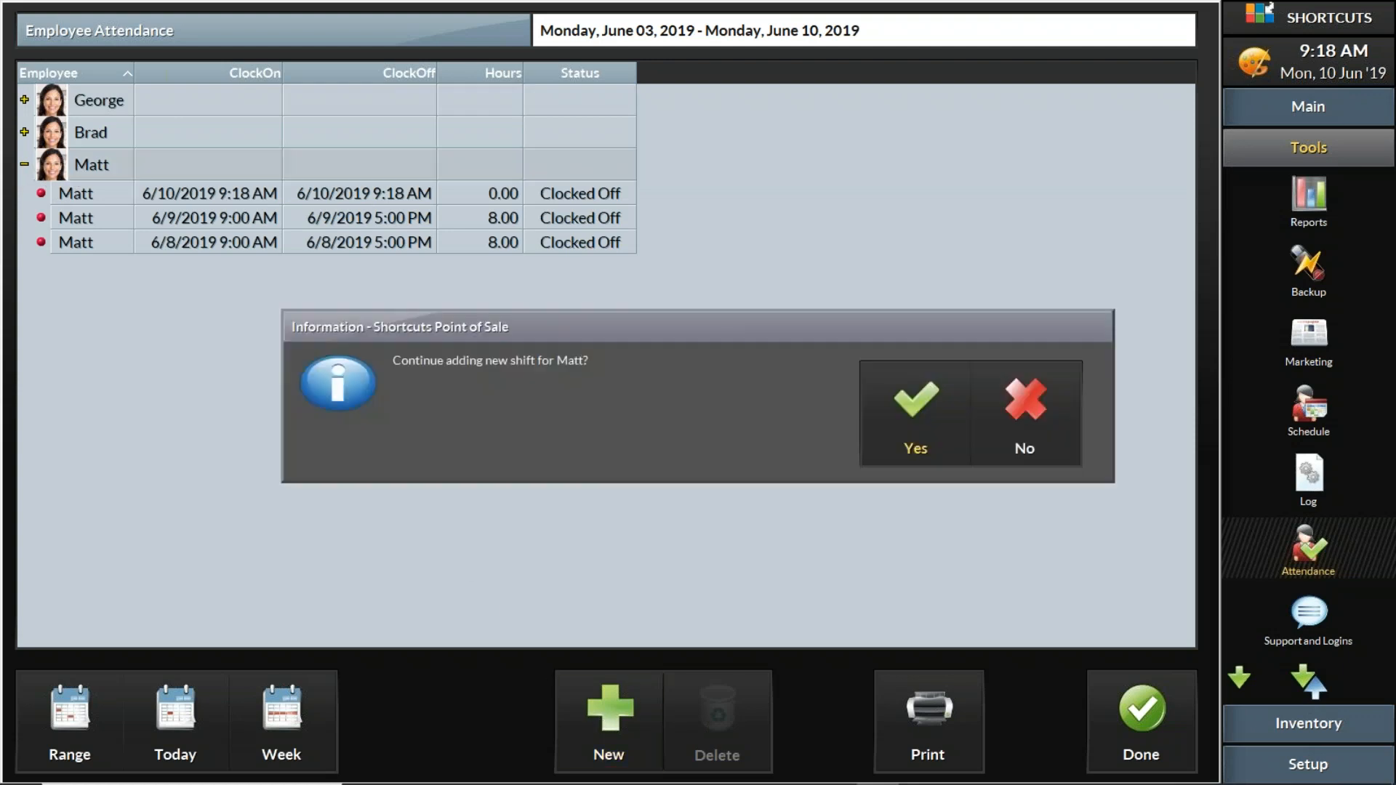
{"action": "left_click", "coordinate": [951, 422]}
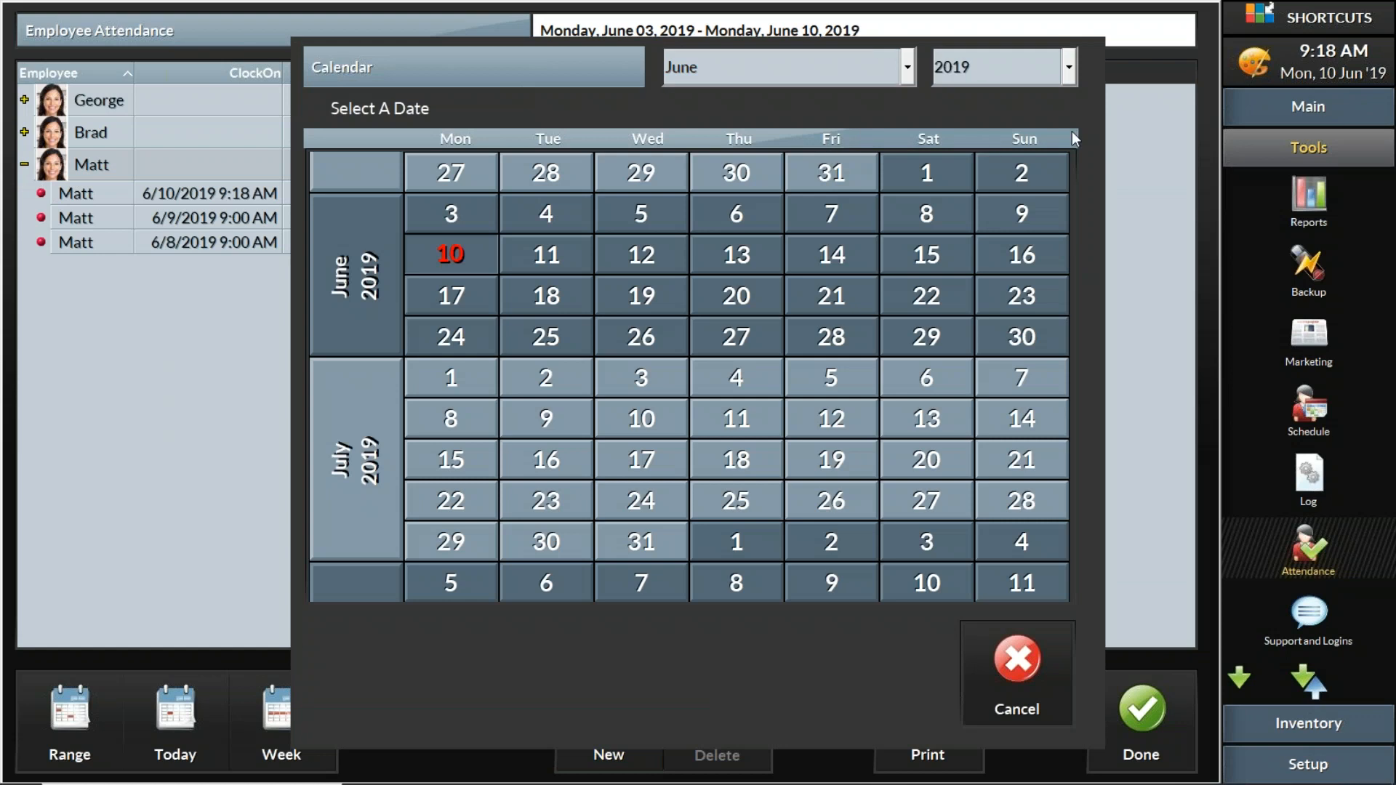
{"action": "left_click", "coordinate": [829, 216]}
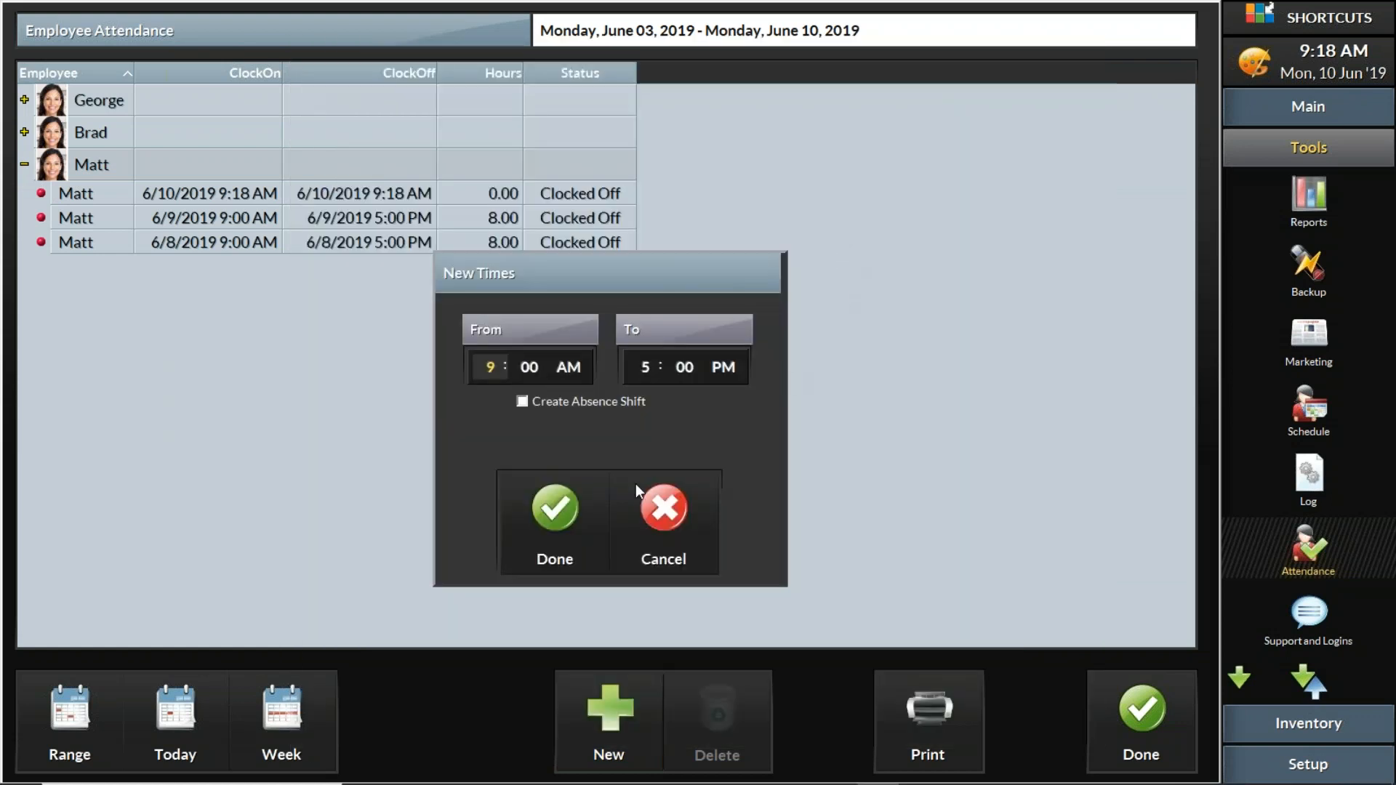
{"action": "left_click", "coordinate": [556, 509]}
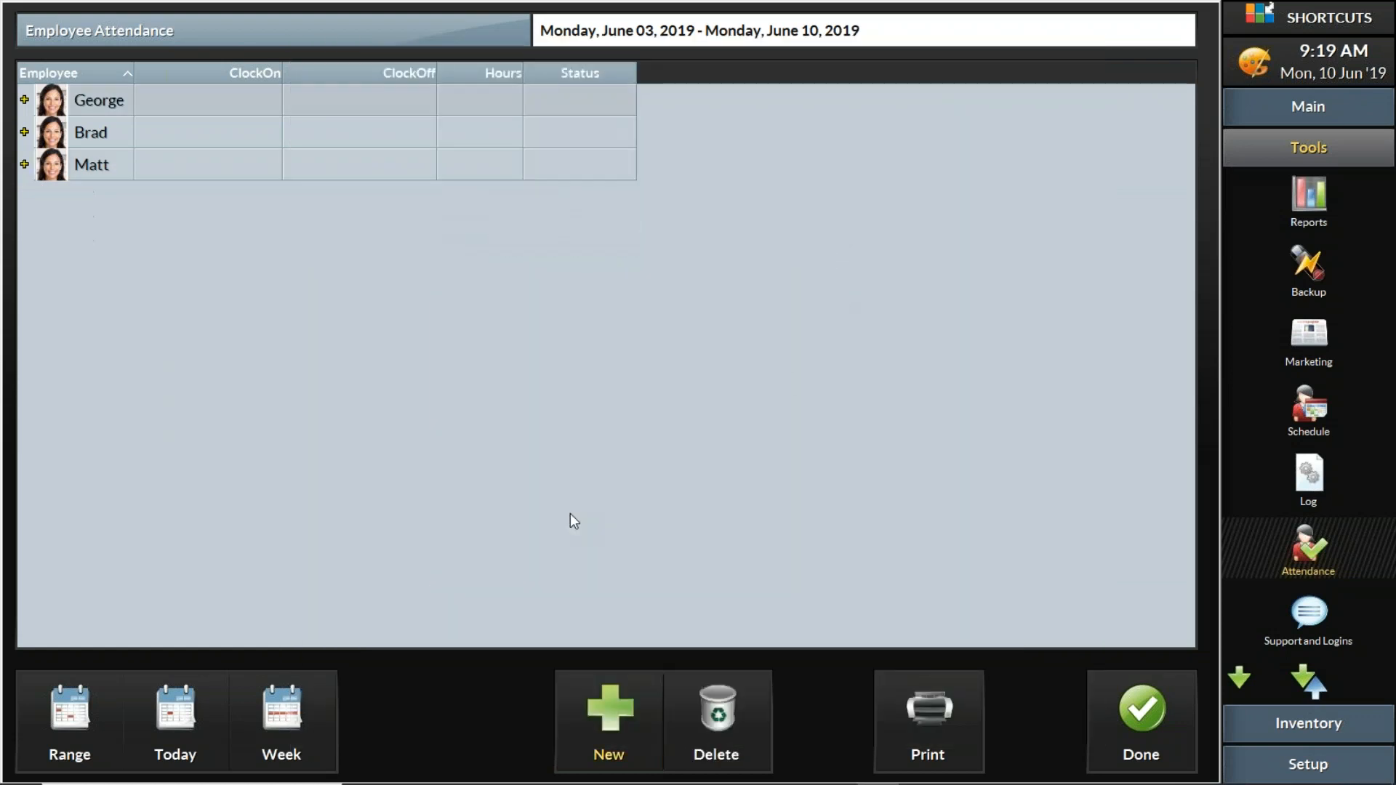
{"action": "left_click", "coordinate": [24, 164]}
{"action": "left_click", "coordinate": [100, 168]}
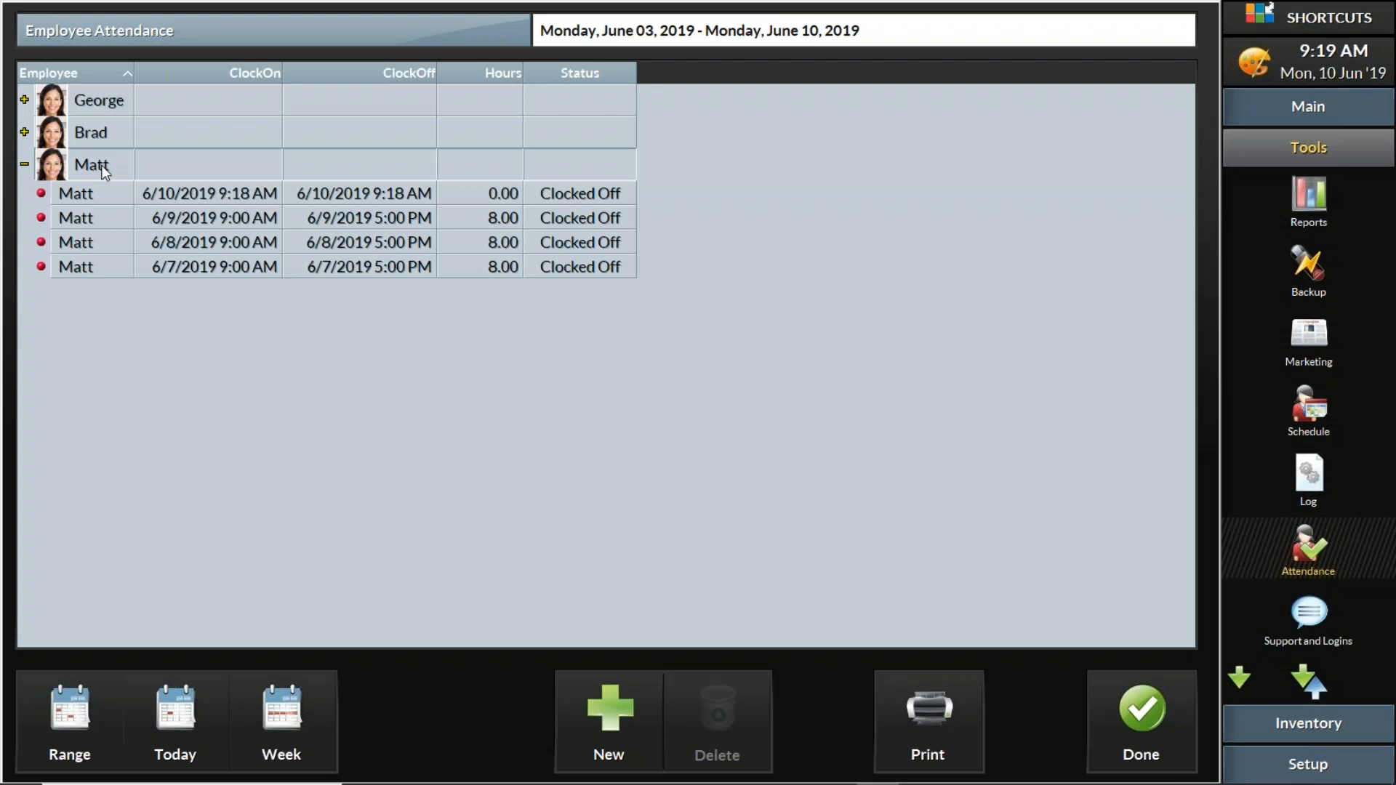
Step: Set the hours of the third listed employee's June 10, 2019 attendance record to 2
{"action": "left_click", "coordinate": [505, 197]}
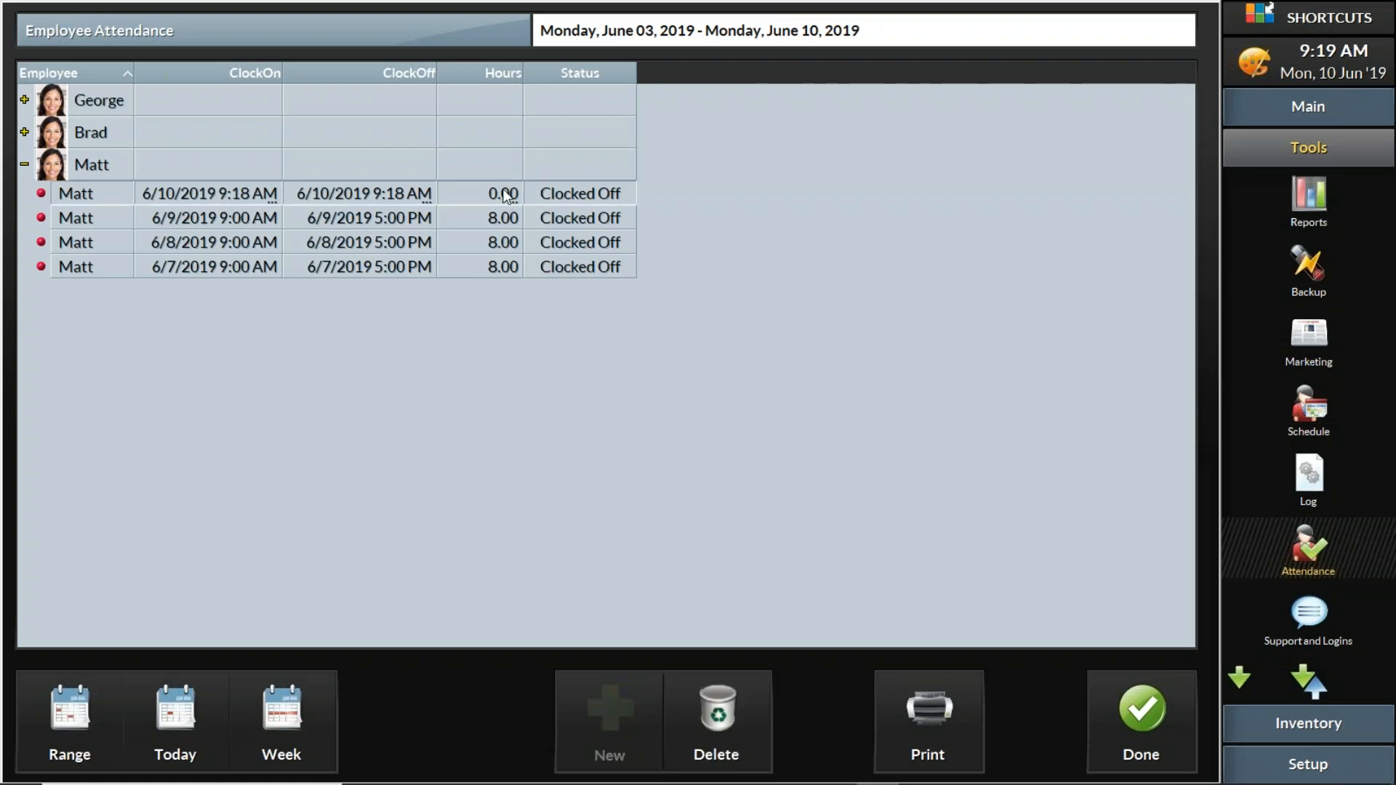
{"action": "left_click", "coordinate": [505, 196]}
{"action": "type", "text": "4"}
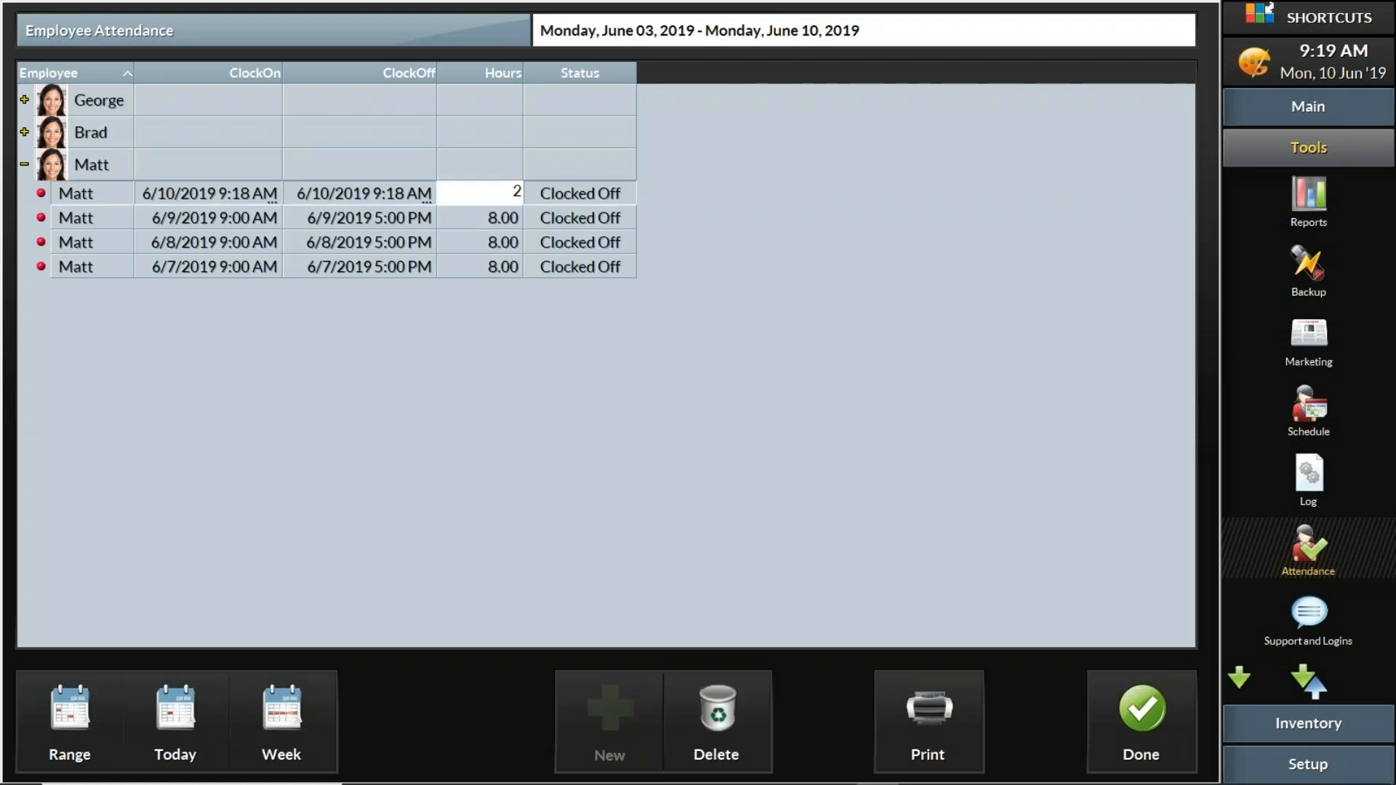
{"action": "key", "text": "Return"}
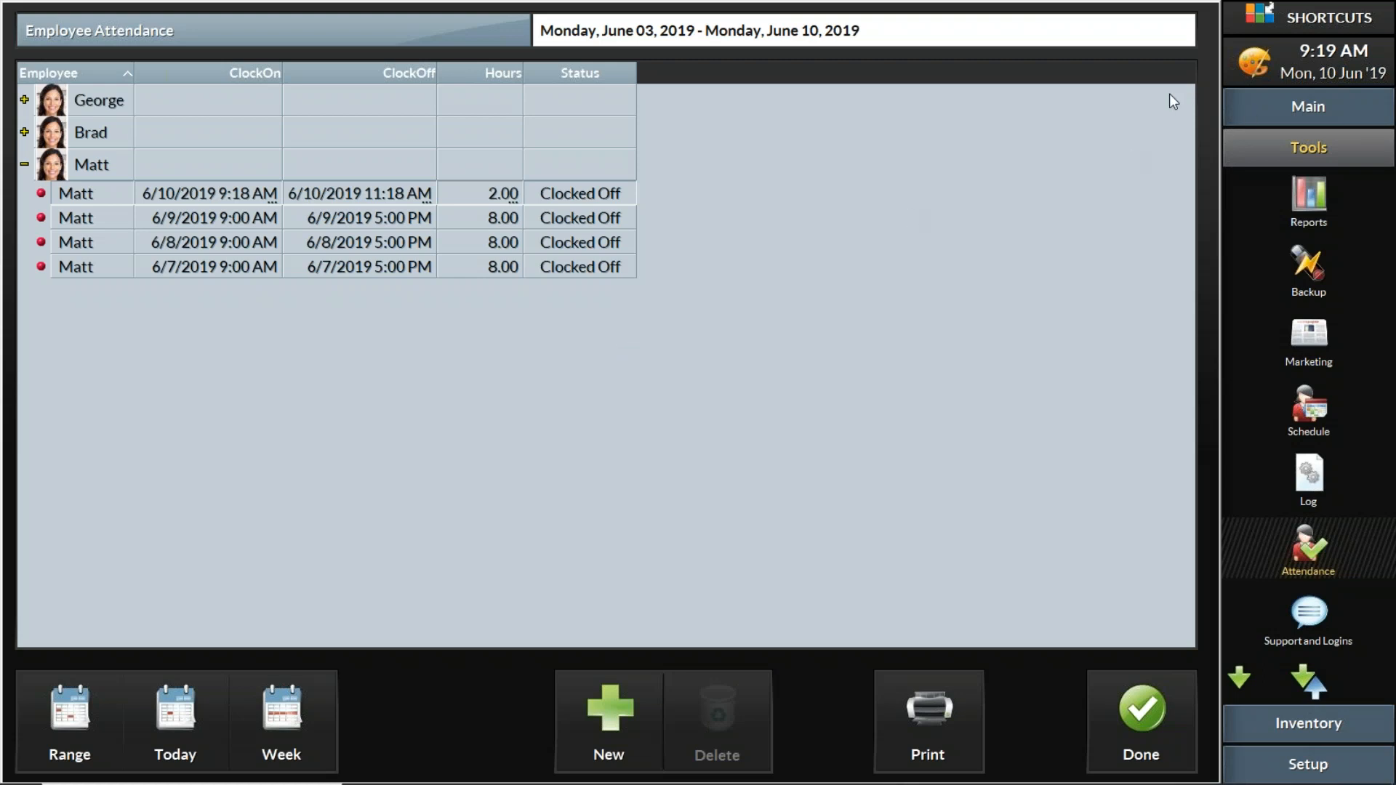
Step: Open the Performance screen, and switch to PowerPoint to present the Enter Employee Schedules slide
{"action": "left_click", "coordinate": [1345, 114]}
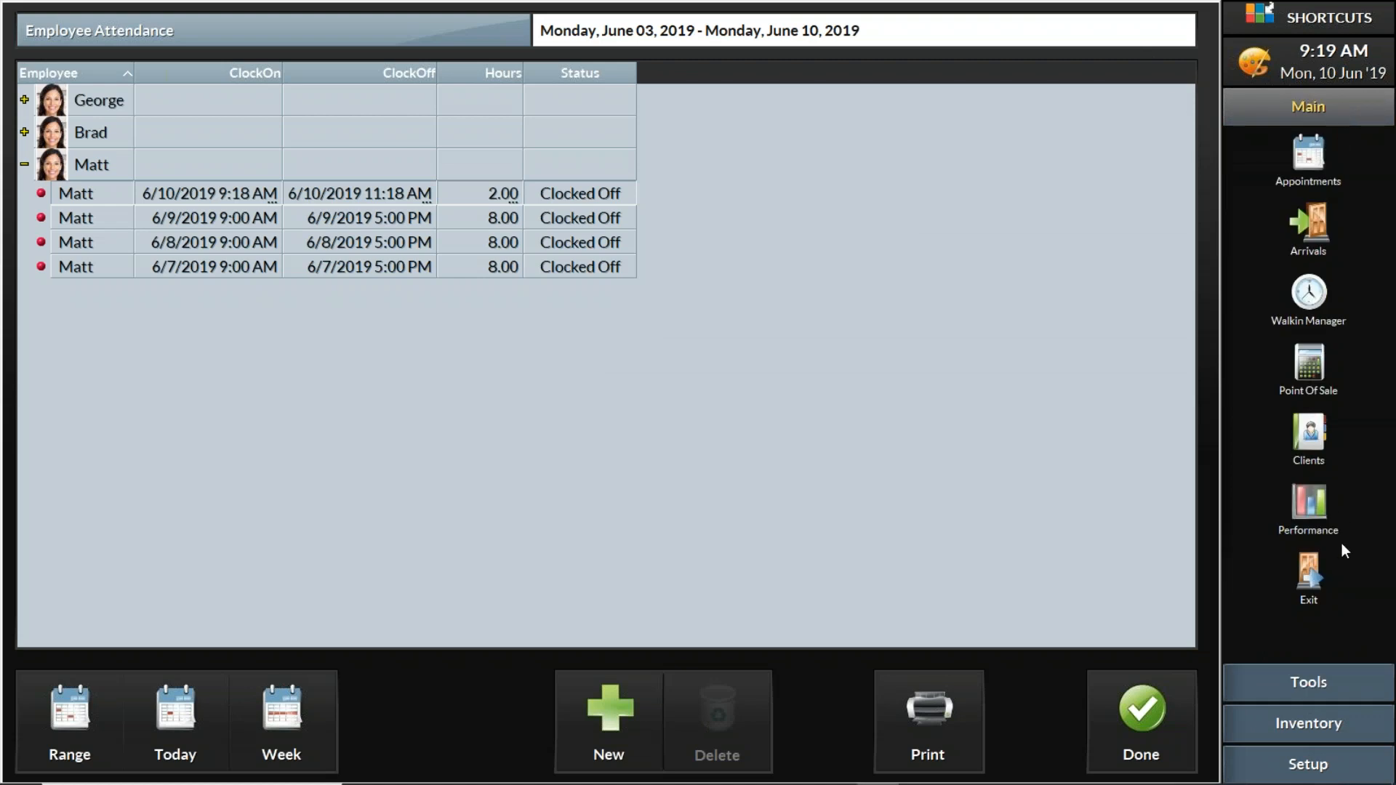
{"action": "left_click", "coordinate": [1311, 506]}
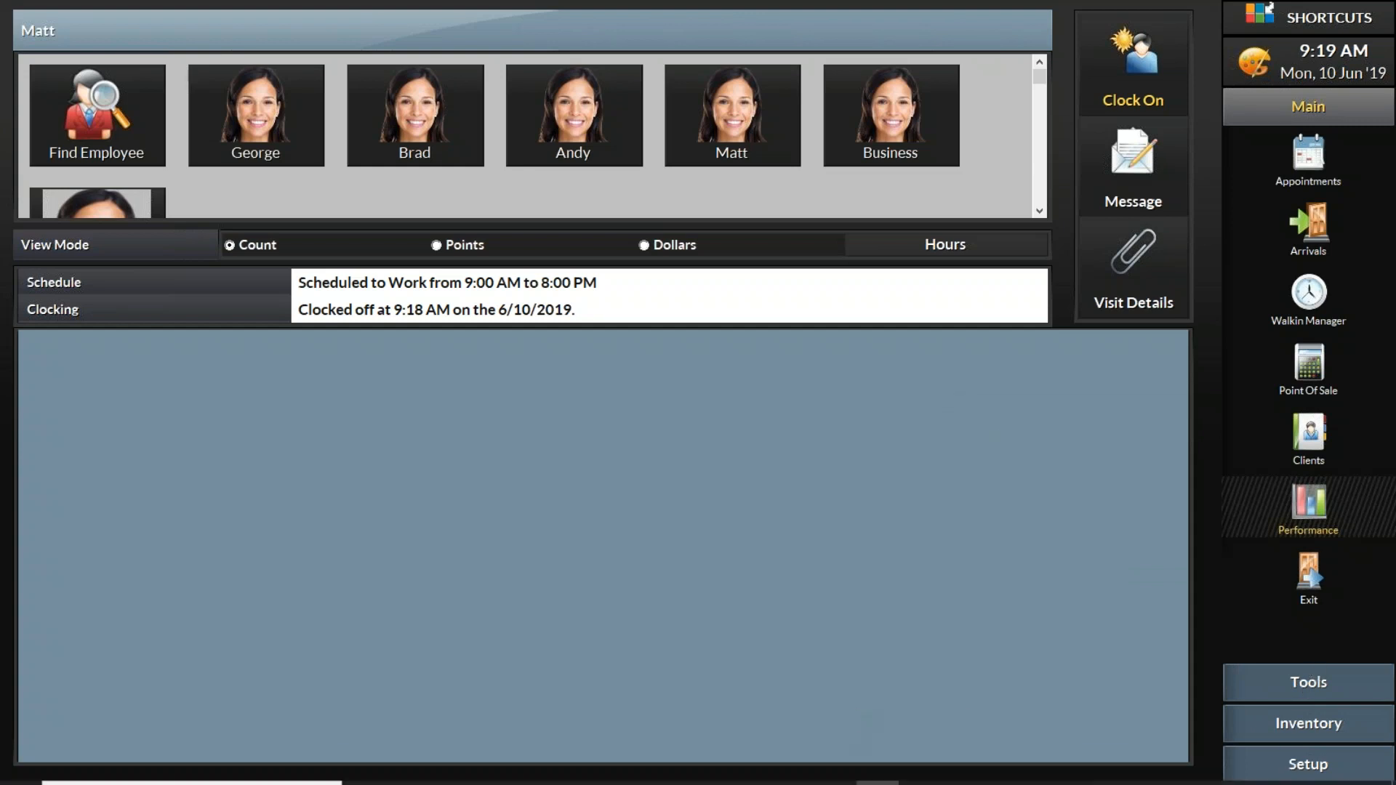
{"action": "left_click", "coordinate": [801, 773]}
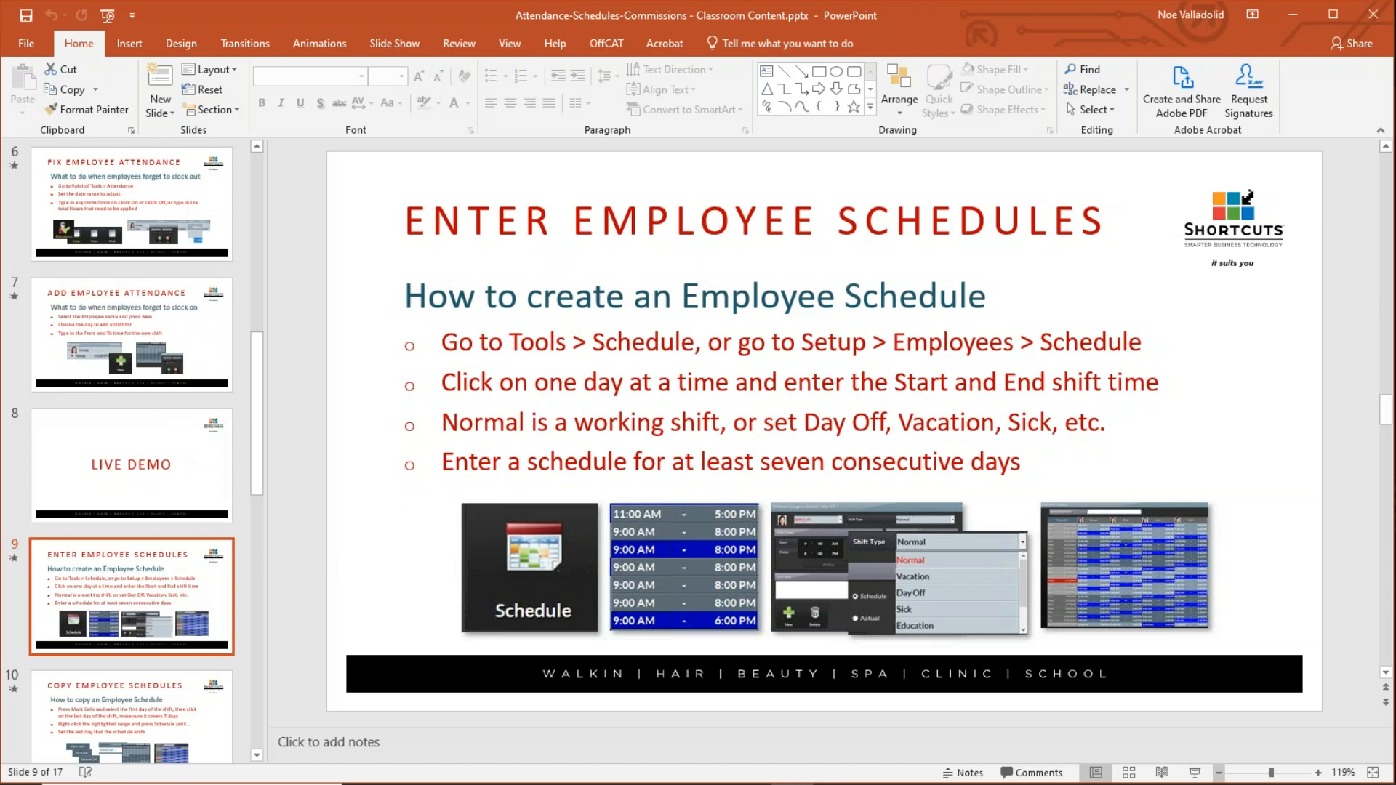
{"action": "left_click", "coordinate": [1194, 772]}
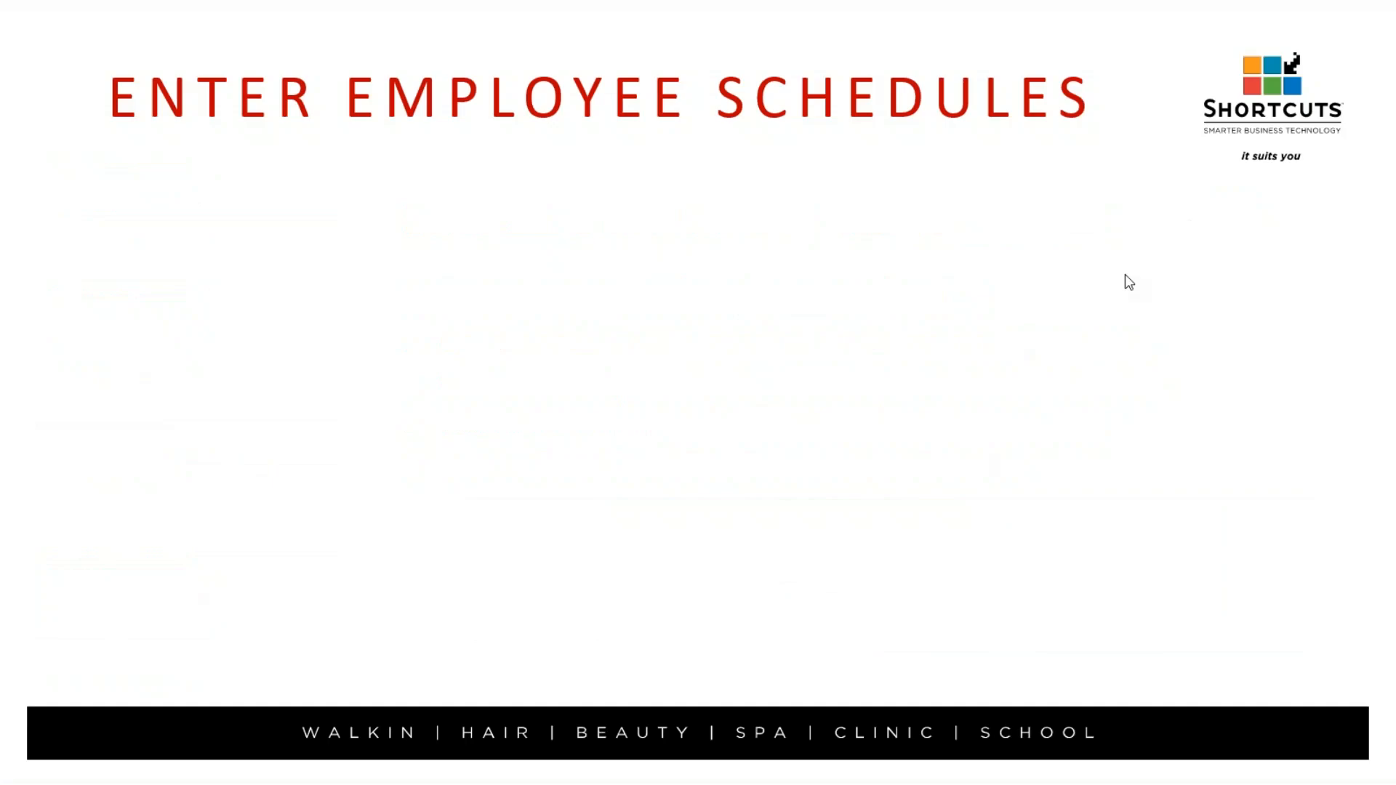
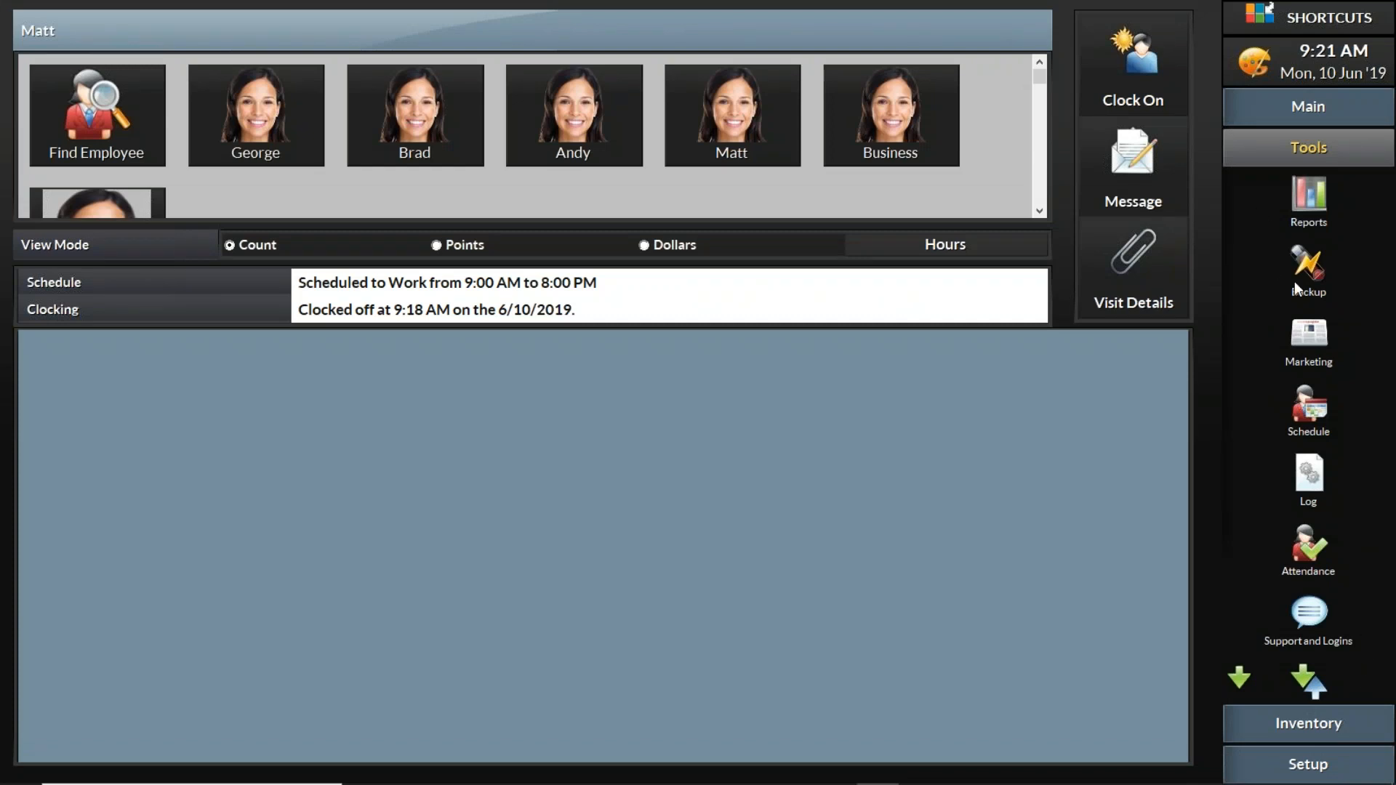
Step: View the employee schedule for all staff, and open it for a single employee from the Employees setup
{"action": "left_click", "coordinate": [1310, 407]}
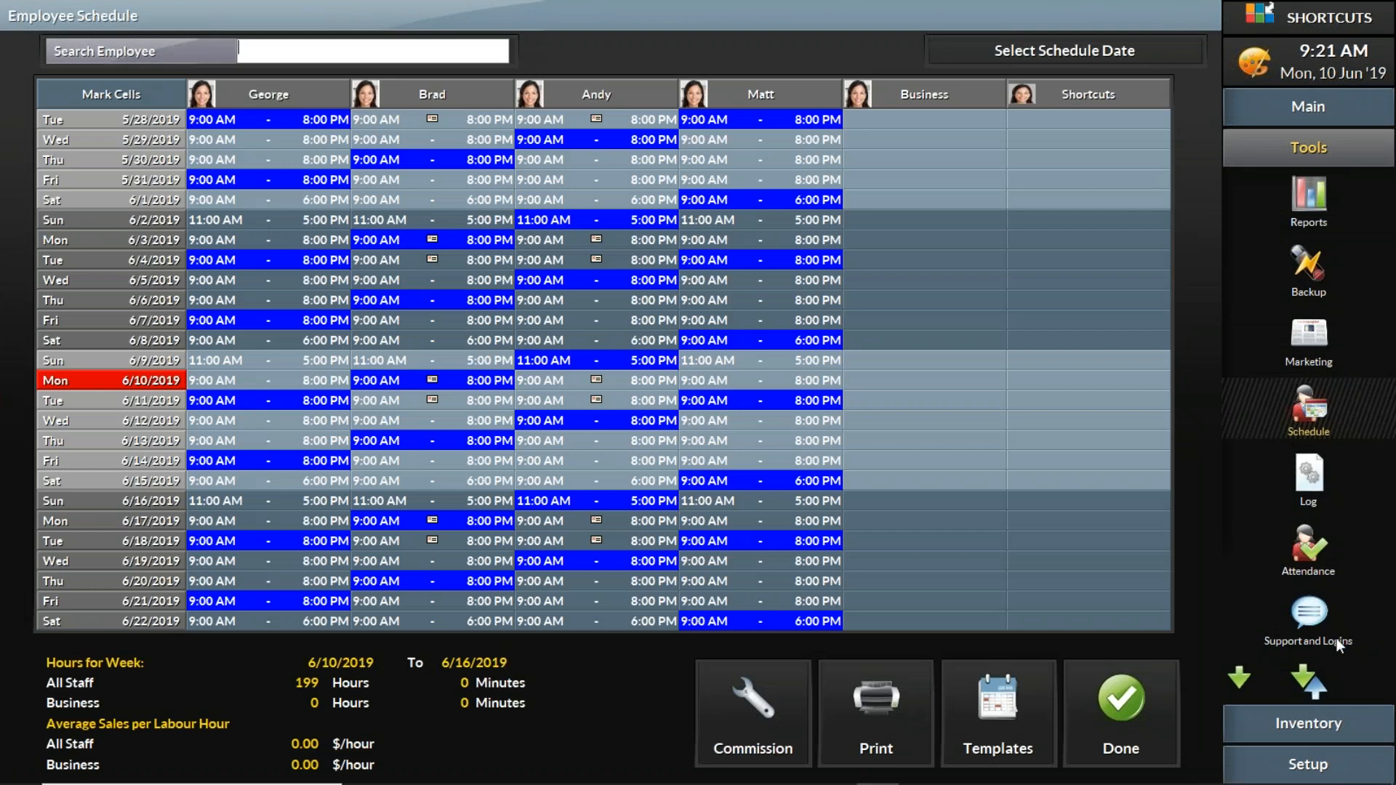
{"action": "left_click", "coordinate": [1314, 764]}
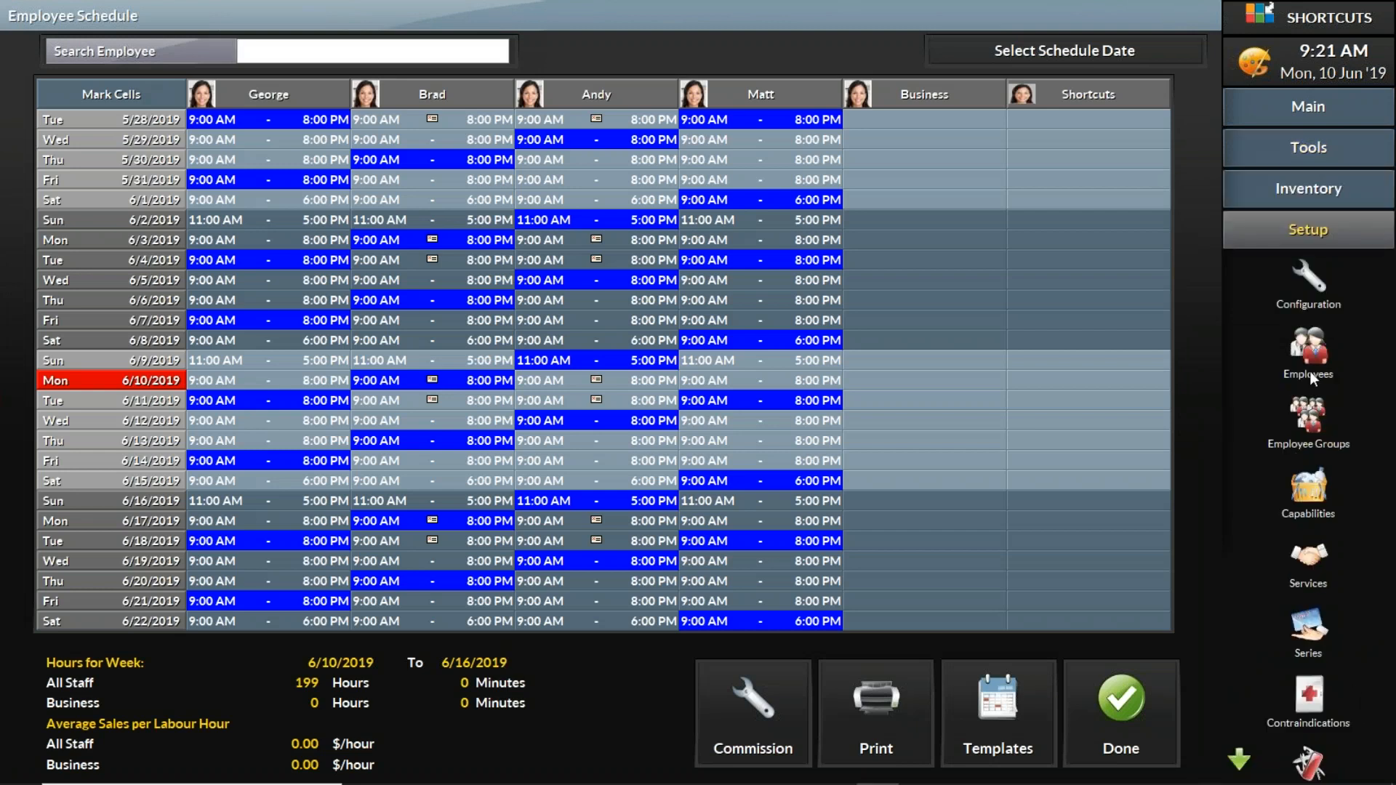
{"action": "left_click", "coordinate": [1306, 350]}
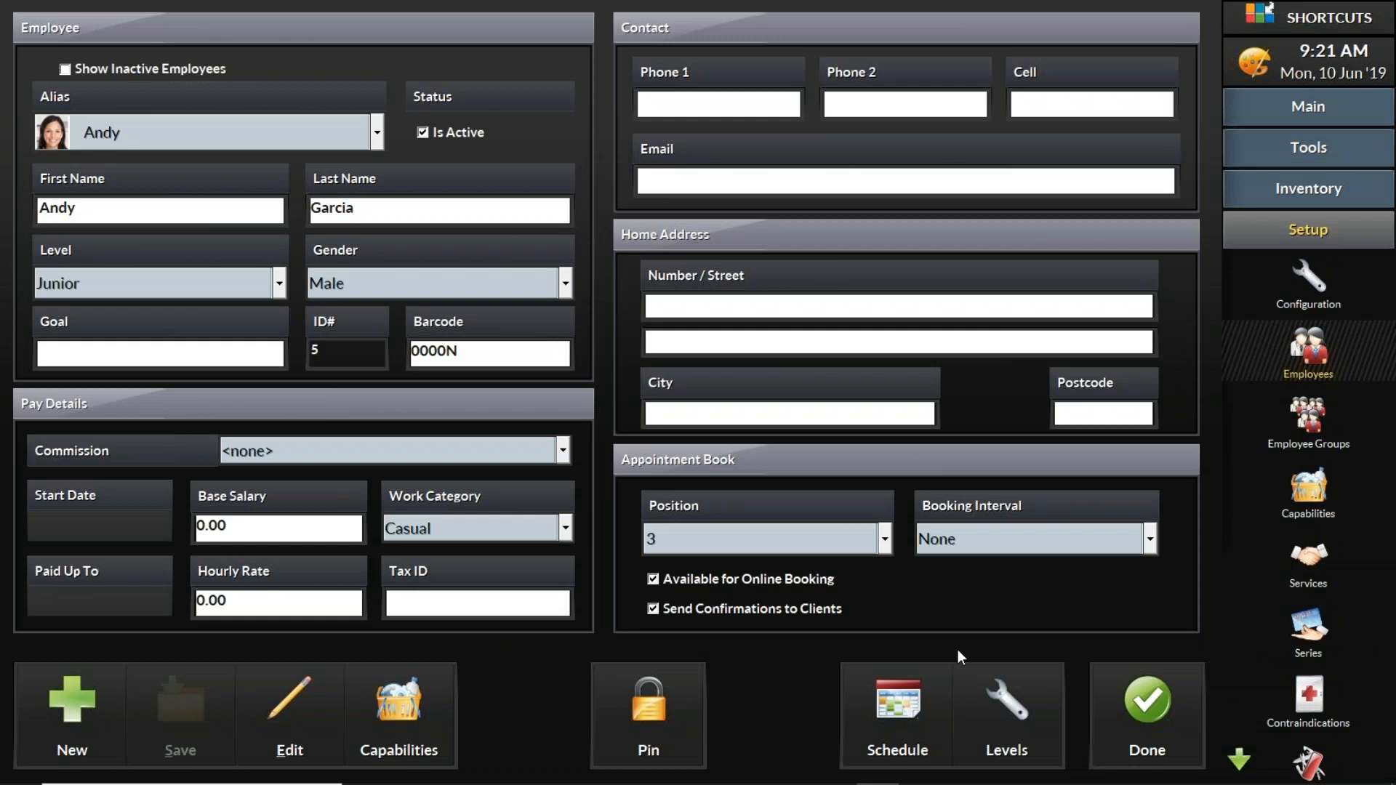
{"action": "left_click", "coordinate": [909, 703]}
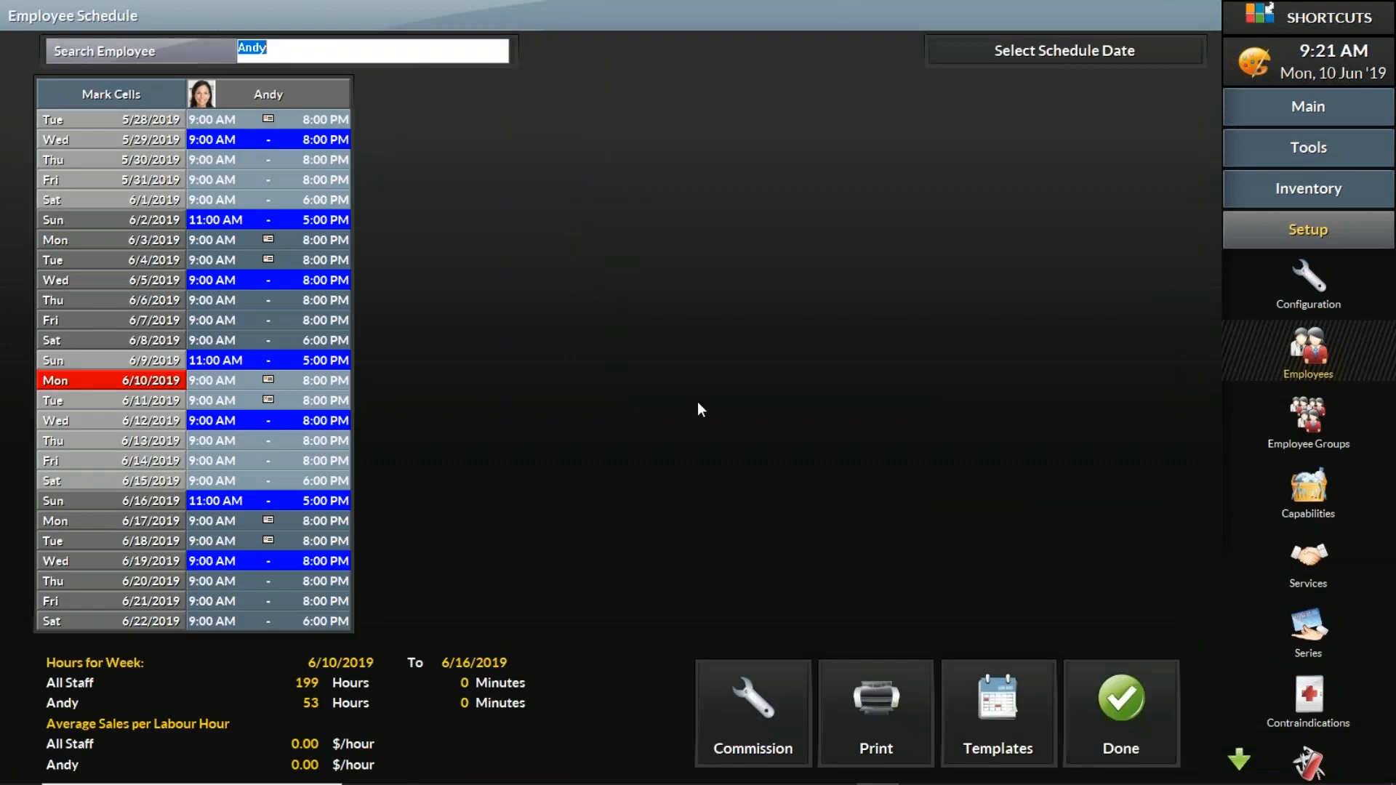
Step: Show all staff and overwrite the first employee's June 9–15, 2019 schedule by copying the Business column's empty week onto it
{"action": "key", "text": "BackSpace"}
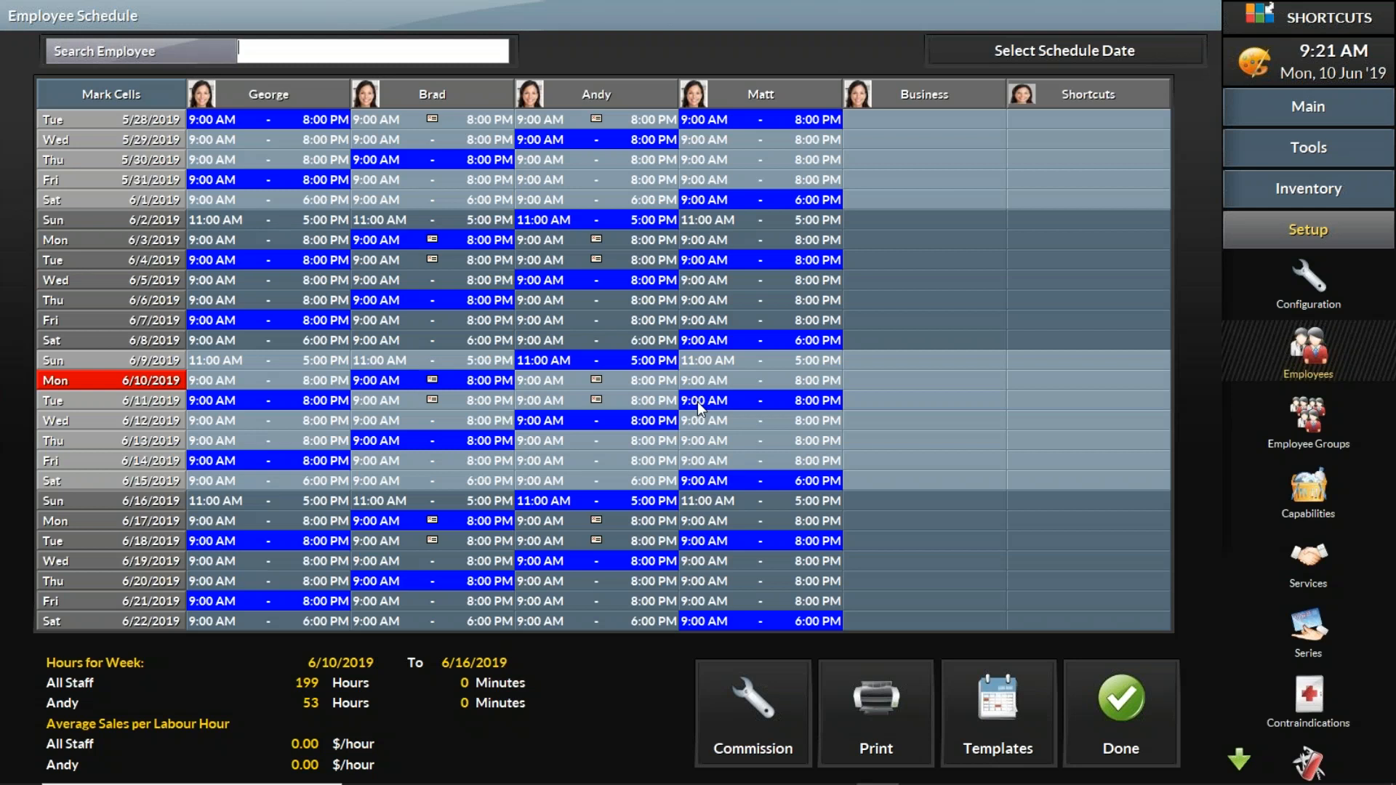
{"action": "left_click", "coordinate": [141, 93]}
{"action": "left_click", "coordinate": [907, 360]}
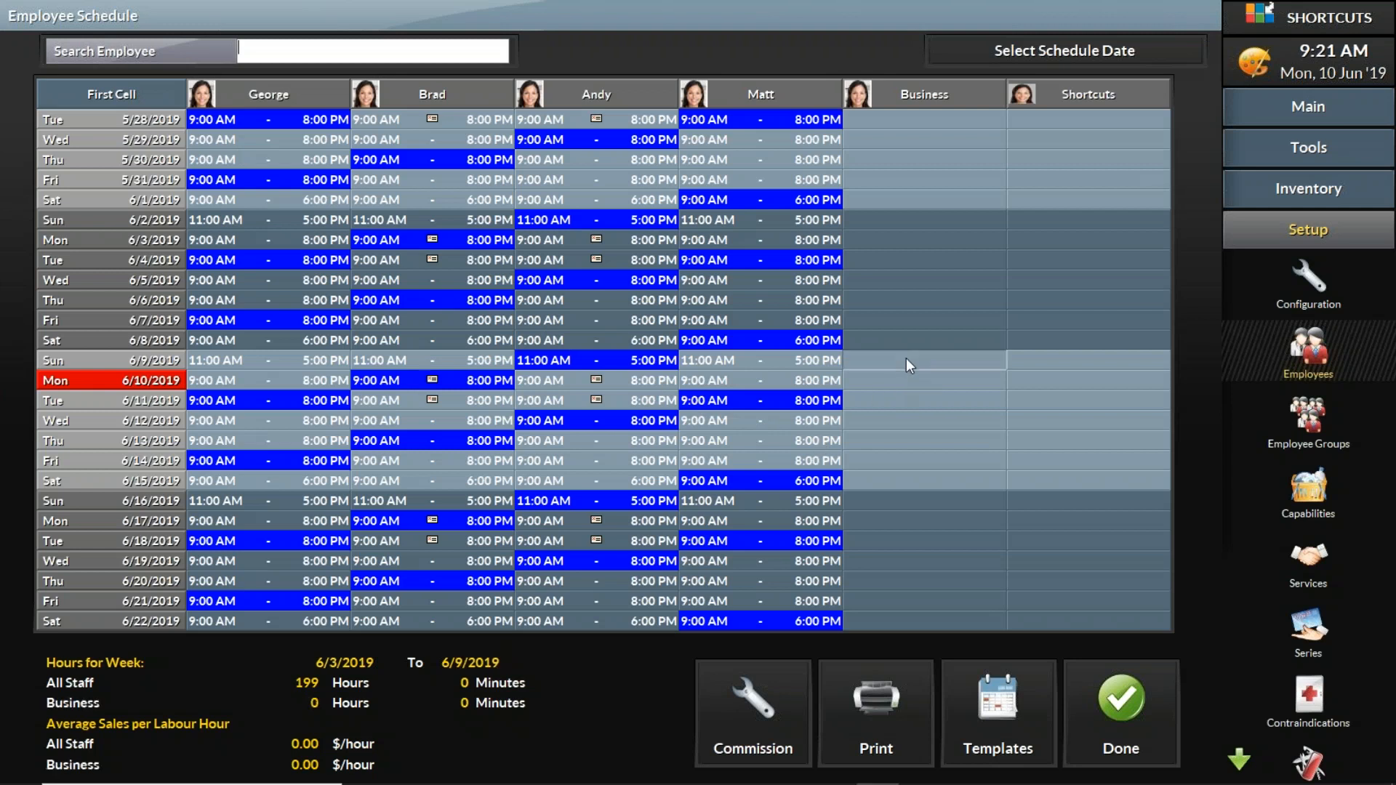
{"action": "left_click", "coordinate": [911, 481]}
{"action": "left_click_drag", "start_coordinate": [909, 437], "coordinate": [305, 412]}
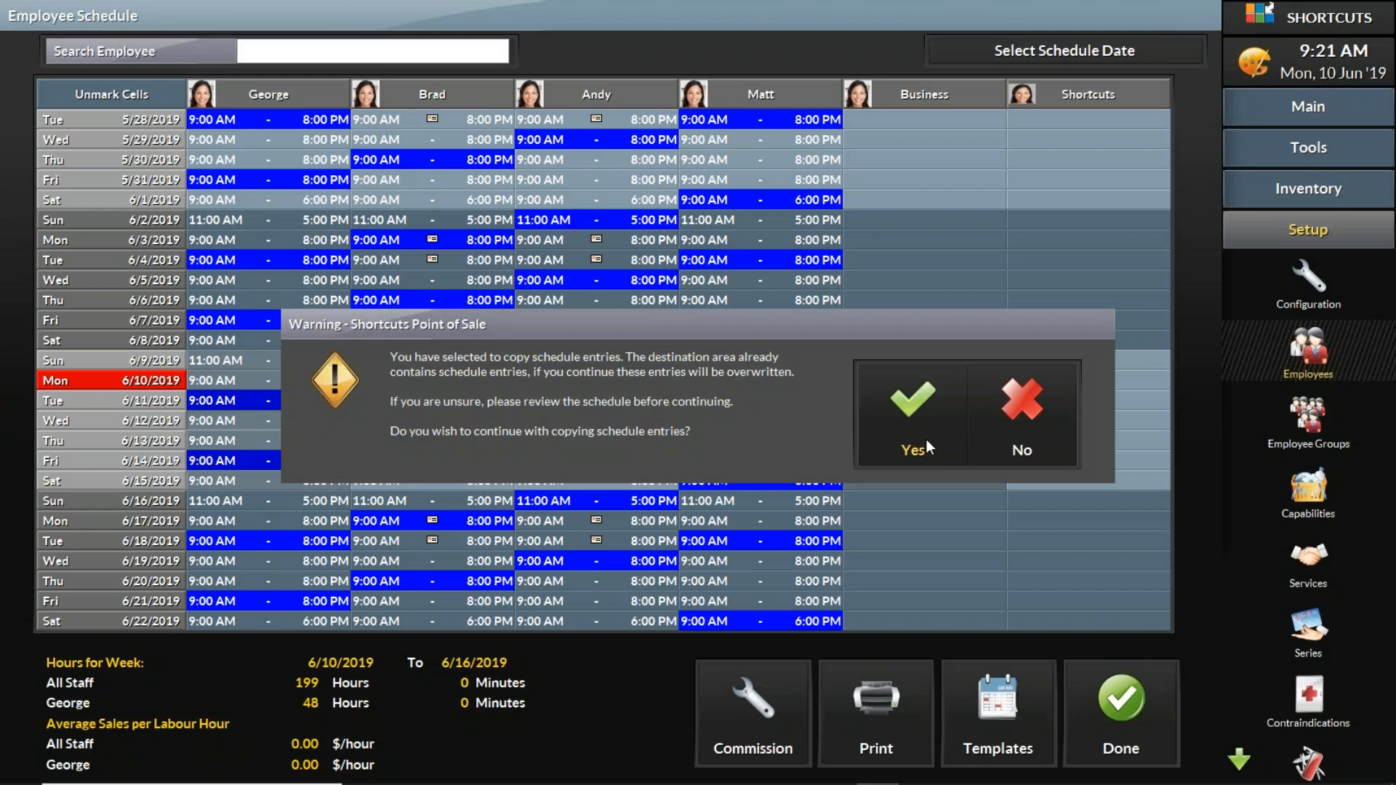
{"action": "left_click", "coordinate": [921, 432]}
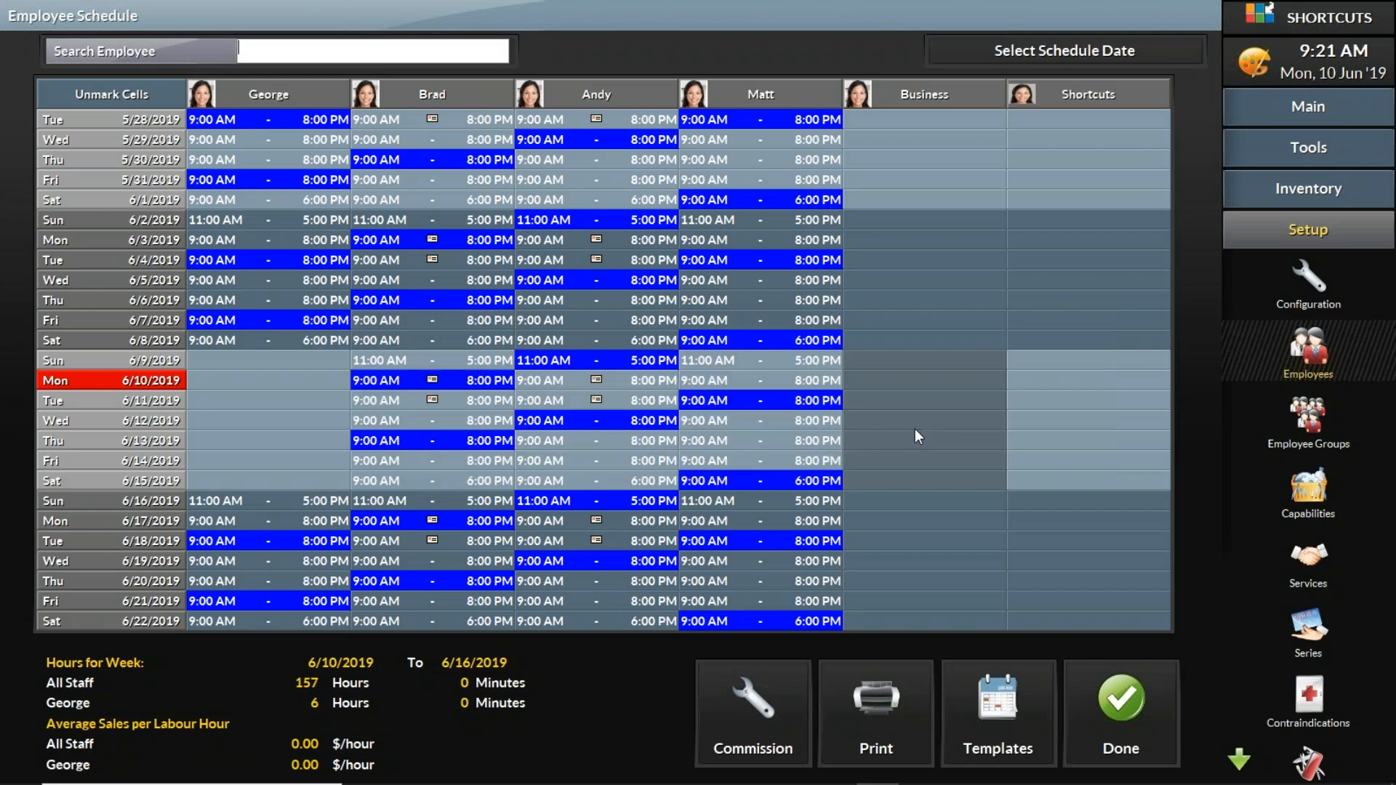
Step: Schedule the first employee's blank June 9–15, 2019 week until December 31, 2019, overwriting existing entries, and unmark the cells
{"action": "left_click", "coordinate": [130, 90]}
{"action": "left_click", "coordinate": [126, 88]}
{"action": "left_click", "coordinate": [282, 361]}
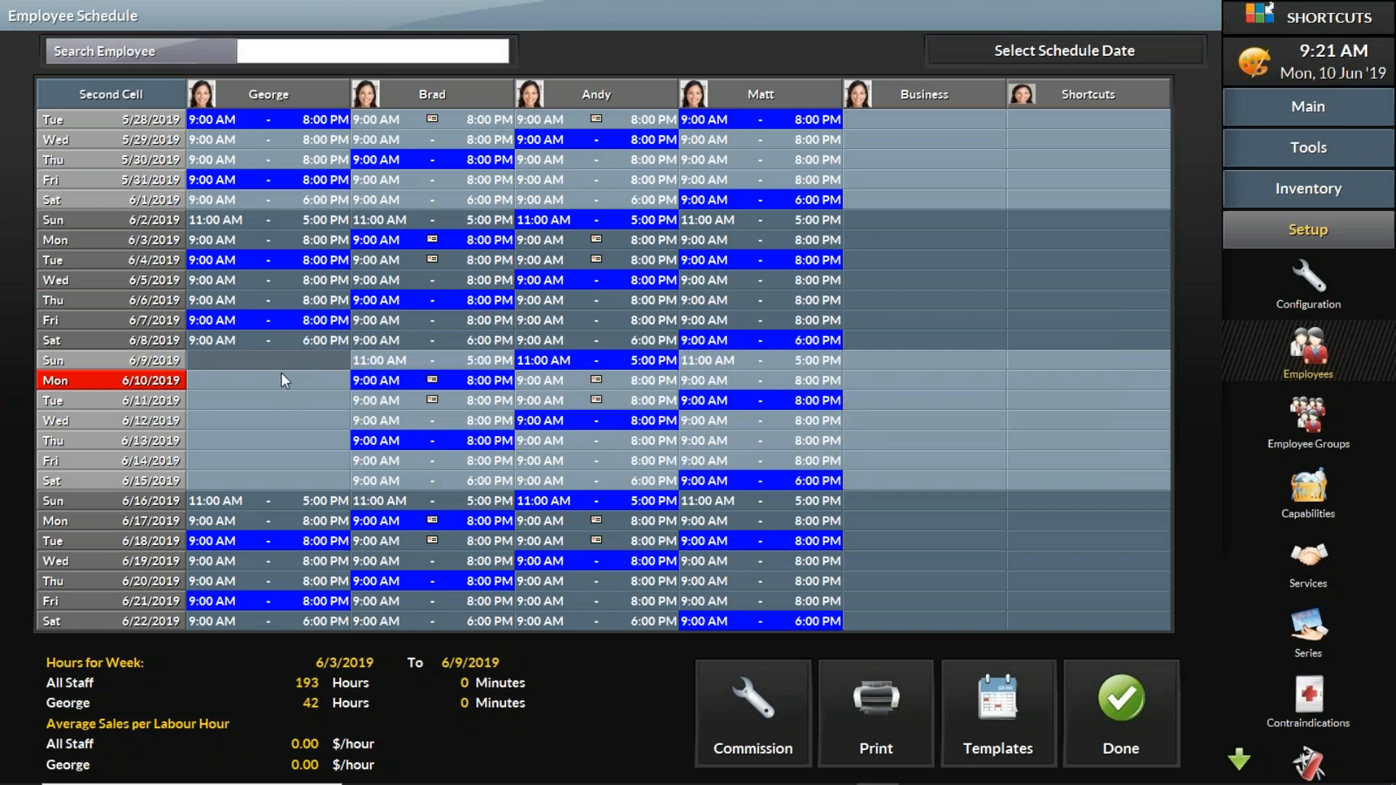
{"action": "left_click", "coordinate": [283, 481]}
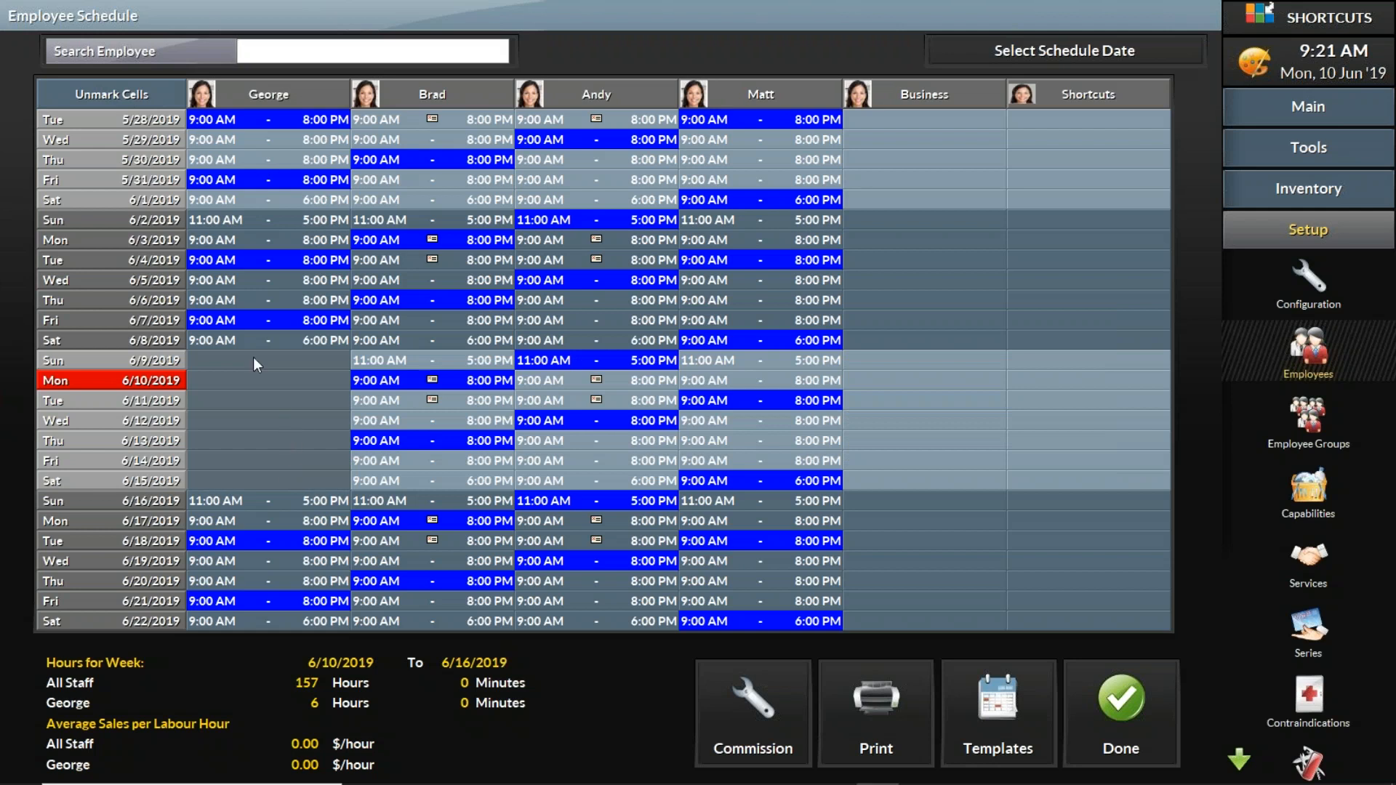
{"action": "left_click", "coordinate": [265, 384]}
{"action": "left_click", "coordinate": [296, 417]}
{"action": "left_click", "coordinate": [804, 68]}
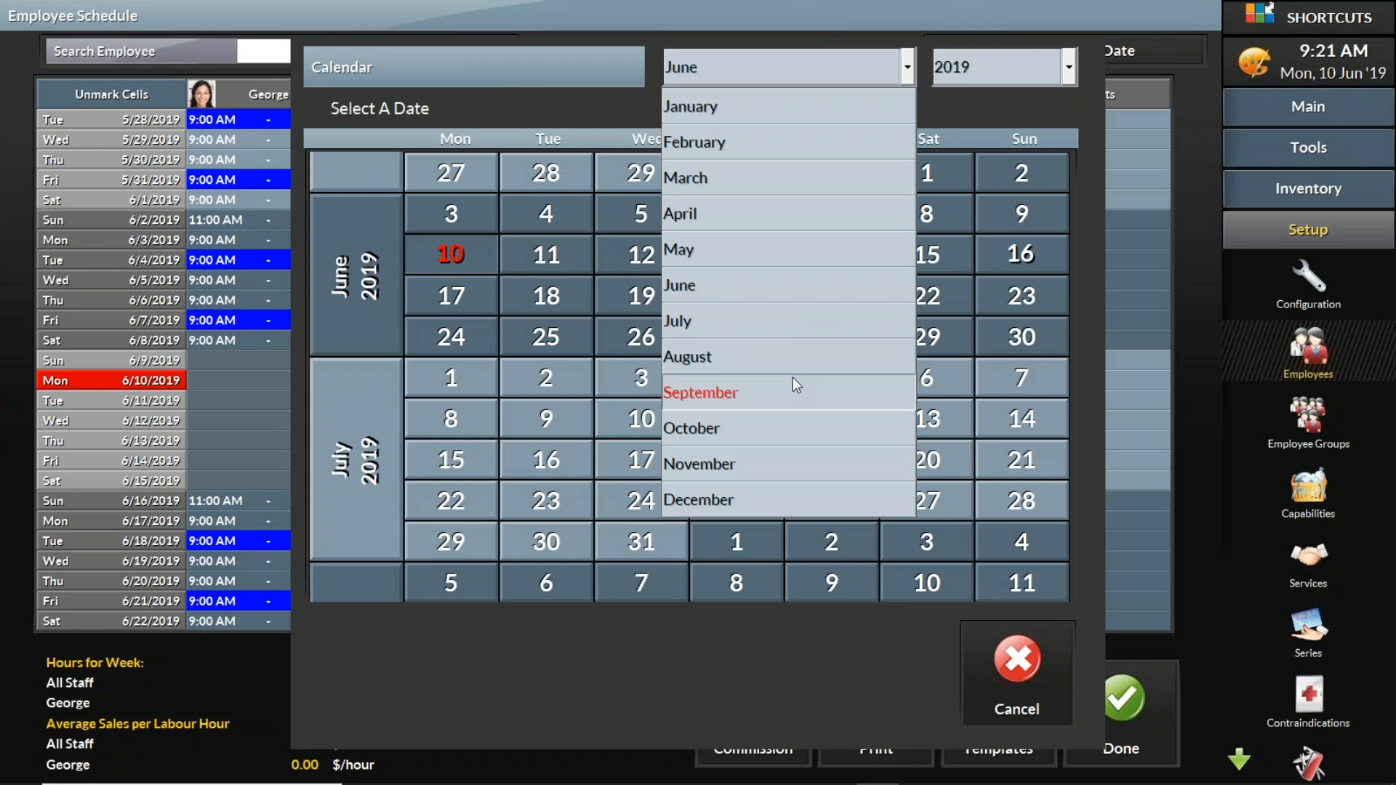
{"action": "left_click", "coordinate": [778, 495]}
{"action": "left_click", "coordinate": [559, 382]}
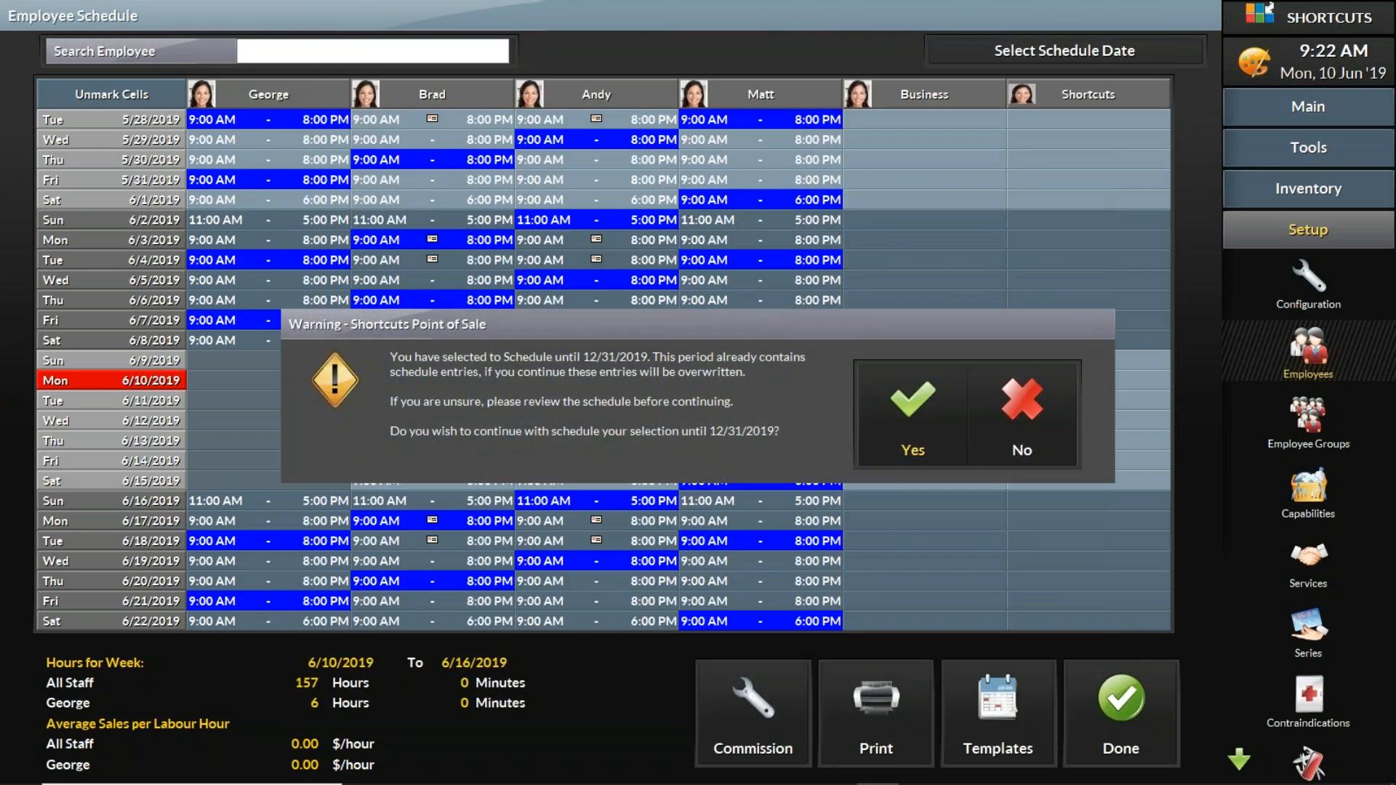
{"action": "left_click", "coordinate": [913, 417]}
{"action": "left_click", "coordinate": [137, 95]}
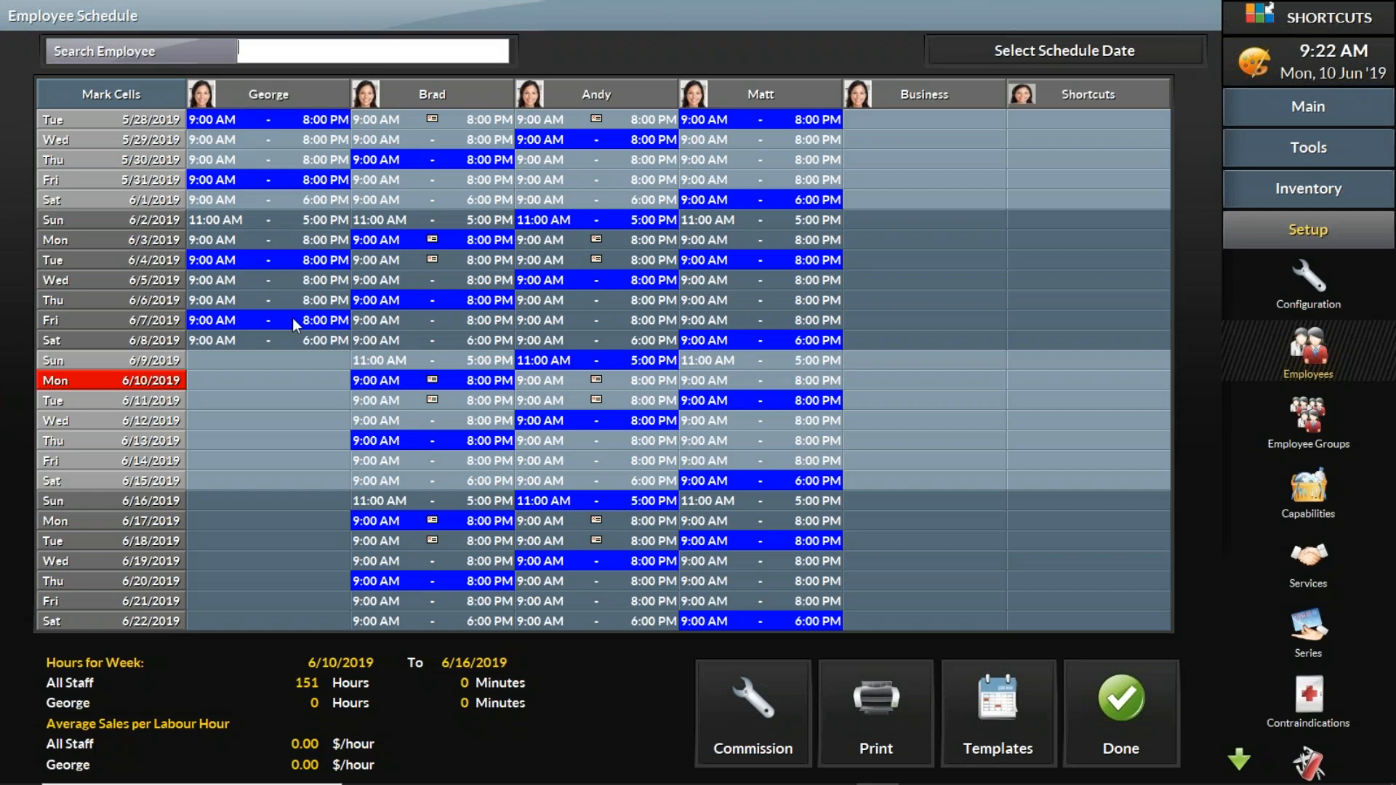
Step: Add Normal shifts for the first employee: 11:00 AM to 5:00 PM on June 9 and 9:00 AM to 8:00 PM on June 10, 2019
{"action": "double_click", "coordinate": [293, 367]}
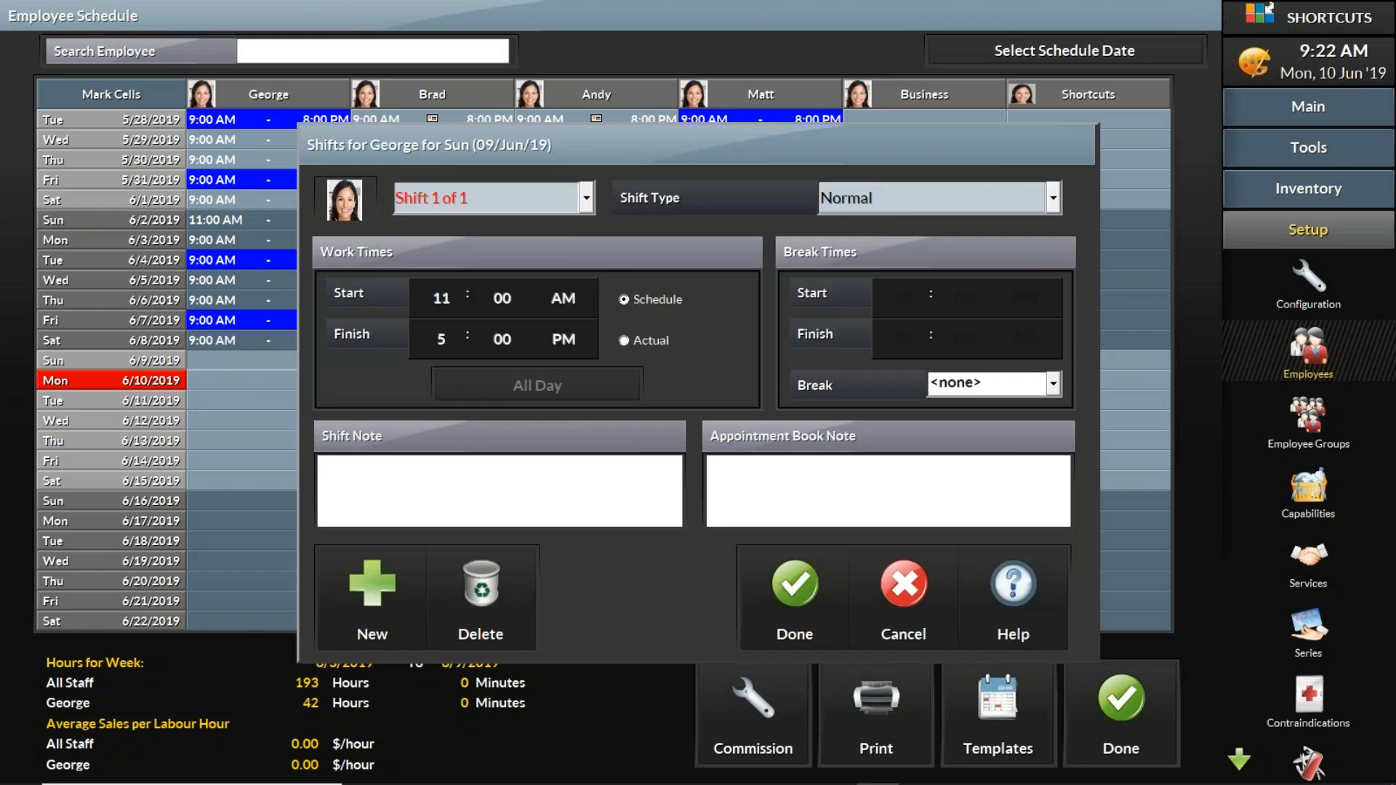
{"action": "left_click", "coordinate": [869, 199]}
{"action": "left_click", "coordinate": [867, 200]}
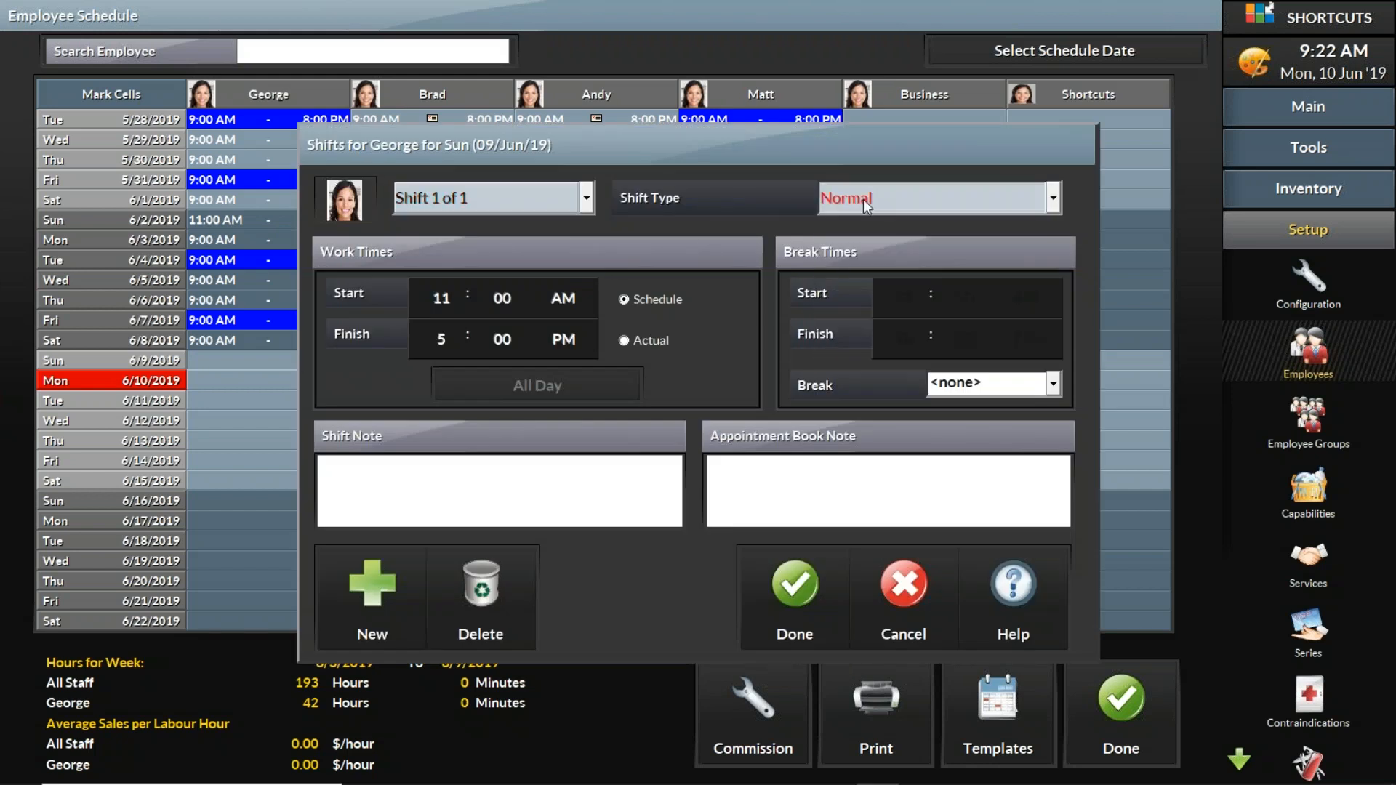
{"action": "left_click", "coordinate": [801, 575]}
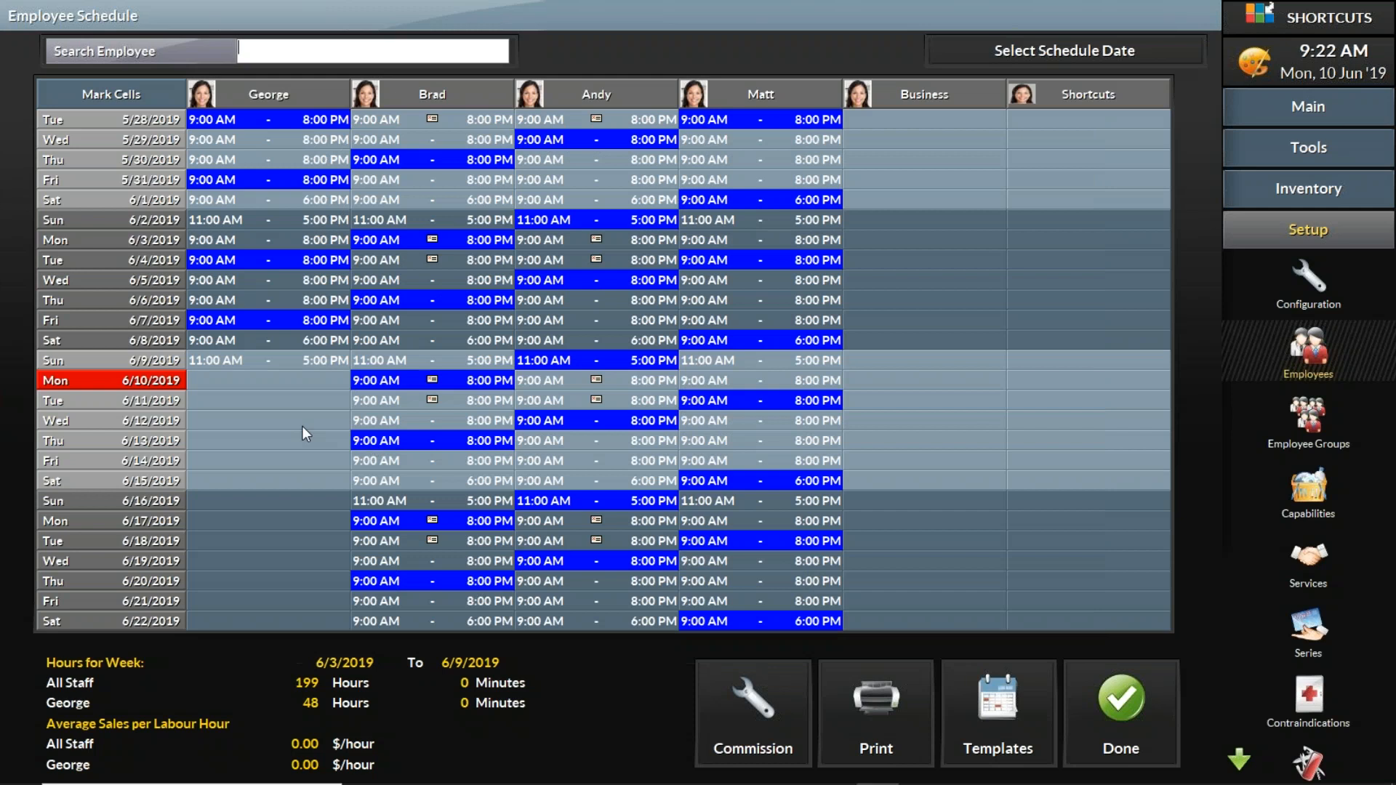
{"action": "double_click", "coordinate": [269, 383]}
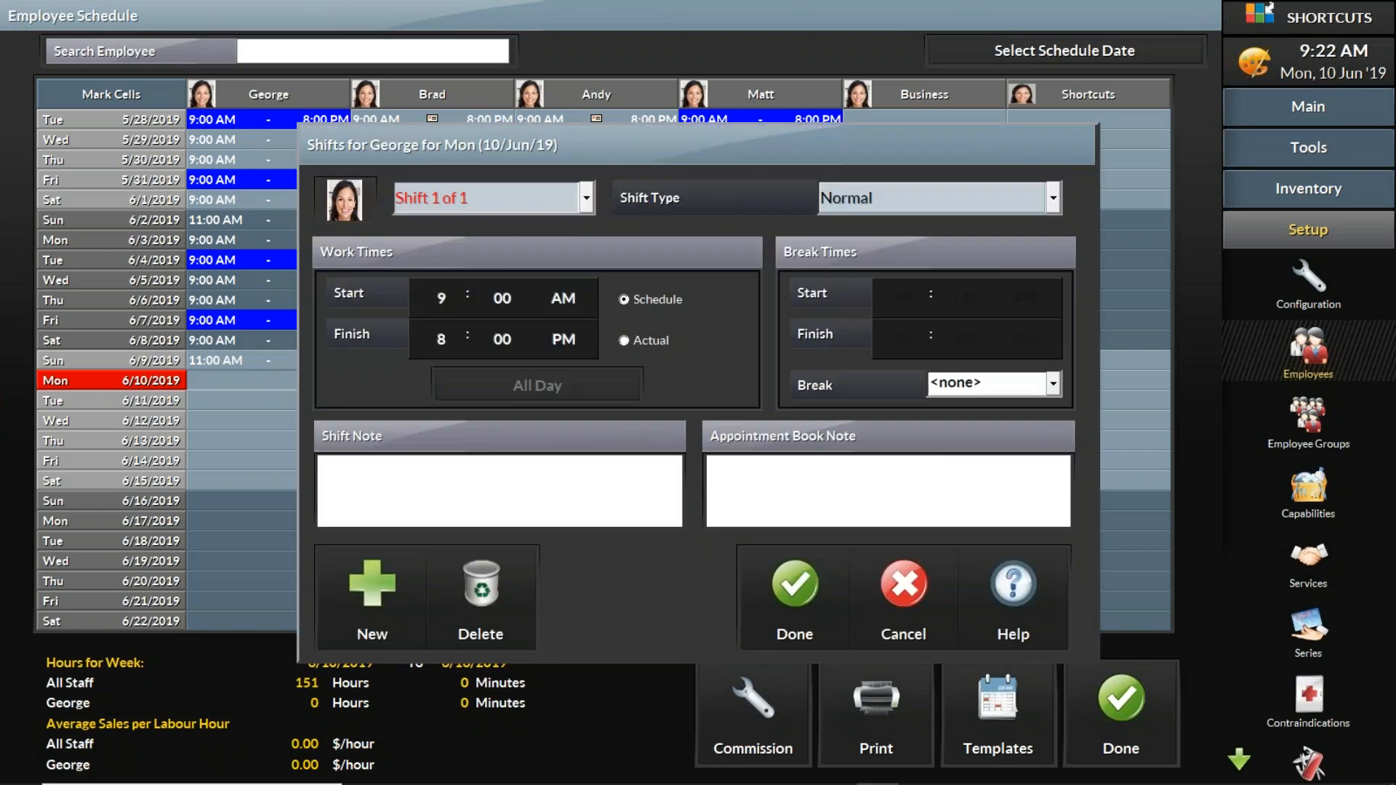
{"action": "left_click", "coordinate": [797, 584]}
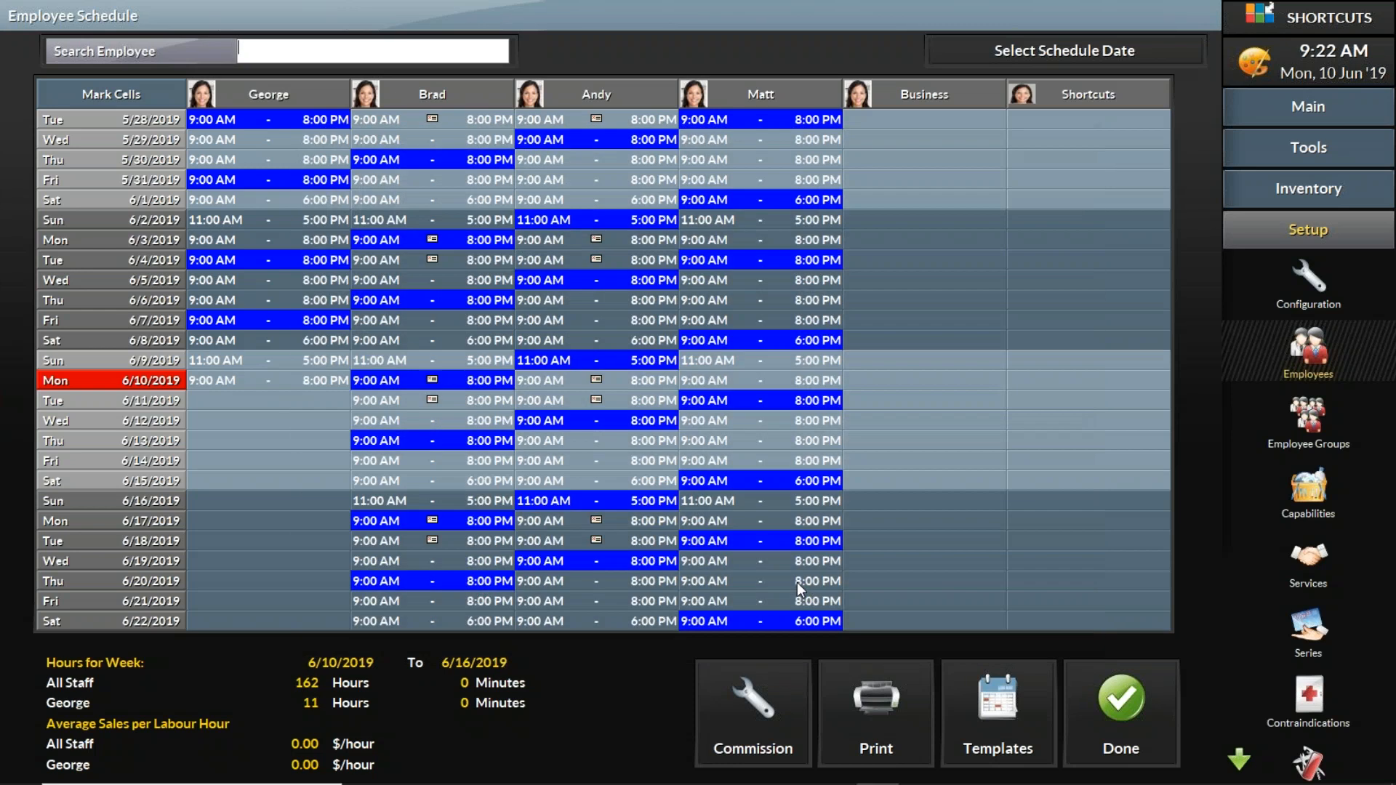
Step: Add a Day Off entry from 9:00 AM to 8:00 PM on June 11, 2019 for the first employee
{"action": "double_click", "coordinate": [287, 399]}
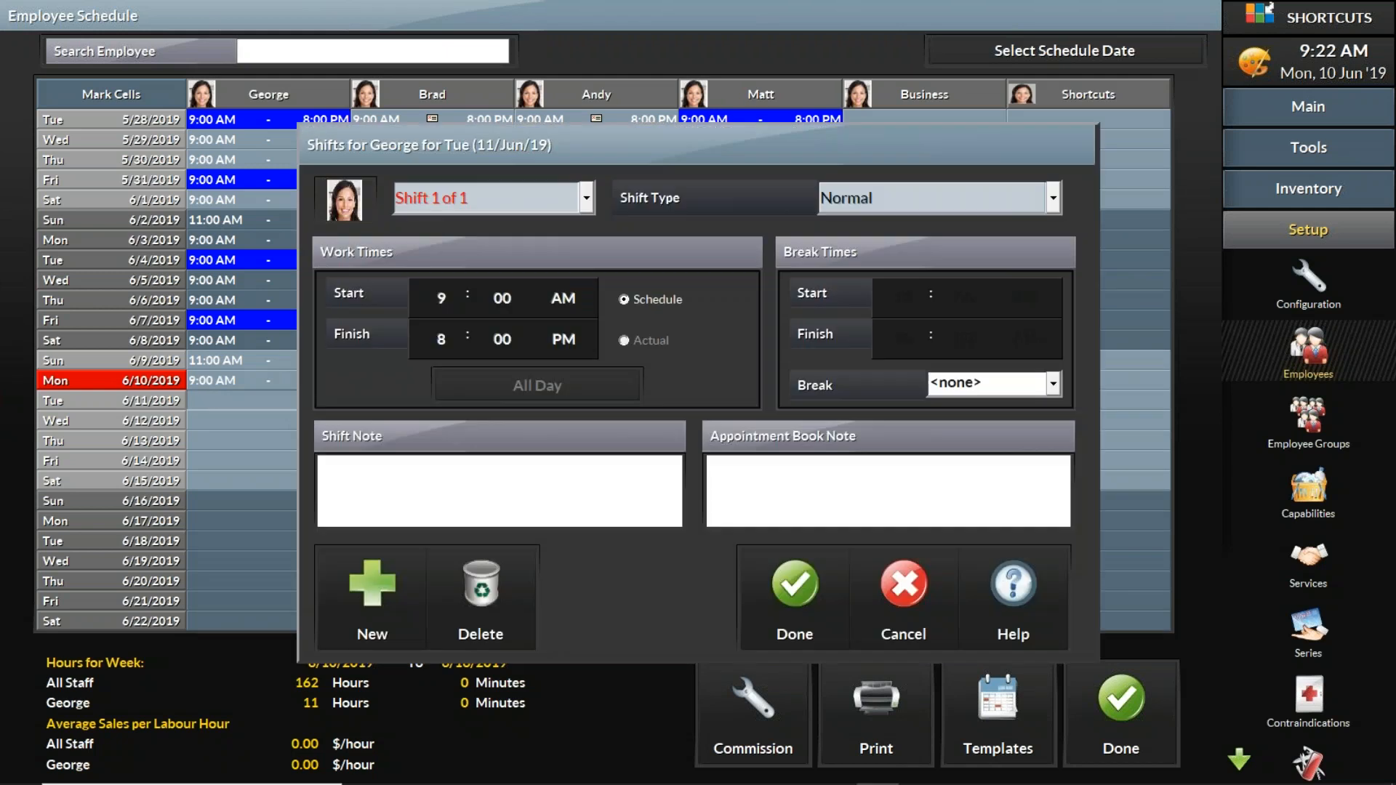
{"action": "left_click", "coordinate": [869, 202]}
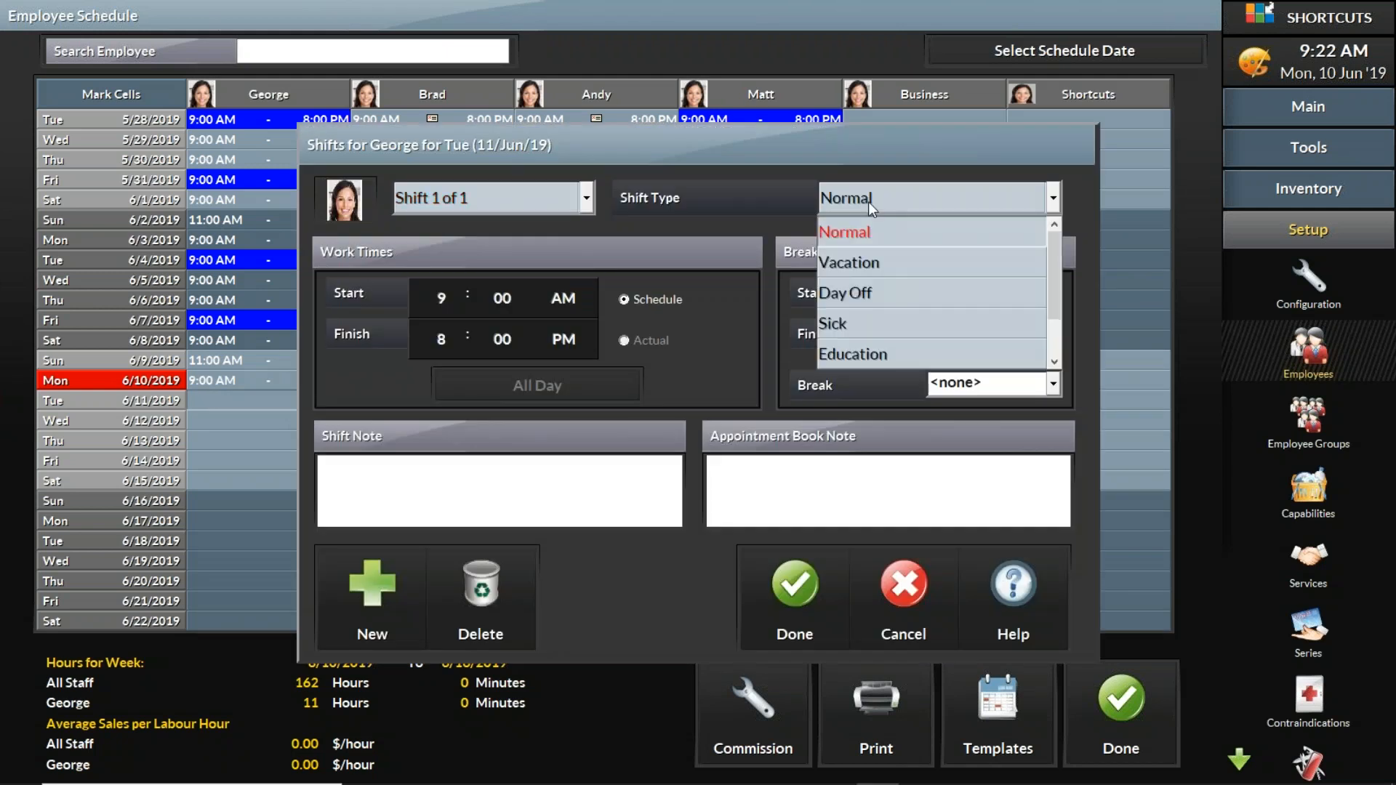
{"action": "left_click", "coordinate": [868, 202]}
{"action": "left_click", "coordinate": [867, 202]}
{"action": "left_click", "coordinate": [858, 294]}
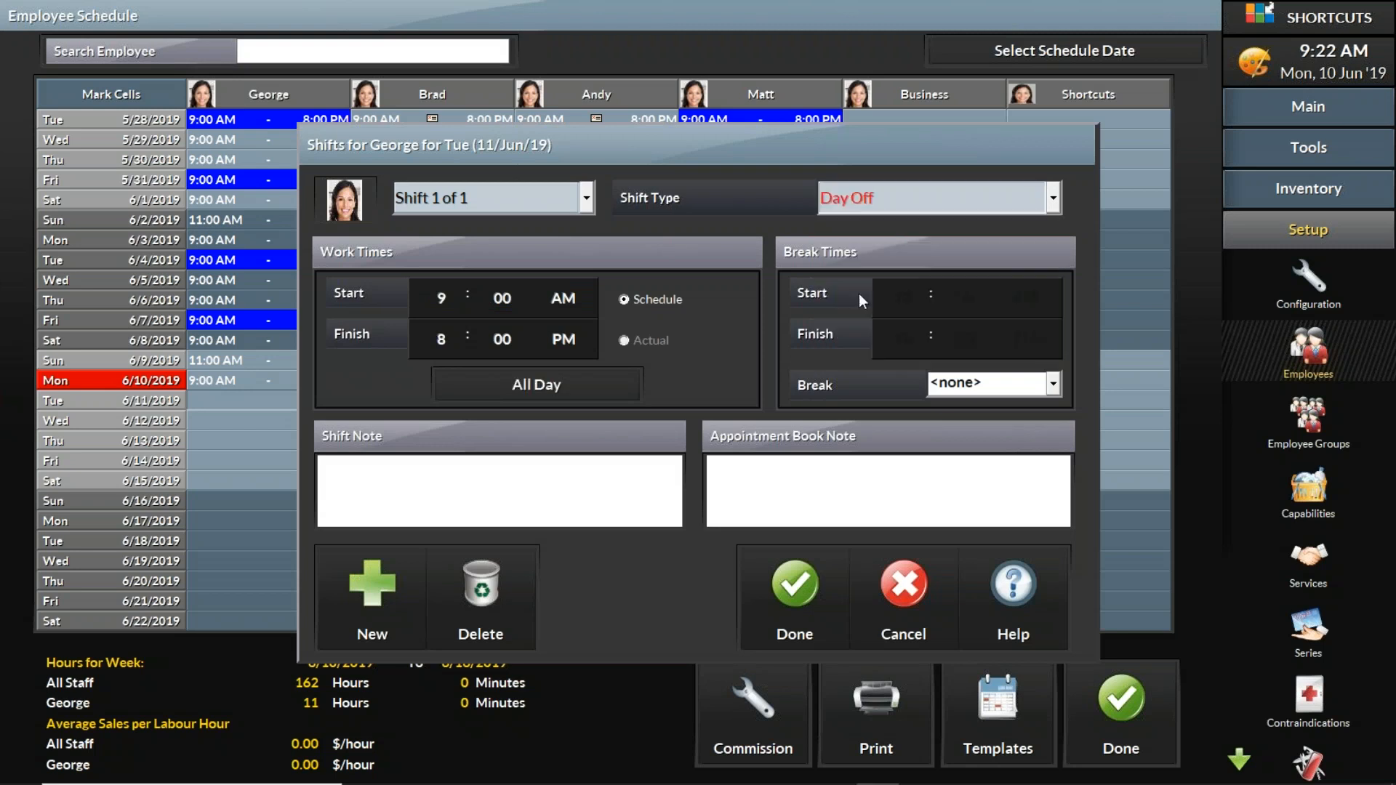
{"action": "left_click", "coordinate": [810, 593]}
Step: Add a Normal shift on June 12, 2019 for the first employee, starting 9:00 AM and finishing 5:00 PM
{"action": "left_click", "coordinate": [250, 428]}
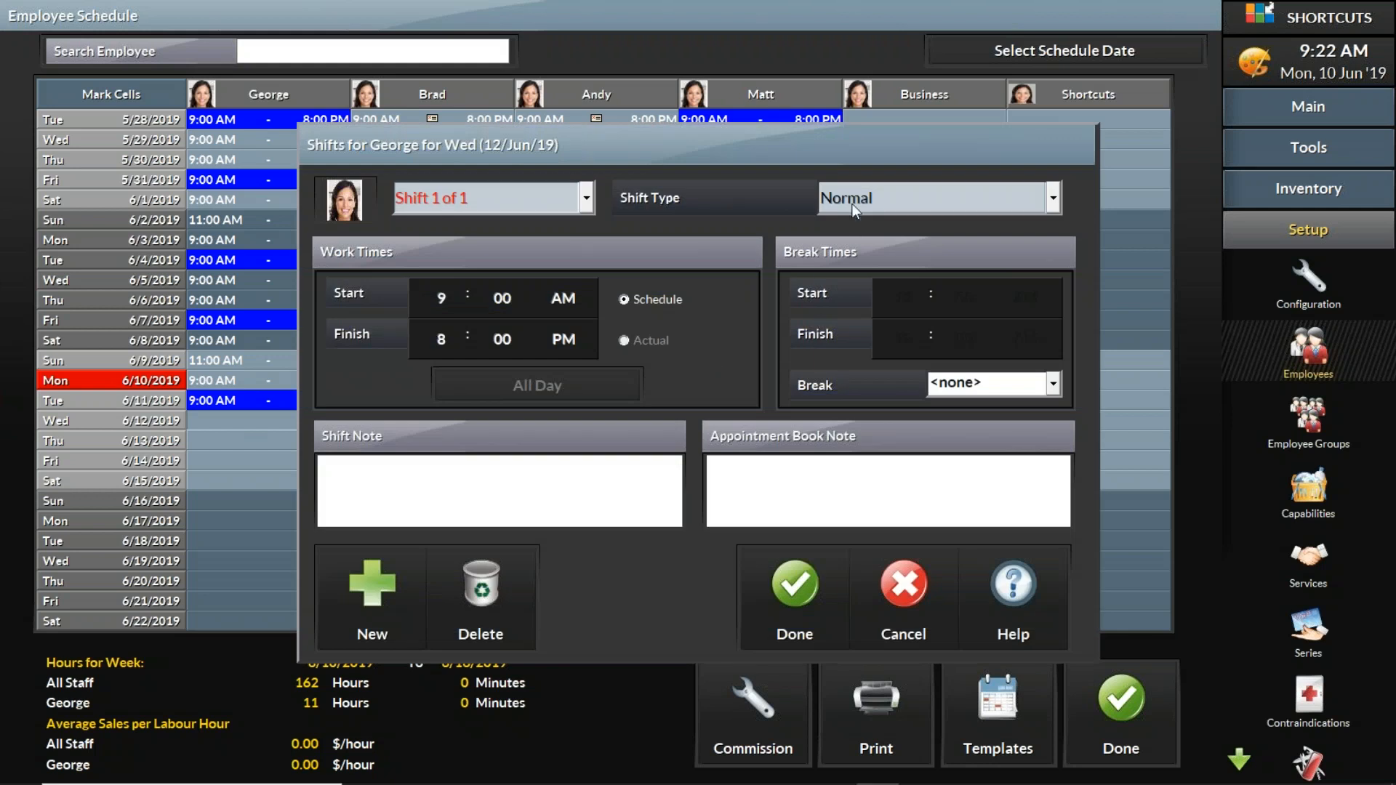
{"action": "left_click", "coordinate": [806, 583]}
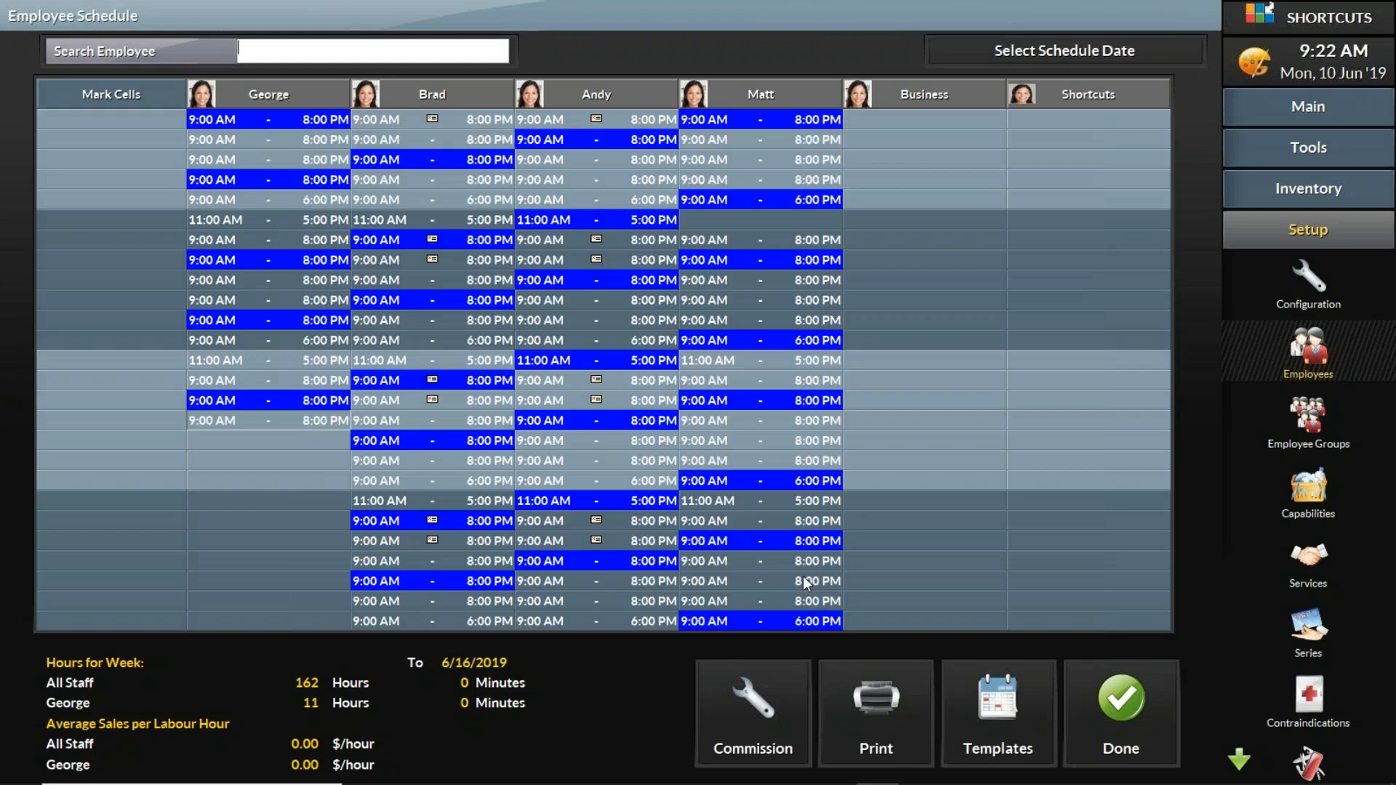
{"action": "left_click", "coordinate": [304, 419]}
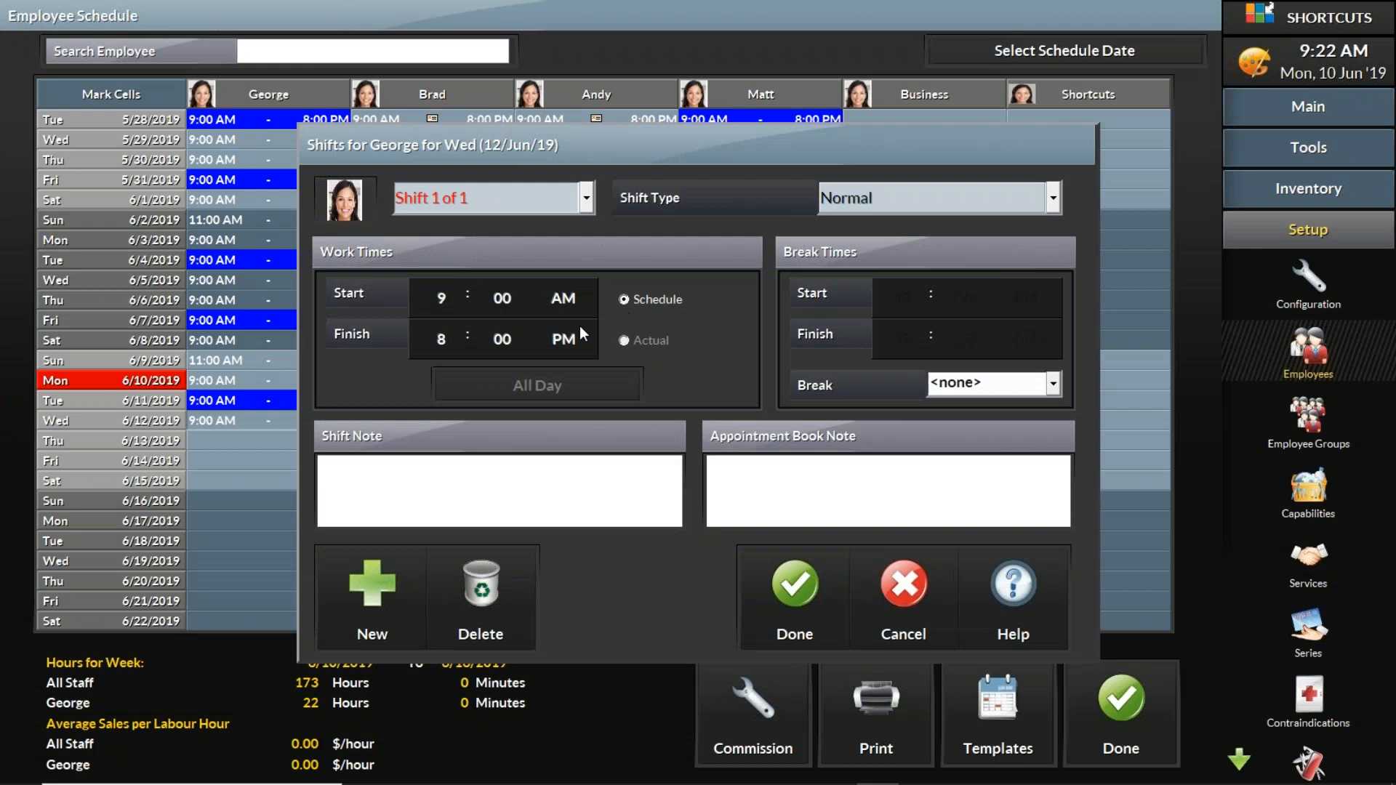
{"action": "left_click", "coordinate": [454, 339]}
{"action": "type", "text": "5"}
{"action": "left_click", "coordinate": [799, 608]}
Step: Set the finish time of the first employee's June 10, 2019 shift to 5:00 PM
{"action": "left_click", "coordinate": [325, 379]}
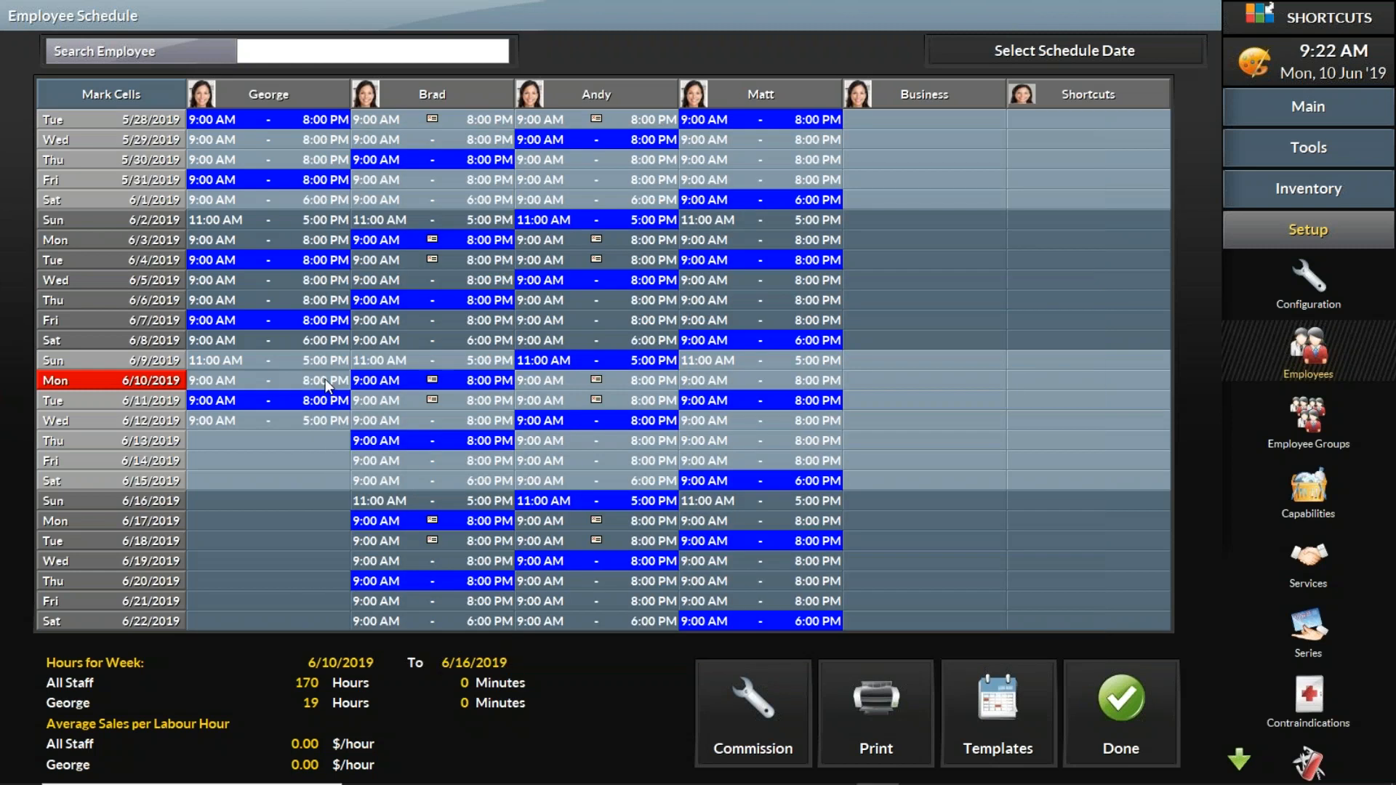
{"action": "left_click", "coordinate": [448, 343]}
{"action": "type", "text": "5"}
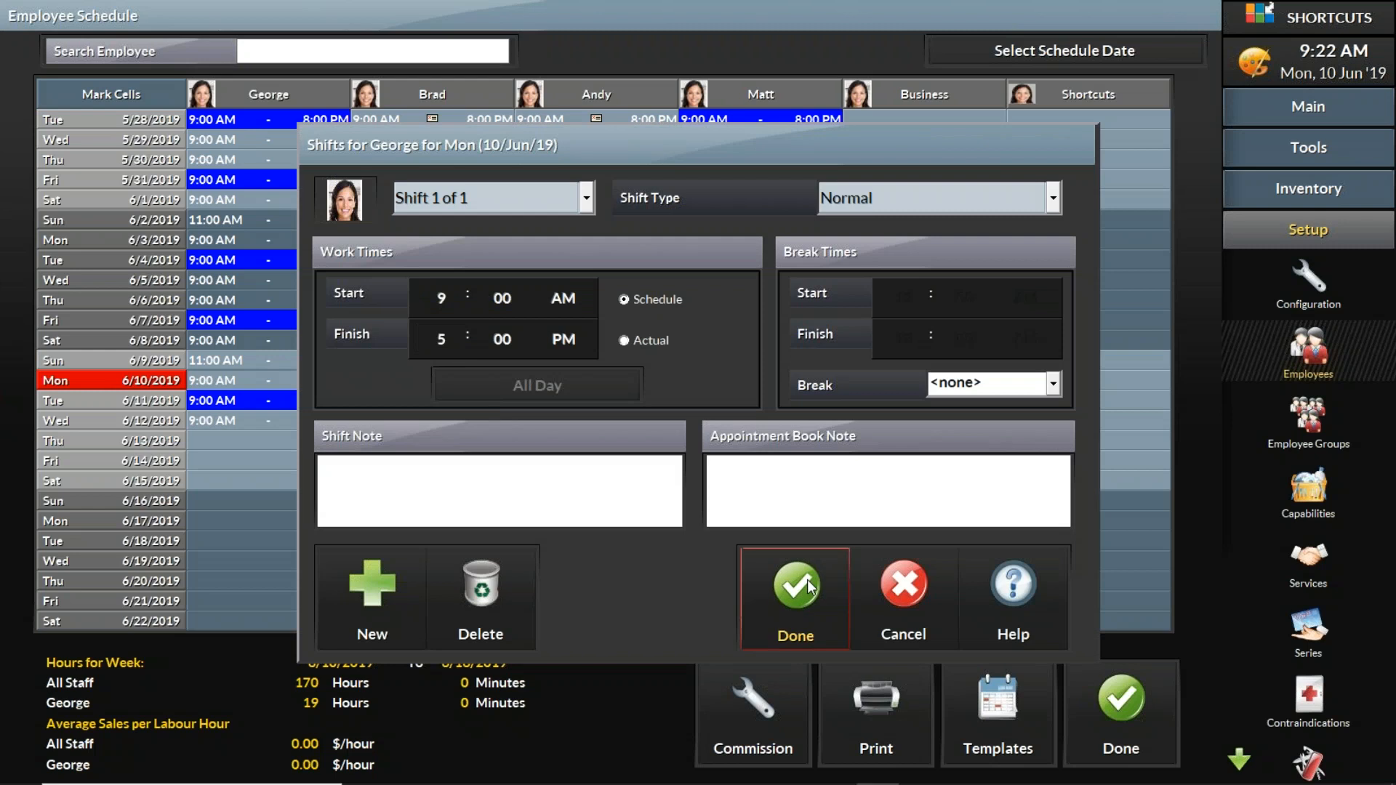
{"action": "left_click", "coordinate": [807, 579]}
Step: Add a Normal shift from 9:00 AM to 5:00 PM on June 13, 2019 for the first employee
{"action": "left_click", "coordinate": [303, 453]}
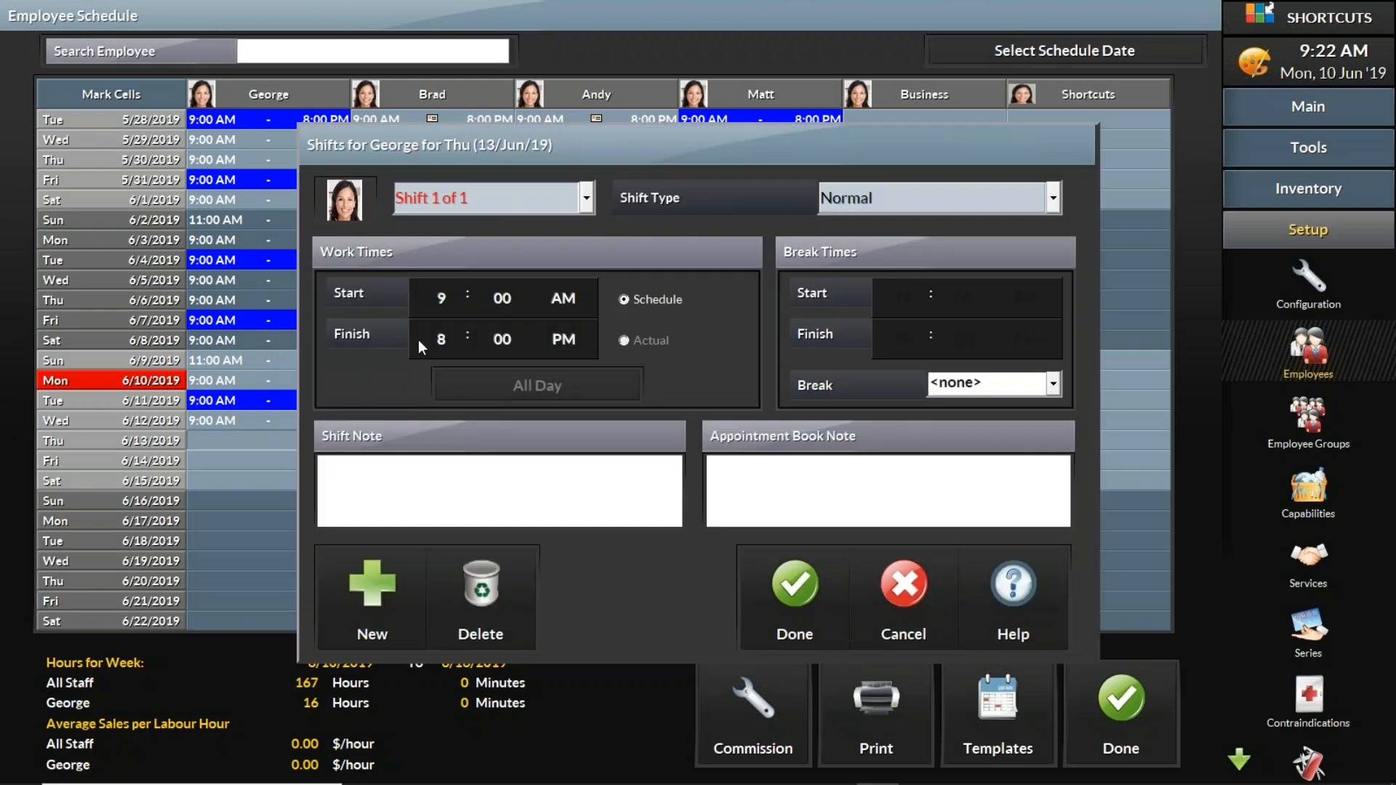
{"action": "left_click", "coordinate": [445, 344]}
{"action": "type", "text": "5"}
{"action": "left_click", "coordinate": [790, 556]}
Step: Add Normal shifts for the first employee: 11:00 AM to 8:00 PM on June 14 and 10:00 AM to 6:00 PM on June 15, 2019
{"action": "left_click", "coordinate": [282, 458]}
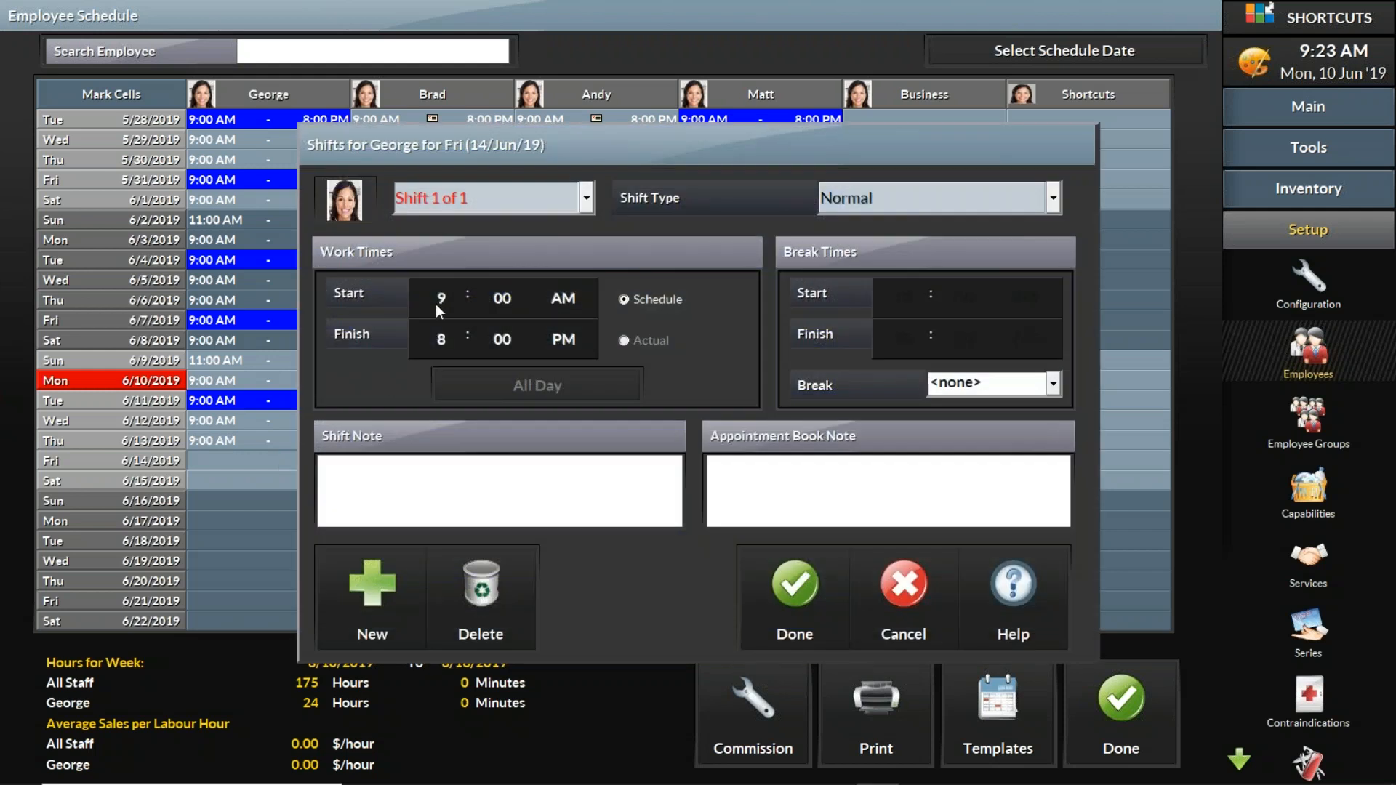
{"action": "left_click", "coordinate": [440, 298]}
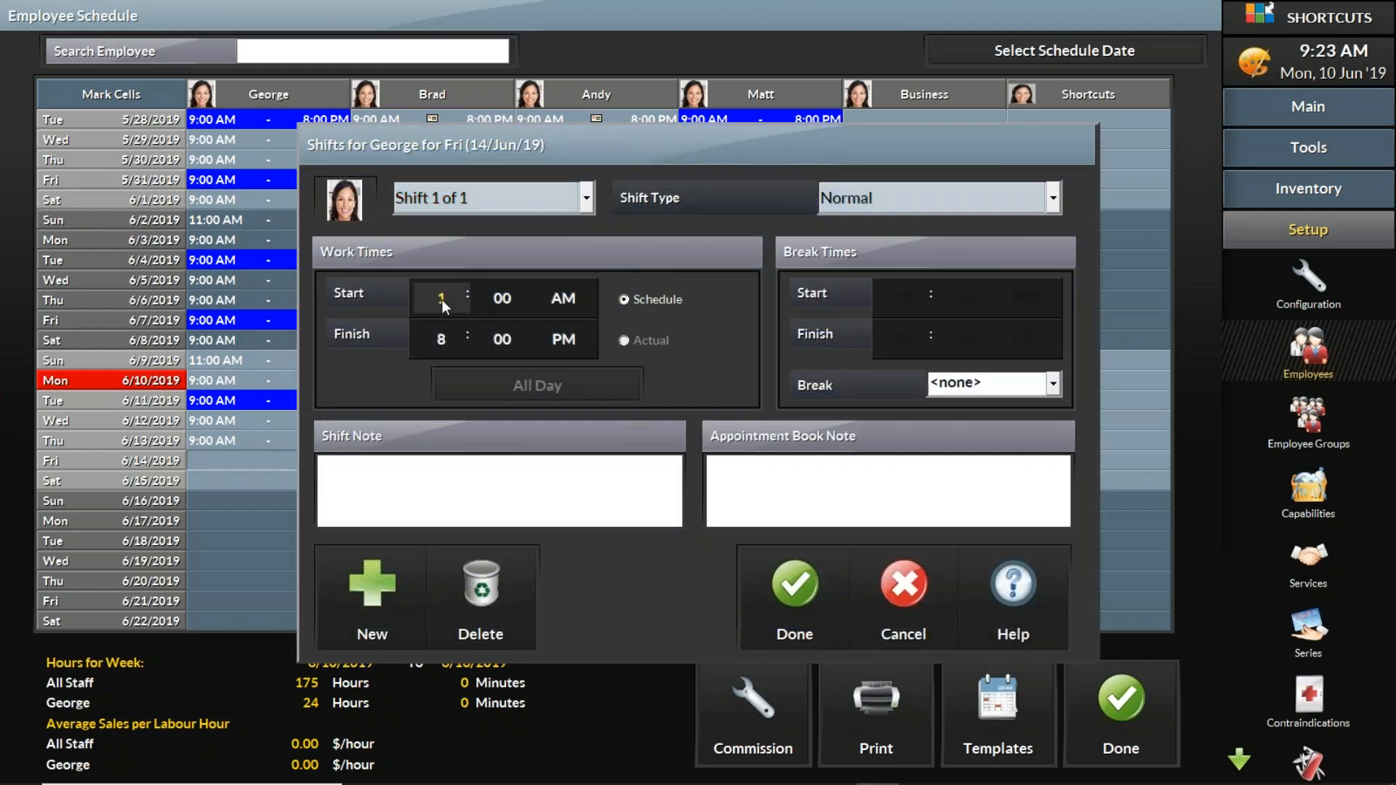
{"action": "left_click", "coordinate": [797, 584]}
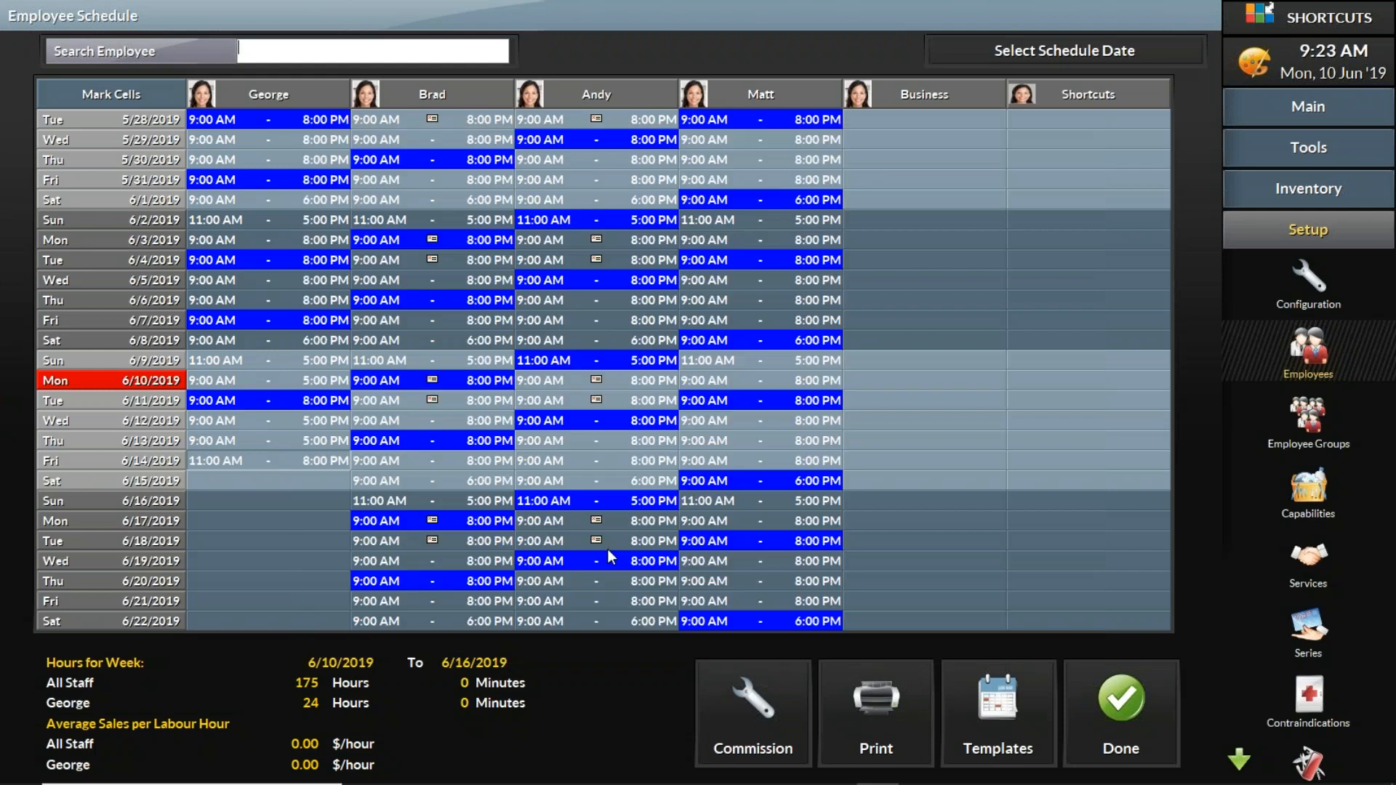
{"action": "left_click", "coordinate": [316, 483]}
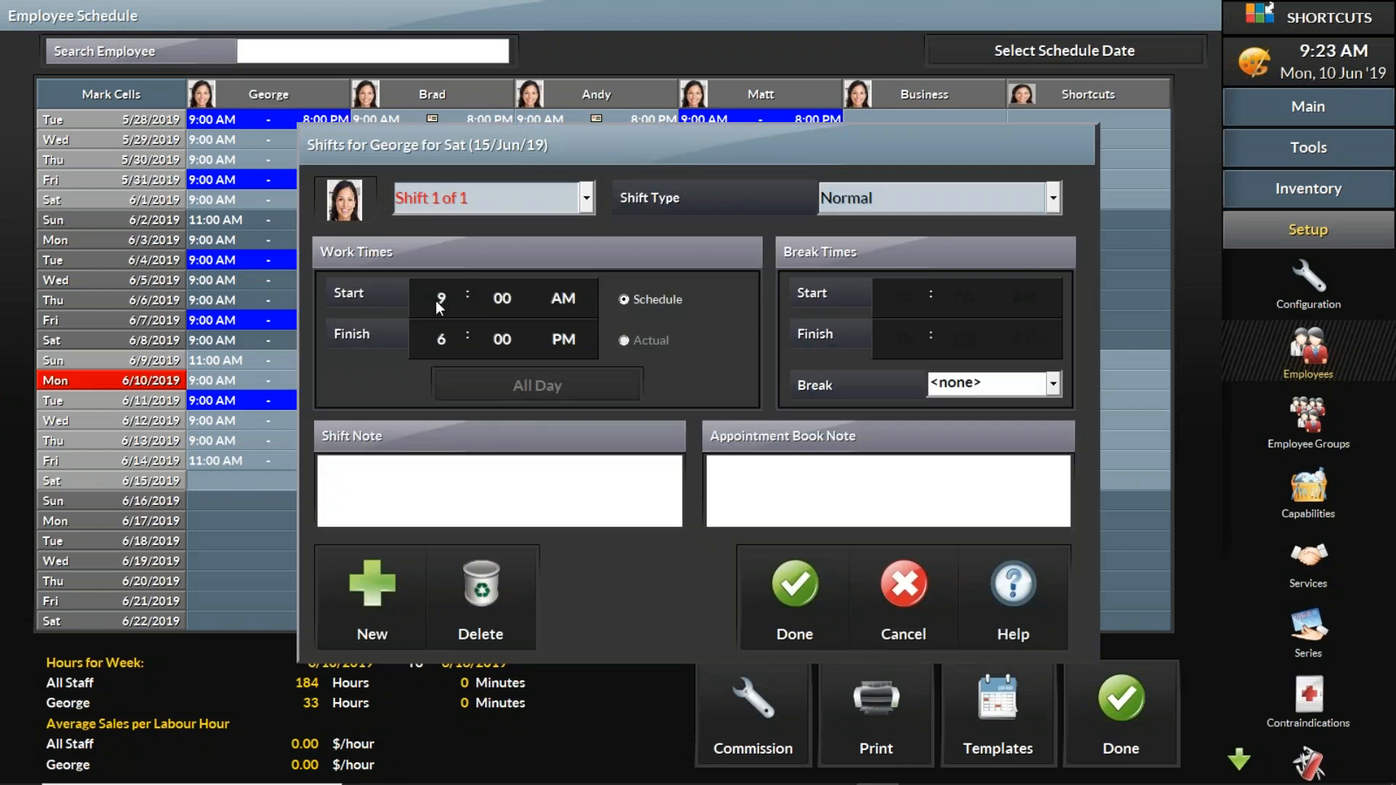
{"action": "left_click", "coordinate": [437, 301]}
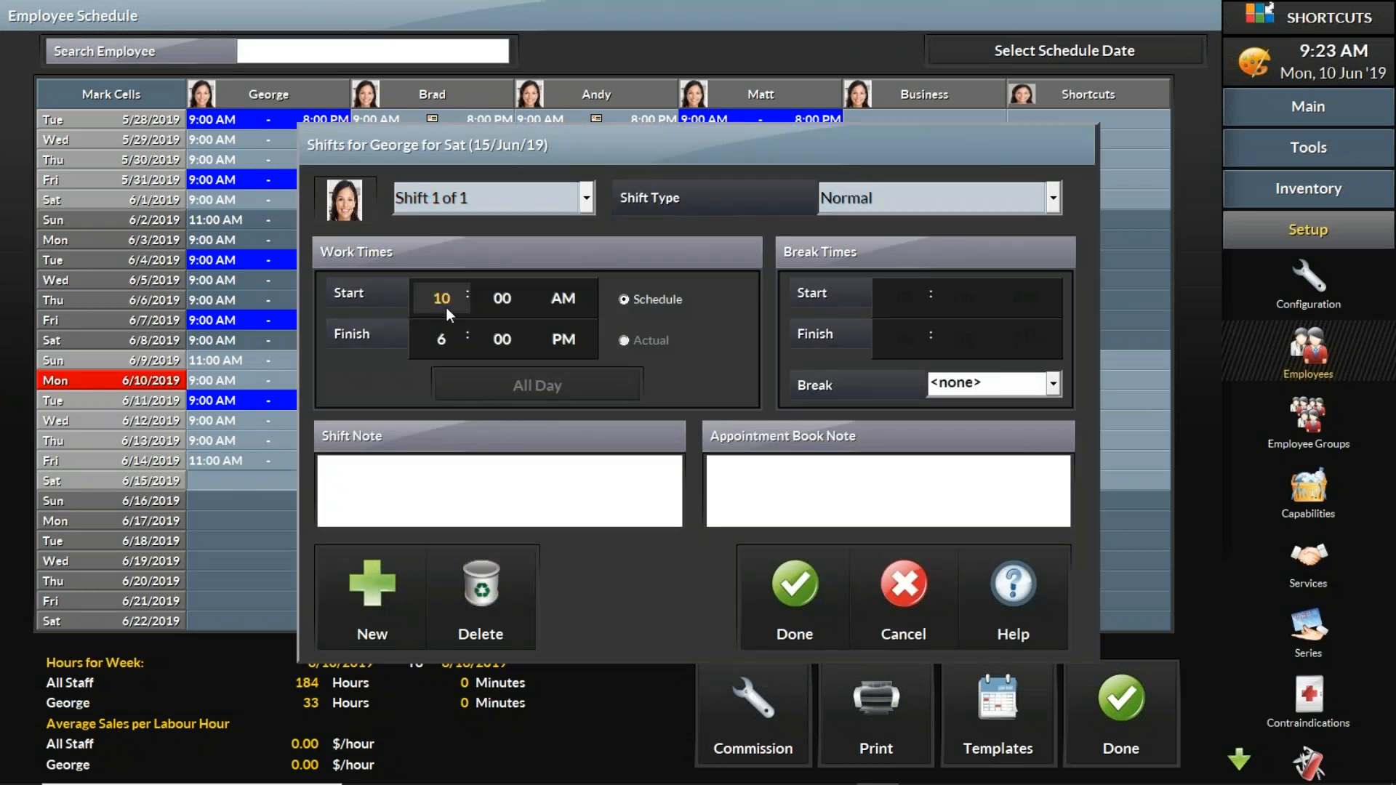
{"action": "type", "text": "10"}
{"action": "left_click", "coordinate": [806, 606]}
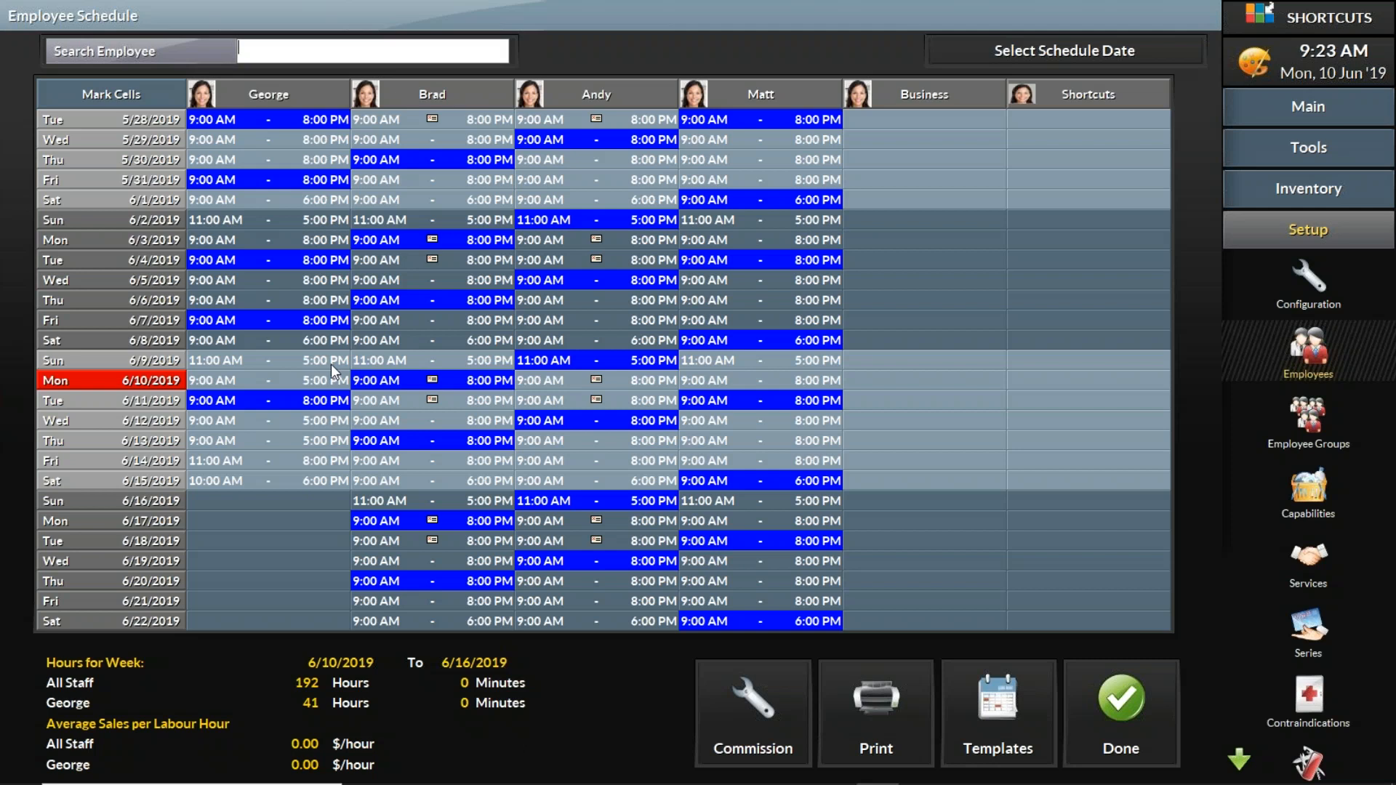
Step: Mark the first employee's June 9 to 15, 2019 week and repeat that schedule until August 3, 2019
{"action": "left_click", "coordinate": [103, 96]}
{"action": "left_click", "coordinate": [321, 361]}
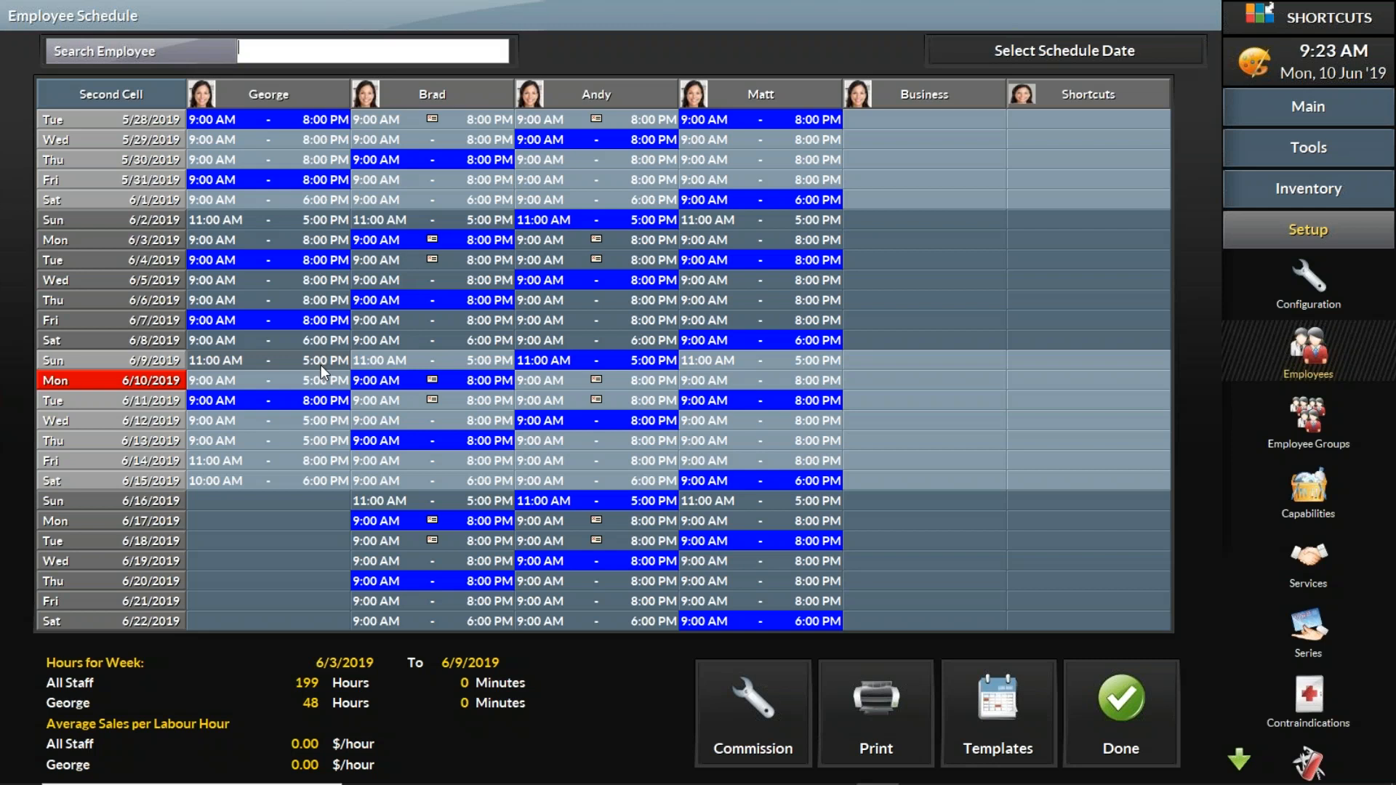
{"action": "left_click", "coordinate": [304, 482]}
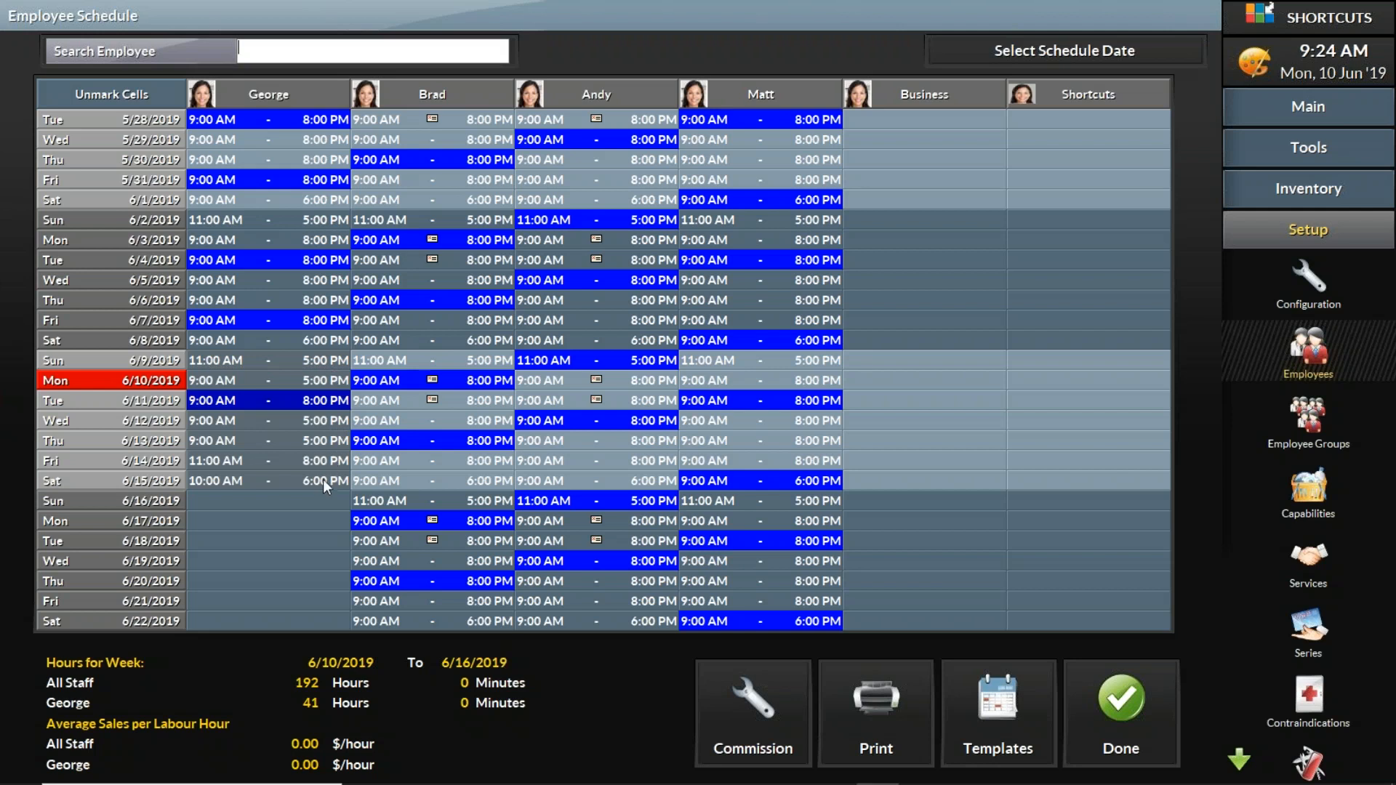
{"action": "right_click", "coordinate": [279, 409]}
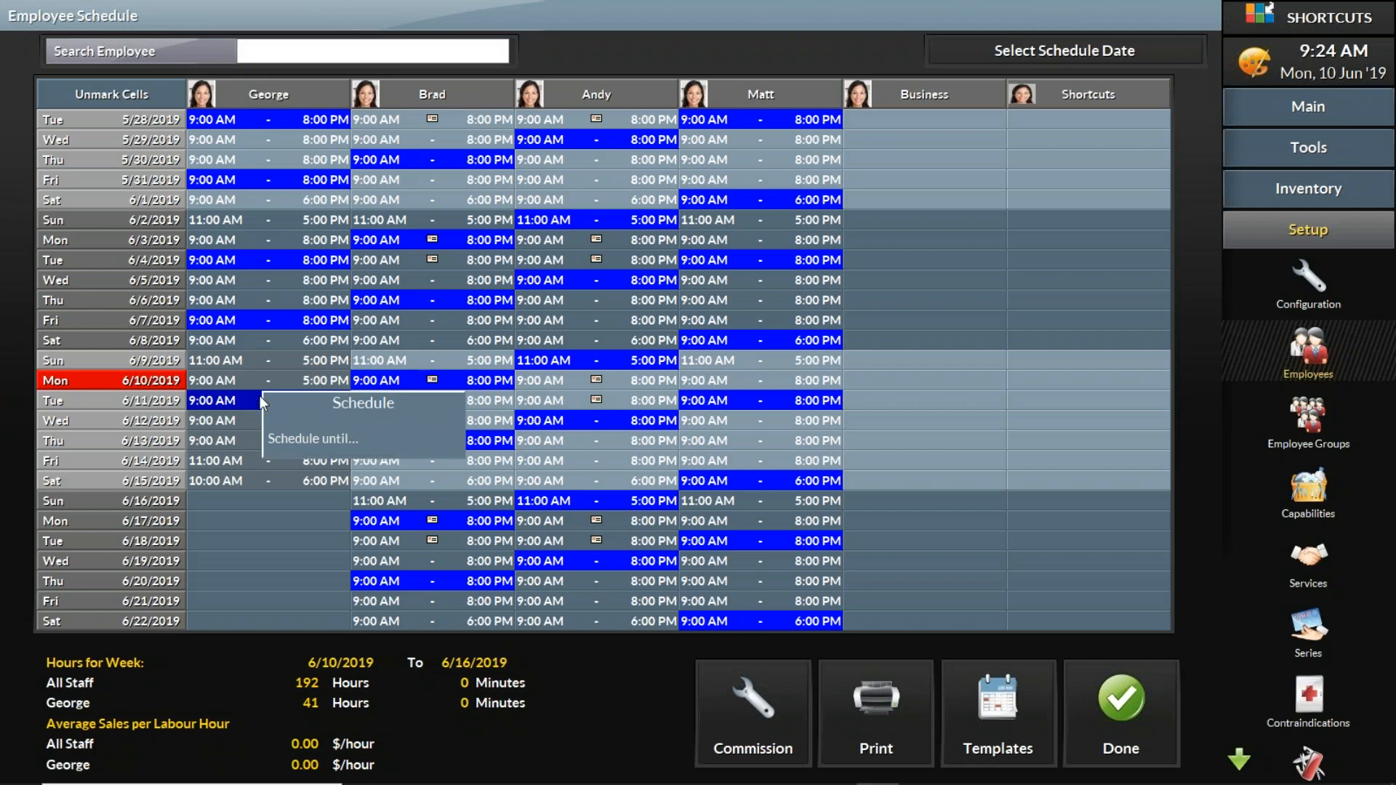
{"action": "right_click", "coordinate": [243, 382]}
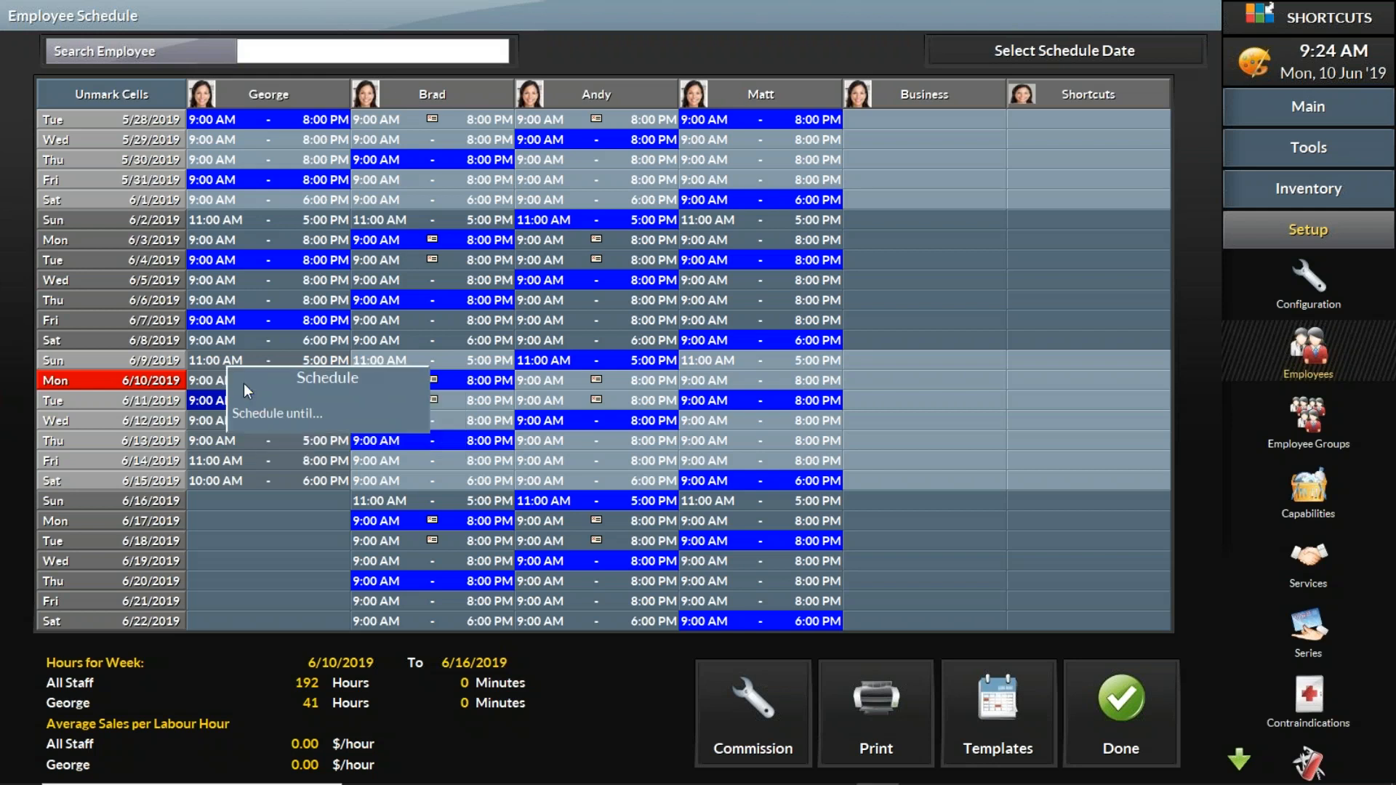
{"action": "left_click", "coordinate": [283, 416]}
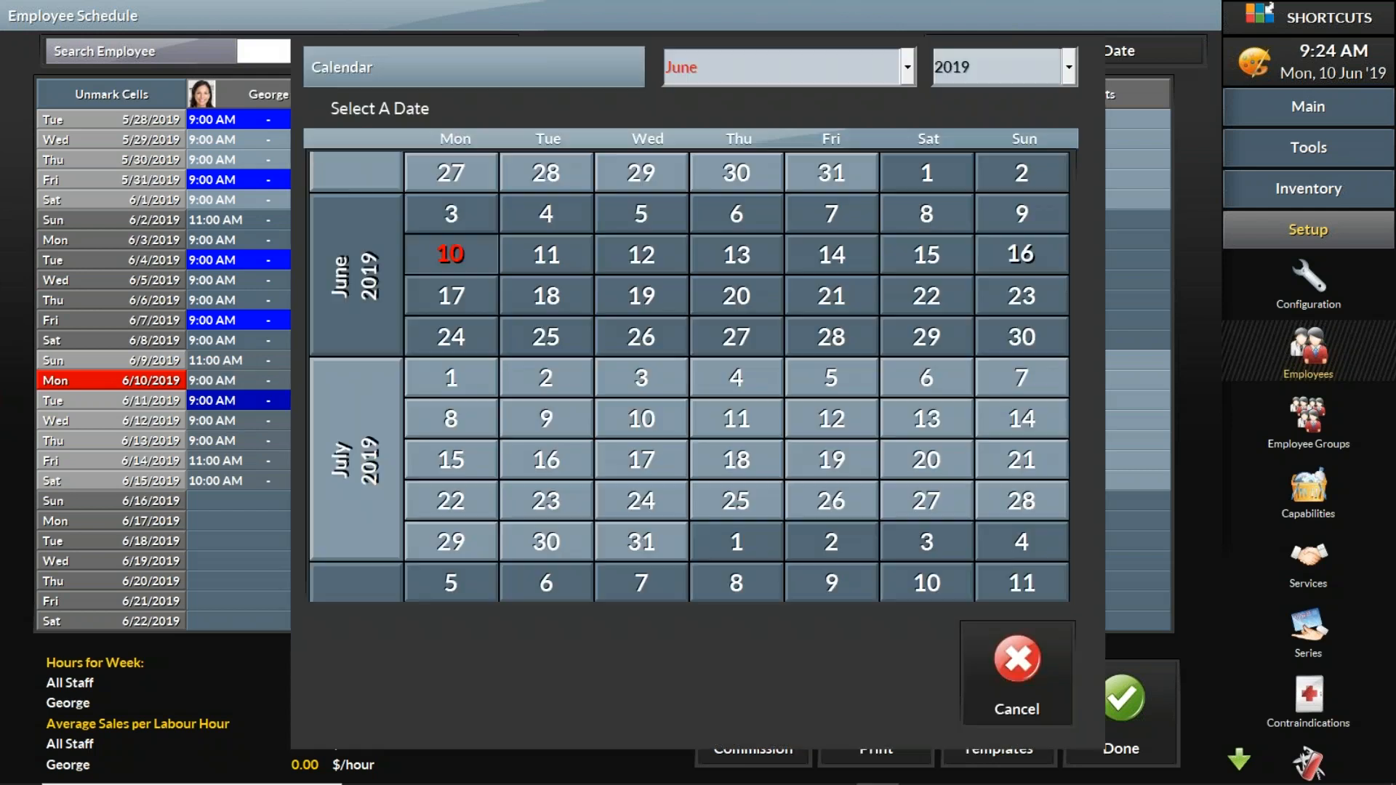
{"action": "left_click_drag", "start_coordinate": [343, 521], "coordinate": [349, 418]}
{"action": "left_click", "coordinate": [832, 66]}
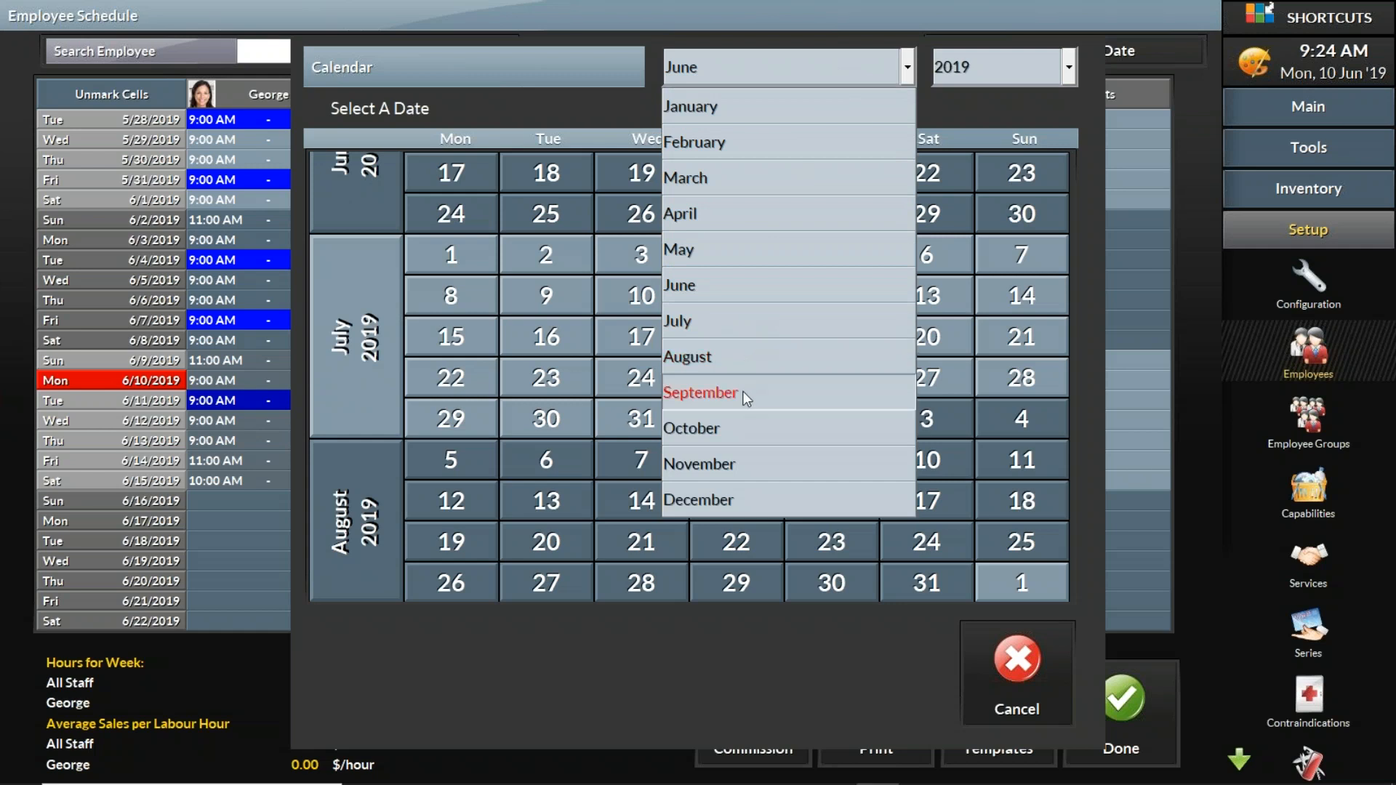
{"action": "left_click", "coordinate": [740, 327]}
{"action": "left_click", "coordinate": [934, 71]}
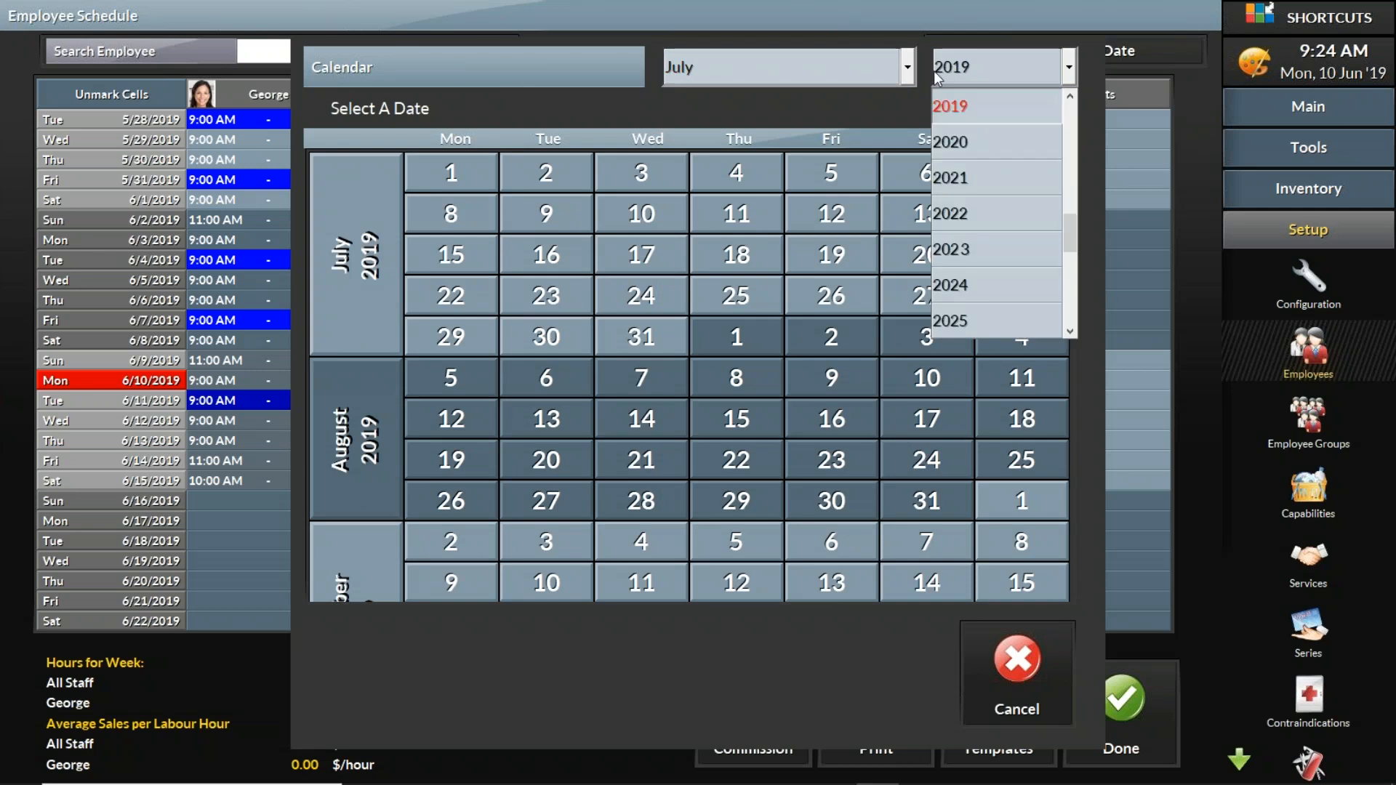
{"action": "left_click", "coordinate": [867, 106]}
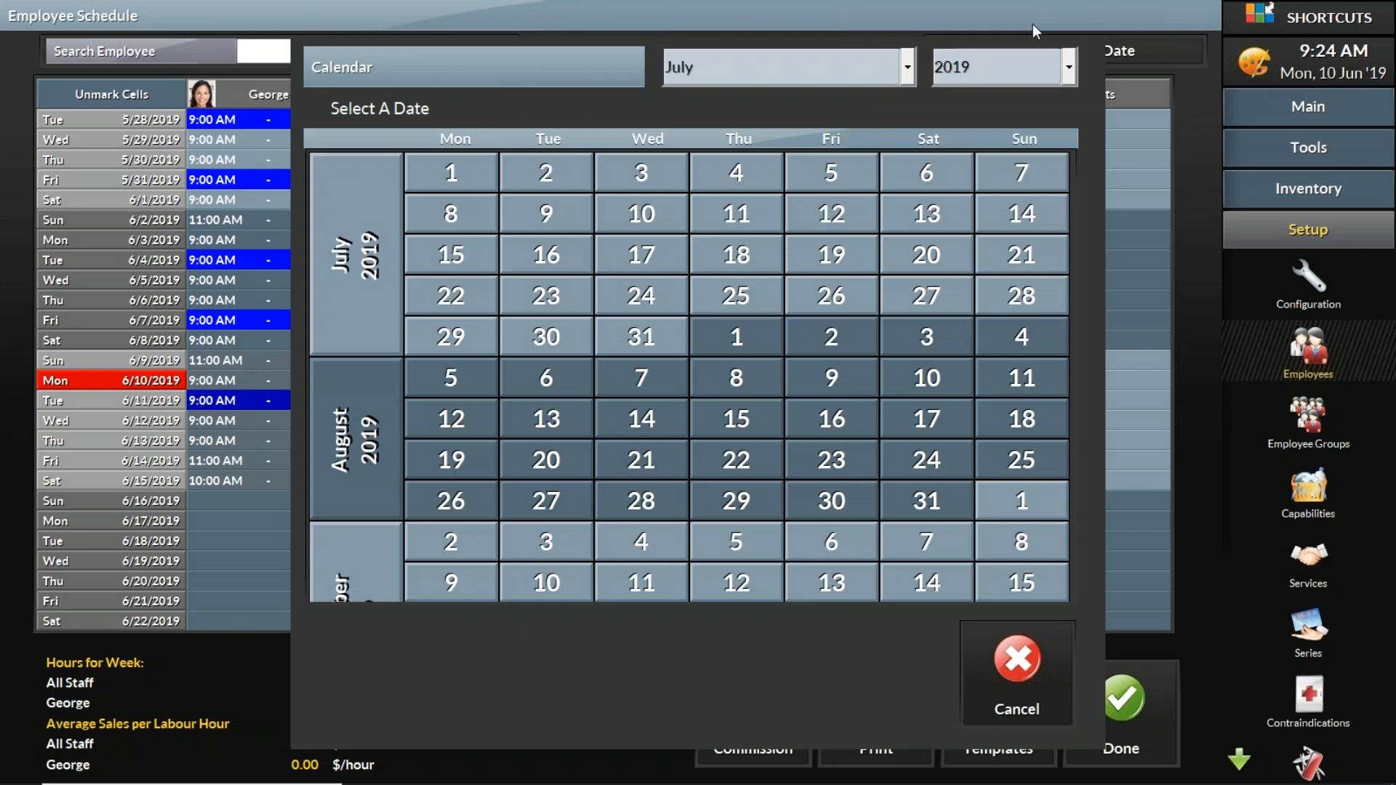
{"action": "left_click", "coordinate": [935, 339]}
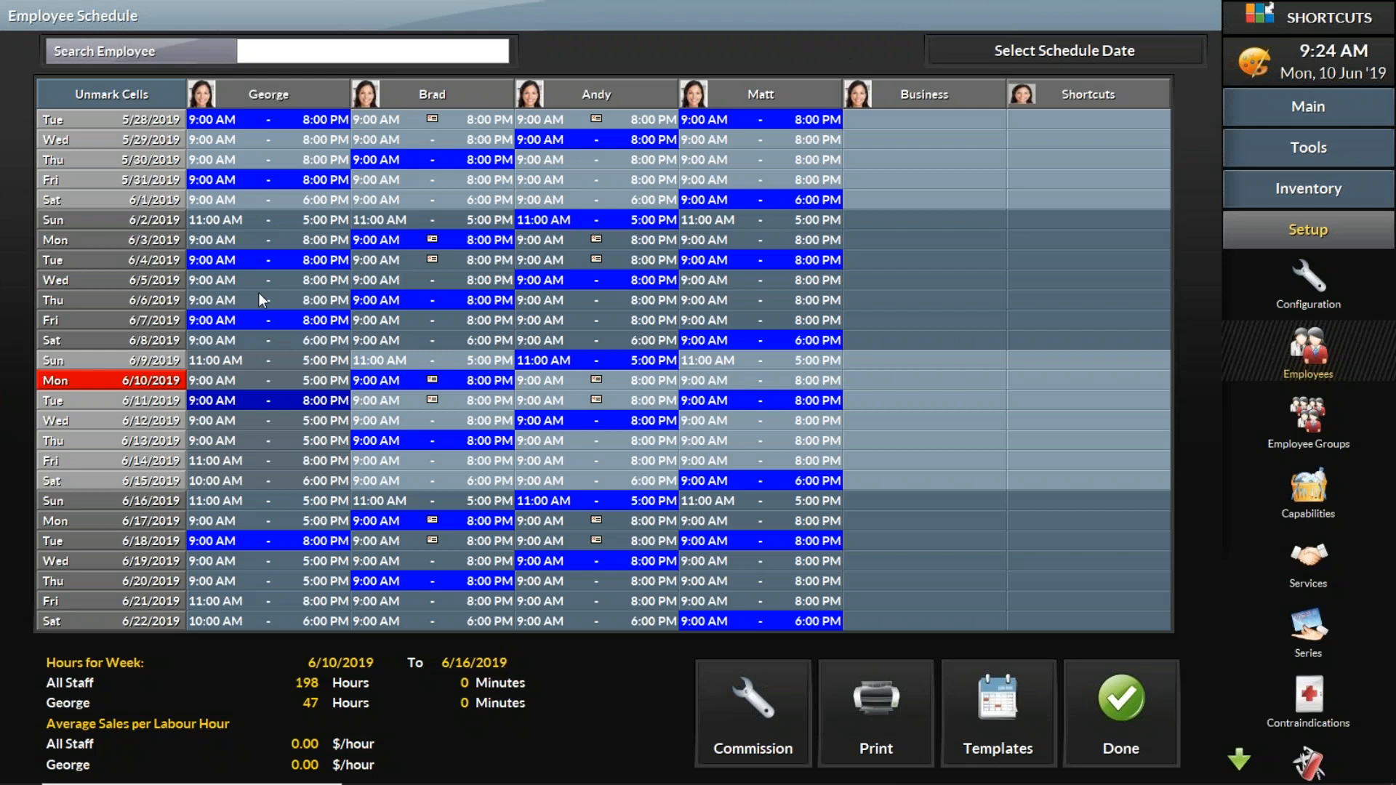
Step: Copy the first employee's June 9 to 15, 2019 shifts to the Business column for the same week
{"action": "left_click", "coordinate": [96, 96]}
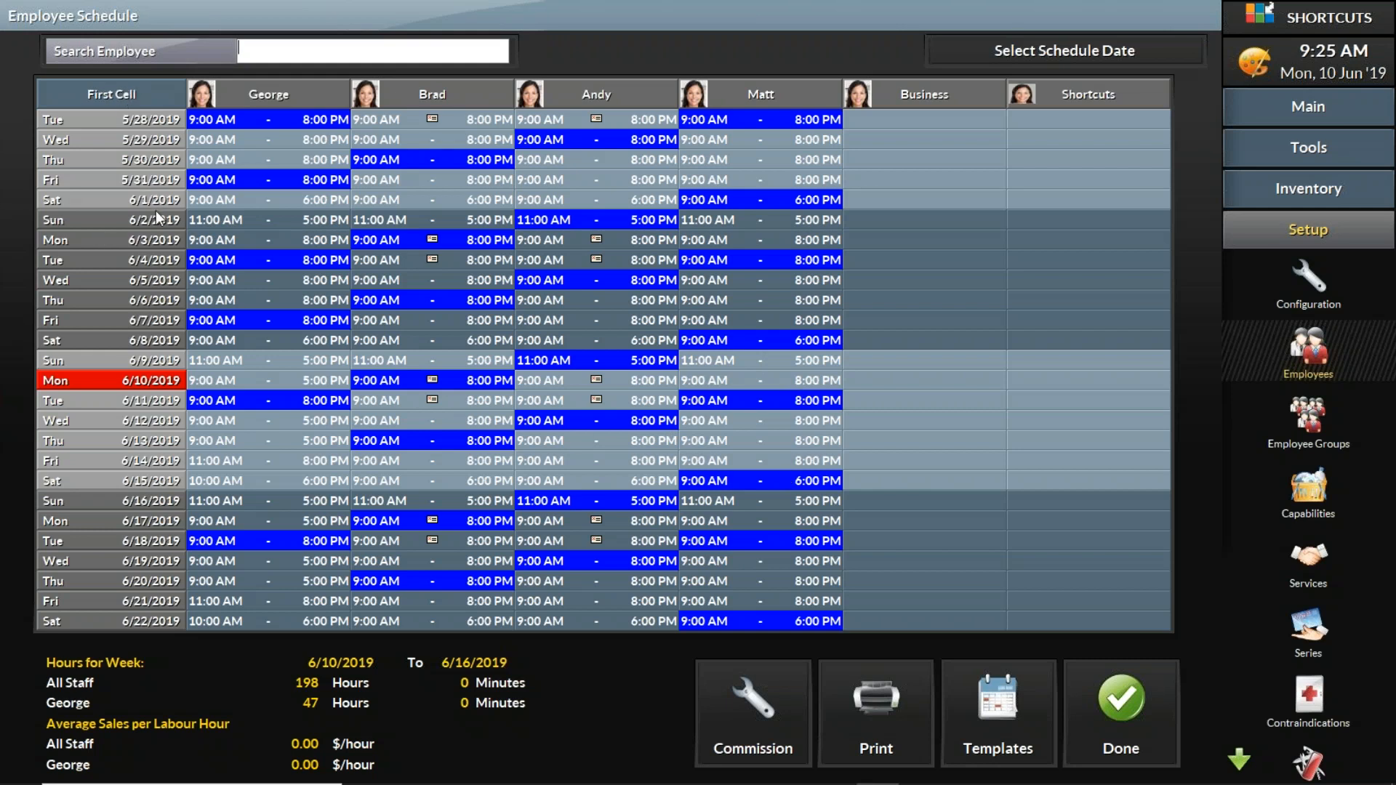
{"action": "left_click", "coordinate": [269, 361]}
{"action": "left_click", "coordinate": [287, 483]}
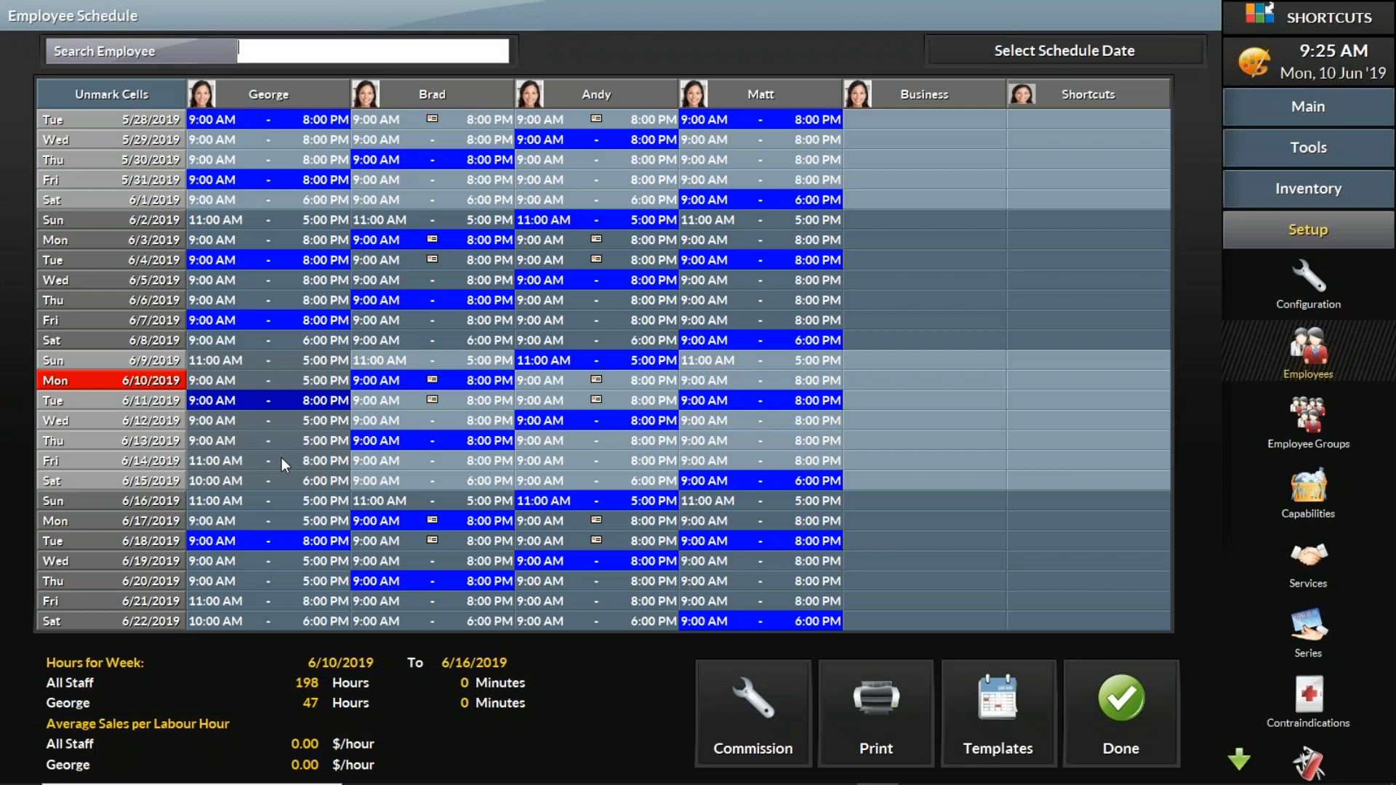
{"action": "left_click_drag", "start_coordinate": [259, 439], "coordinate": [867, 435]}
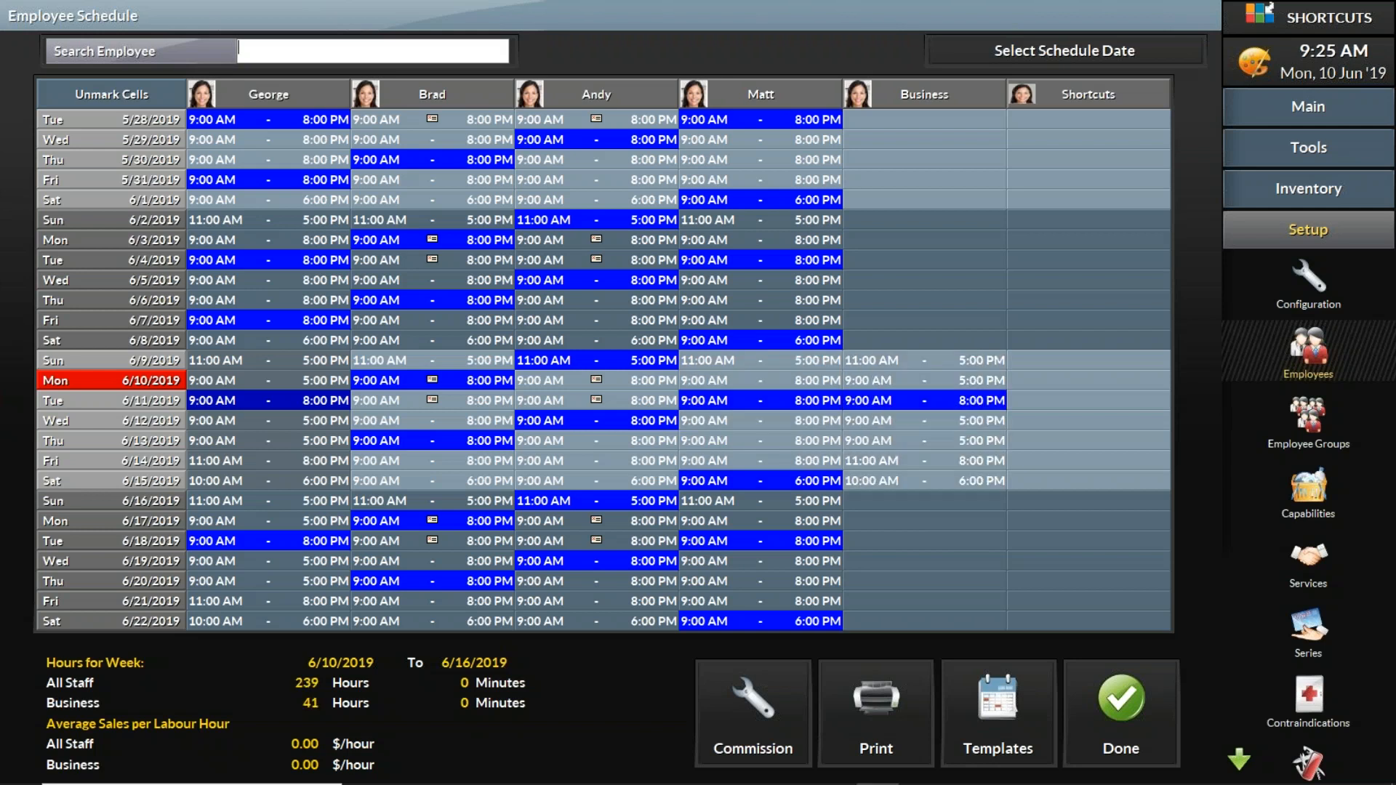
Step: Unmark the copied week and set Business's June 13, 2019 shift type to Day Off
{"action": "left_click", "coordinate": [114, 95]}
{"action": "double_click", "coordinate": [903, 446]}
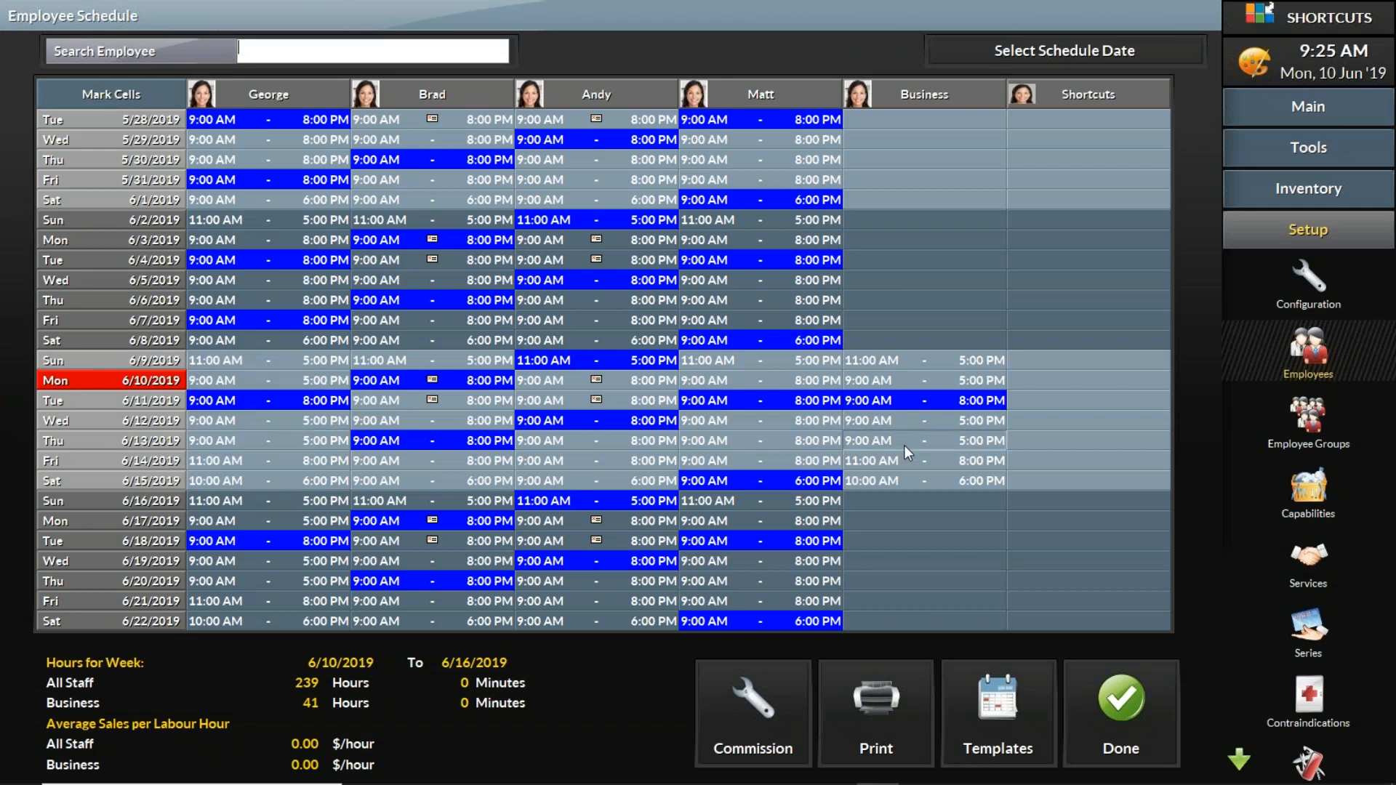
{"action": "left_click", "coordinate": [856, 205]}
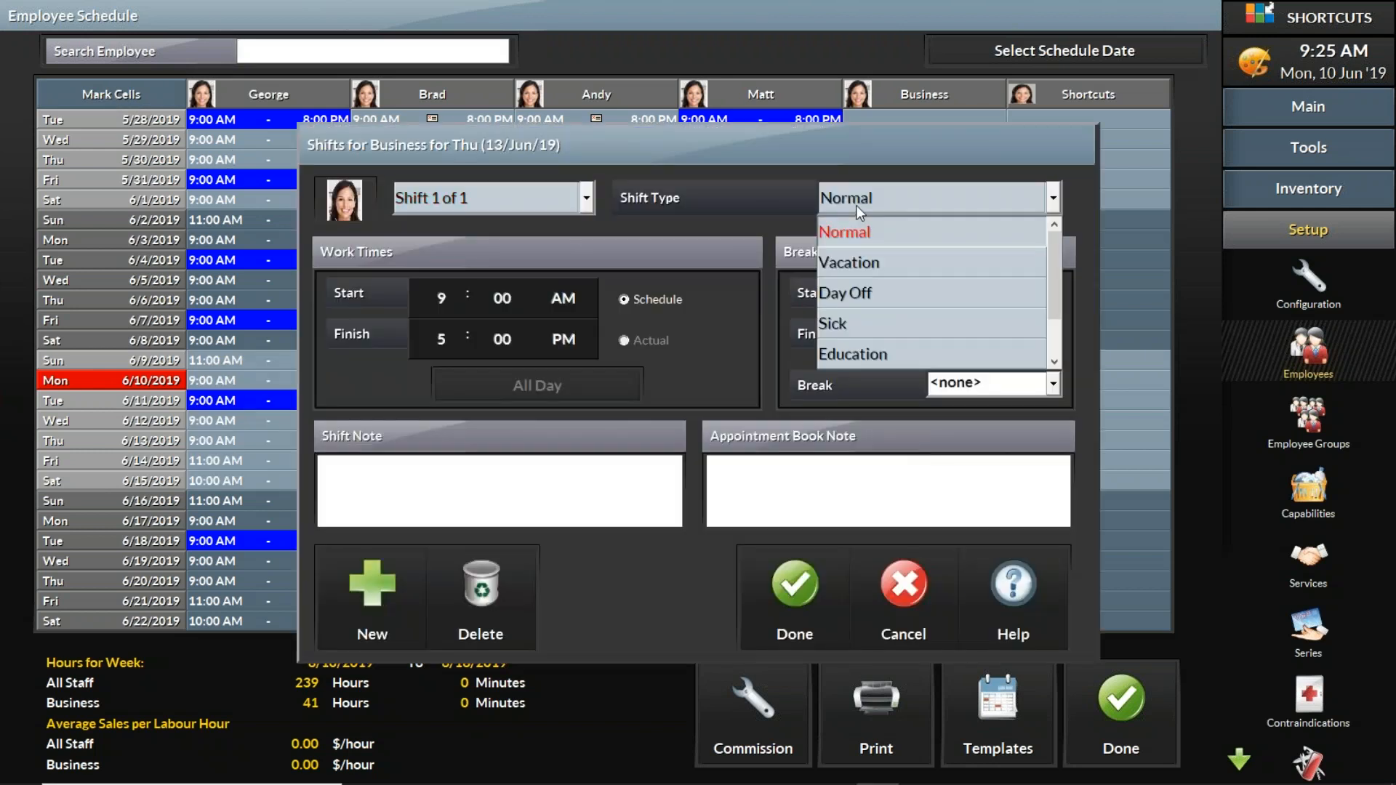
{"action": "left_click", "coordinate": [872, 296]}
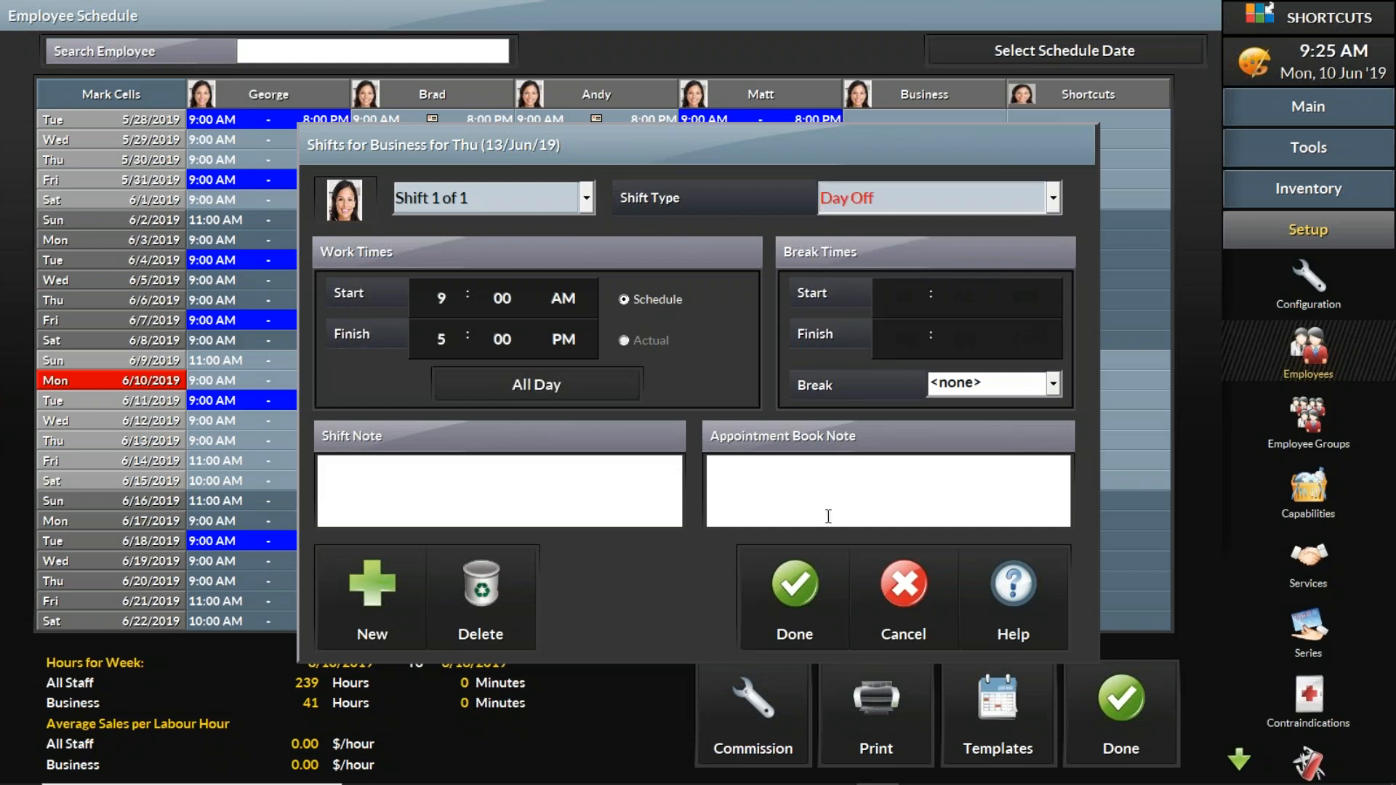
{"action": "left_click", "coordinate": [794, 580]}
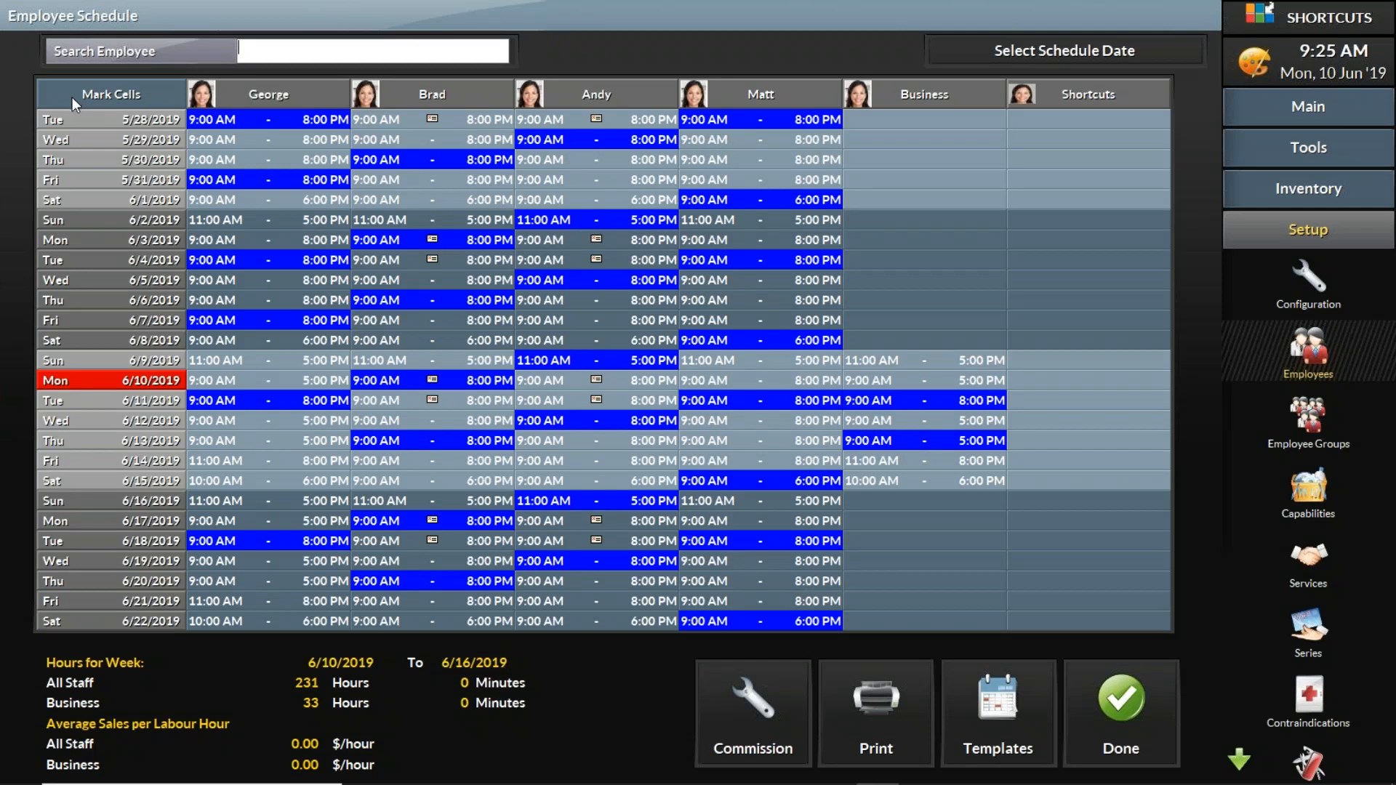
{"action": "left_click", "coordinate": [93, 96]}
{"action": "left_click", "coordinate": [254, 361]}
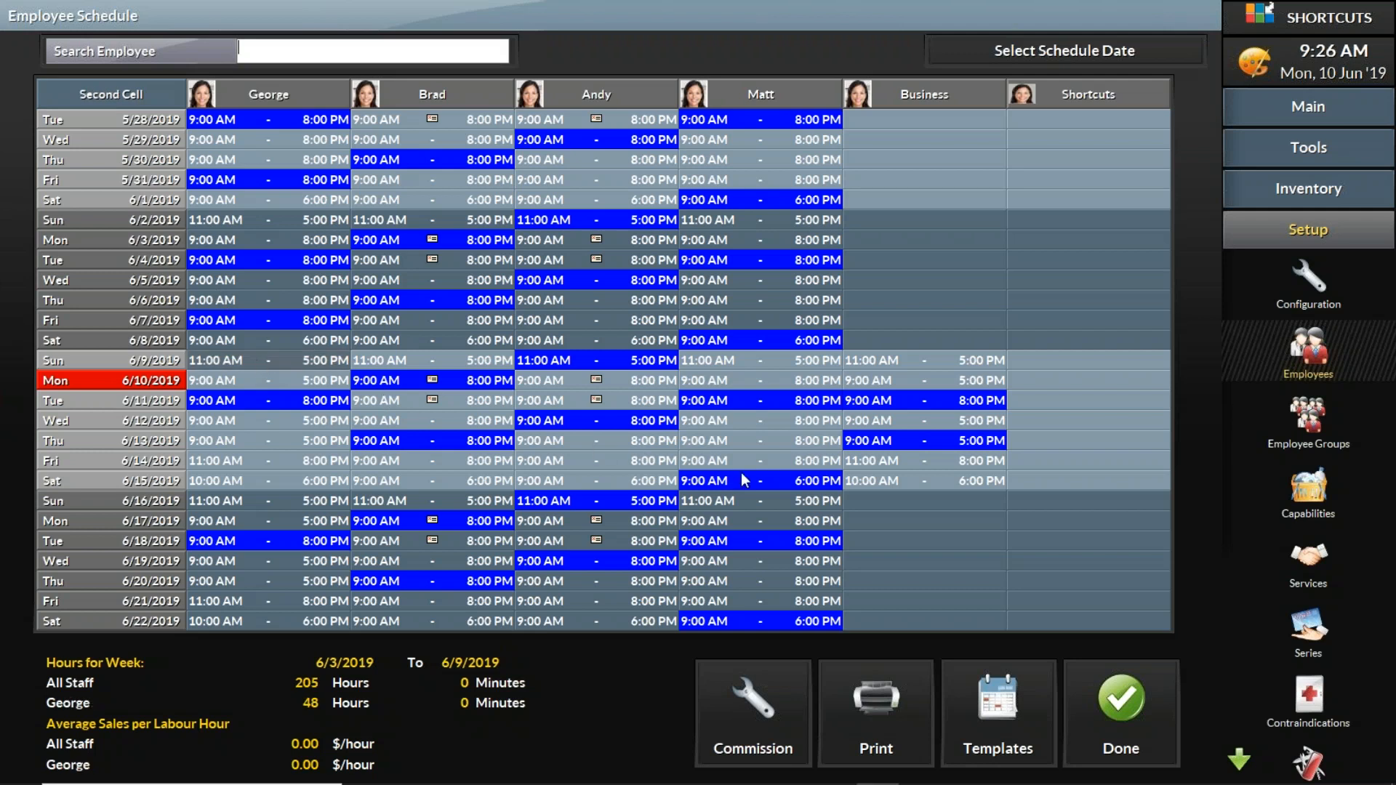
{"action": "left_click", "coordinate": [813, 485]}
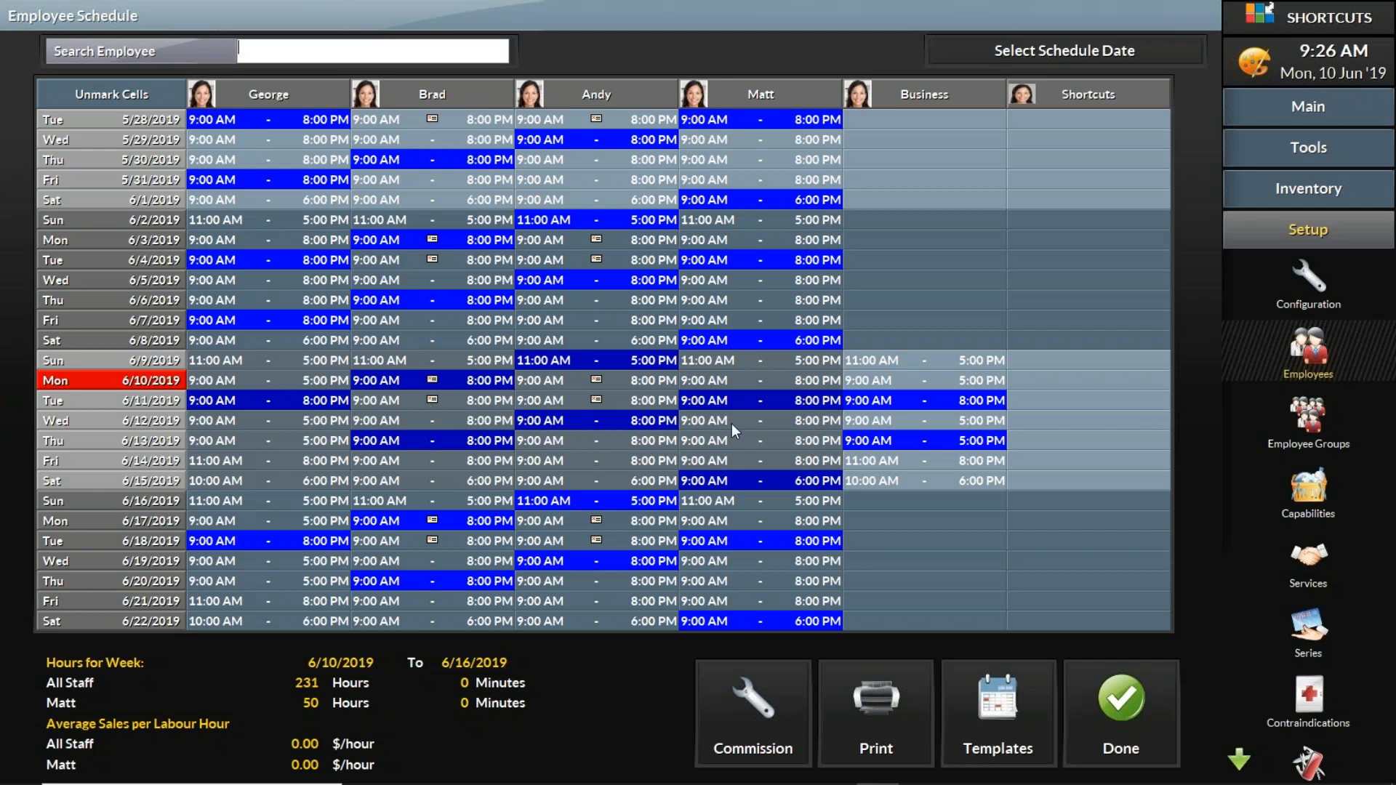
{"action": "right_click", "coordinate": [322, 413]}
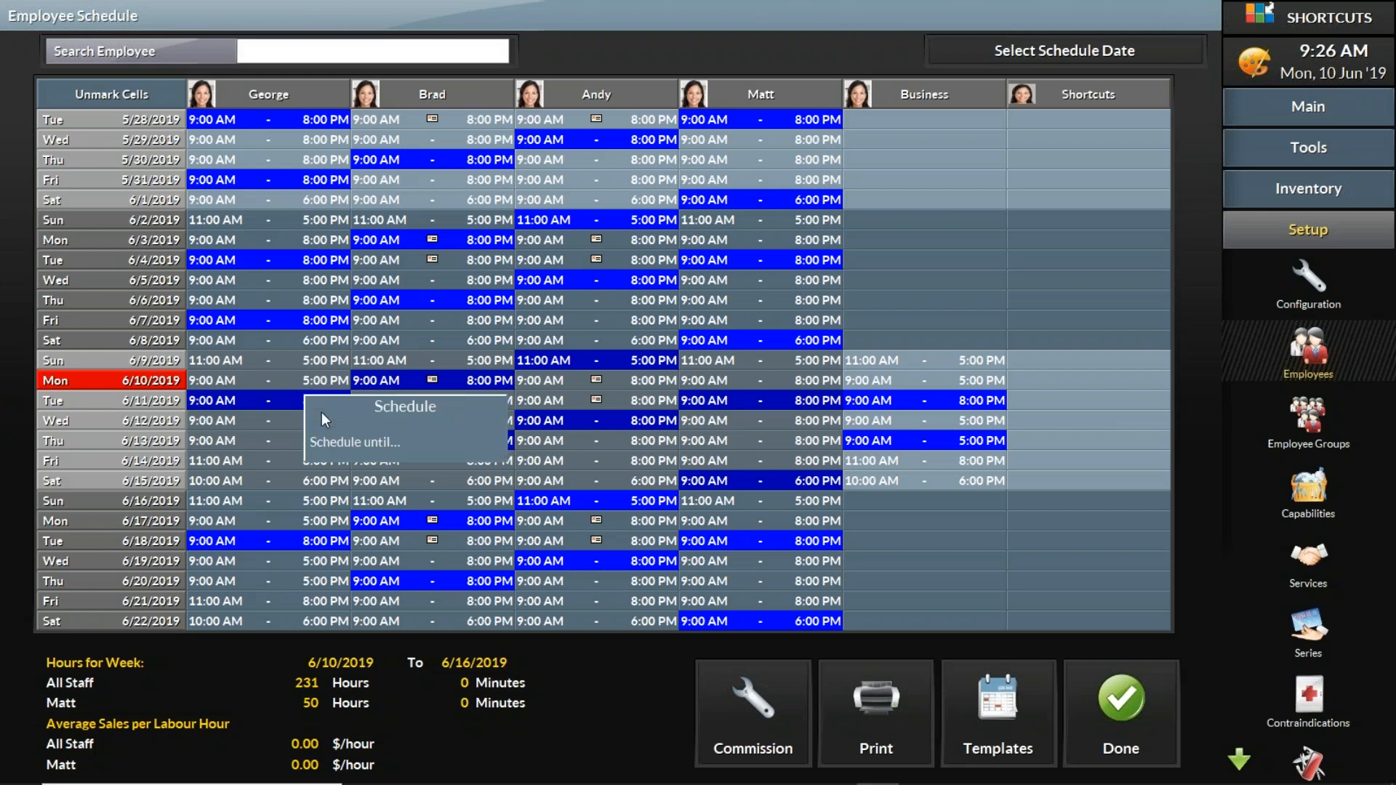
{"action": "left_click", "coordinate": [345, 442]}
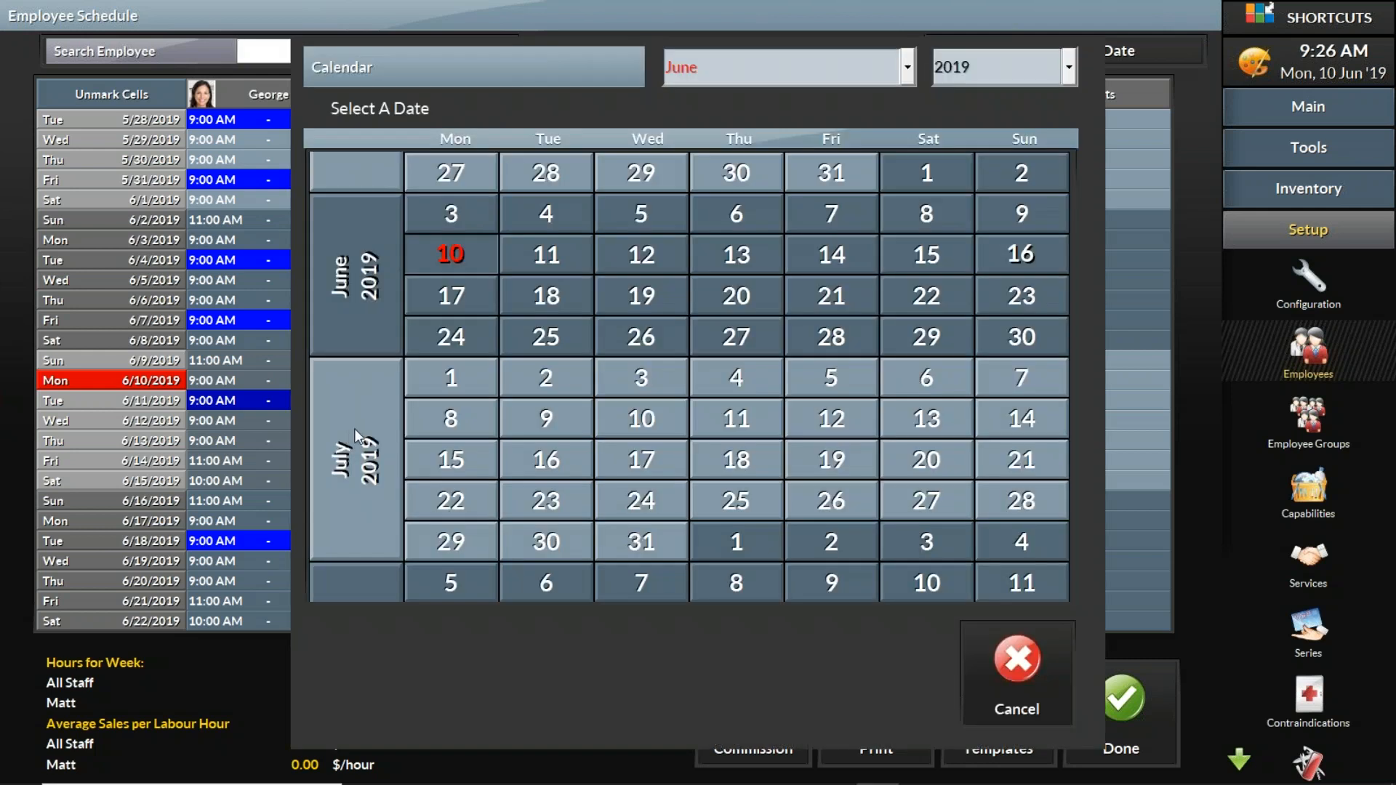
{"action": "left_click_drag", "start_coordinate": [364, 470], "coordinate": [354, 336]}
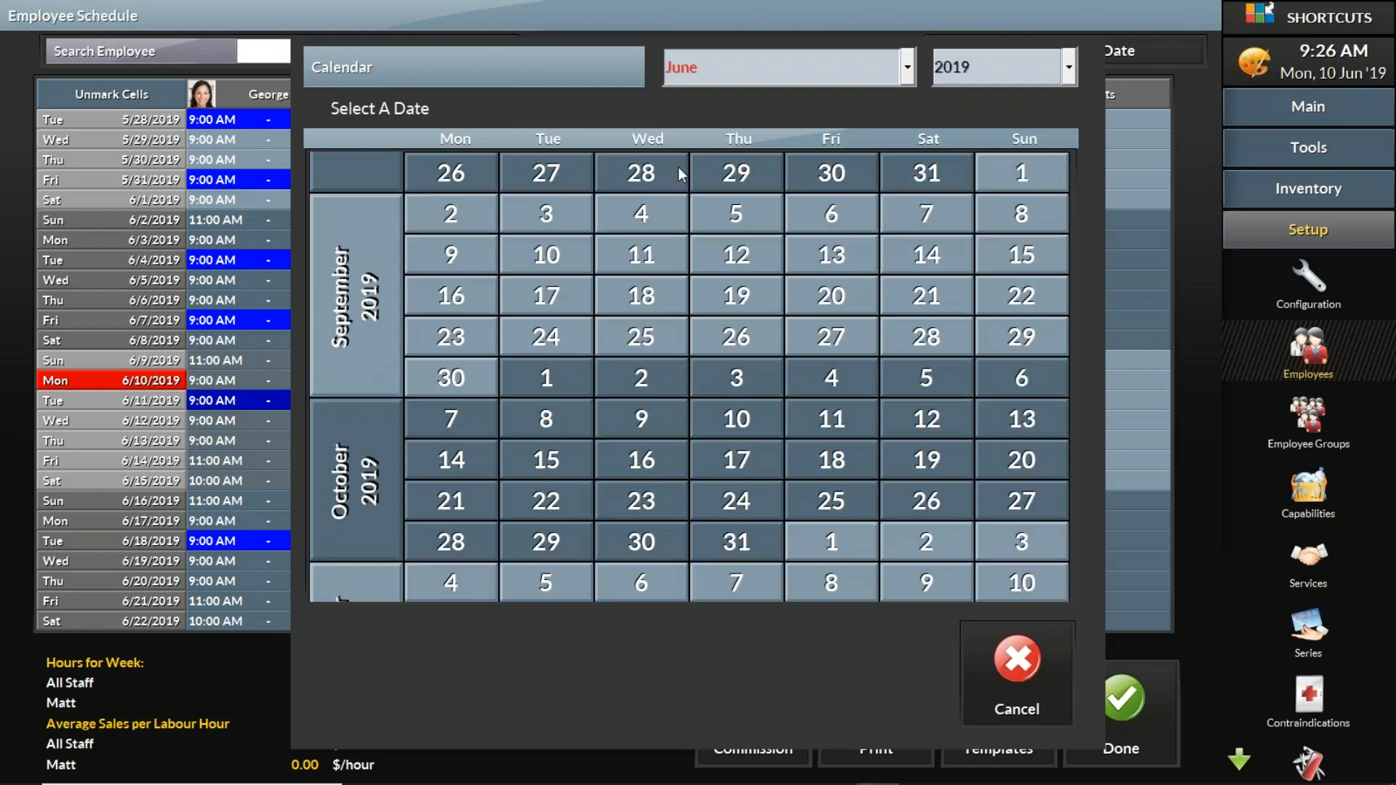
{"action": "left_click", "coordinate": [1022, 664]}
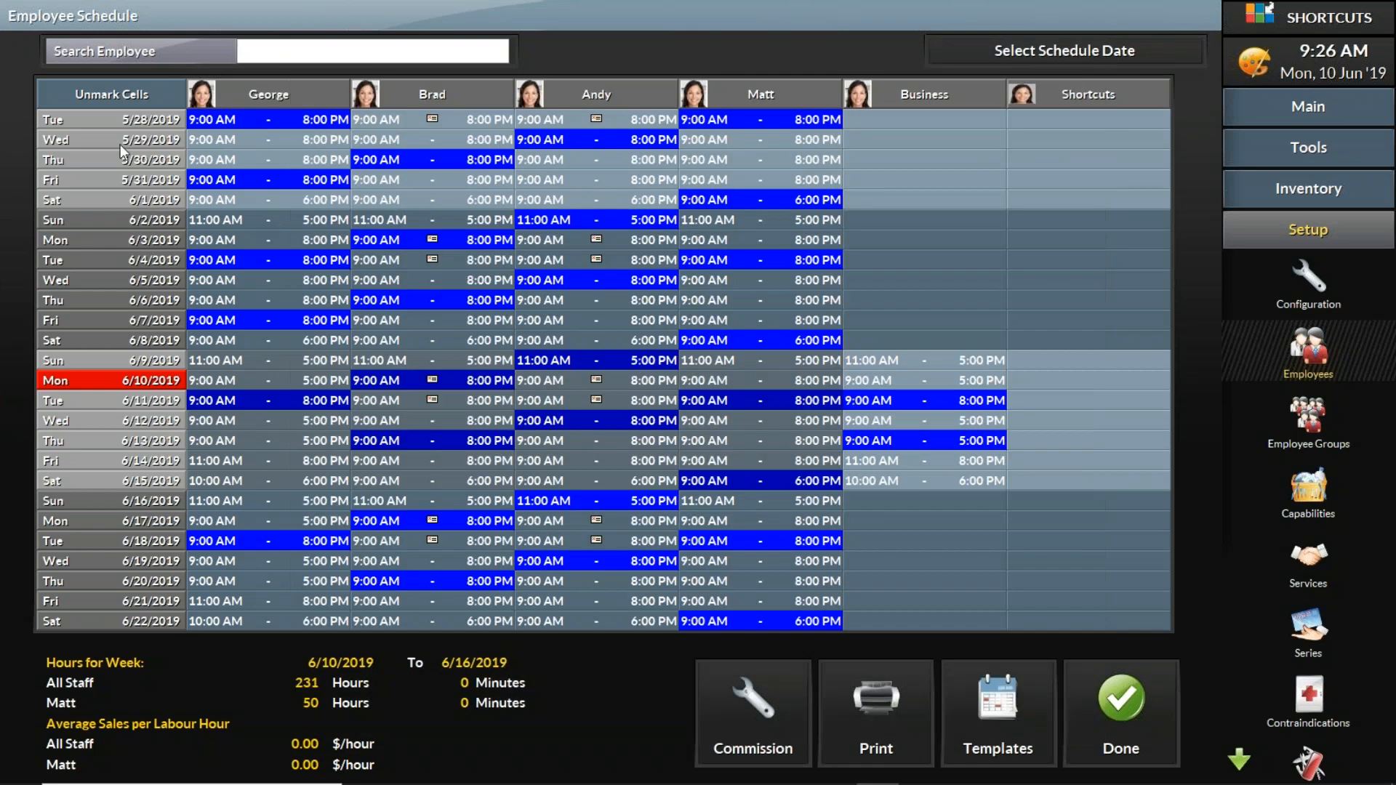
{"action": "left_click", "coordinate": [111, 92]}
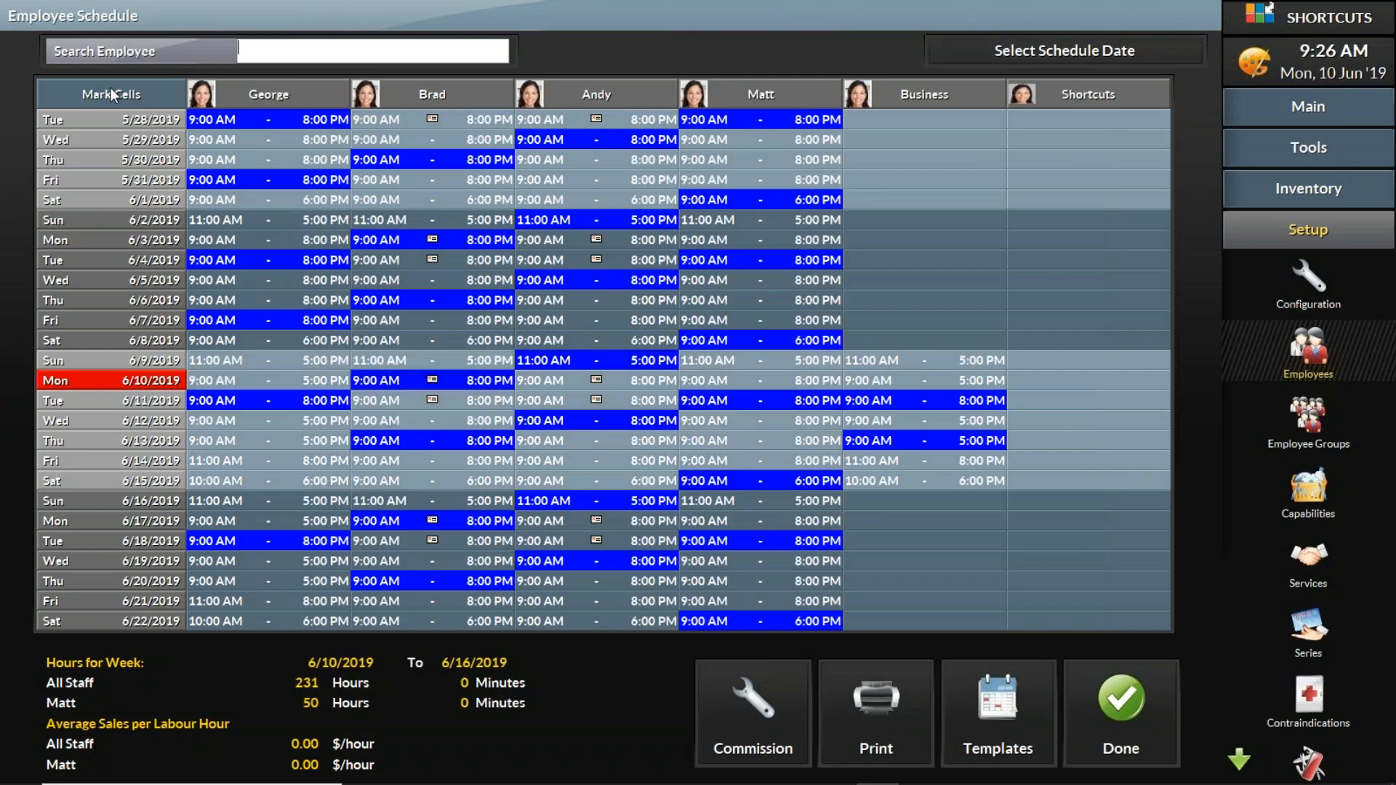
Step: Mark the first four employees' June 2 to 8, 2019 week and repeat that schedule until October 5, 2019
{"action": "left_click", "coordinate": [110, 92]}
{"action": "left_click", "coordinate": [242, 219]}
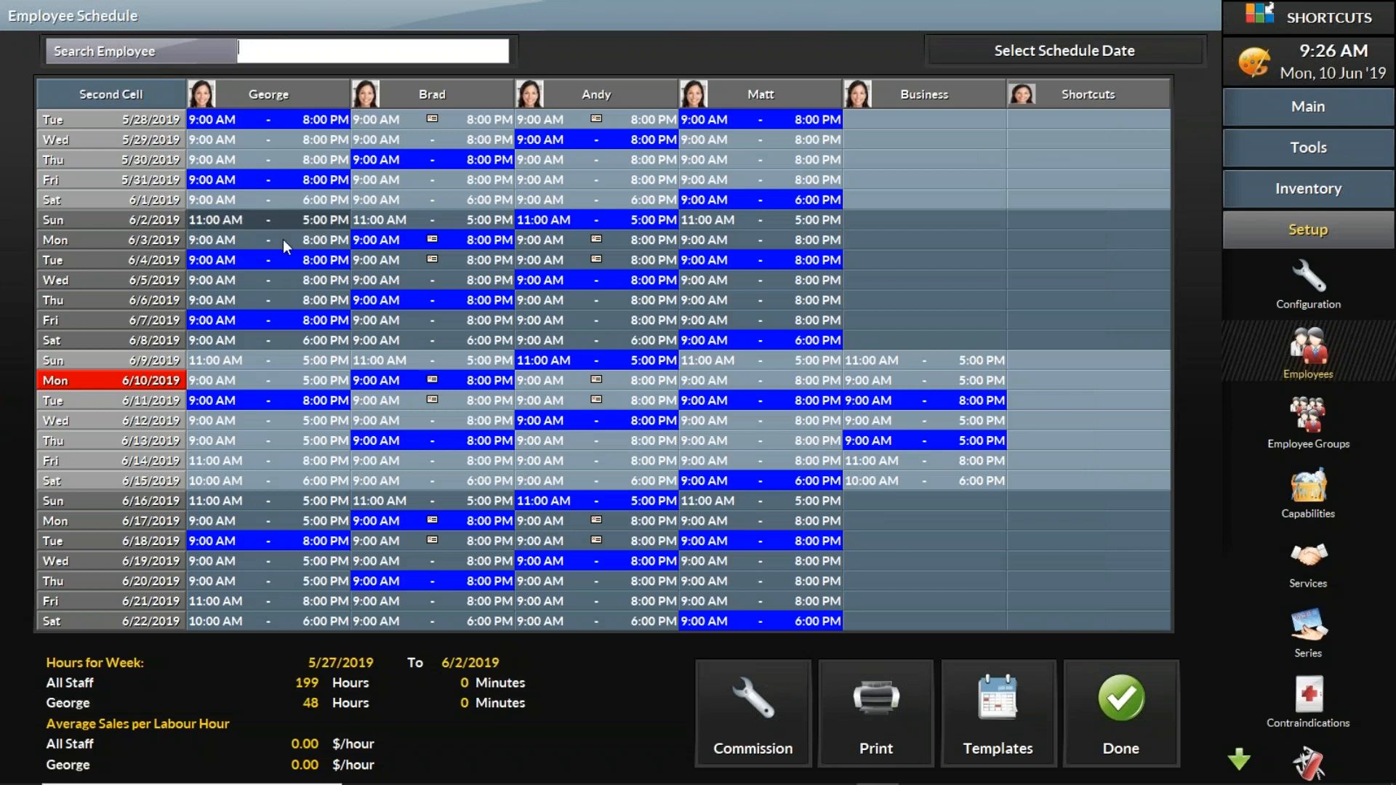
{"action": "left_click", "coordinate": [736, 341]}
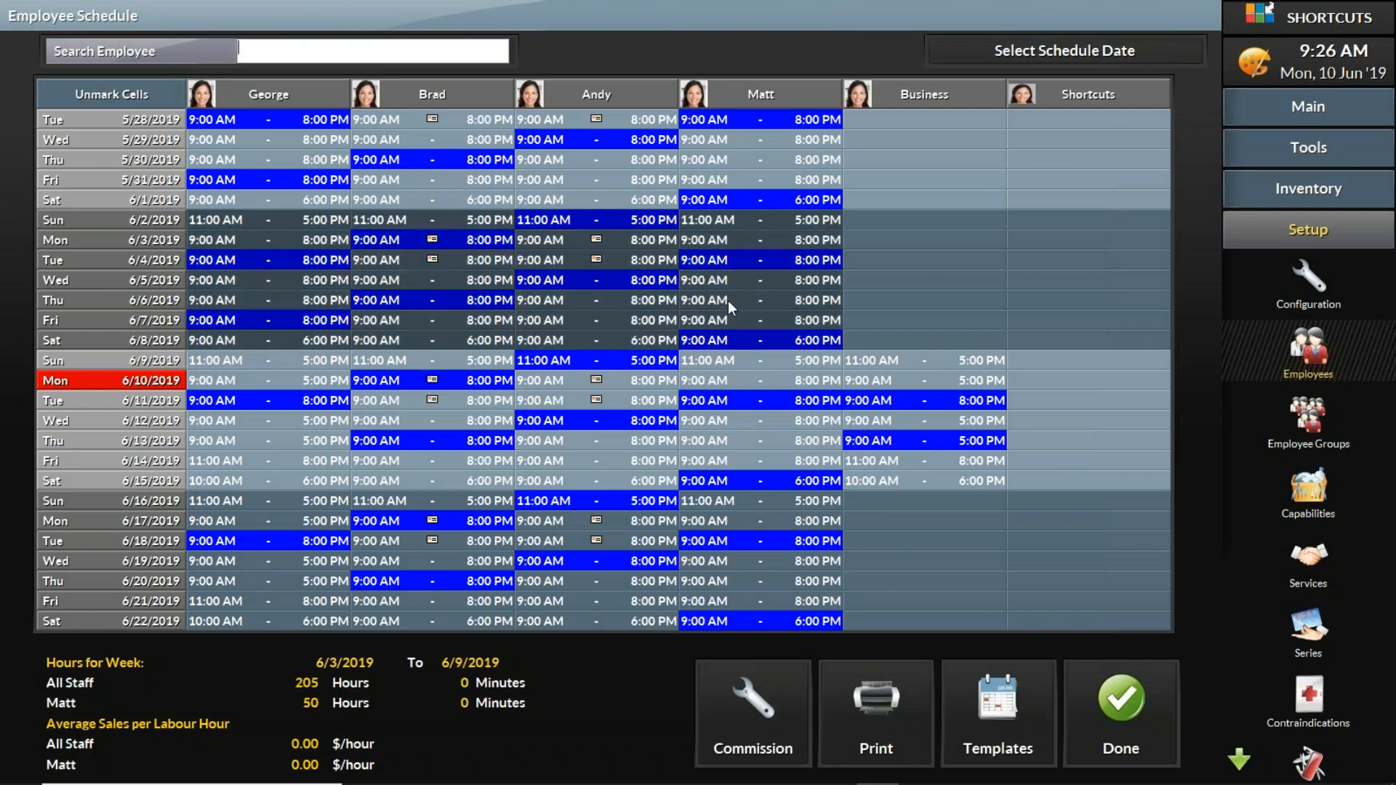
{"action": "right_click", "coordinate": [727, 300]}
{"action": "left_click", "coordinate": [756, 332]}
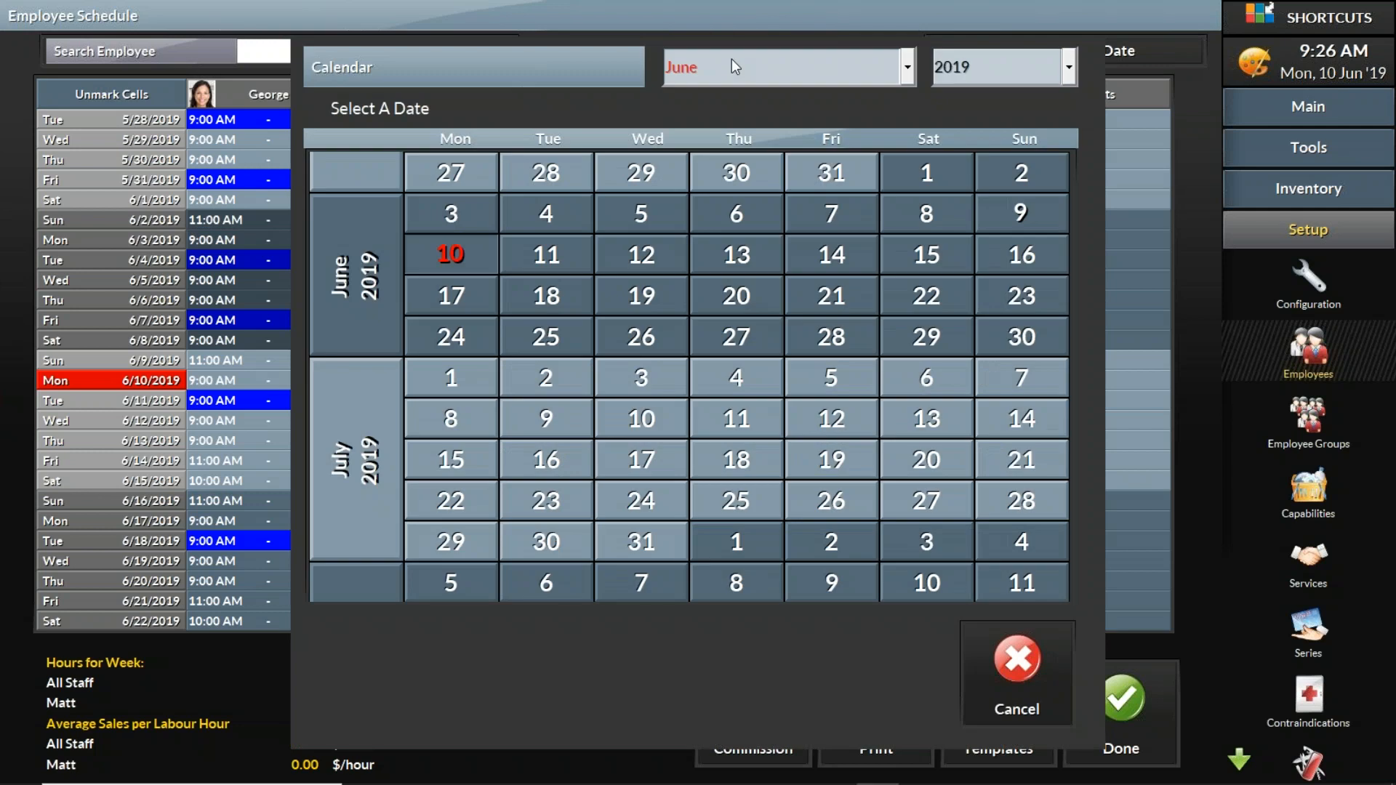
{"action": "left_click", "coordinate": [731, 62]}
{"action": "left_click", "coordinate": [763, 396]}
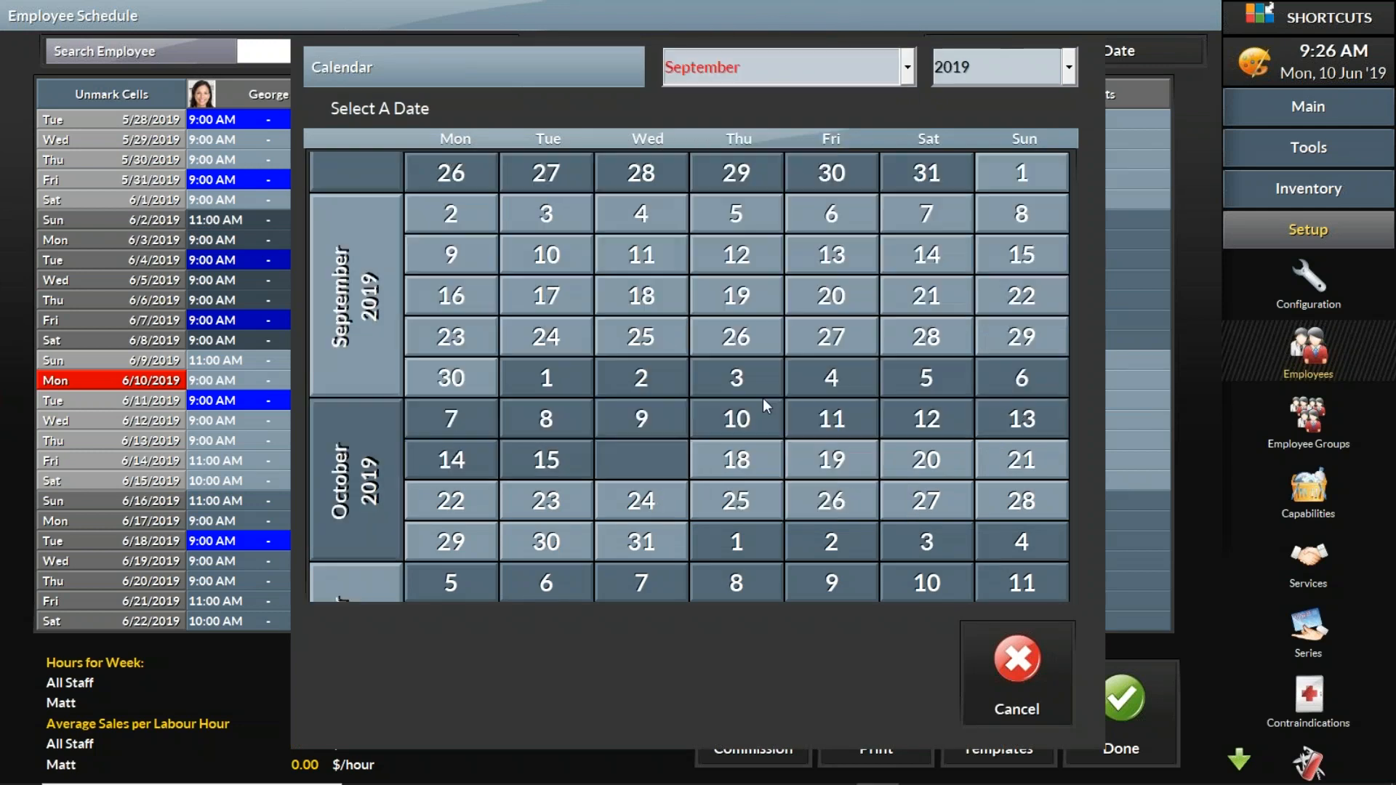
{"action": "left_click", "coordinate": [929, 378]}
{"action": "left_click", "coordinate": [924, 440]}
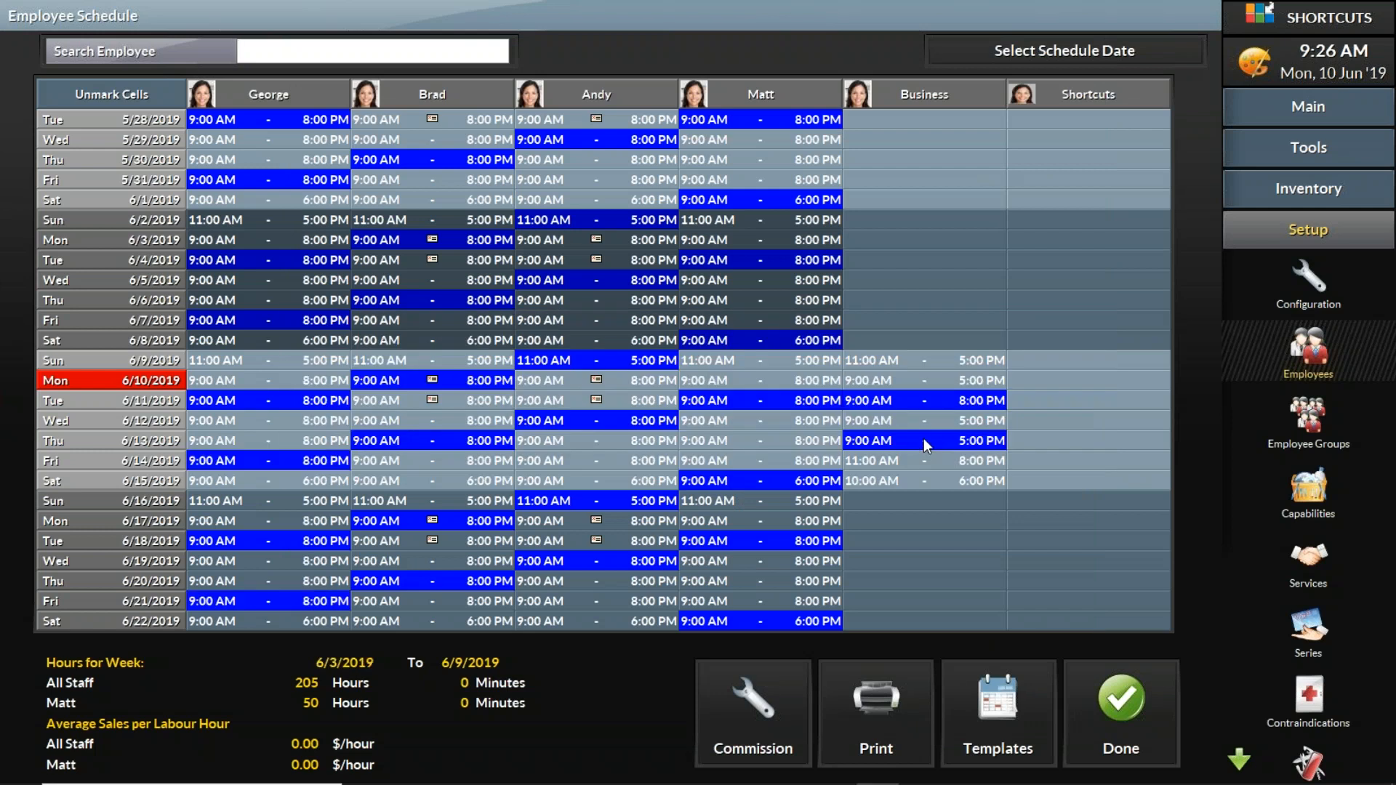
Step: Unmark the June 2 to 8, 2019 cells in the employee schedule
{"action": "left_click", "coordinate": [138, 91]}
{"action": "left_click", "coordinate": [134, 95]}
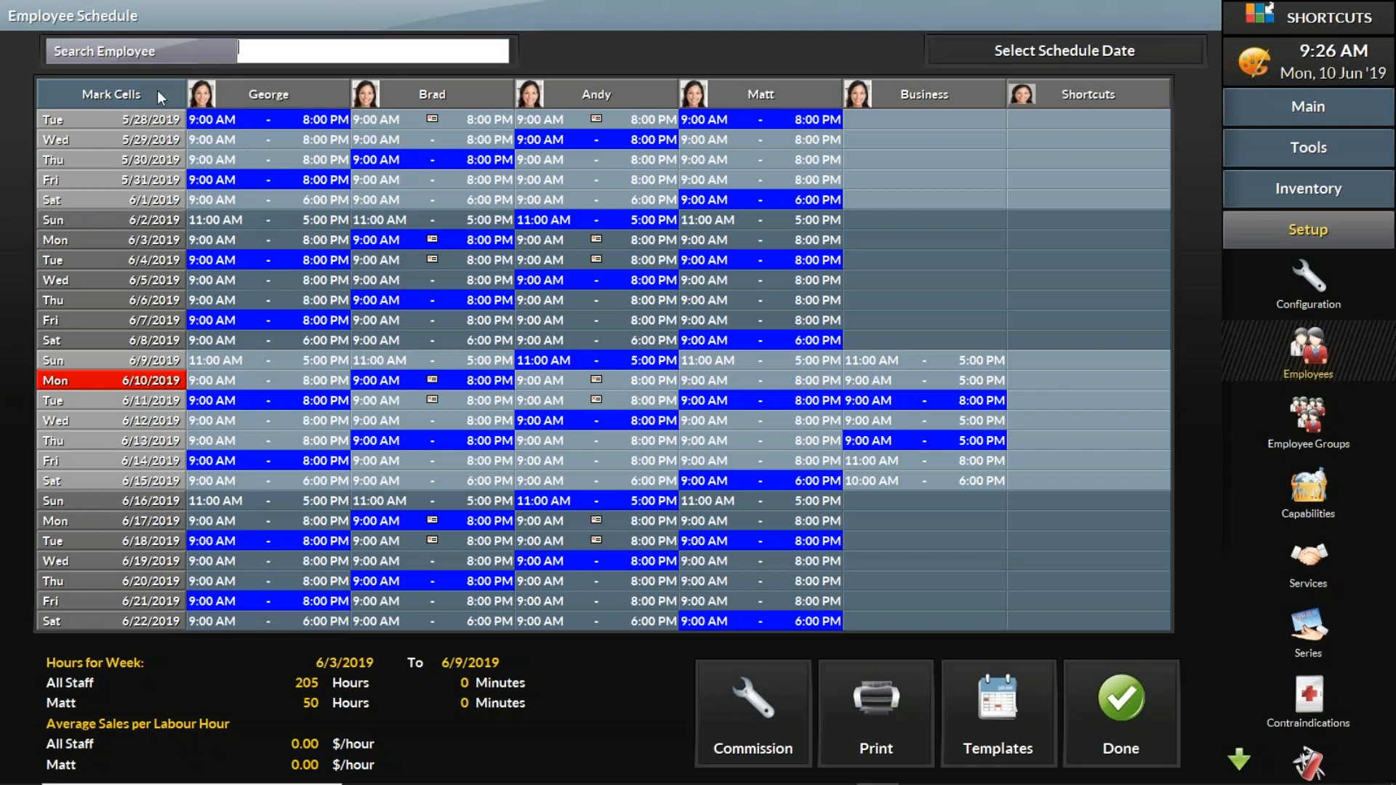
{"action": "left_click", "coordinate": [1136, 724]}
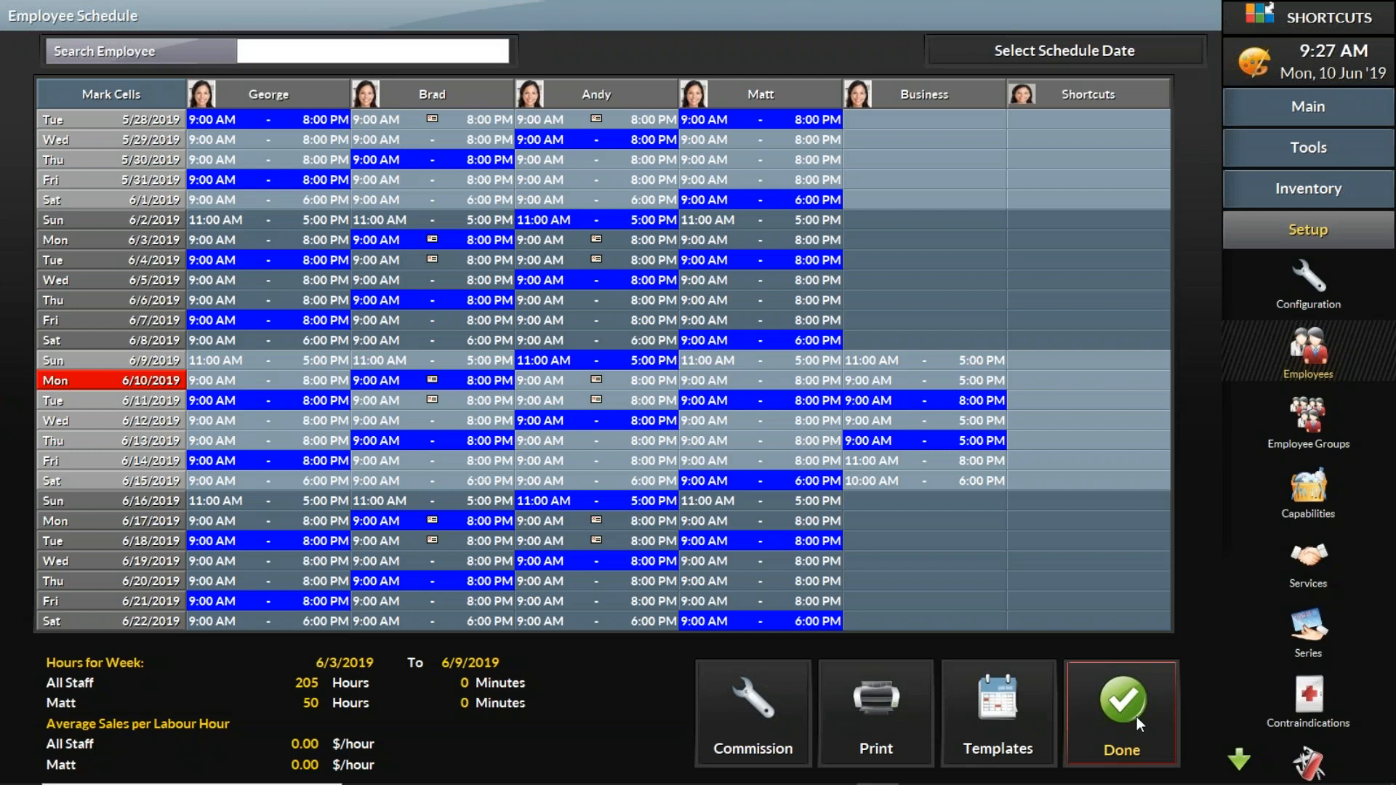
Step: Switch to PowerPoint and start the slide show from the Creating Commissions slide
{"action": "mouse_move", "coordinate": [743, 779]}
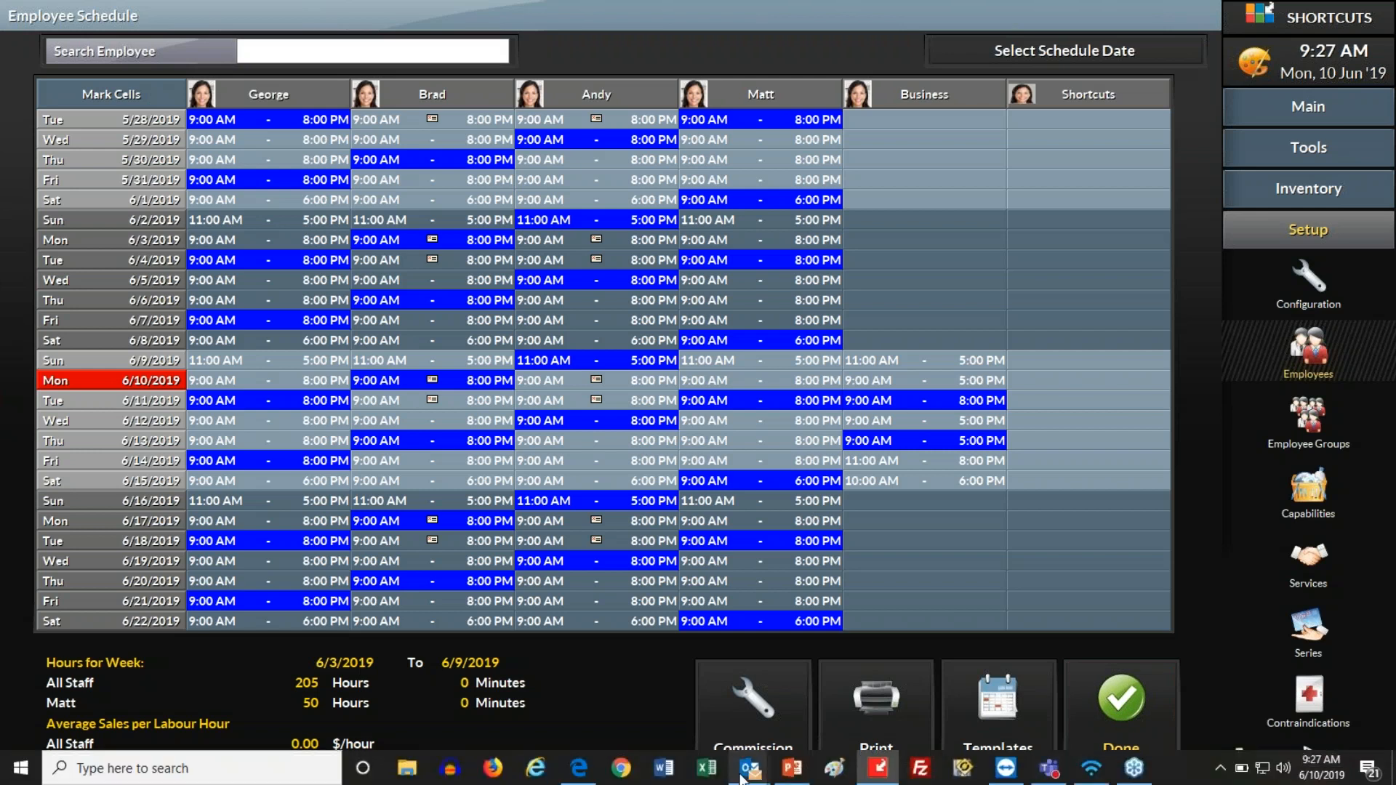
{"action": "left_click", "coordinate": [796, 775]}
{"action": "left_click", "coordinate": [193, 344]}
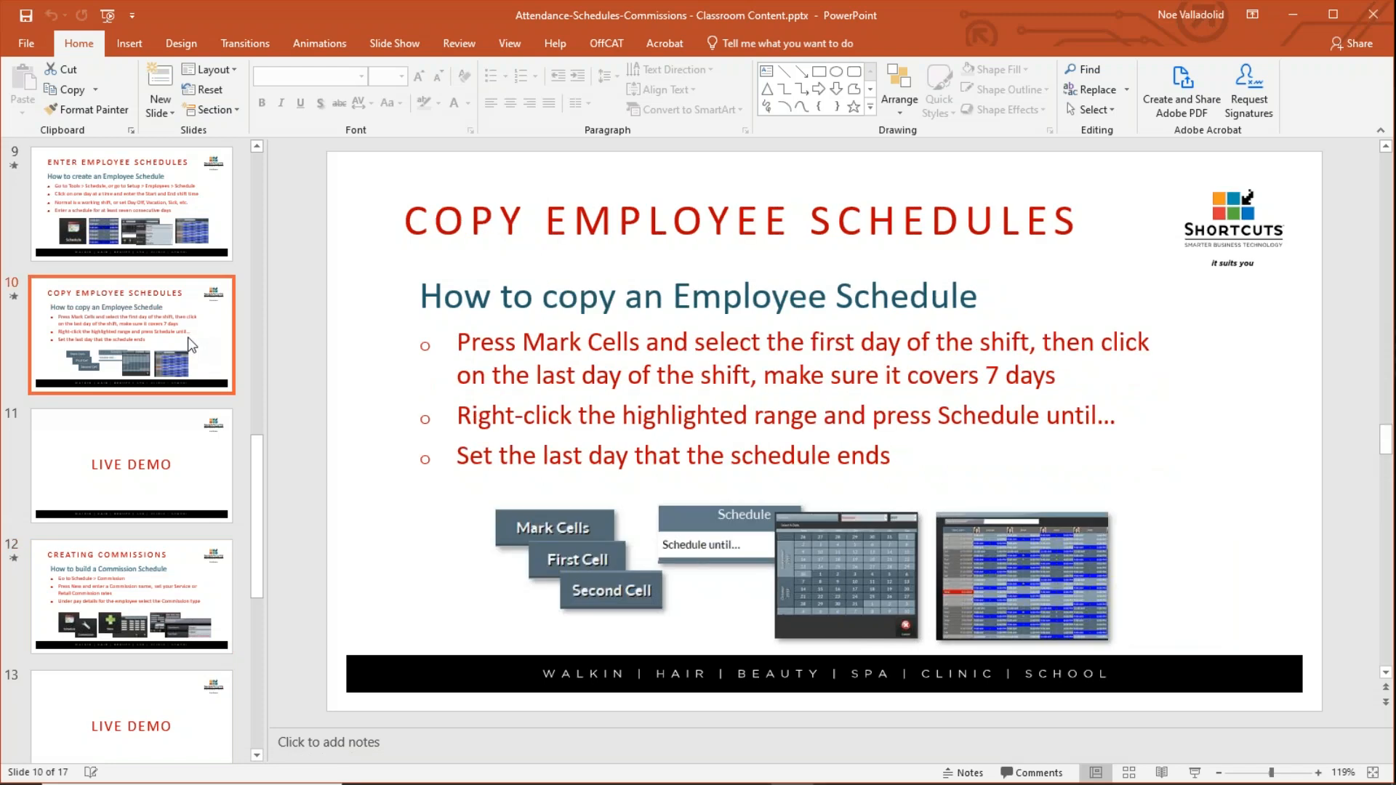
{"action": "left_click", "coordinate": [162, 579]}
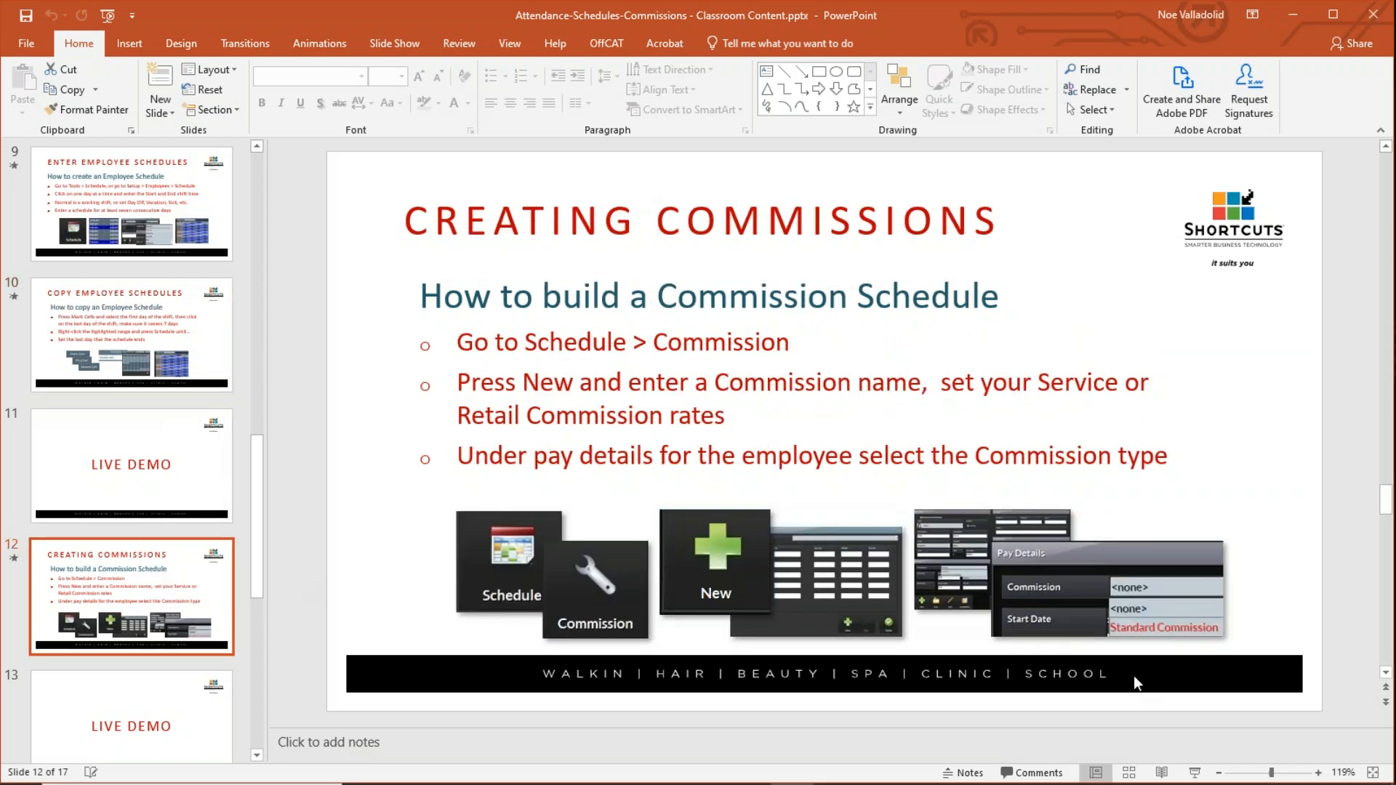
{"action": "left_click", "coordinate": [1199, 773]}
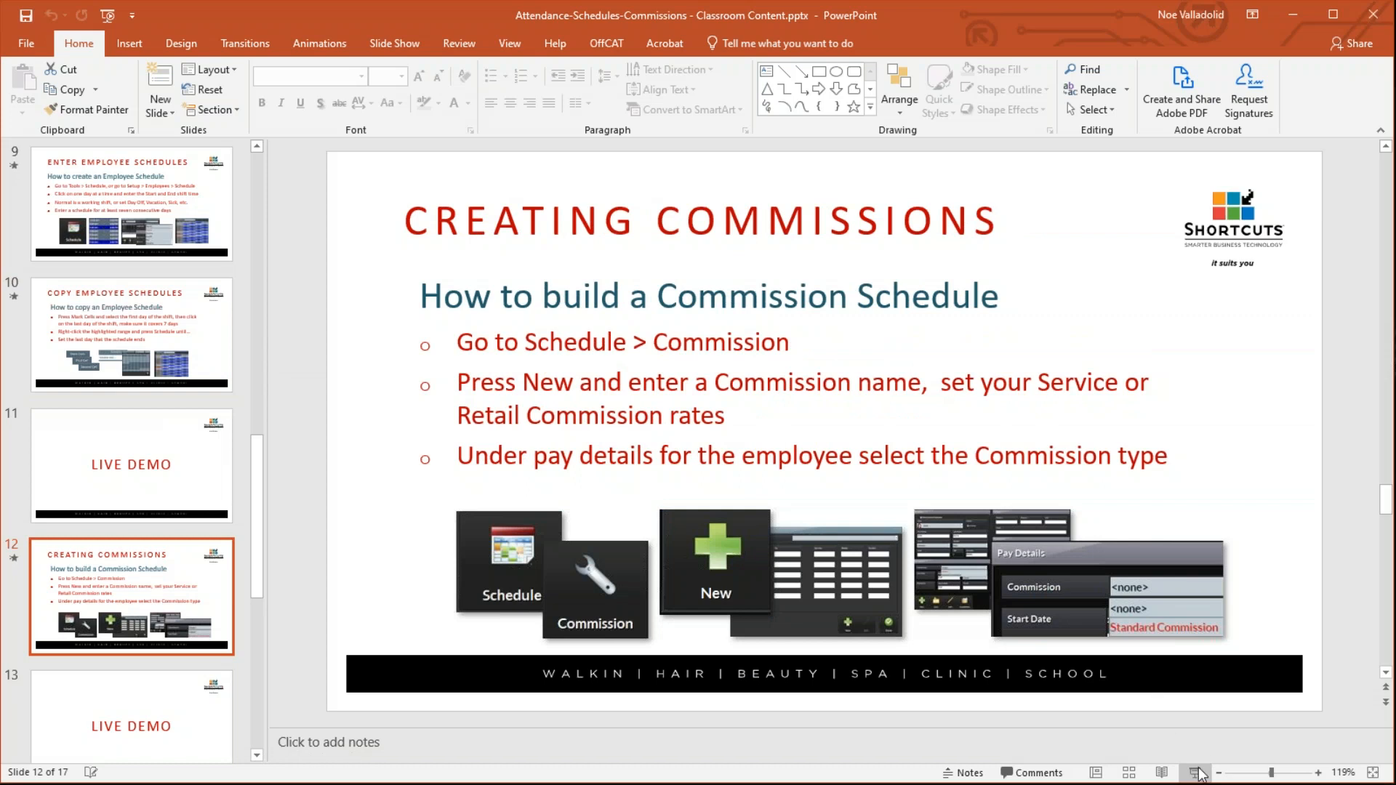
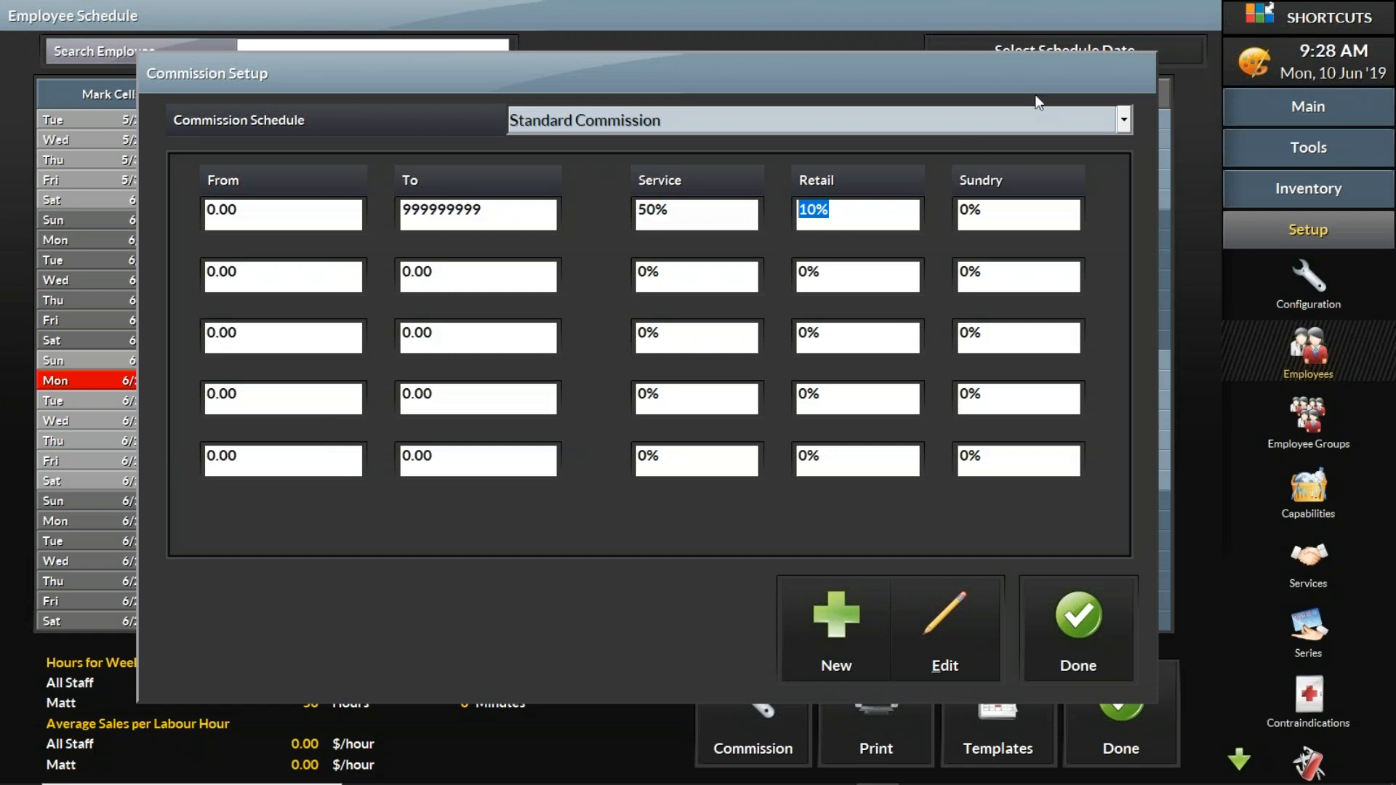
Step: Set the first Standard Commission tier's upper limit to 1000, Service to 40% and Retail to 2%
{"action": "left_click", "coordinate": [1219, 37]}
{"action": "left_click_drag", "start_coordinate": [1000, 222], "coordinate": [945, 201]}
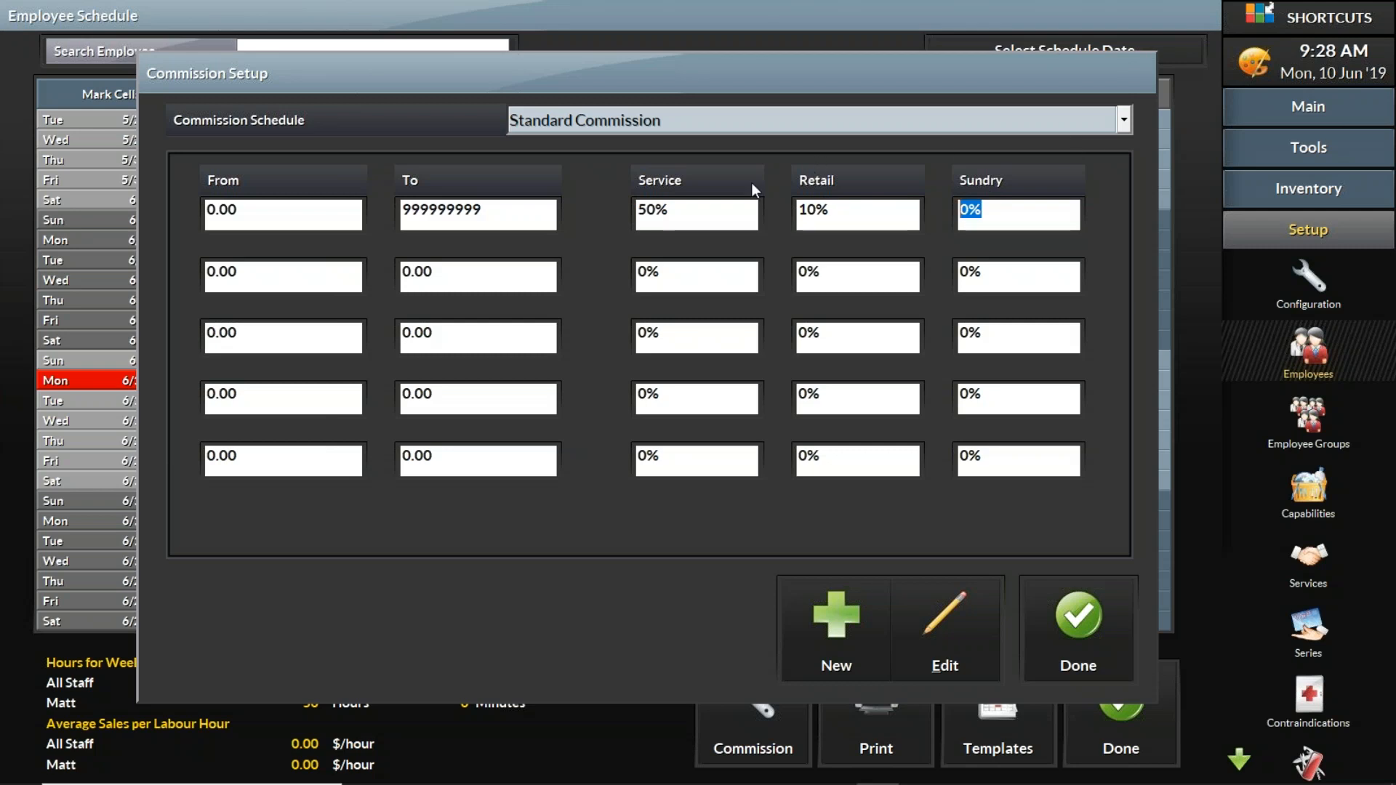
{"action": "left_click_drag", "start_coordinate": [507, 214], "coordinate": [313, 218]}
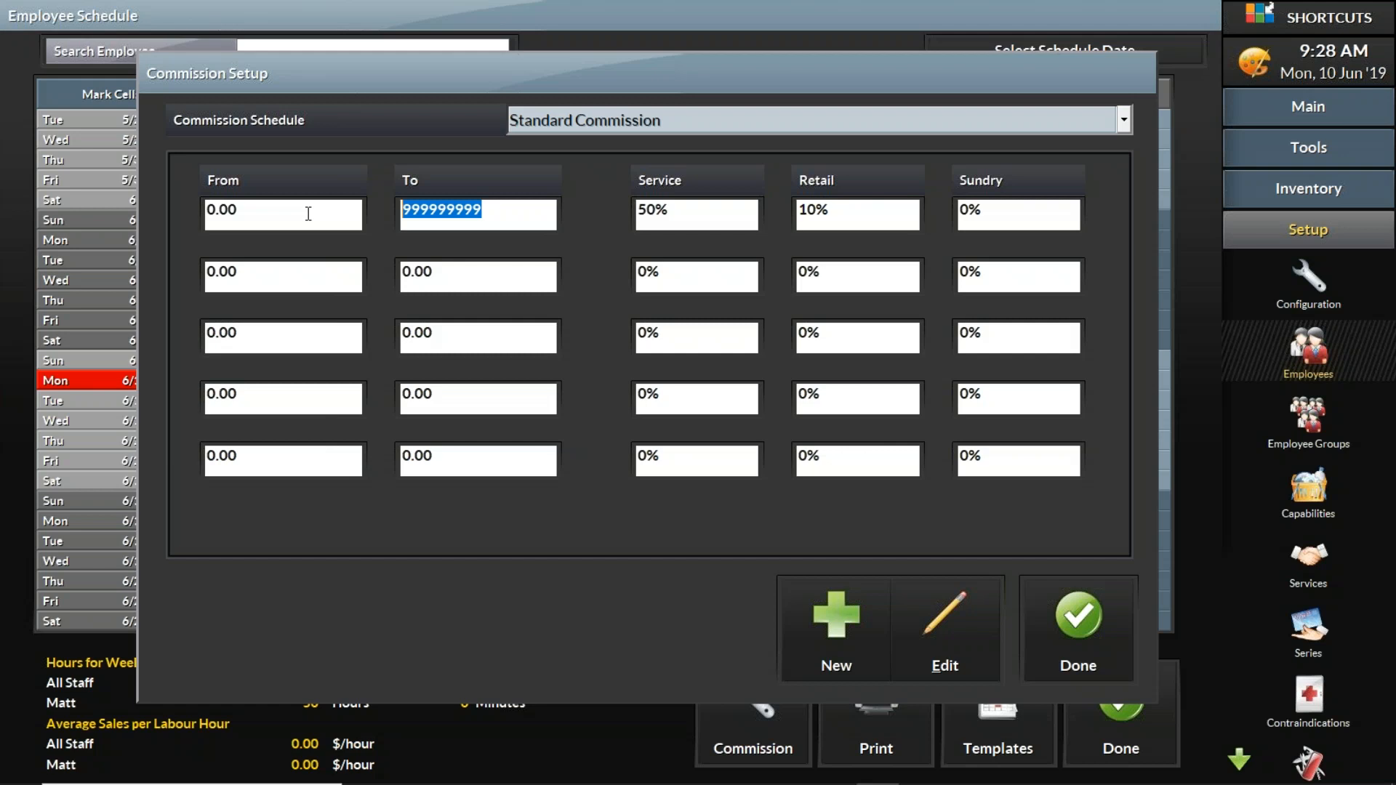
{"action": "type", "text": "1000"}
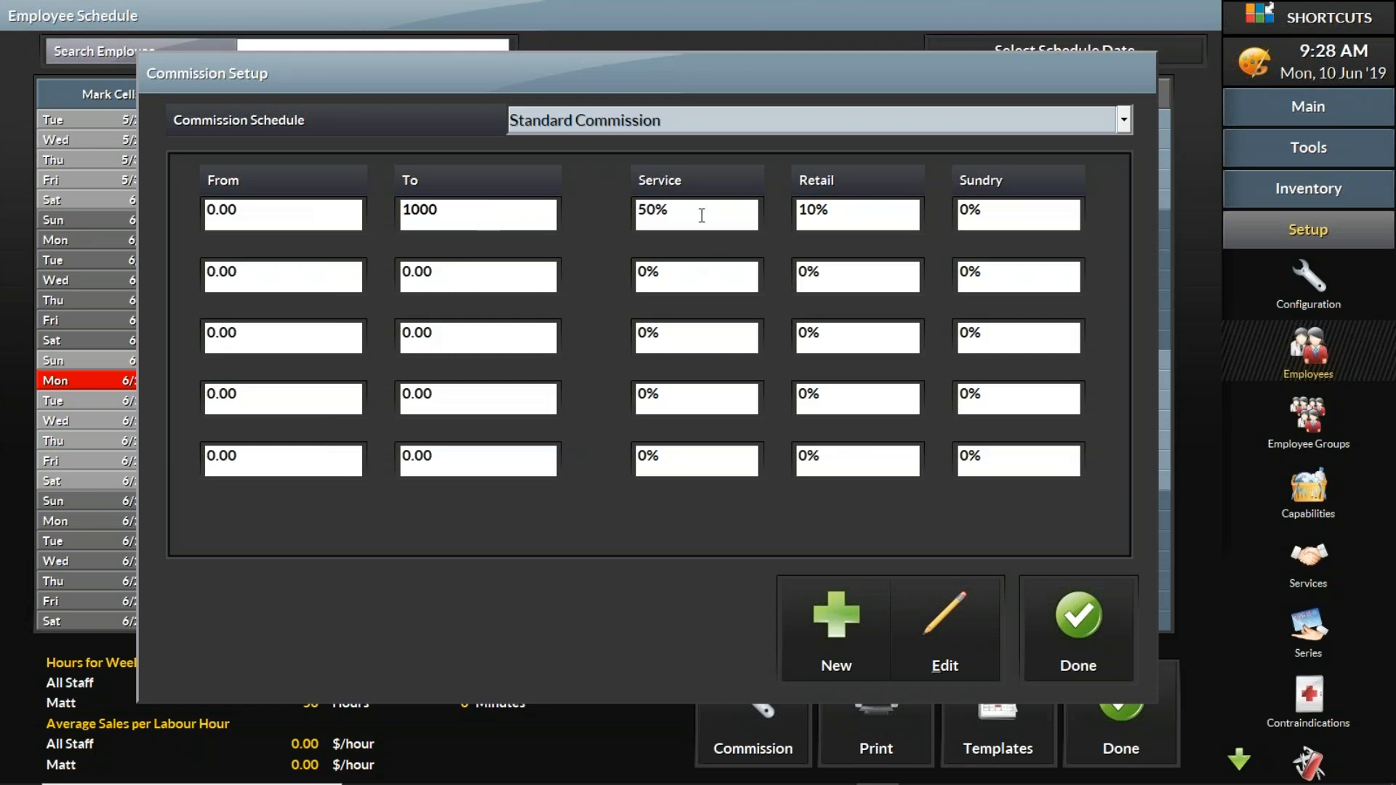
{"action": "left_click_drag", "start_coordinate": [701, 215], "coordinate": [630, 209]}
{"action": "type", "text": "40"}
{"action": "left_click_drag", "start_coordinate": [848, 208], "coordinate": [769, 207]}
{"action": "type", "text": "2"}
Step: Define the second Standard Commission tier from 1000.01 to 2000 with 42% Service and 3% Retail
{"action": "left_click_drag", "start_coordinate": [326, 282], "coordinate": [111, 278]}
{"action": "type", "text": "1000.01"}
{"action": "left_click_drag", "start_coordinate": [454, 273], "coordinate": [364, 268]}
{"action": "type", "text": "2000"}
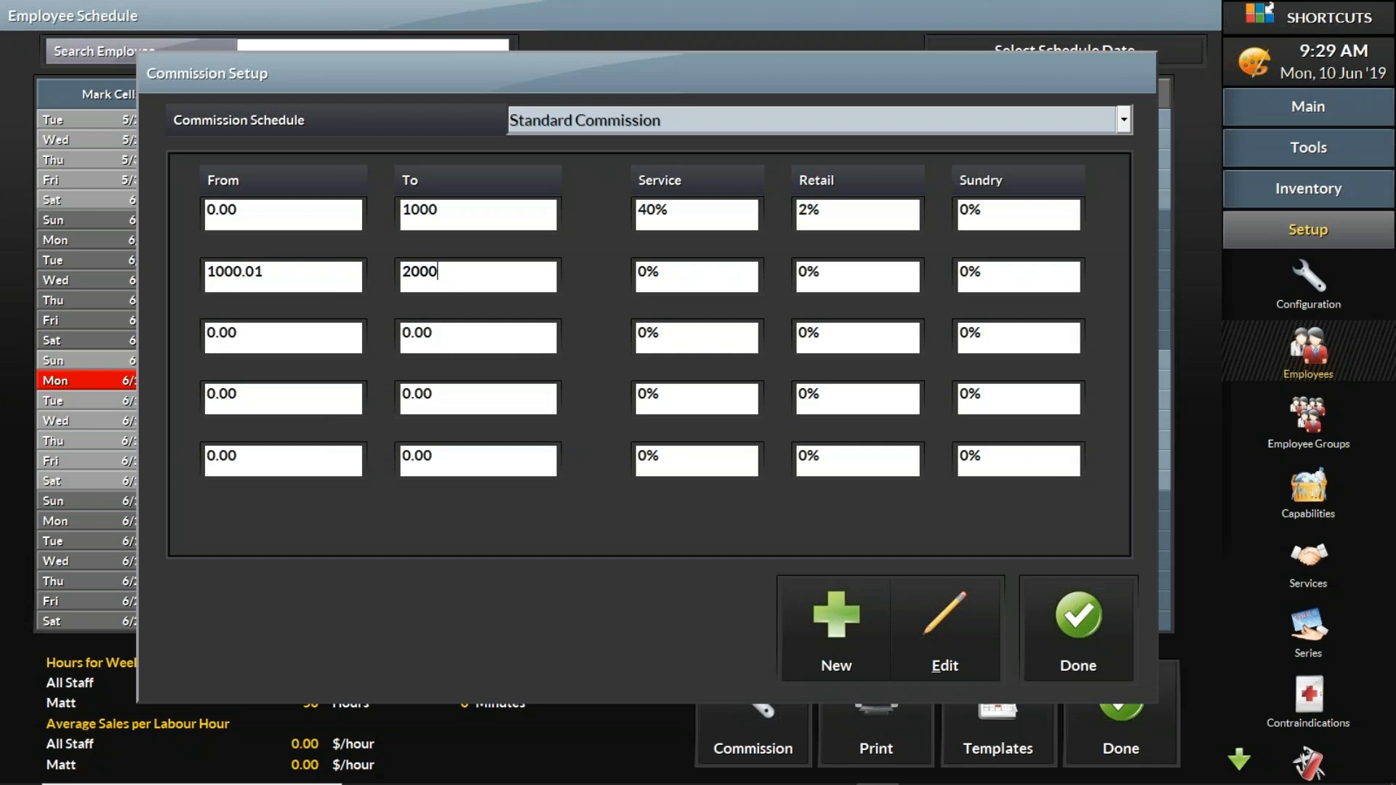
{"action": "left_click_drag", "start_coordinate": [669, 274], "coordinate": [616, 269]}
{"action": "type", "text": "42"}
{"action": "left_click_drag", "start_coordinate": [834, 274], "coordinate": [771, 274]}
{"action": "type", "text": "3"}
Step: Define the third Standard Commission tier from 2000.01 to 3000 with 45% Service and 5% Retail
{"action": "left_click", "coordinate": [285, 332]}
{"action": "type", "text": "2000.01"}
{"action": "left_click", "coordinate": [437, 330]}
{"action": "type", "text": "3000"}
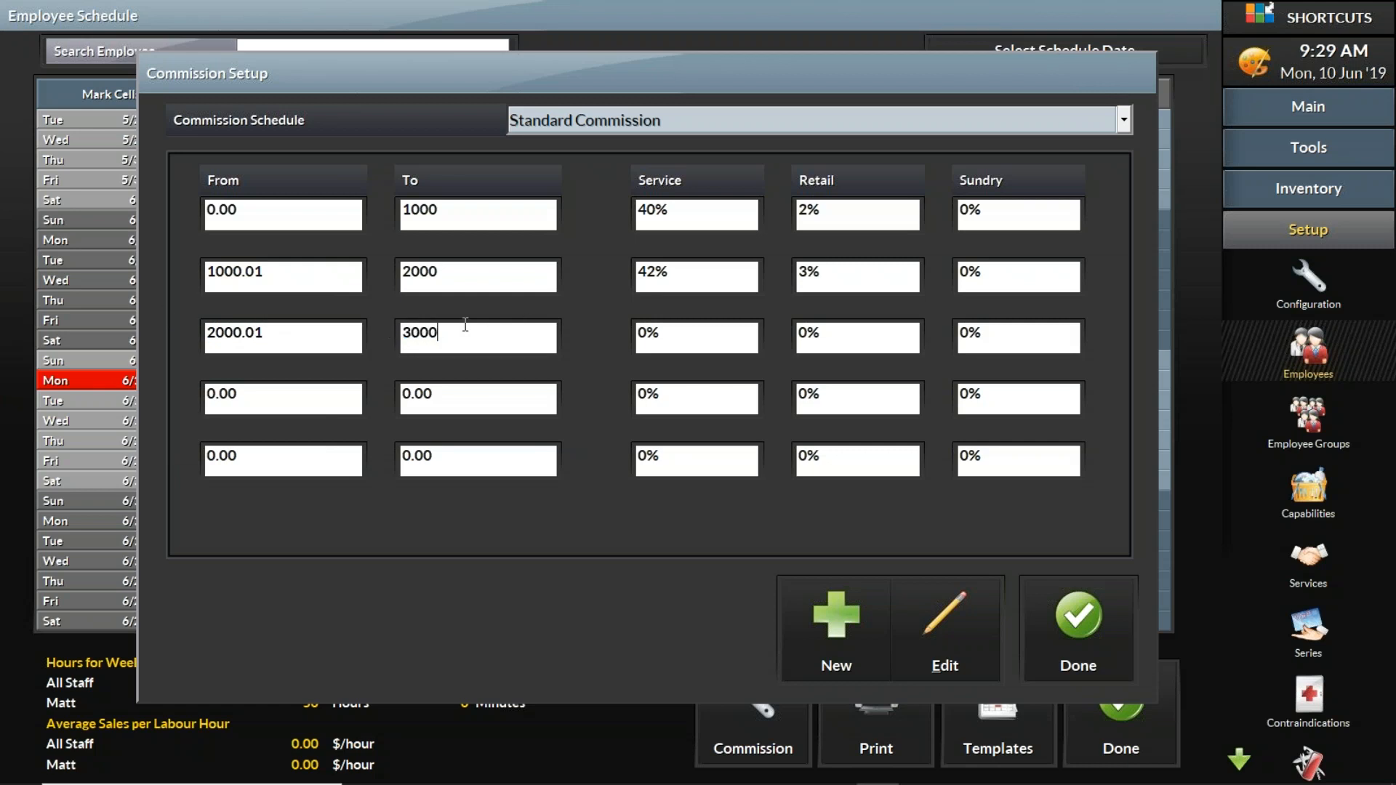
{"action": "left_click", "coordinate": [689, 336]}
{"action": "type", "text": "45"}
{"action": "left_click", "coordinate": [831, 331]}
{"action": "type", "text": "5"}
Step: Define the fourth Standard Commission tier from 3000.01 to 999999999 with 50% Service and 10% Retail
{"action": "left_click", "coordinate": [219, 402]}
{"action": "type", "text": "3000.01"}
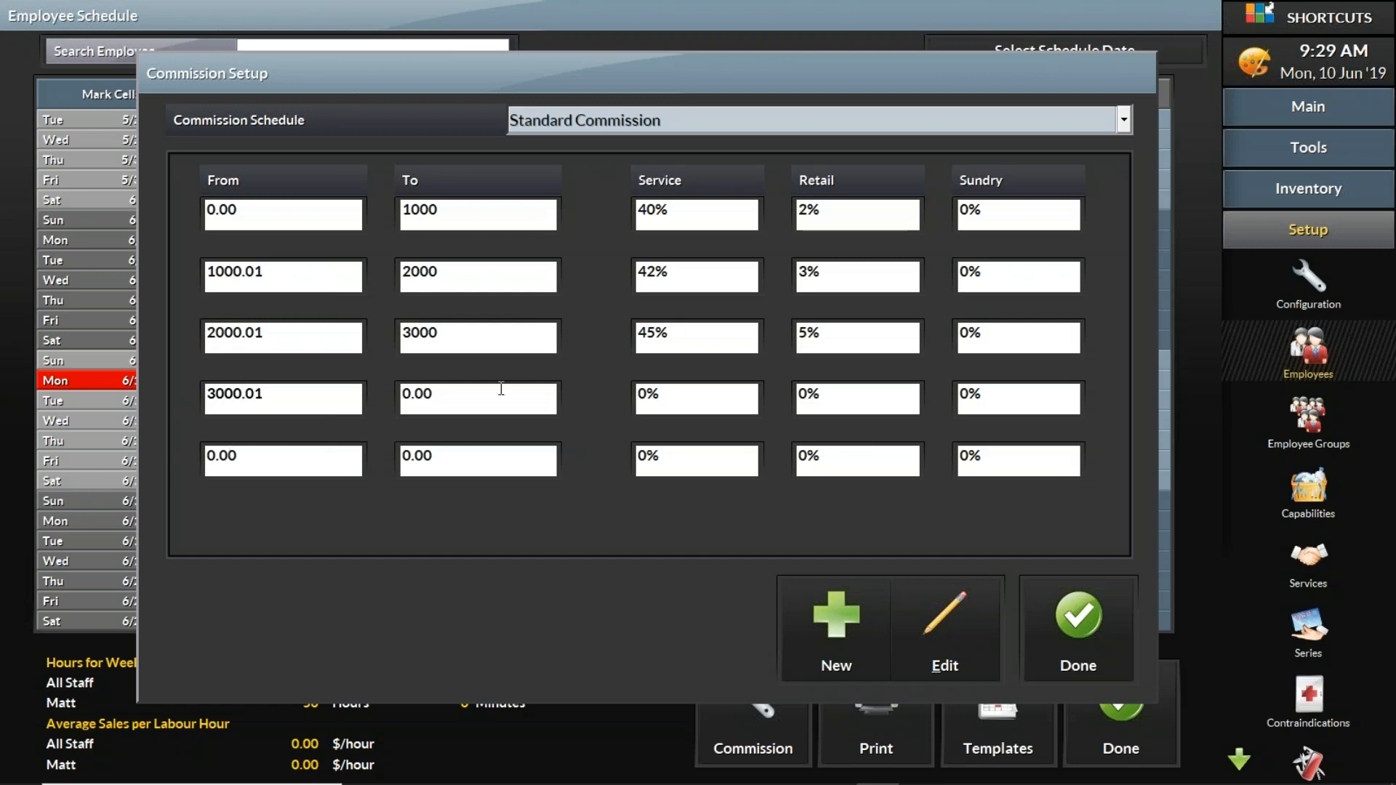
{"action": "key", "text": "Tab"}
{"action": "type", "text": "999999999"}
{"action": "left_click", "coordinate": [694, 399]}
{"action": "type", "text": "50"}
{"action": "left_click", "coordinate": [842, 401]}
{"action": "type", "text": "10"}
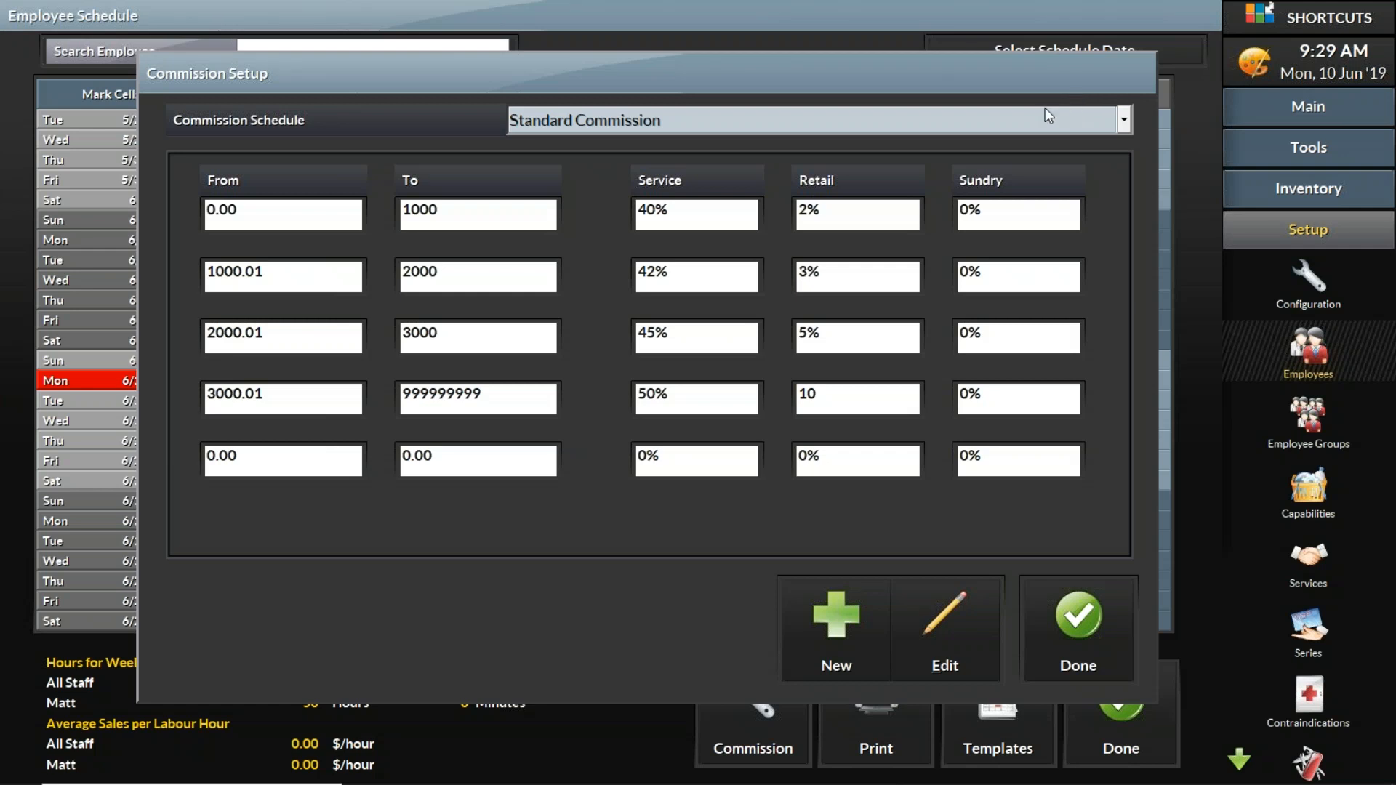
Step: Reset the ranges and the Service and Retail rates of the second, third and fourth Standard Commission tiers to 0
{"action": "left_click_drag", "start_coordinate": [526, 395], "coordinate": [149, 395]}
{"action": "type", "text": "00"}
{"action": "left_click_drag", "start_coordinate": [851, 396], "coordinate": [586, 397]}
{"action": "type", "text": "00"}
{"action": "left_click_drag", "start_coordinate": [723, 333], "coordinate": [613, 332]}
{"action": "type", "text": "0"}
{"action": "left_click_drag", "start_coordinate": [844, 334], "coordinate": [772, 336]}
{"action": "type", "text": "0"}
{"action": "left_click_drag", "start_coordinate": [836, 271], "coordinate": [343, 274]}
{"action": "type", "text": "000"}
{"action": "left_click_drag", "start_coordinate": [449, 336], "coordinate": [190, 336]}
{"action": "type", "text": "00"}
{"action": "left_click_drag", "start_coordinate": [299, 277], "coordinate": [189, 280]}
{"action": "type", "text": "0"}
Step: Reset the first Standard Commission tier's upper limit, Service and Retail rates to 0
{"action": "left_click_drag", "start_coordinate": [524, 212], "coordinate": [397, 211]}
{"action": "type", "text": "0"}
{"action": "left_click_drag", "start_coordinate": [703, 216], "coordinate": [624, 213]}
{"action": "type", "text": "0"}
{"action": "left_click_drag", "start_coordinate": [825, 211], "coordinate": [799, 211]}
{"action": "type", "text": "0"}
Step: Set the first Standard Commission tier's upper limit to 999999999 and its Service rate to 50%
{"action": "left_click_drag", "start_coordinate": [535, 222], "coordinate": [399, 212]}
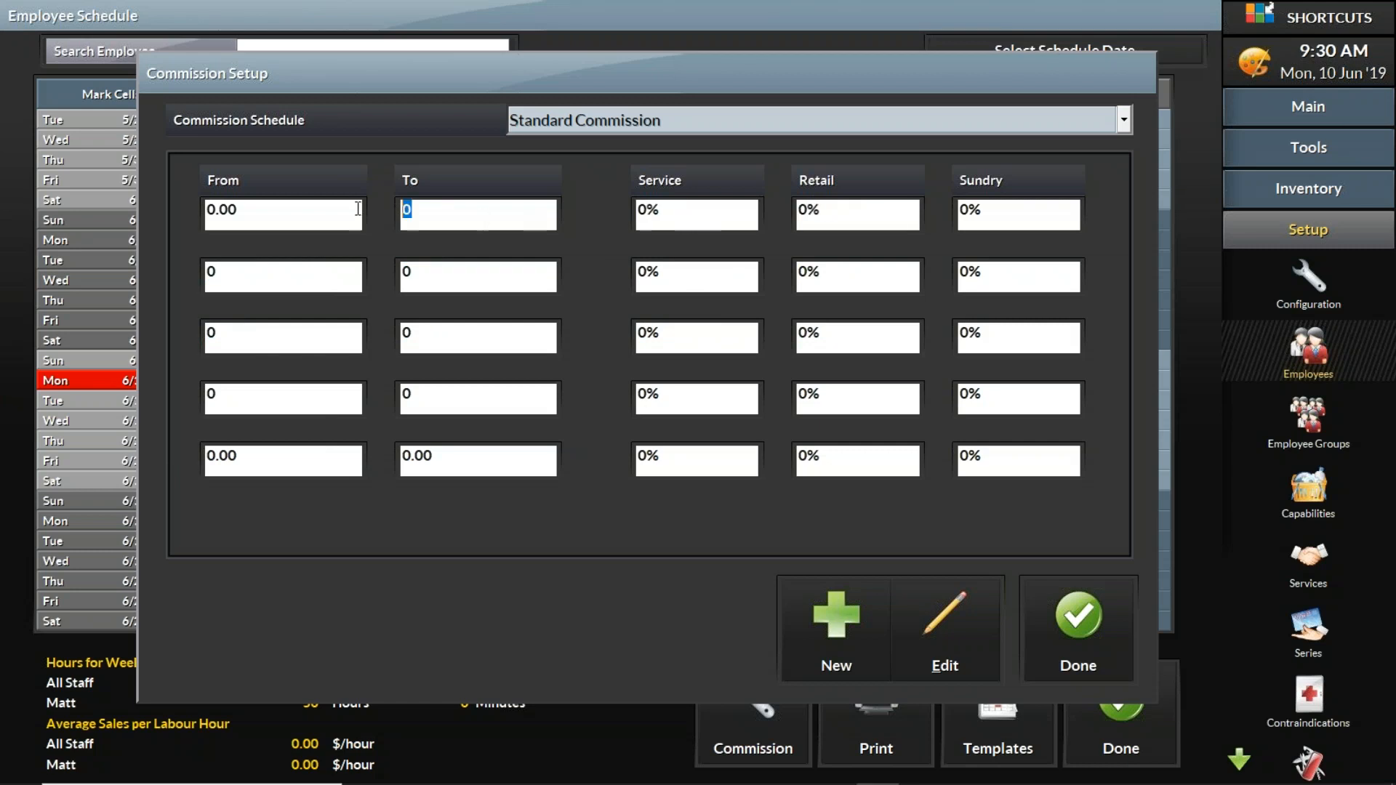
{"action": "type", "text": "999999999"}
{"action": "left_click_drag", "start_coordinate": [682, 211], "coordinate": [591, 213]}
{"action": "type", "text": "50"}
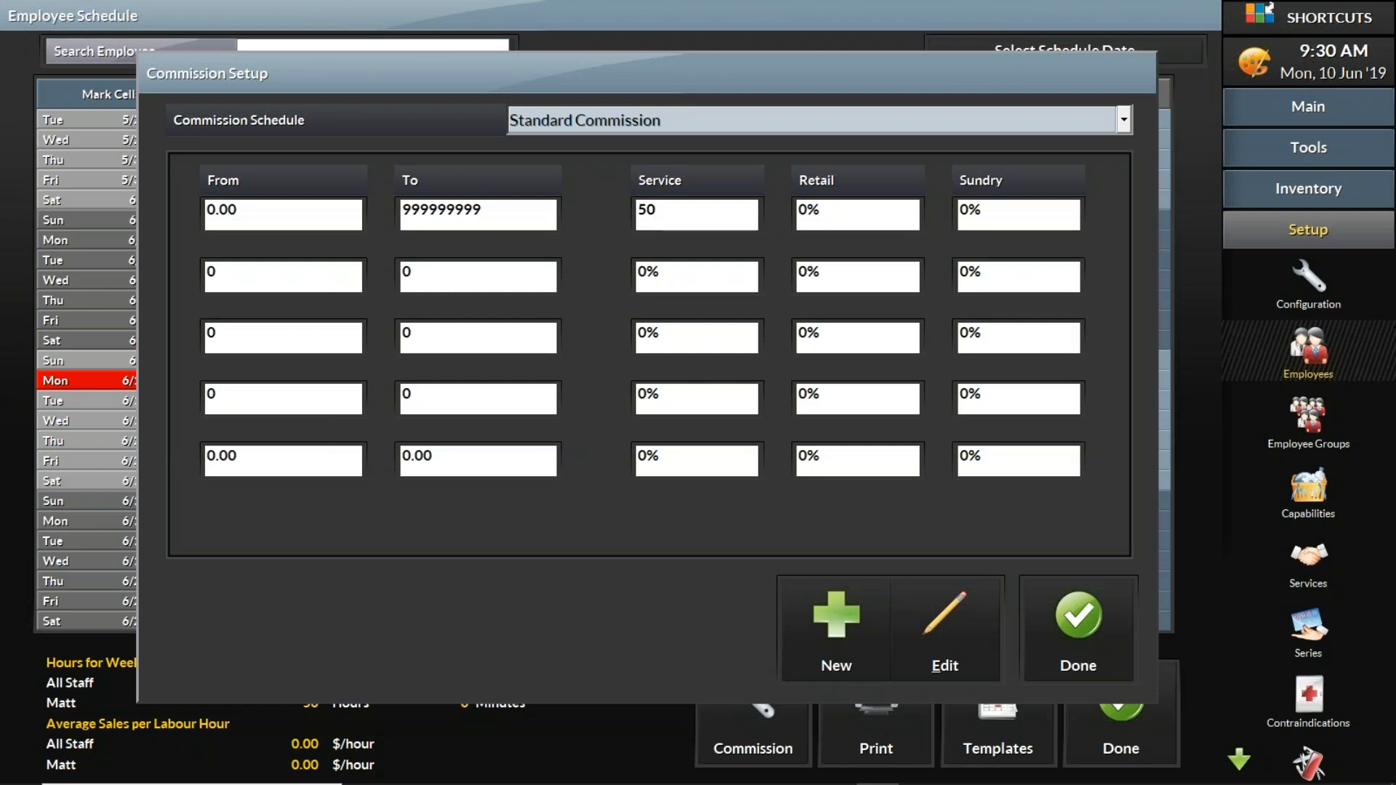
Step: Define a second Standard Commission tier from 100 to 999999999 with a 5% Retail rate
{"action": "left_click_drag", "start_coordinate": [285, 279], "coordinate": [211, 277]}
{"action": "type", "text": "100"}
{"action": "left_click_drag", "start_coordinate": [442, 274], "coordinate": [404, 273]}
{"action": "type", "text": "999999999"}
{"action": "key", "text": "Tab"}
{"action": "key", "text": "Tab"}
{"action": "type", "text": "5"}
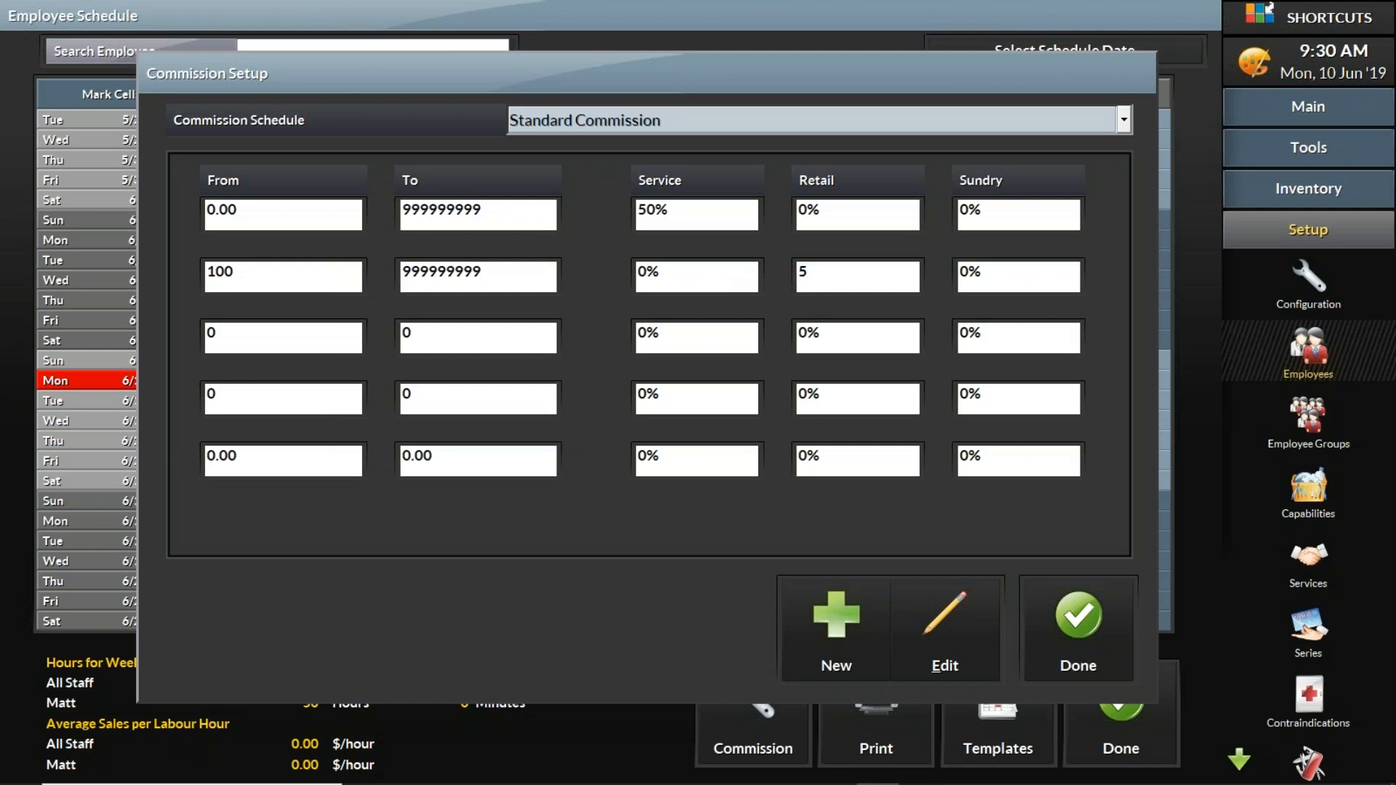
Step: Reset the second Standard Commission tier's range and Retail rate to 0
{"action": "left_click", "coordinate": [212, 281]}
{"action": "double_click", "coordinate": [211, 281]}
{"action": "left_click", "coordinate": [1080, 94]}
{"action": "double_click", "coordinate": [231, 273]}
{"action": "type", "text": "0"}
{"action": "key", "text": "Tab"}
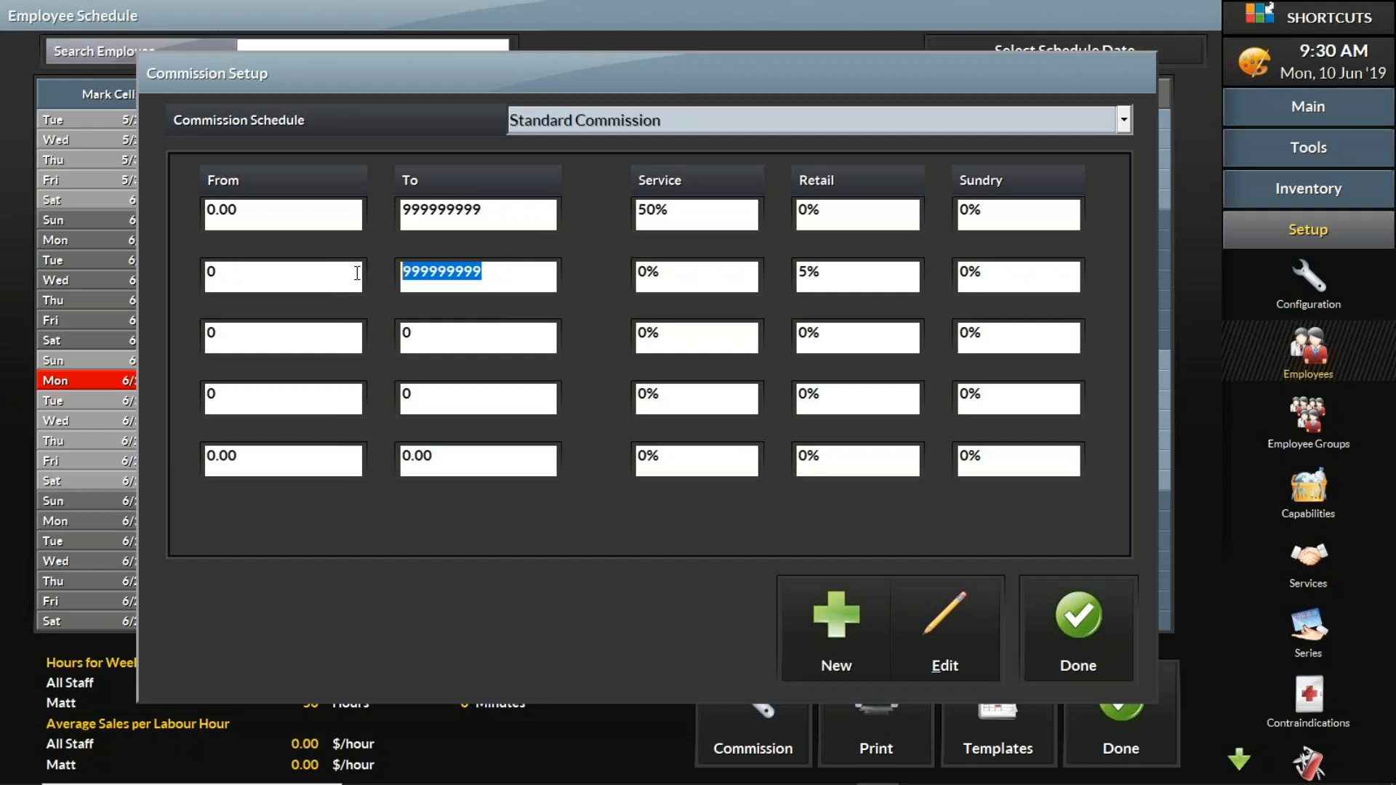
{"action": "type", "text": "0"}
{"action": "left_click", "coordinate": [835, 274]}
{"action": "type", "text": "0"}
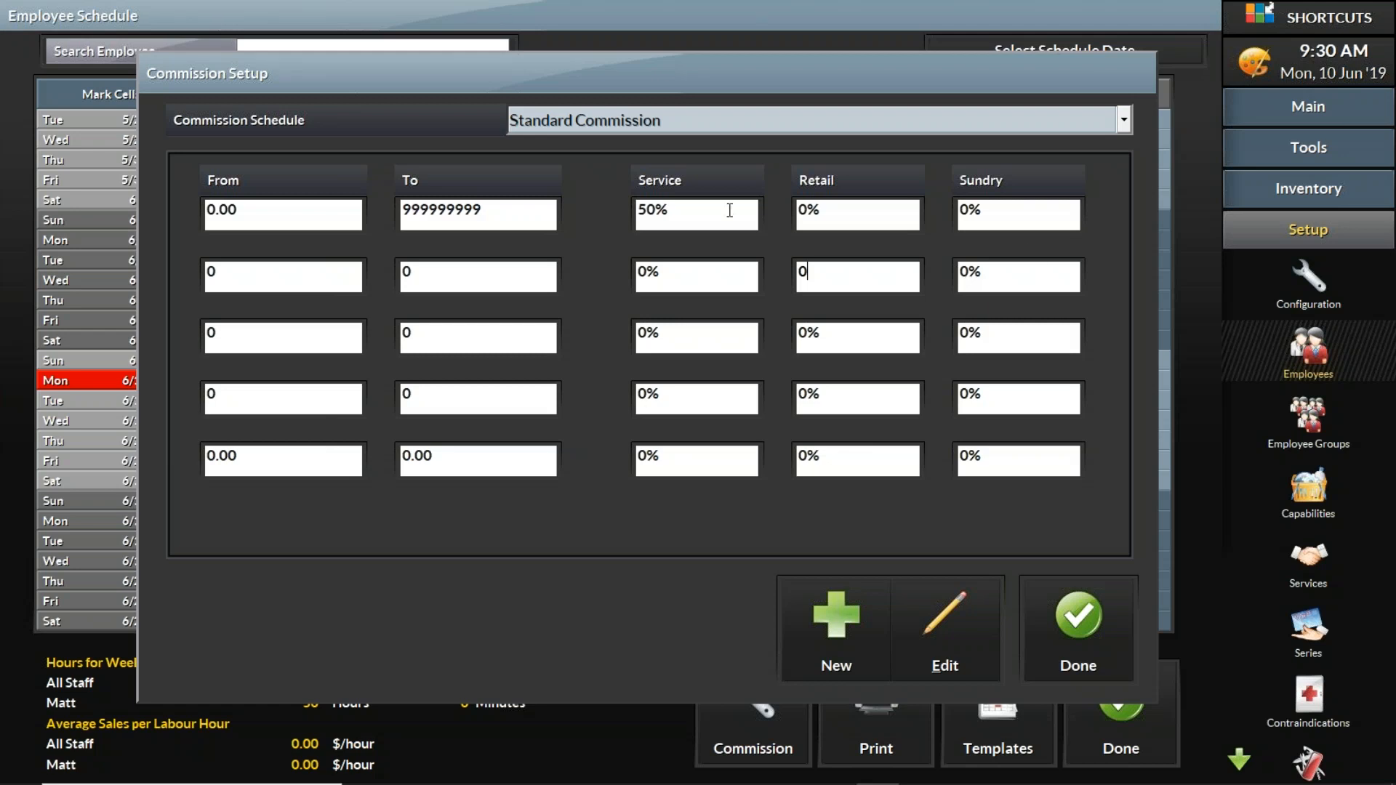
Step: Set the first Standard Commission tier's Retail rate to 10%
{"action": "left_click", "coordinate": [831, 218]}
{"action": "type", "text": "10"}
{"action": "left_click_drag", "start_coordinate": [737, 219], "coordinate": [628, 211]}
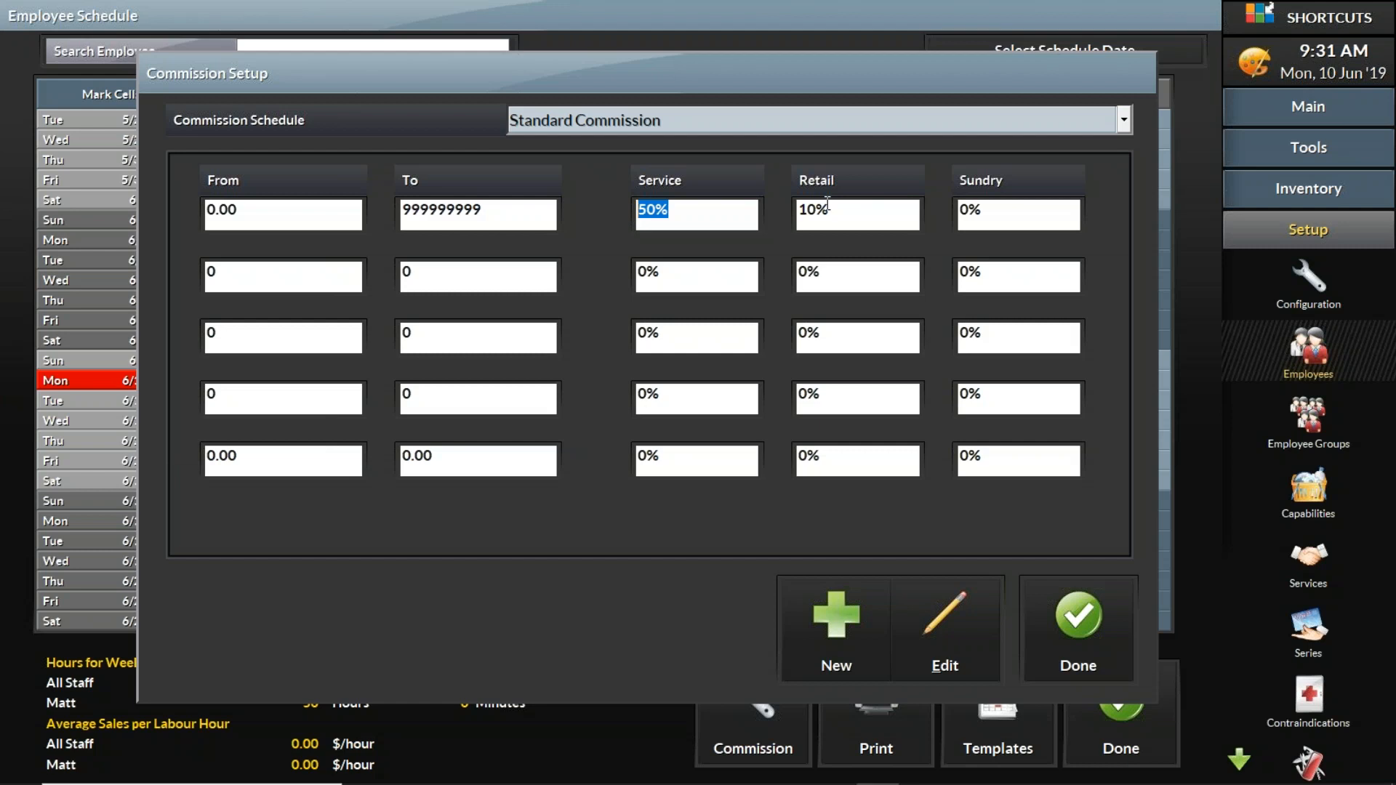
{"action": "left_click_drag", "start_coordinate": [866, 209], "coordinate": [626, 213]}
Step: Create a new commission schedule named Front Desk Commission
{"action": "left_click", "coordinate": [849, 618]}
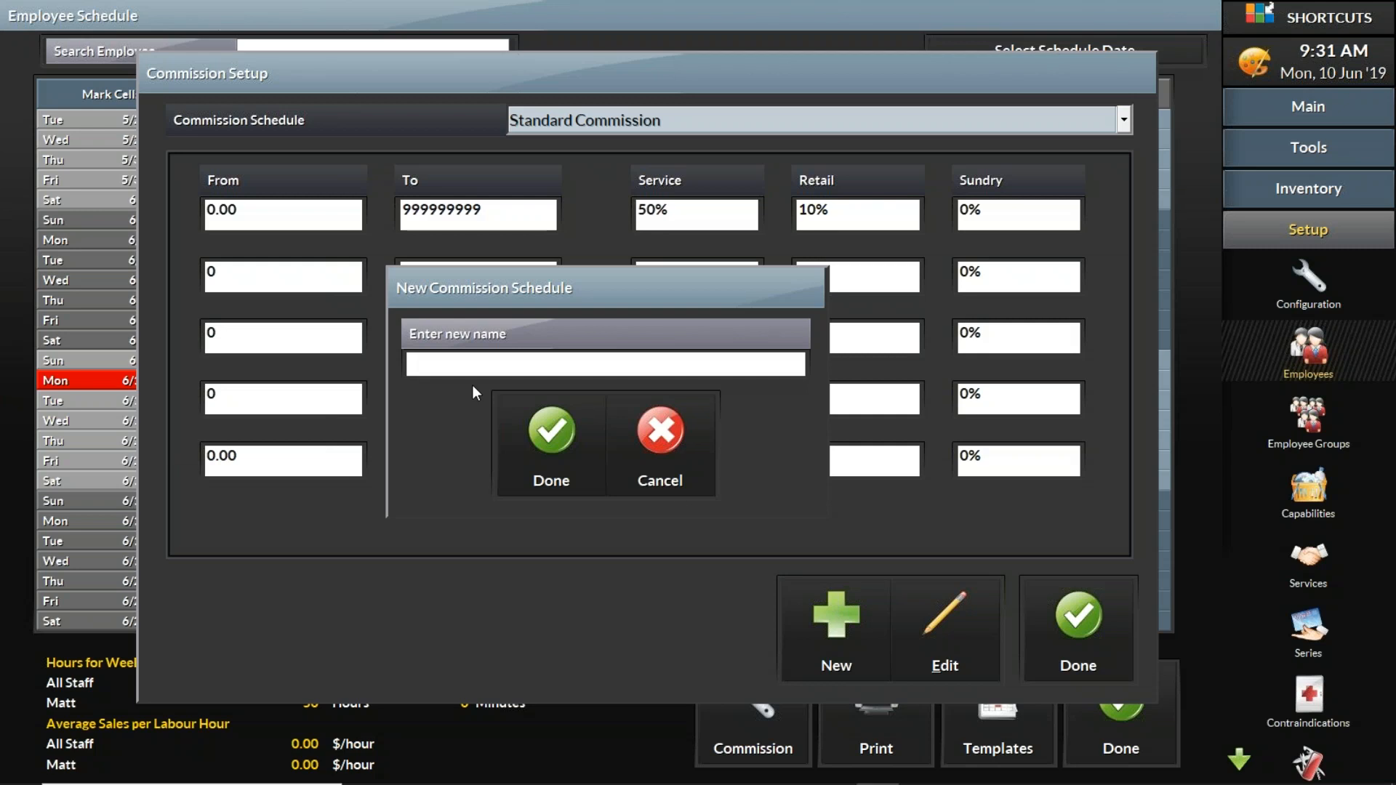
{"action": "type", "text": "Front Desk Co"}
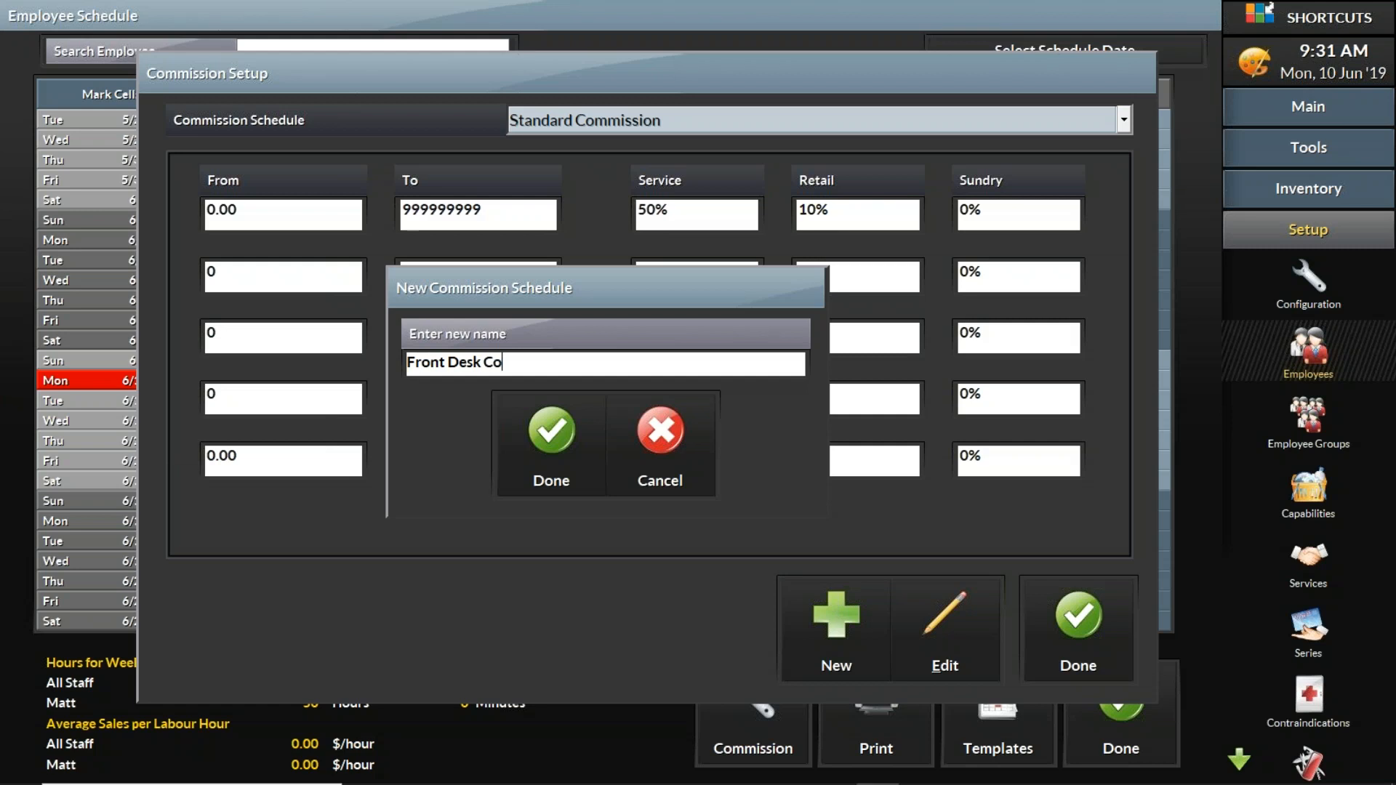
{"action": "type", "text": "mmission"}
{"action": "left_click", "coordinate": [552, 436]}
Step: Set Front Desk Commission's first tier upper limit to 999999999 and Retail to 15%, save the changes and leave the schedule
{"action": "left_click", "coordinate": [504, 212]}
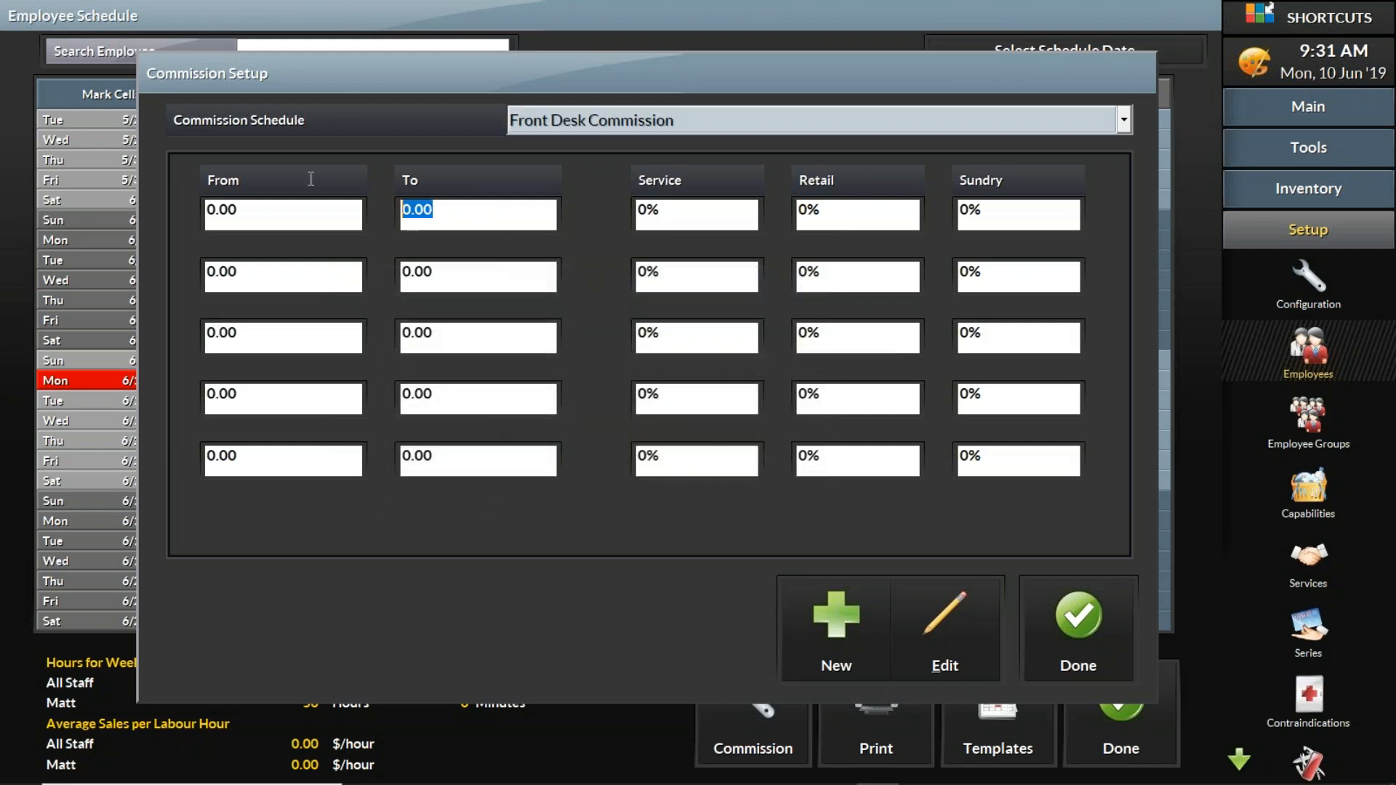
{"action": "type", "text": "999999999"}
{"action": "key", "text": "Tab"}
{"action": "left_click", "coordinate": [812, 214]}
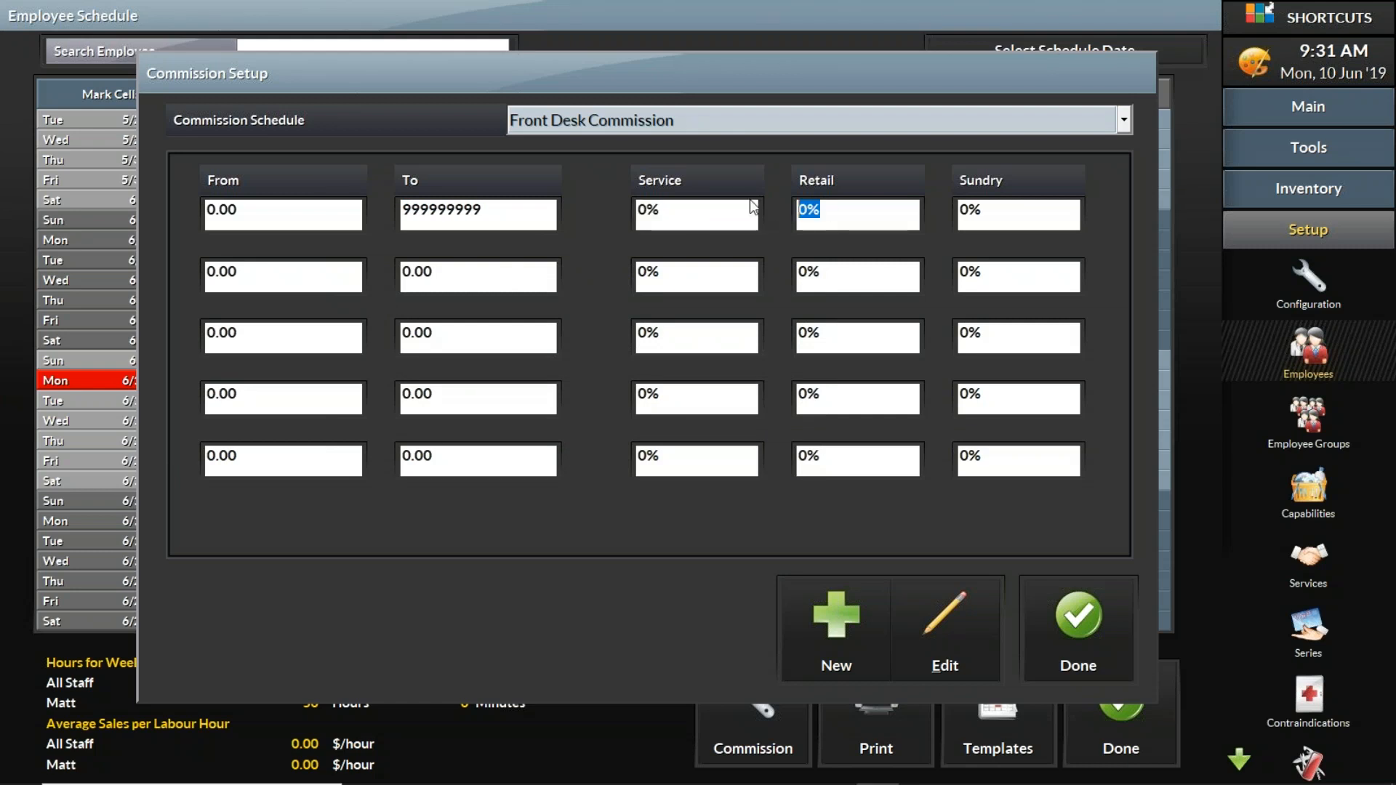
{"action": "type", "text": "15"}
{"action": "left_click", "coordinate": [1057, 617]}
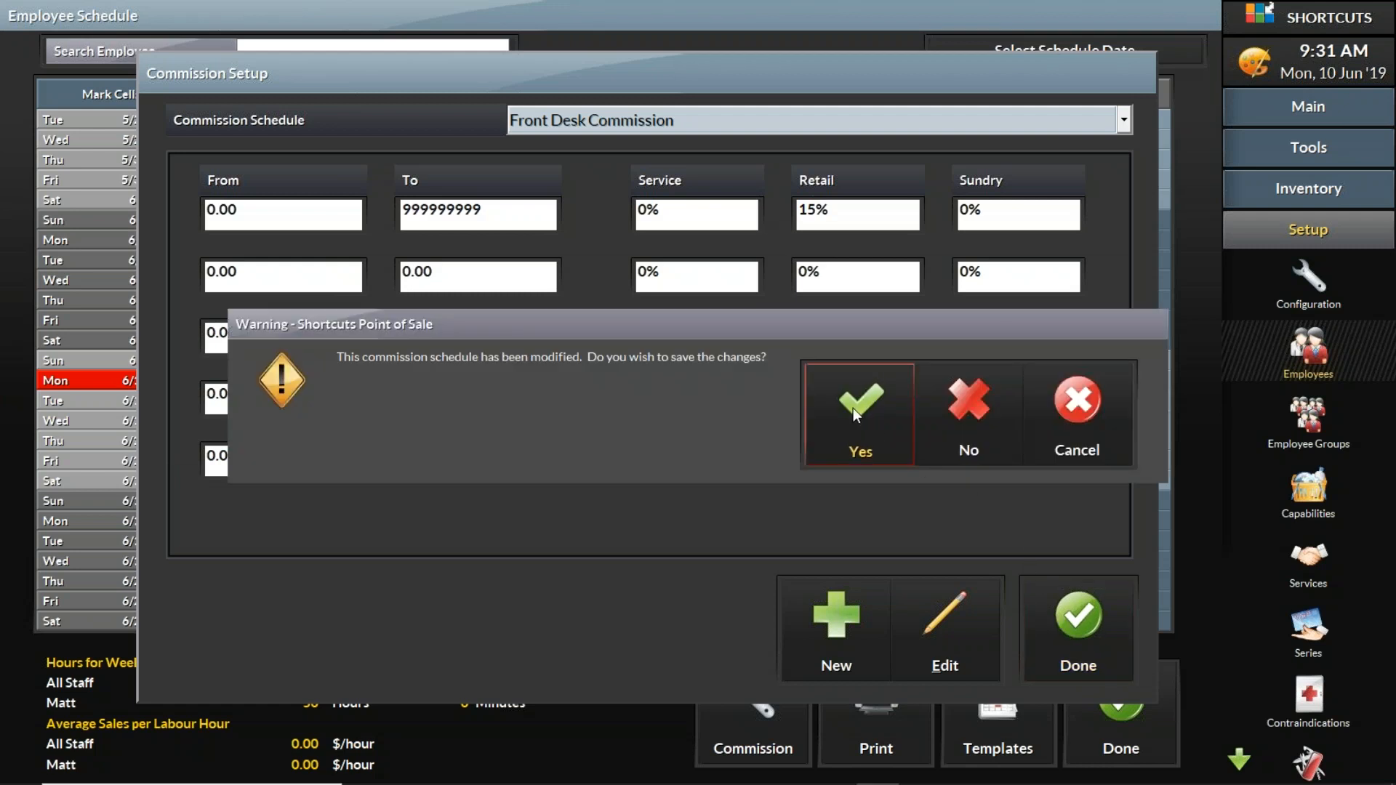
{"action": "left_click", "coordinate": [852, 409]}
{"action": "left_click", "coordinate": [1082, 713]}
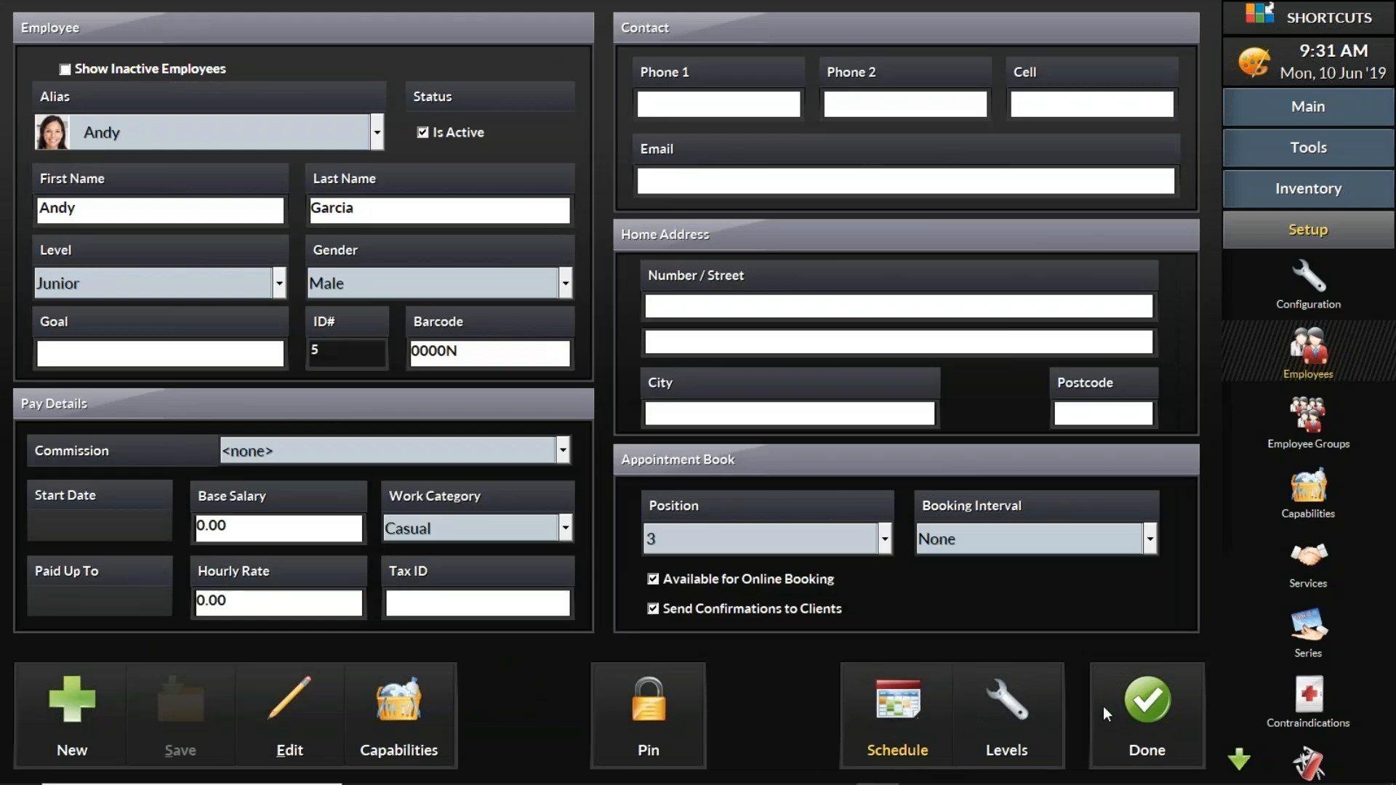
Step: Check the commission options offered in the displayed employee's pay details
{"action": "left_click", "coordinate": [423, 442]}
{"action": "left_click", "coordinate": [423, 442]}
{"action": "left_click", "coordinate": [495, 441]}
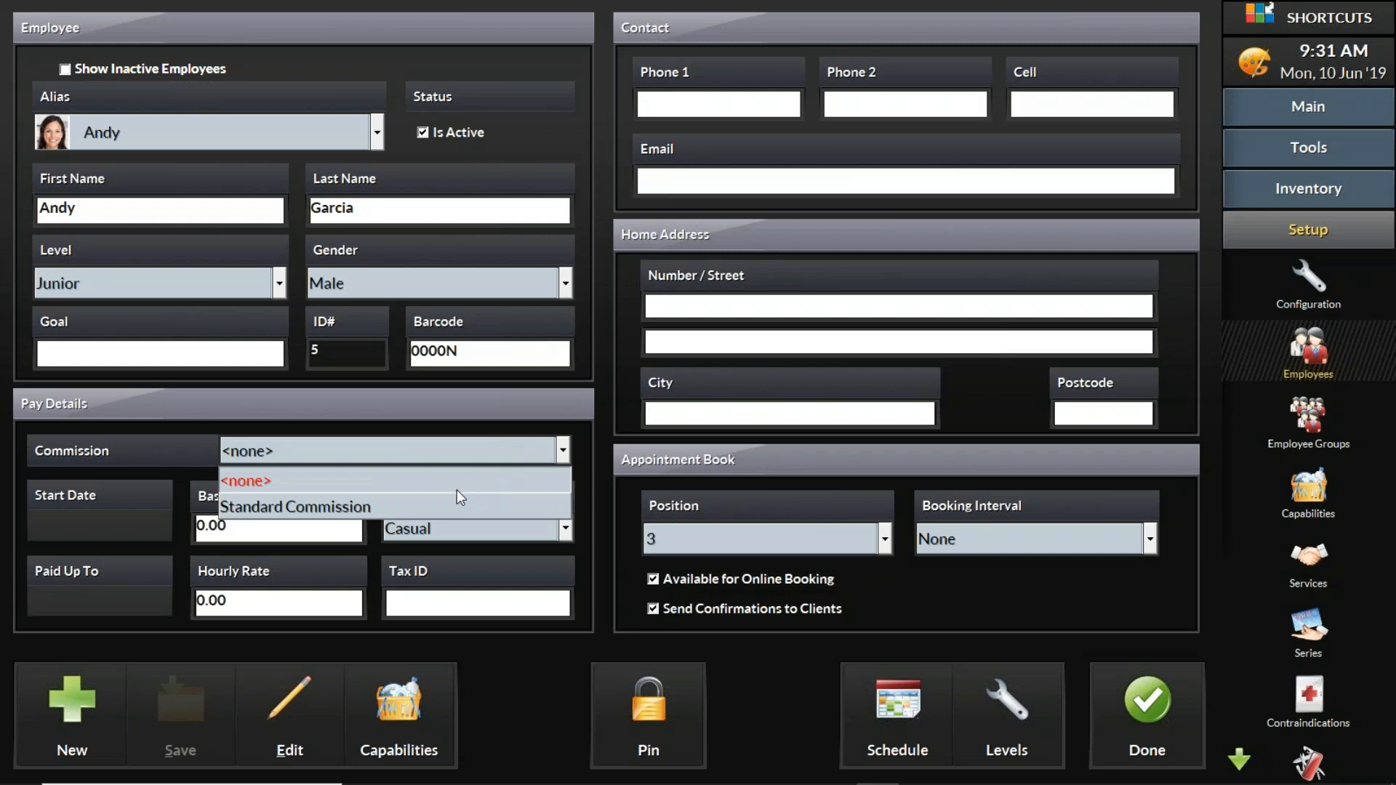
{"action": "left_click", "coordinate": [515, 438]}
Step: Reopen the employee setup and assign Front Desk Commission to the employee in appointment book position 2
{"action": "left_click", "coordinate": [1100, 694]}
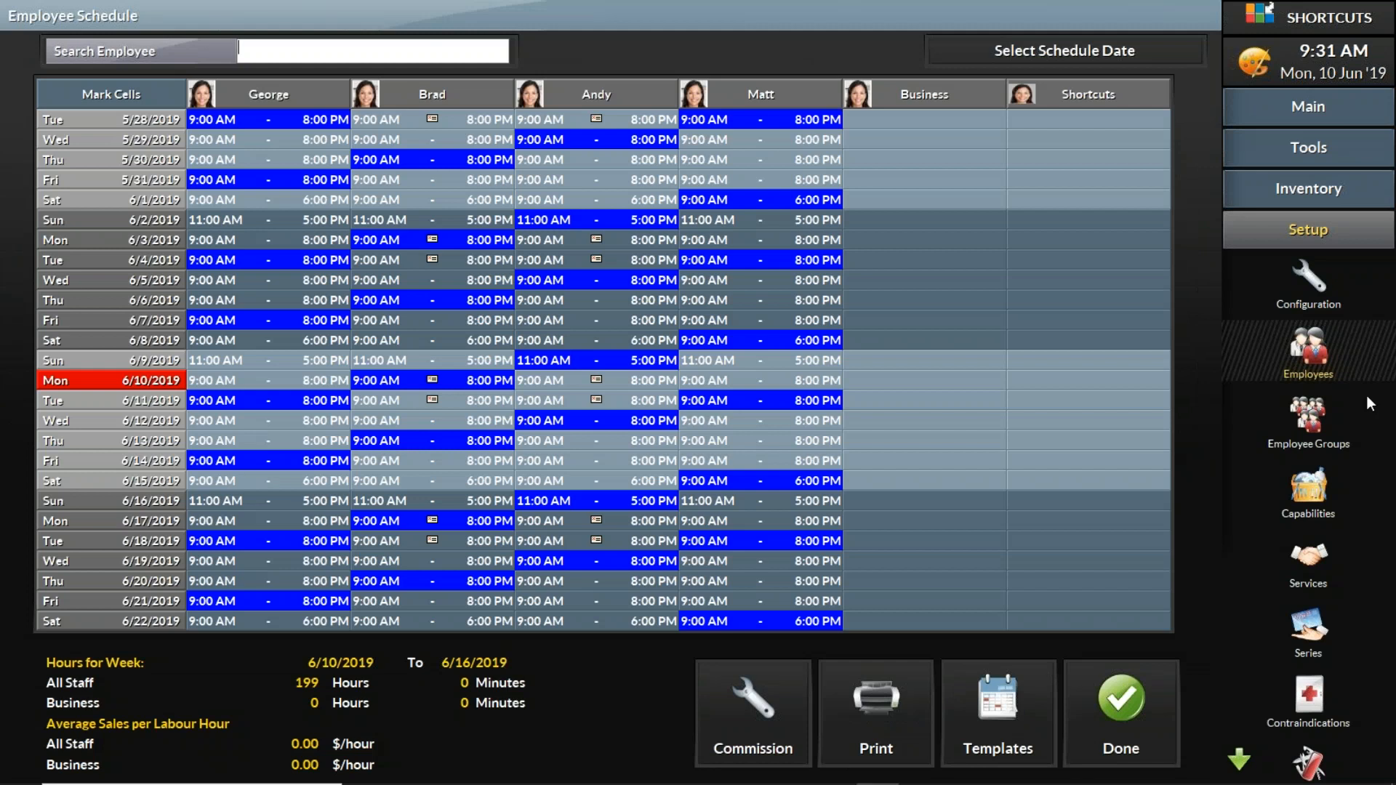
{"action": "left_click", "coordinate": [1119, 697]}
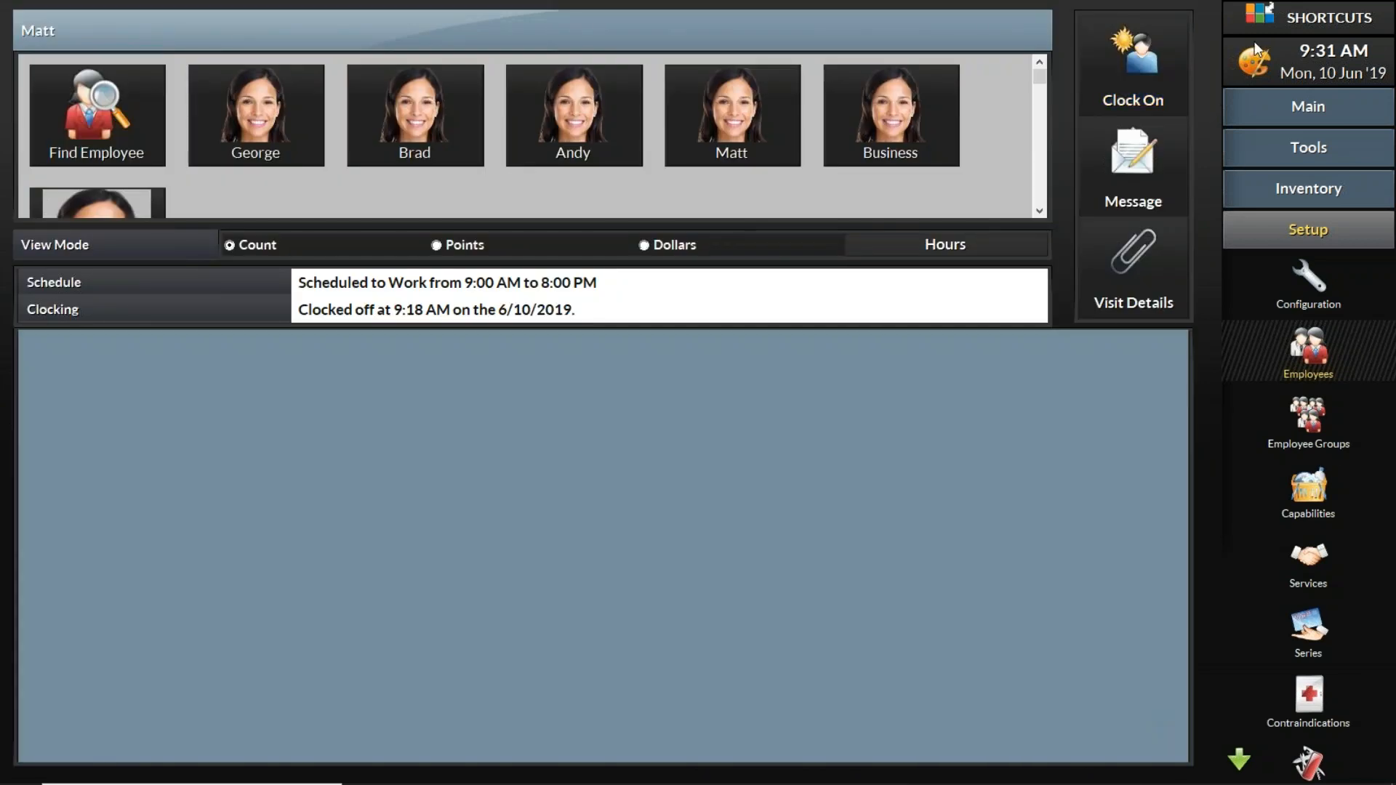
{"action": "left_click", "coordinate": [1306, 345]}
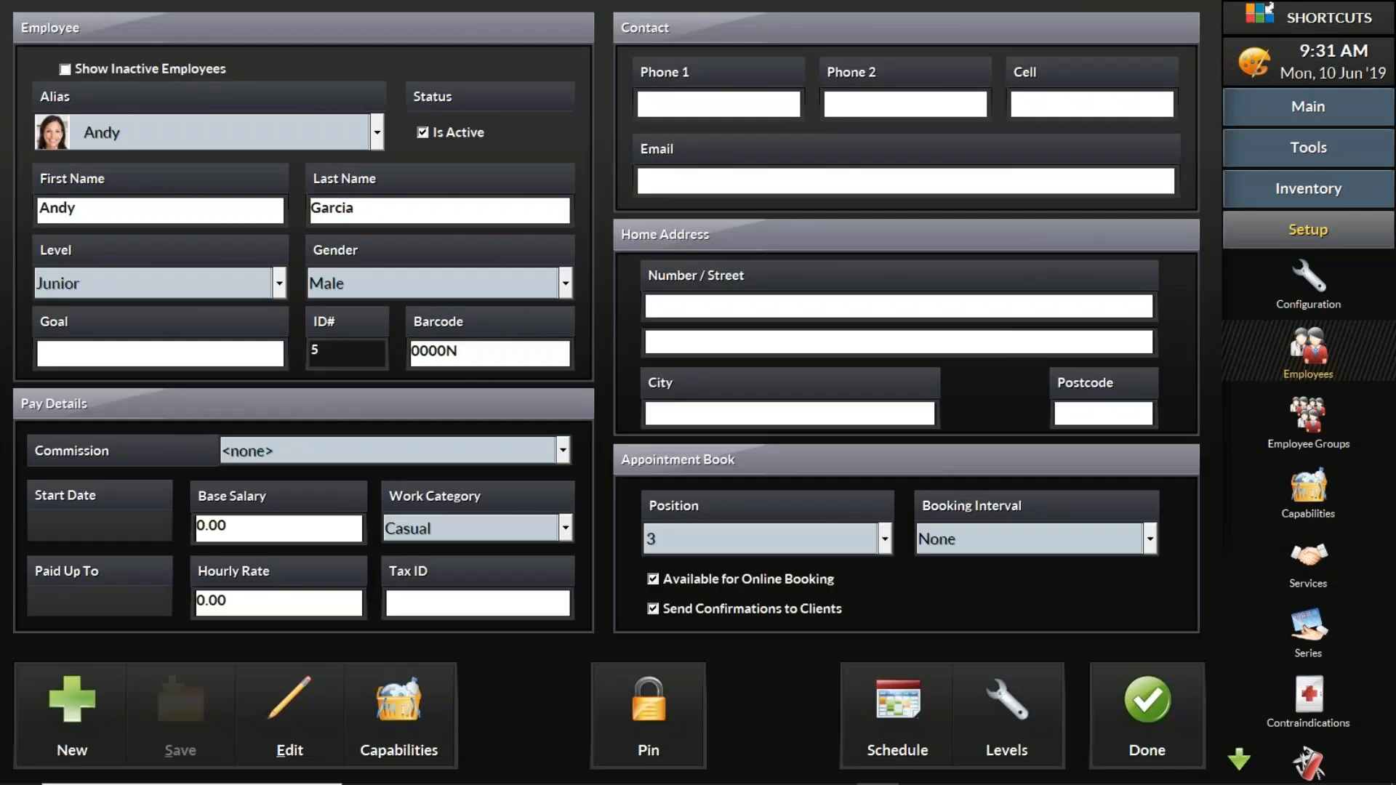
{"action": "left_click", "coordinate": [289, 134]}
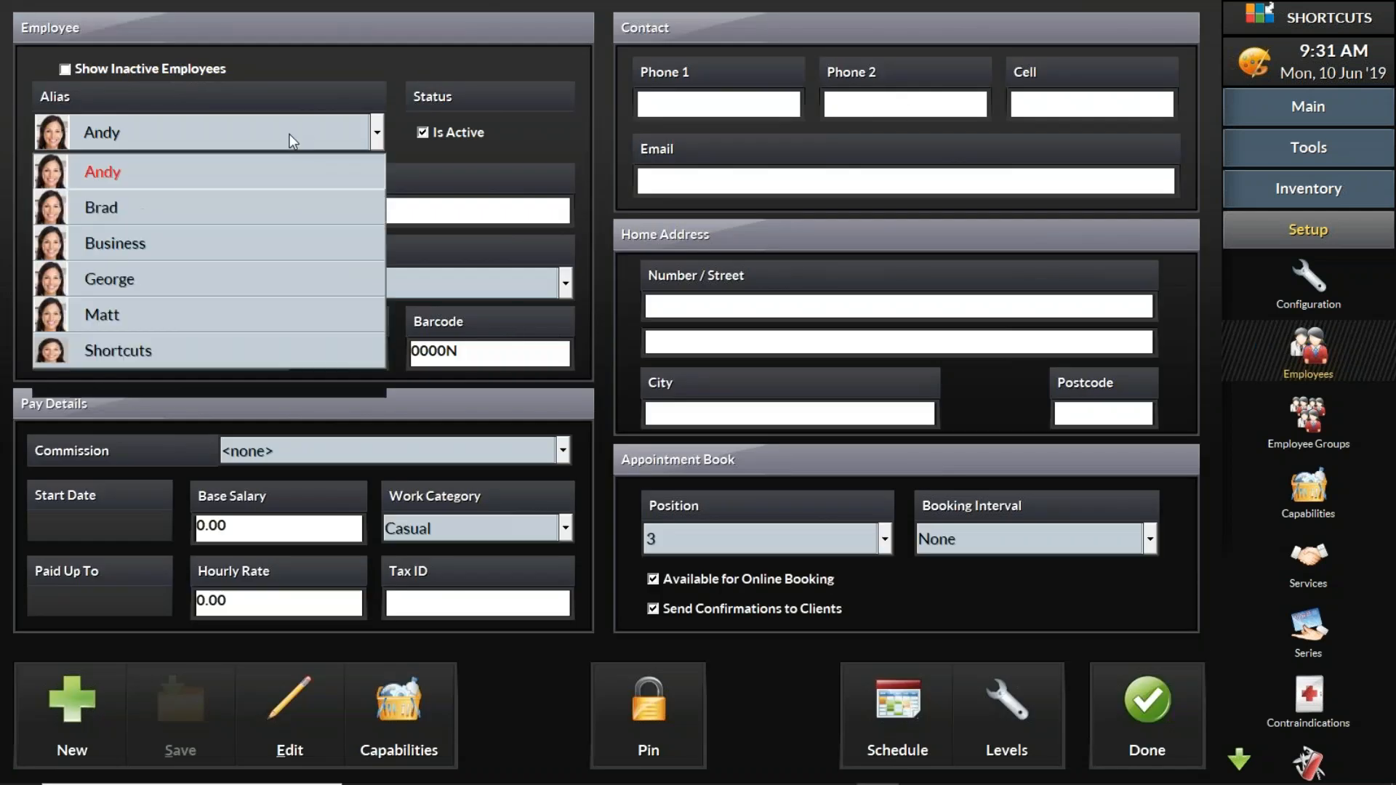
{"action": "left_click", "coordinate": [269, 212]}
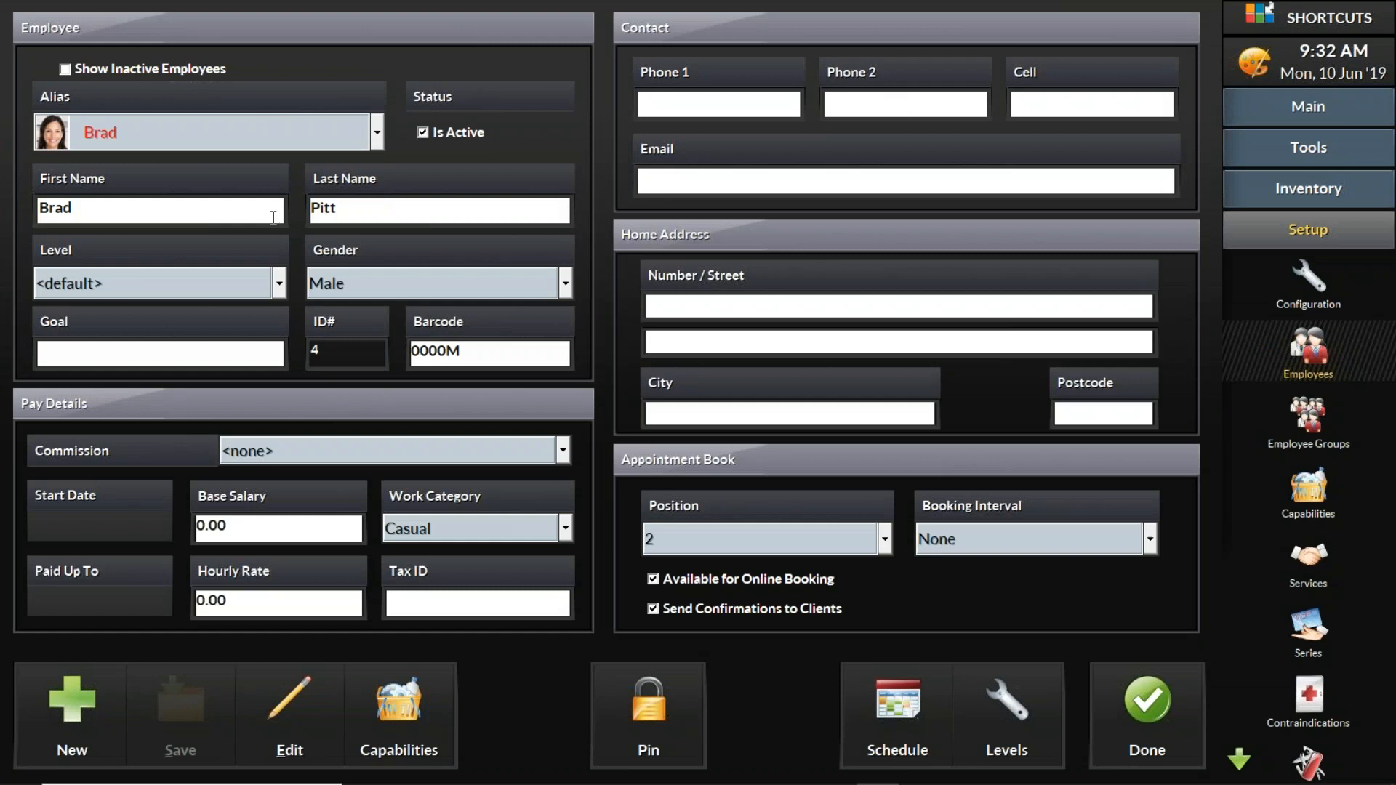
{"action": "left_click", "coordinate": [470, 455]}
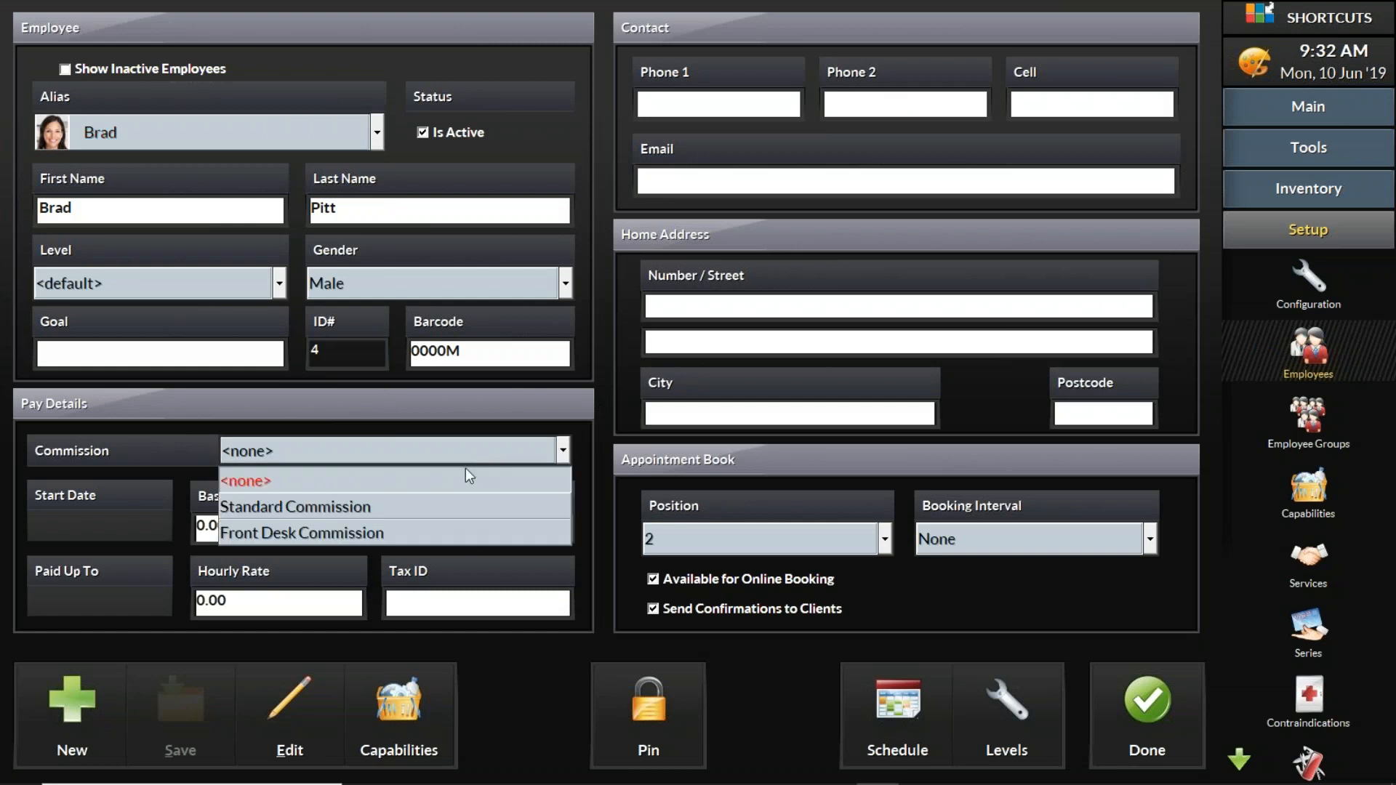
{"action": "left_click", "coordinate": [452, 536]}
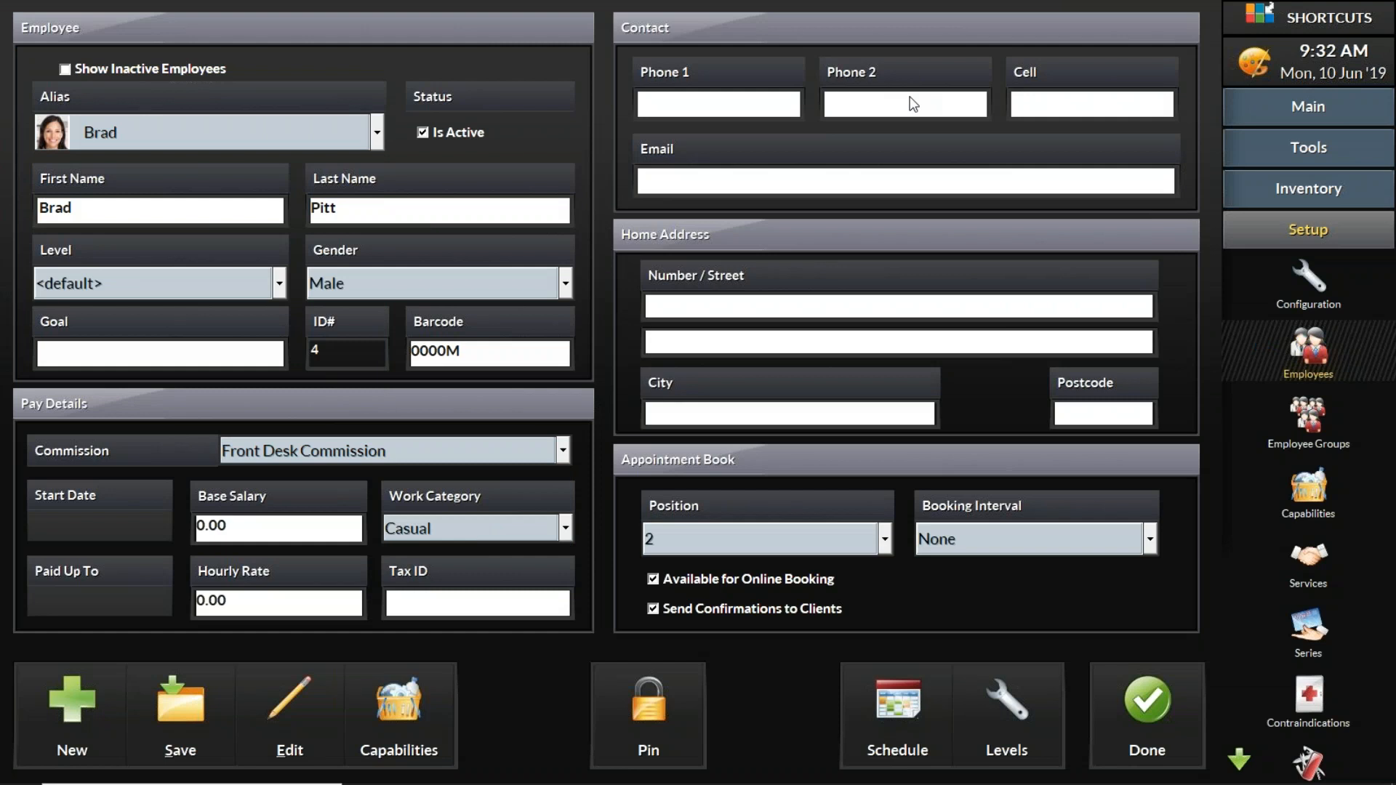
Step: Save the commission assignment and switch to the record of the employee in appointment book position 3
{"action": "left_click", "coordinate": [369, 121]}
{"action": "left_click", "coordinate": [326, 172]}
{"action": "left_click", "coordinate": [901, 436]}
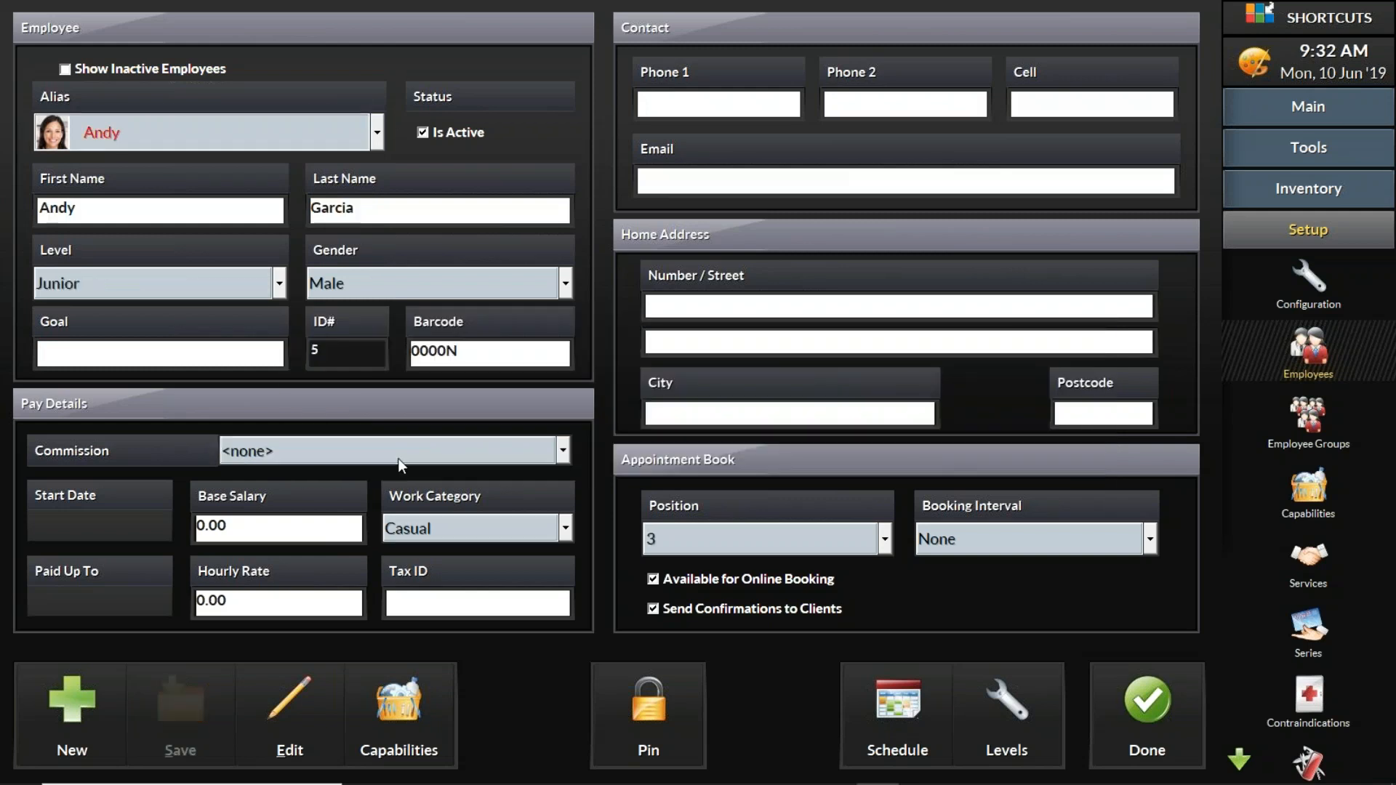
Step: Assign Standard Commission to the employee in appointment book position 3 and save the record
{"action": "left_click", "coordinate": [397, 455]}
{"action": "left_click", "coordinate": [376, 508]}
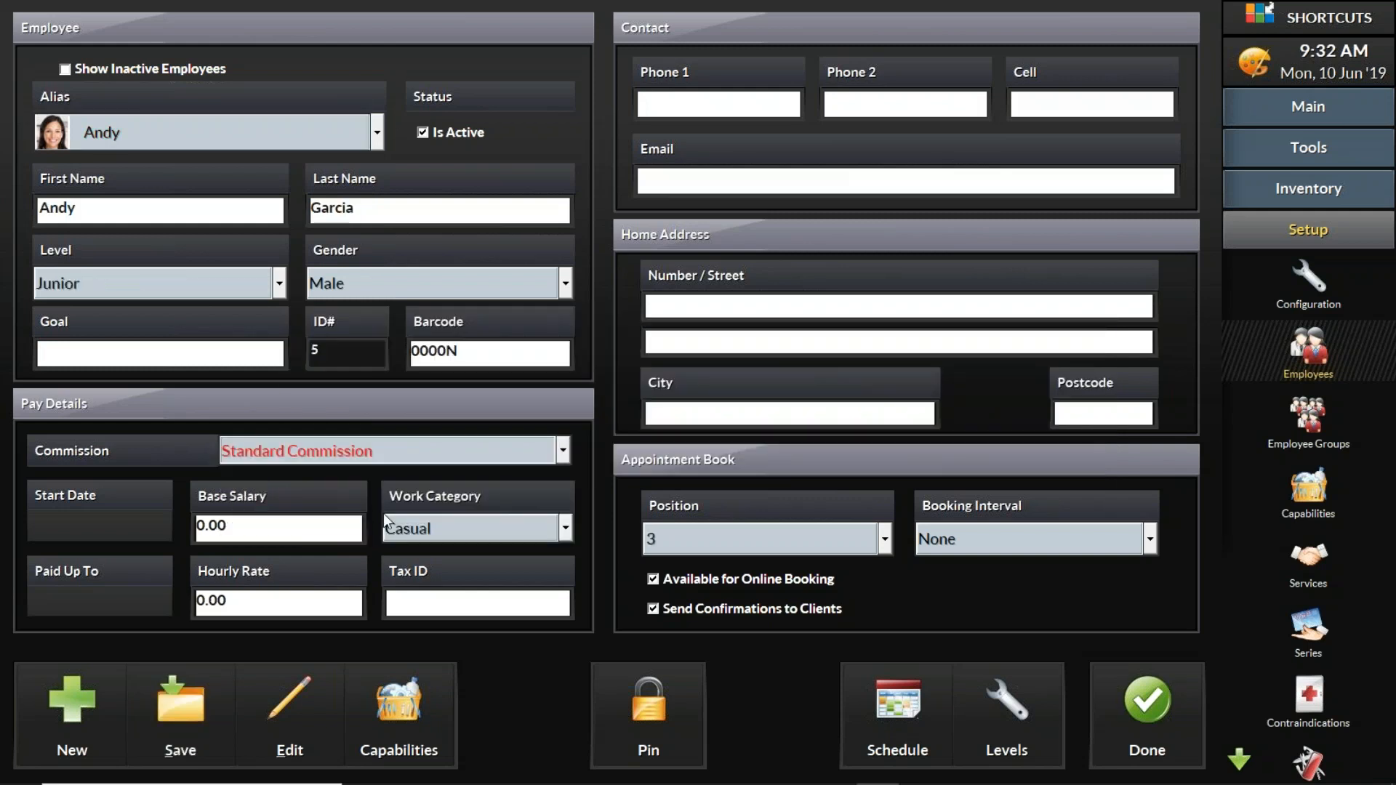
{"action": "left_click", "coordinate": [174, 723]}
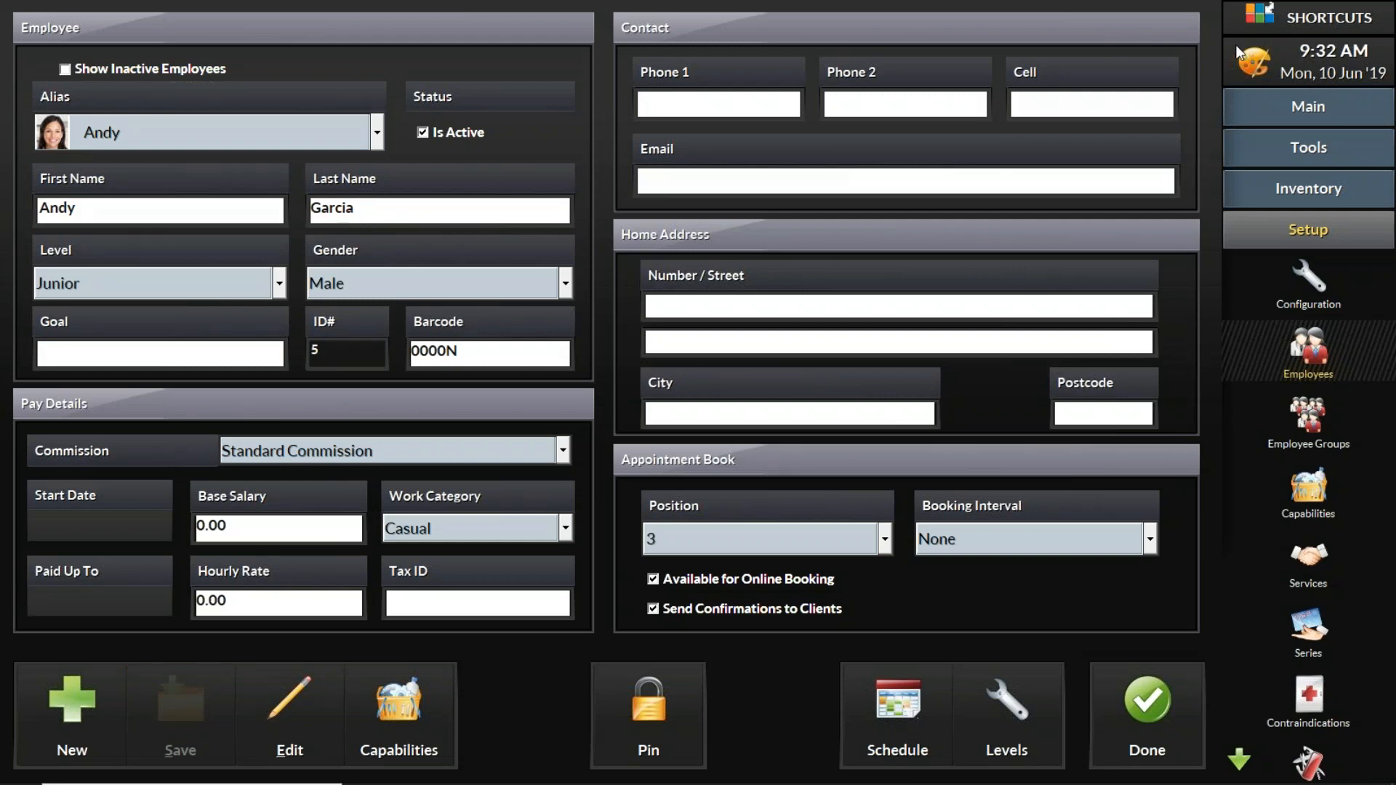
Step: Set the same employee's hourly rate to 15, then leave the employee setup and save the change
{"action": "left_click", "coordinate": [186, 596]}
{"action": "left_click", "coordinate": [171, 590]}
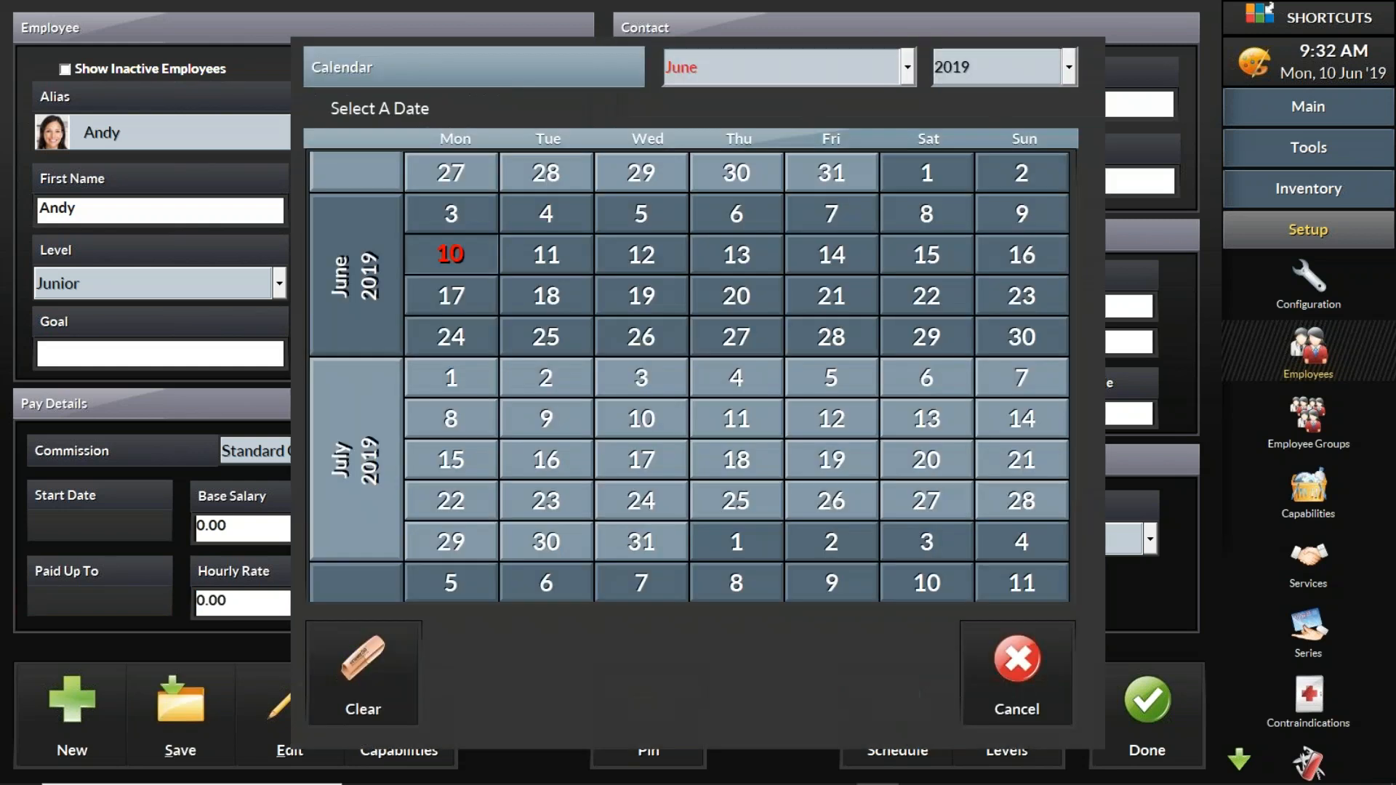
{"action": "left_click", "coordinate": [1016, 669]}
{"action": "left_click", "coordinate": [197, 600]}
{"action": "type", "text": "15"}
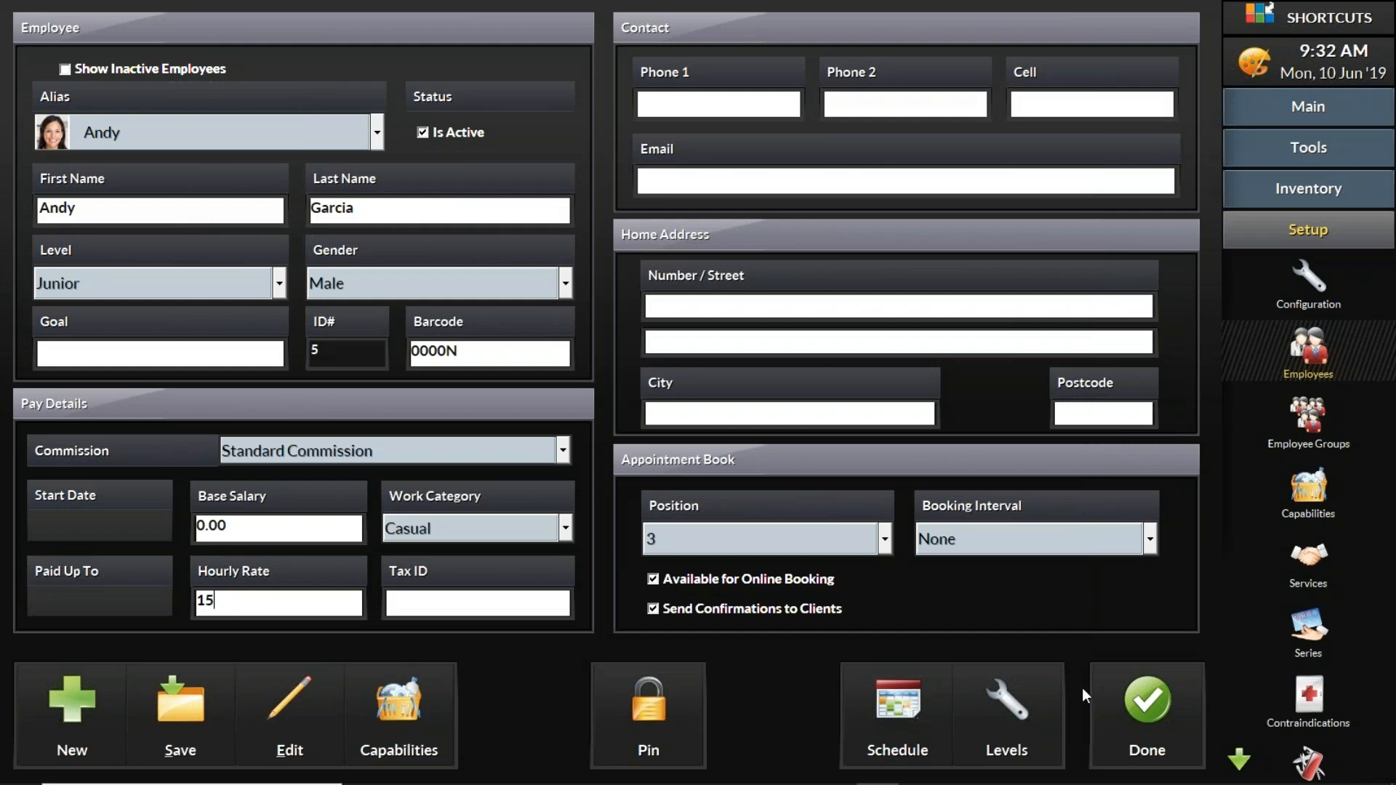
{"action": "left_click", "coordinate": [1147, 712]}
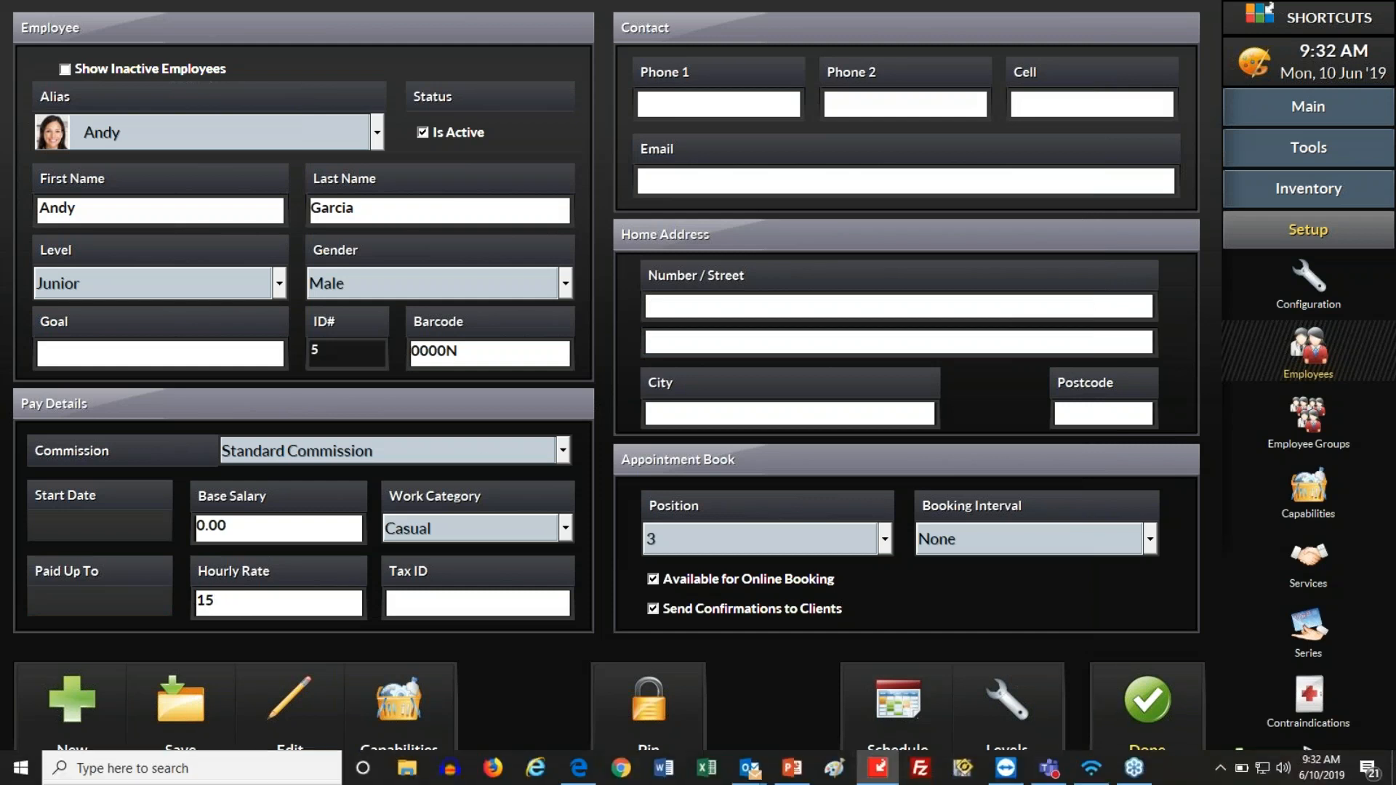
{"action": "left_click", "coordinate": [837, 397]}
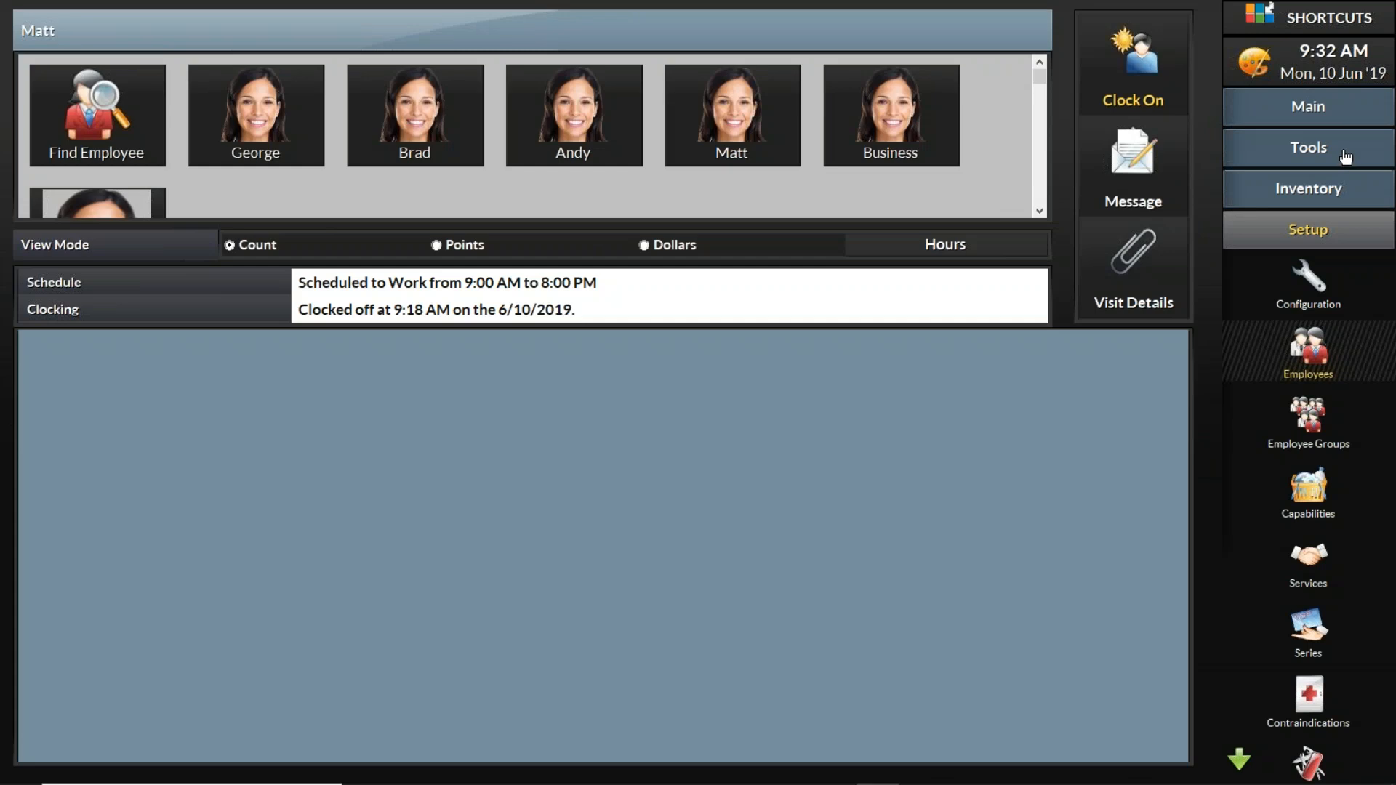
Step: View the Employees category's Commission/Wages Report for the current two weeks, then close it and leave the reports
{"action": "left_click", "coordinate": [1345, 154]}
{"action": "left_click", "coordinate": [1313, 204]}
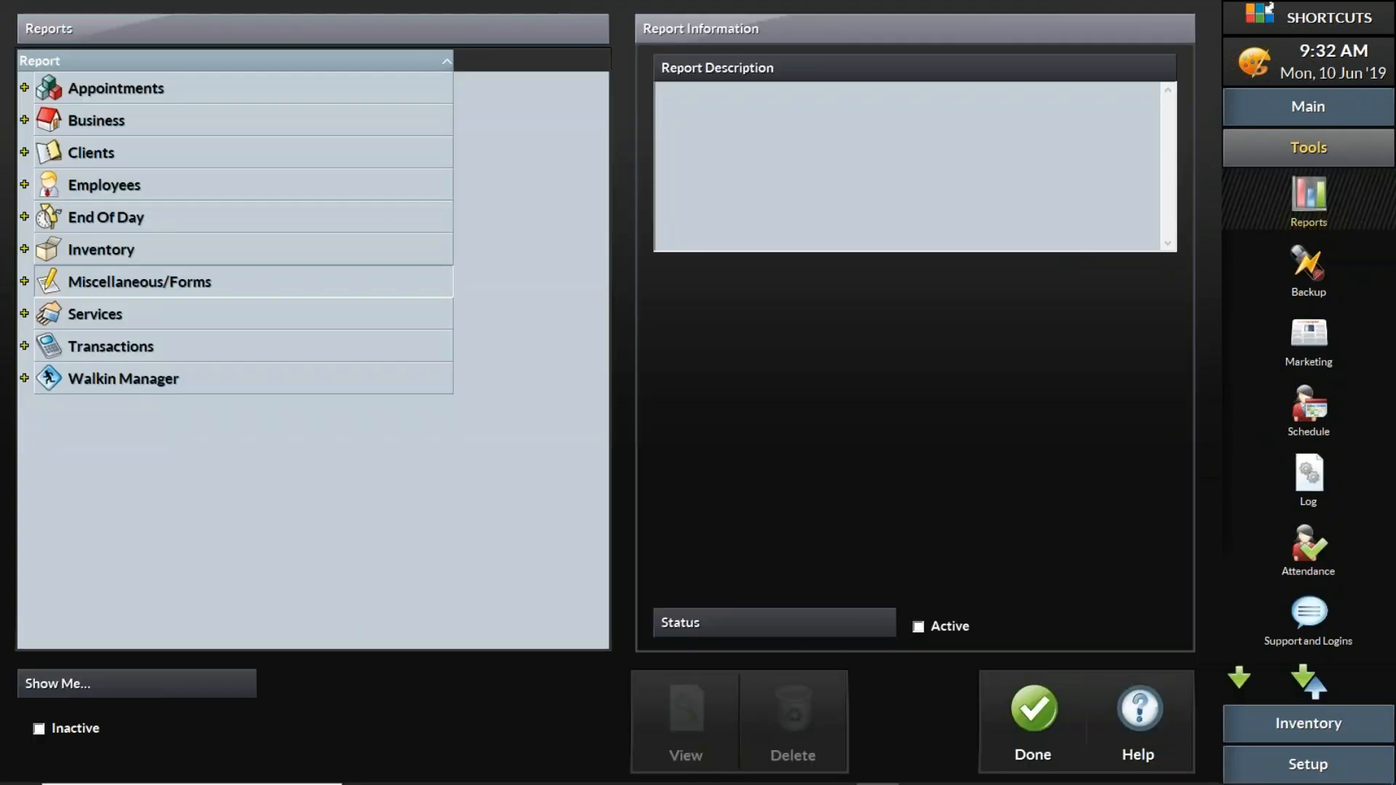
{"action": "left_click", "coordinate": [79, 188]}
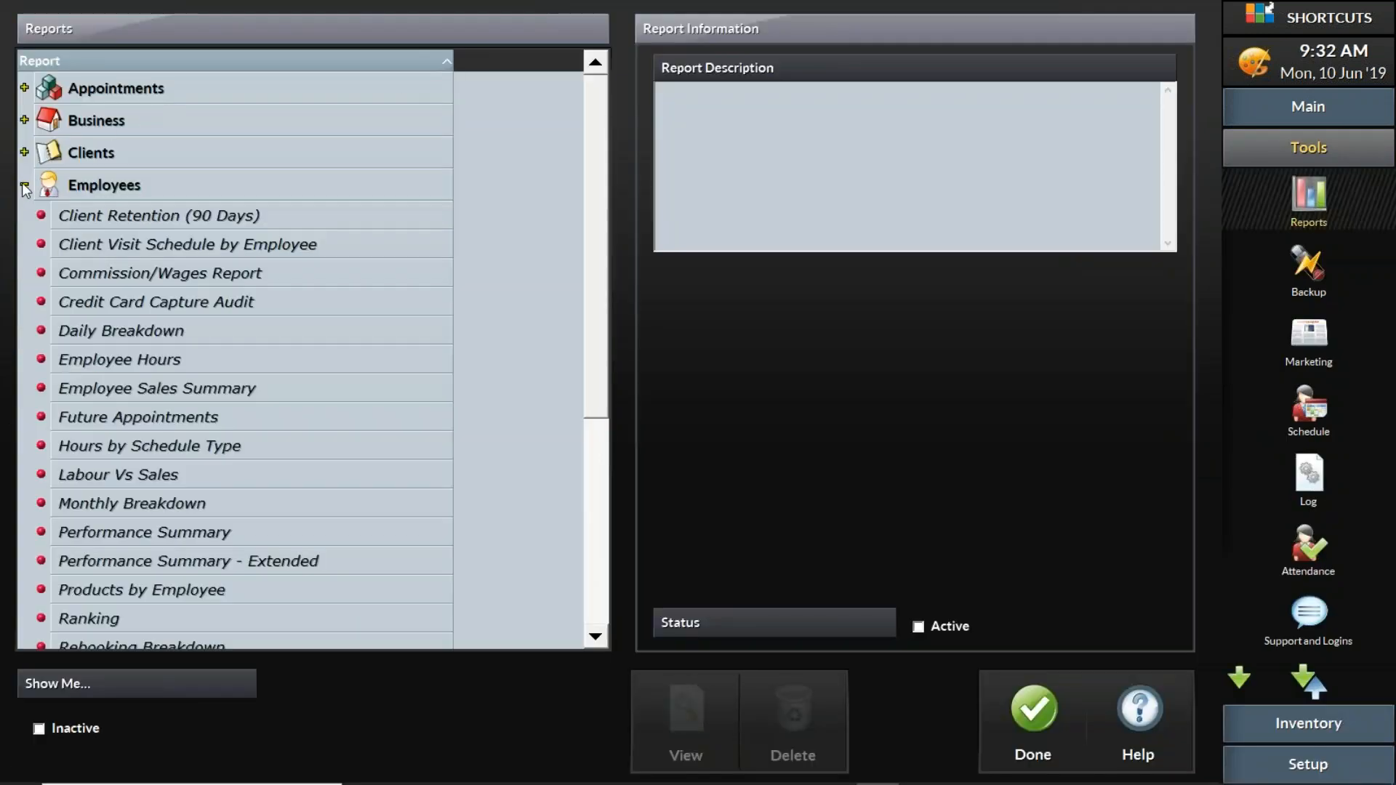
{"action": "left_click", "coordinate": [199, 278]}
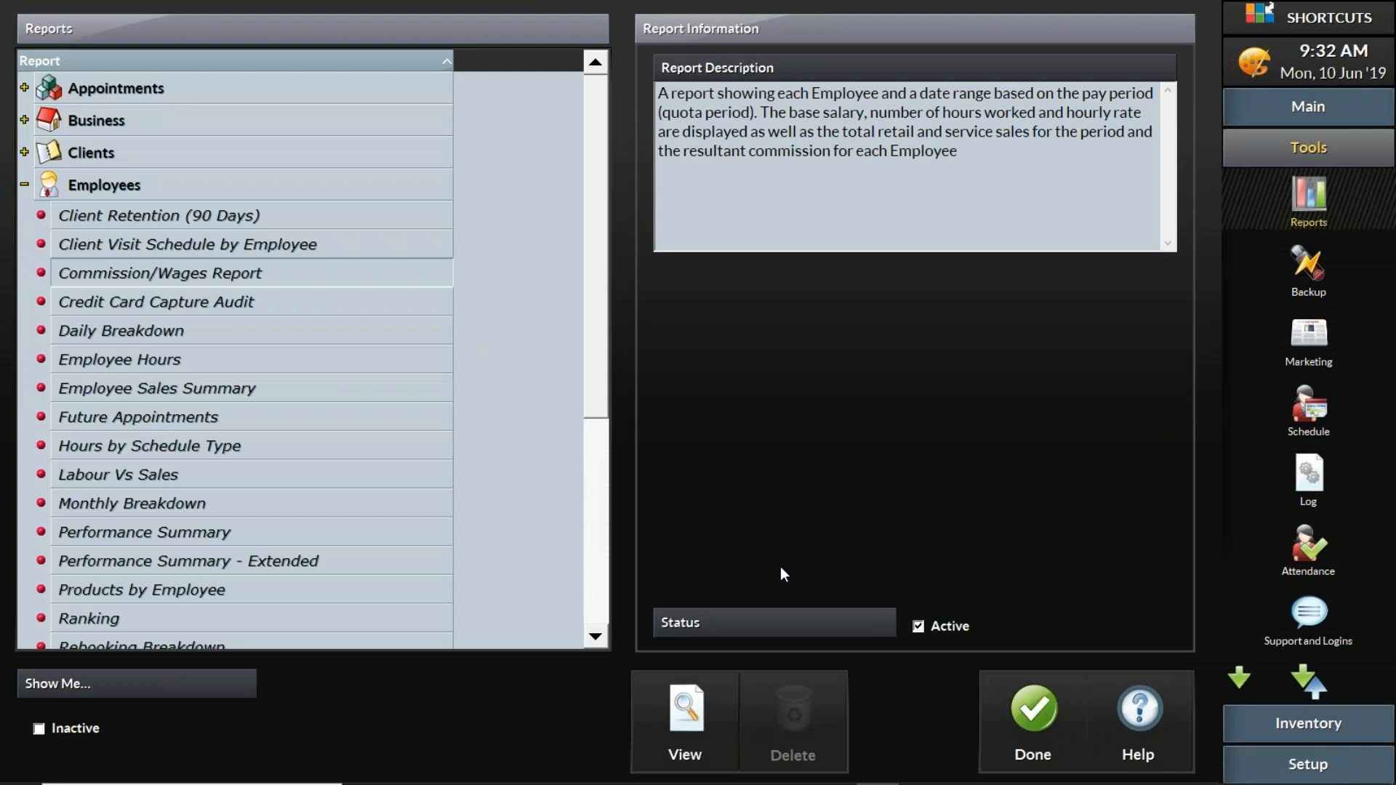
{"action": "left_click", "coordinate": [689, 723]}
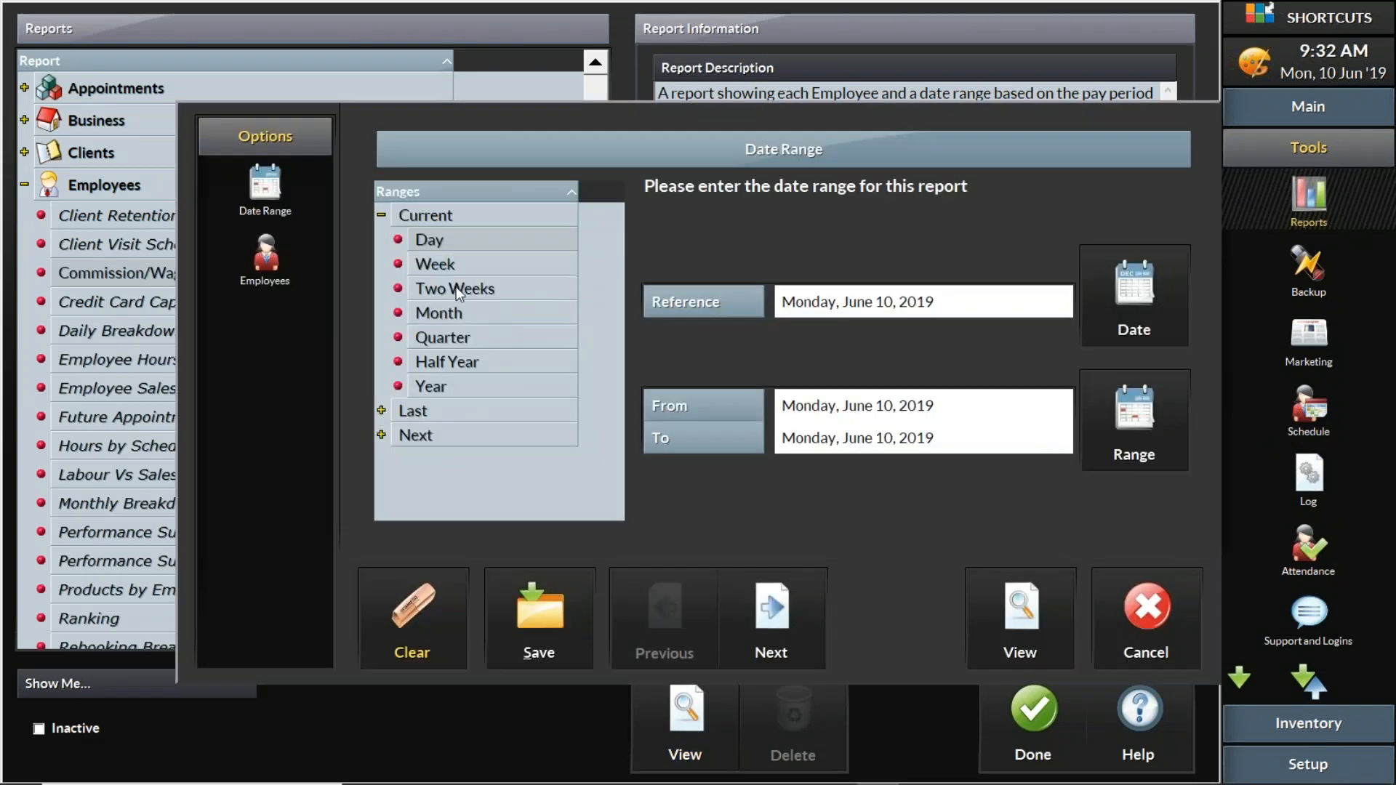
{"action": "left_click", "coordinate": [467, 288]}
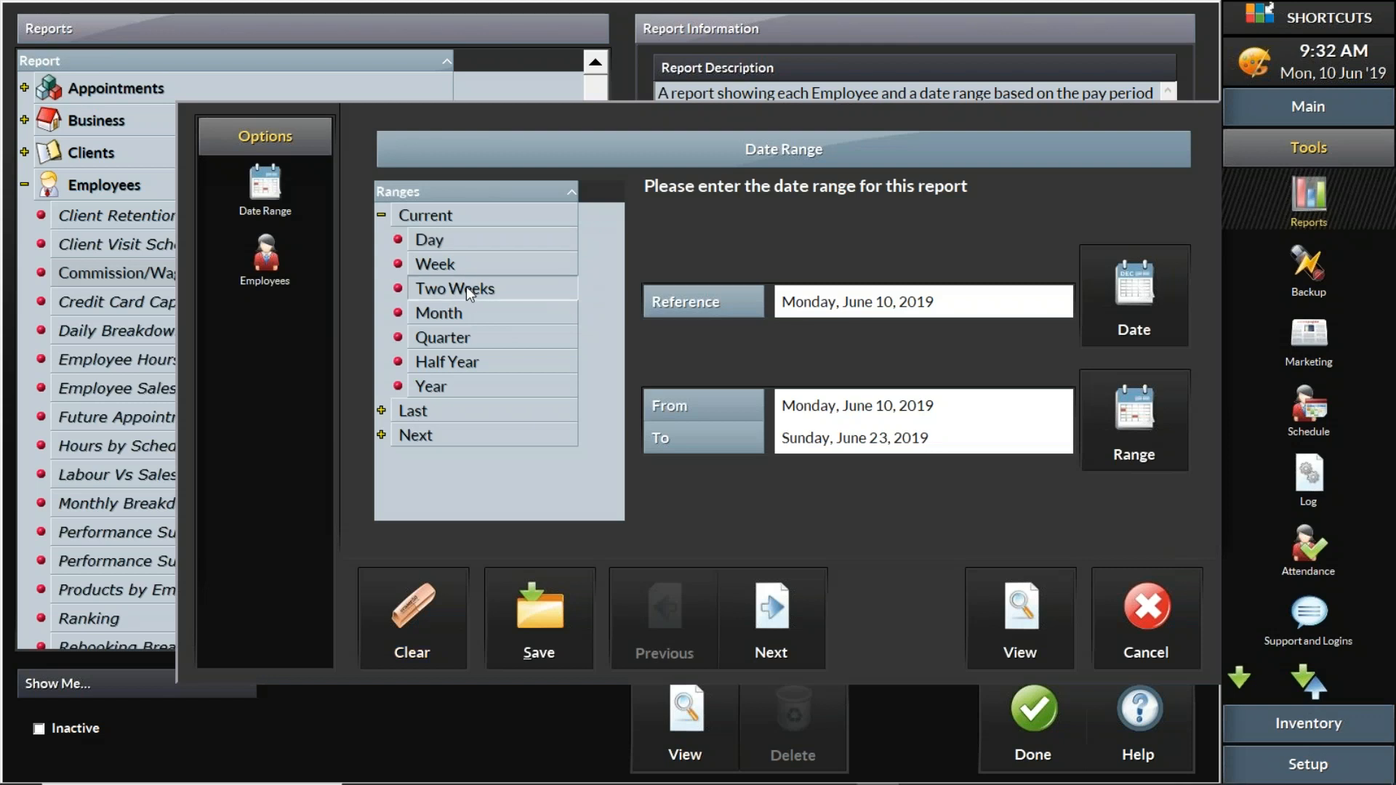
{"action": "left_click", "coordinate": [987, 604]}
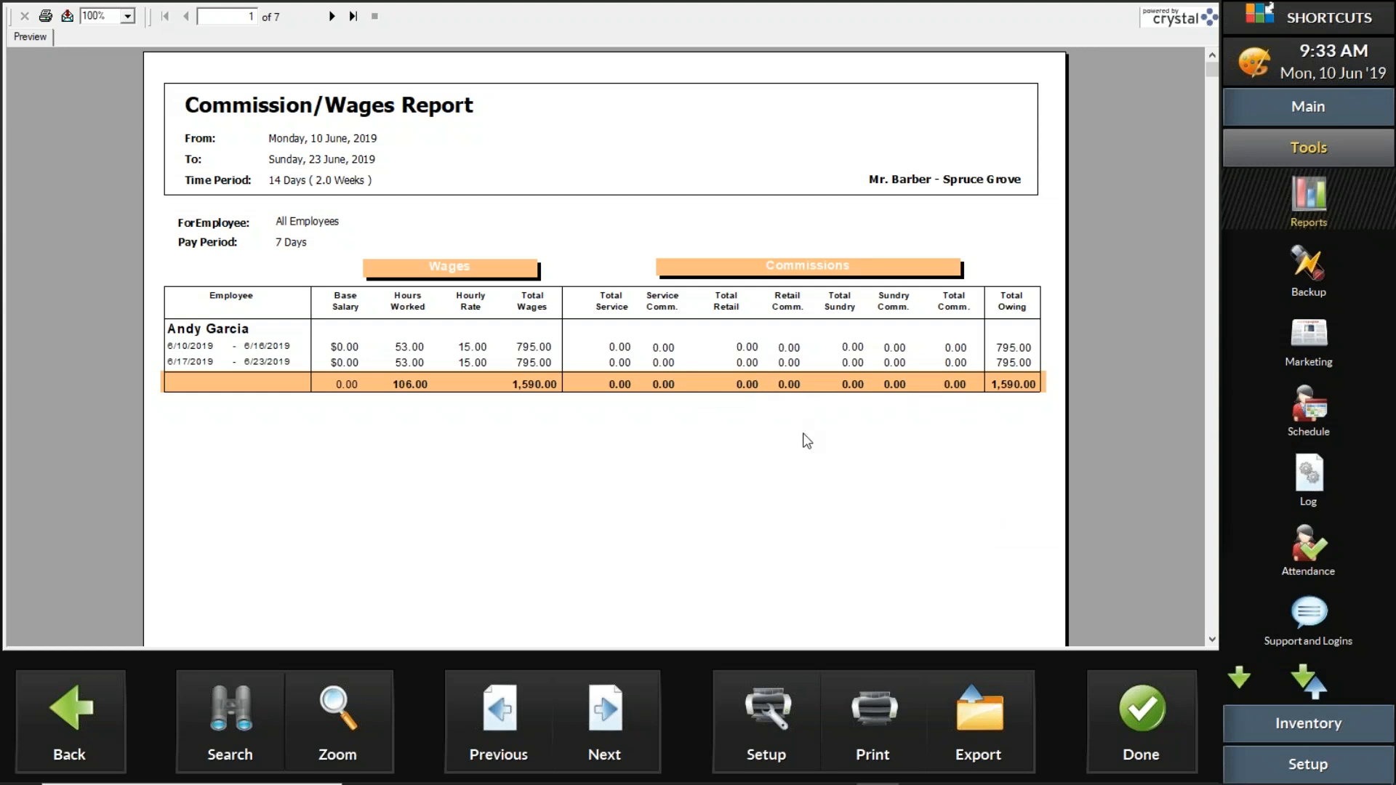
{"action": "left_click", "coordinate": [1146, 704]}
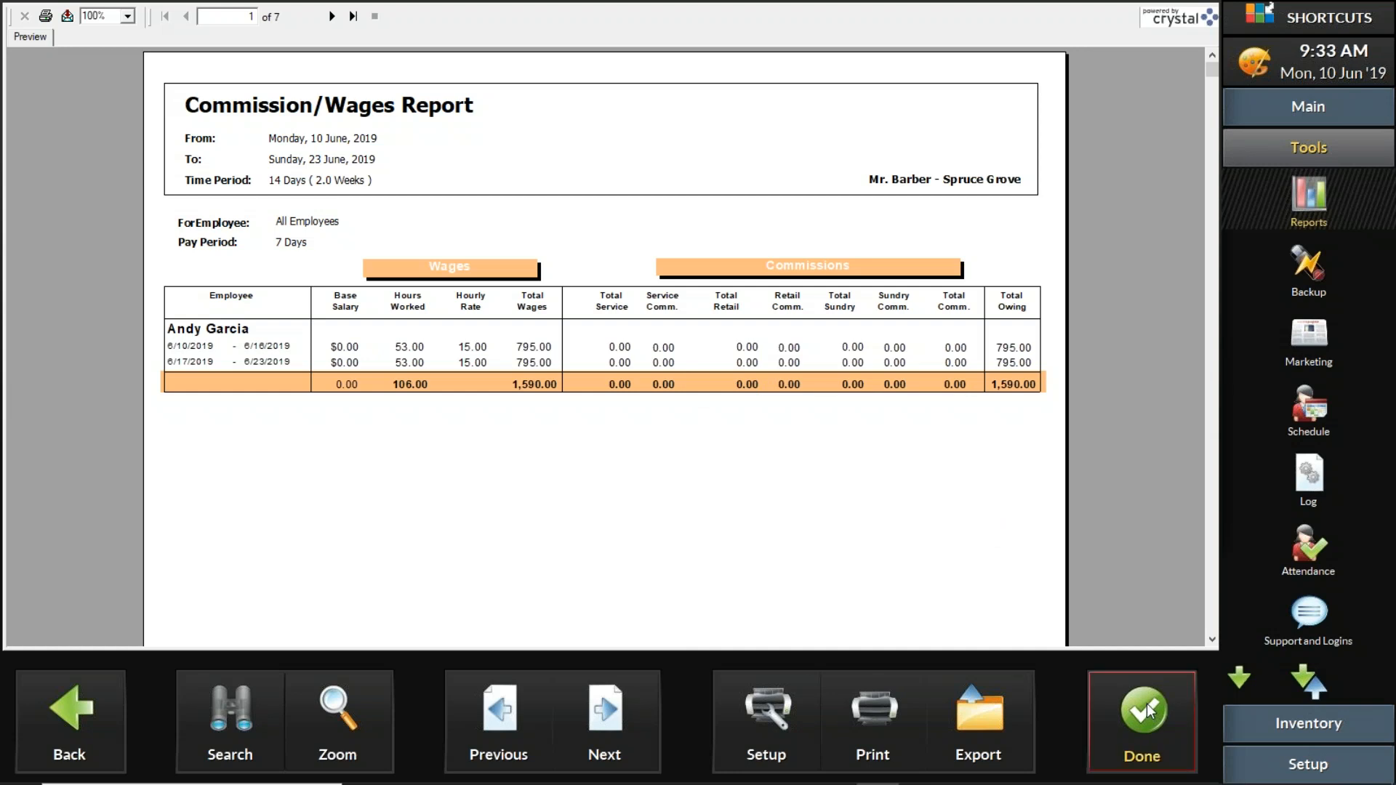
{"action": "left_click", "coordinate": [1013, 716]}
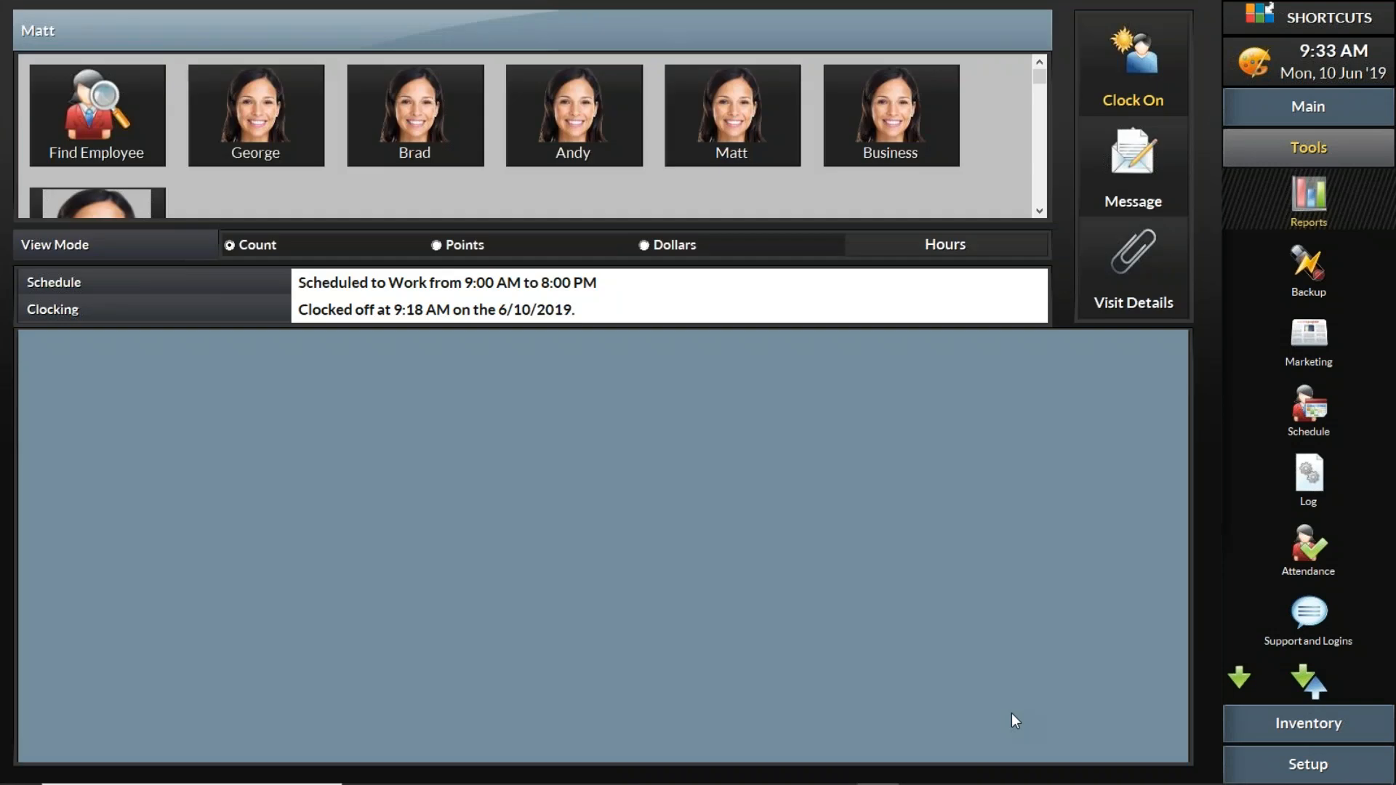
Step: Switch to the PowerPoint presentation and run its slide show from the current Live Demo slide
{"action": "mouse_move", "coordinate": [551, 782]}
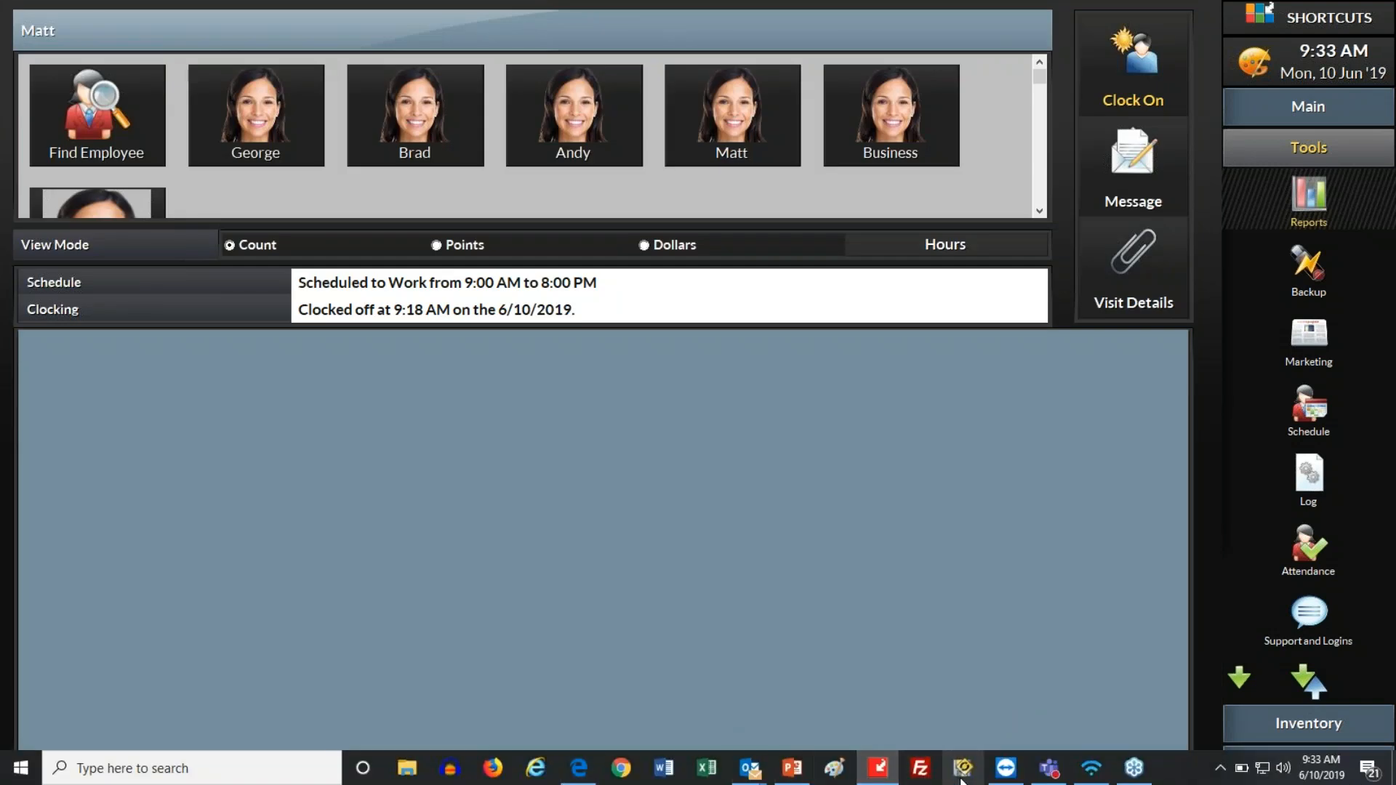
{"action": "left_click", "coordinate": [791, 767]}
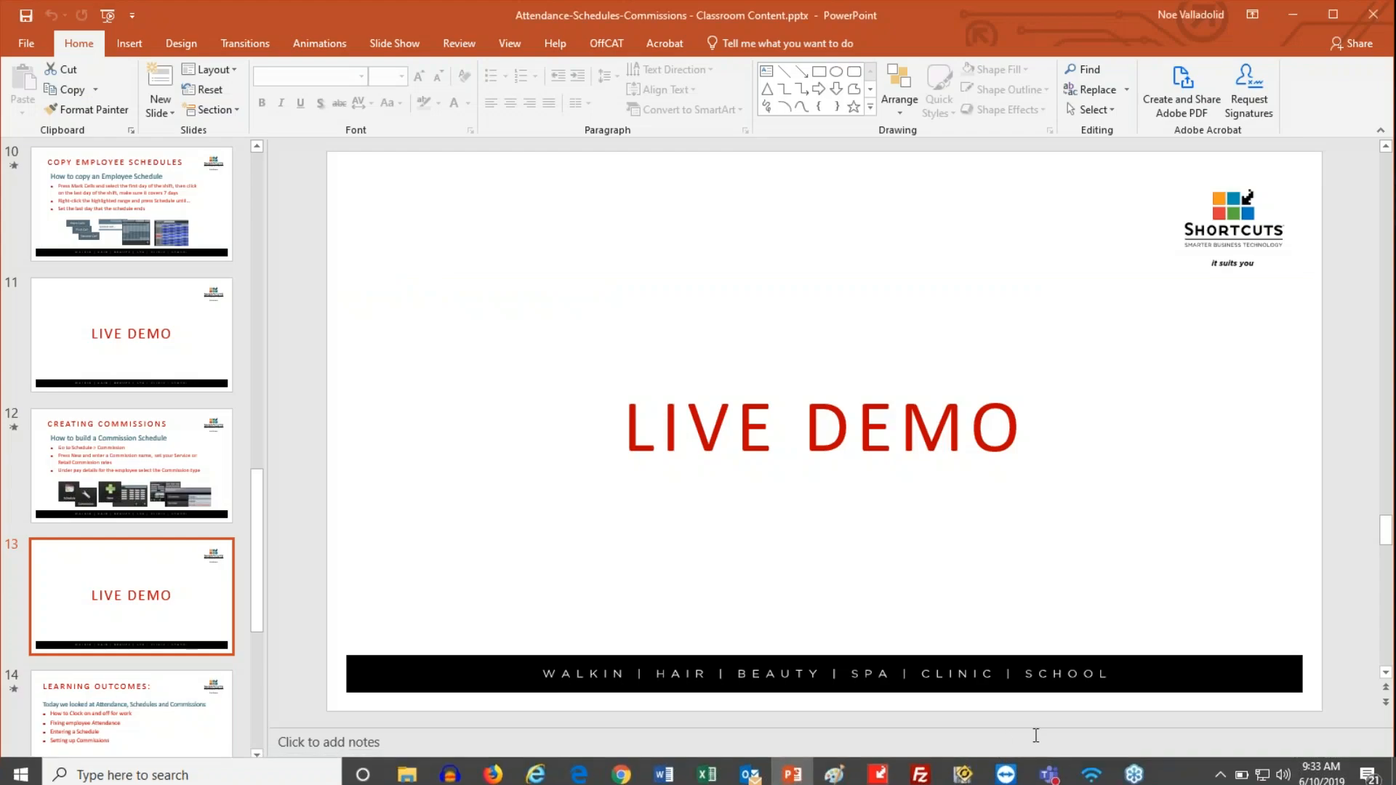
{"action": "left_click", "coordinate": [1196, 773]}
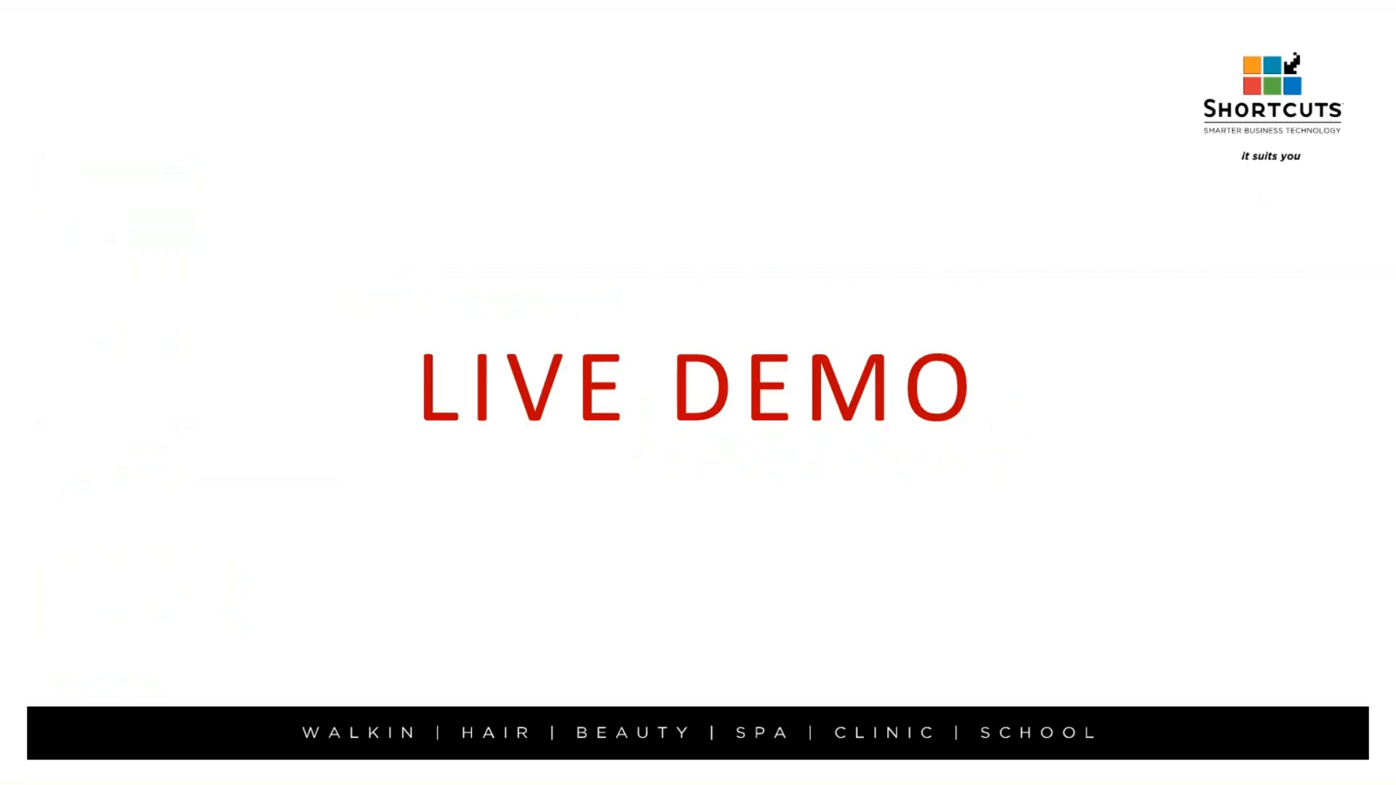
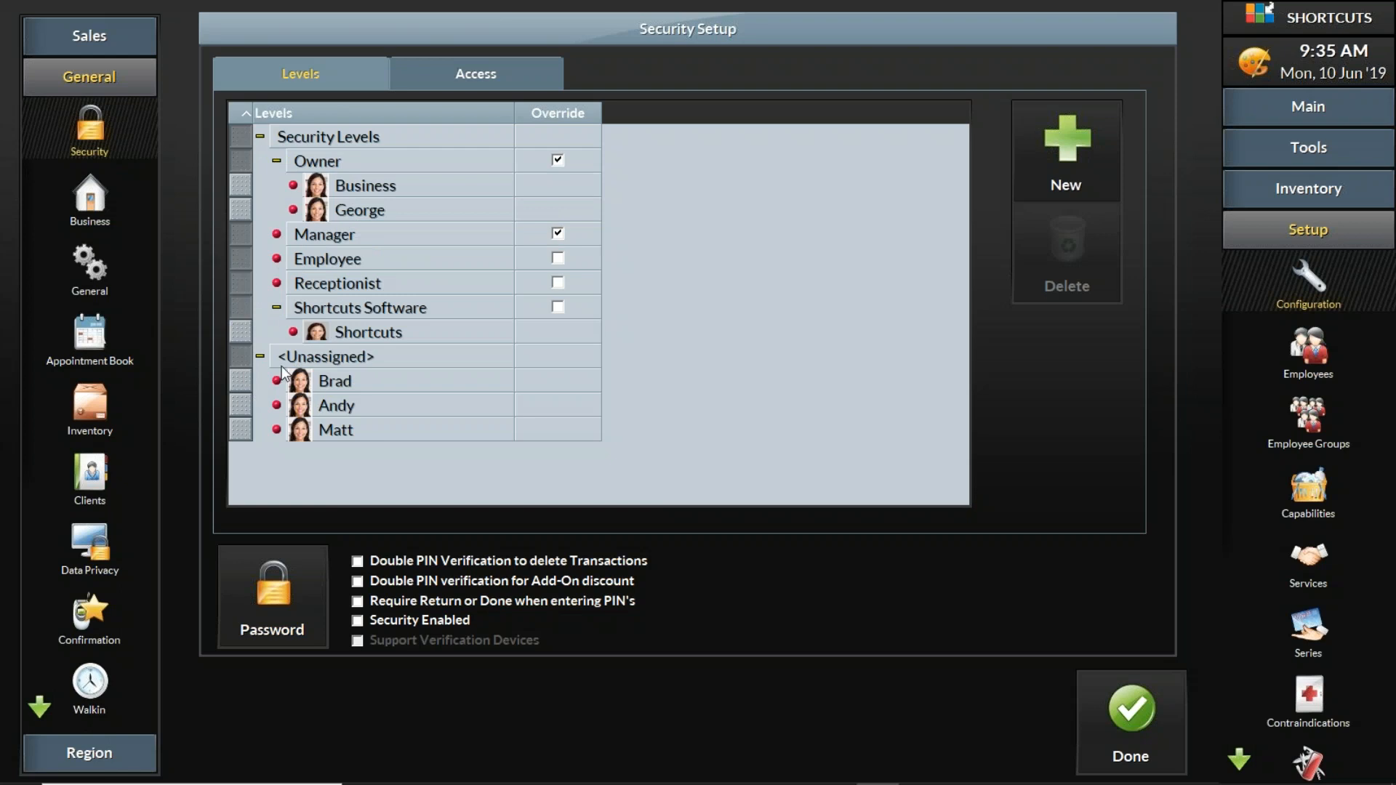
Step: Move the first unassigned employee to the Manager security level and the other two to Receptionist
{"action": "left_click_drag", "start_coordinate": [235, 380], "coordinate": [298, 239]}
{"action": "left_click_drag", "start_coordinate": [240, 405], "coordinate": [283, 309]}
{"action": "mouse_move", "coordinate": [244, 426]}
{"action": "left_mouse_down"}
{"action": "mouse_move", "coordinate": [262, 295]}
{"action": "mouse_move", "coordinate": [261, 308]}
{"action": "left_mouse_up"}
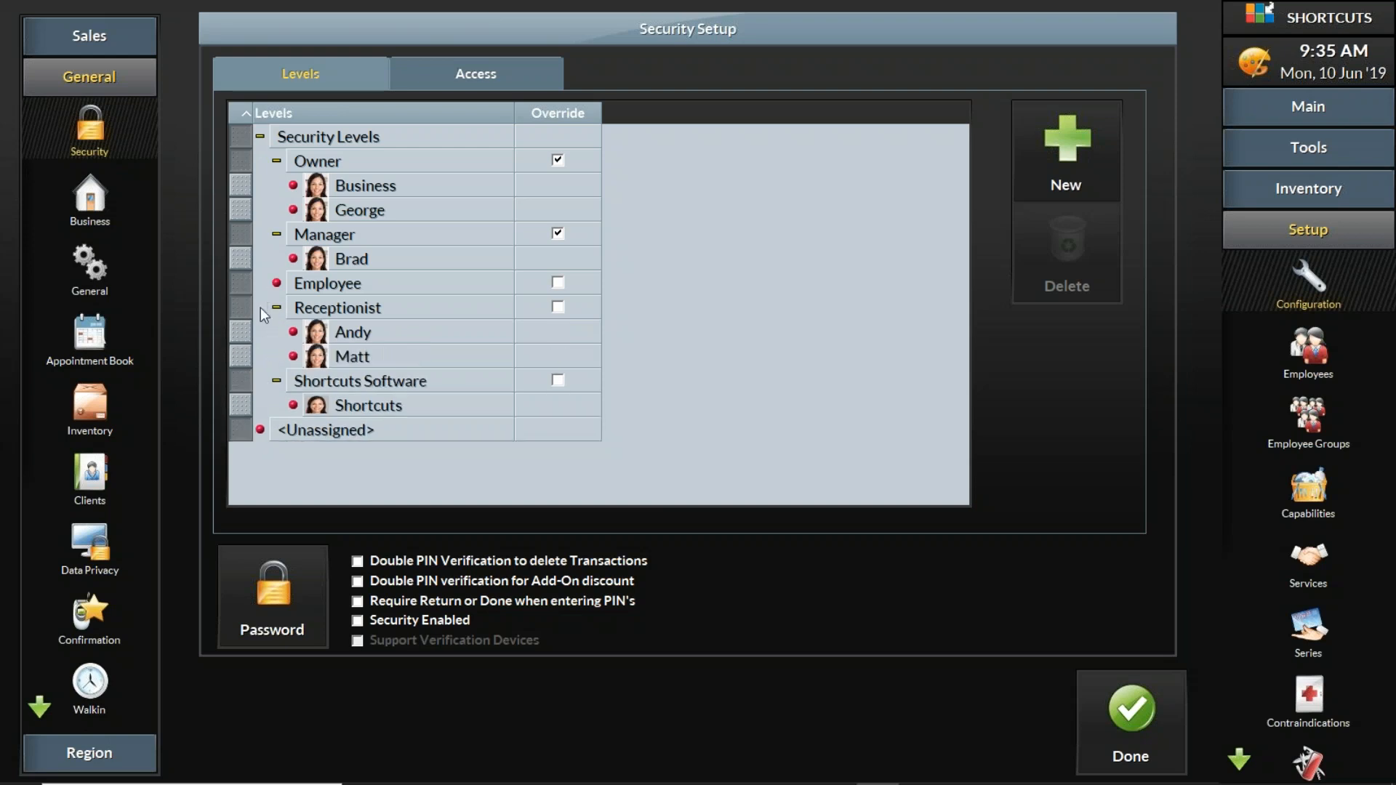
Step: Show the Owner level's access permissions with the items and actions sorted alphabetically in ascending order
{"action": "left_click", "coordinate": [493, 74]}
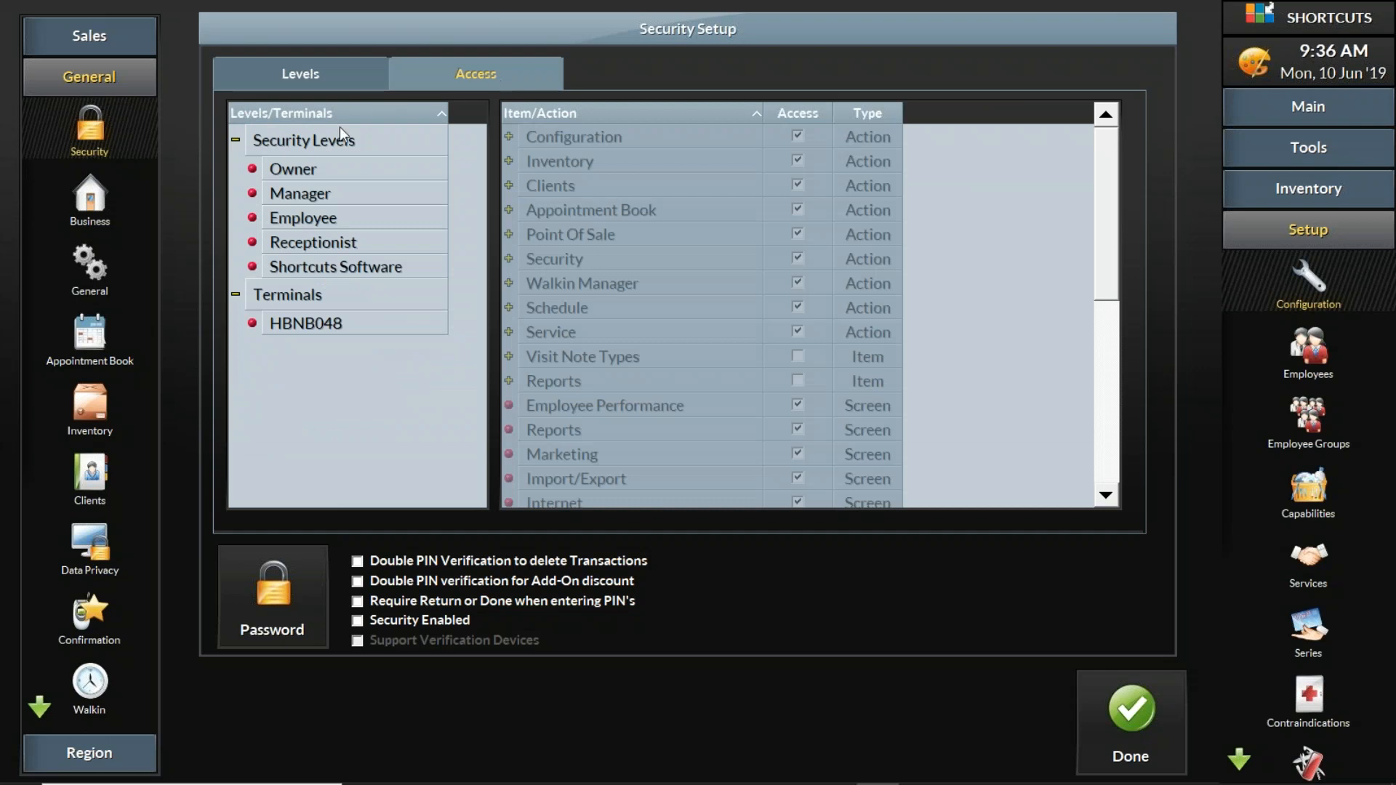
{"action": "left_click", "coordinate": [320, 170]}
{"action": "left_click", "coordinate": [546, 115]}
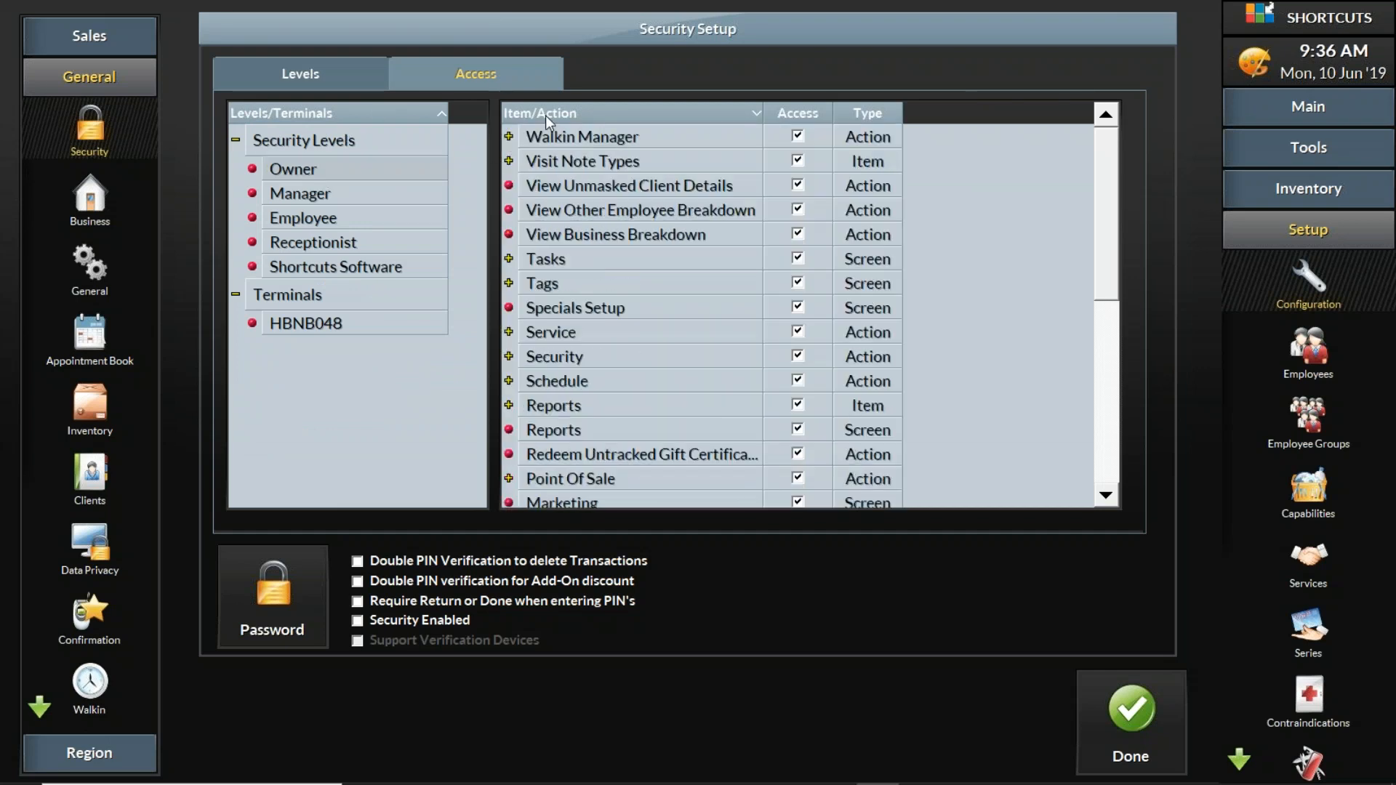
{"action": "left_click", "coordinate": [581, 115]}
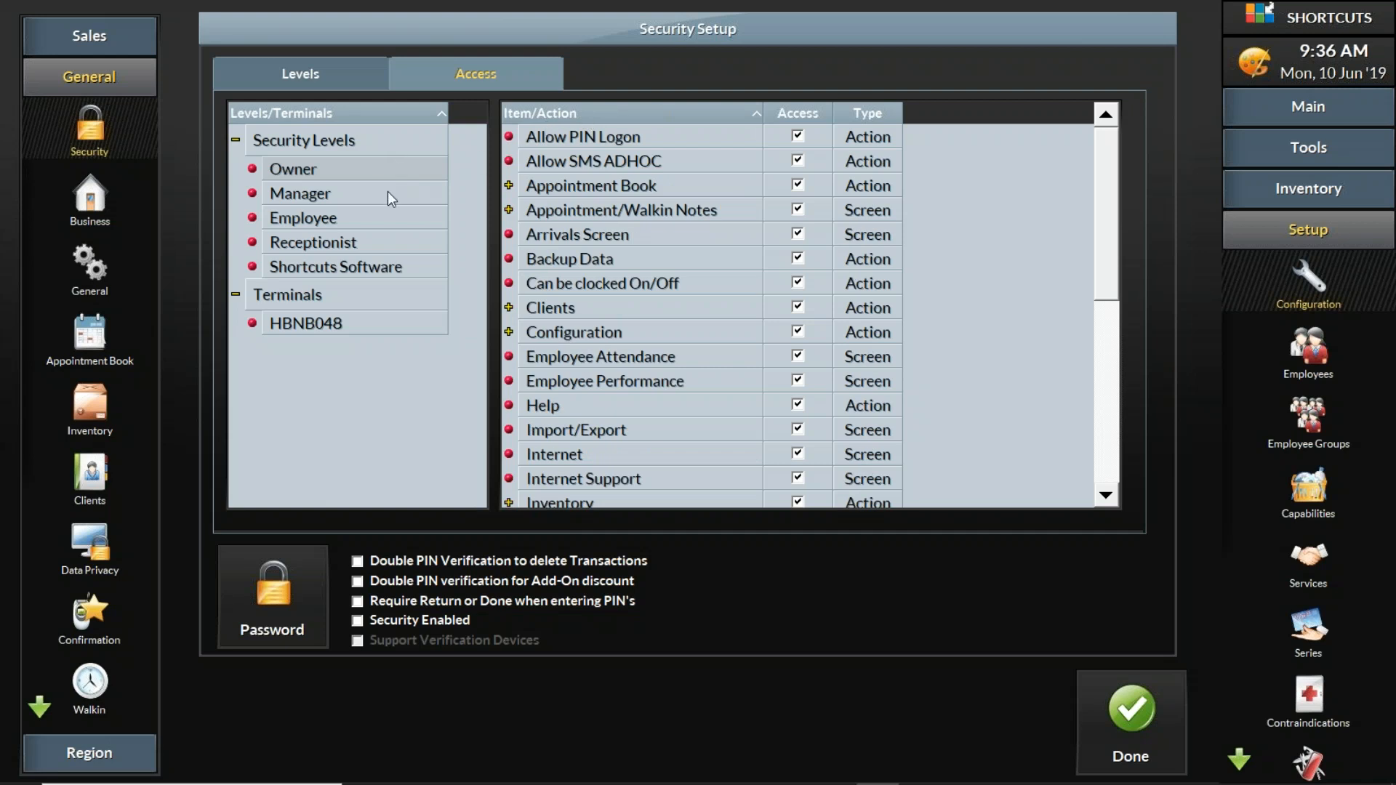
Step: Examine the Manager level's Appointment Book and Configuration permissions, then collapse both groups
{"action": "left_click", "coordinate": [510, 183]}
{"action": "left_click", "coordinate": [508, 185]}
{"action": "left_click", "coordinate": [509, 332]}
{"action": "scroll", "coordinate": [626, 357], "scroll_direction": "down", "scroll_amount": 4}
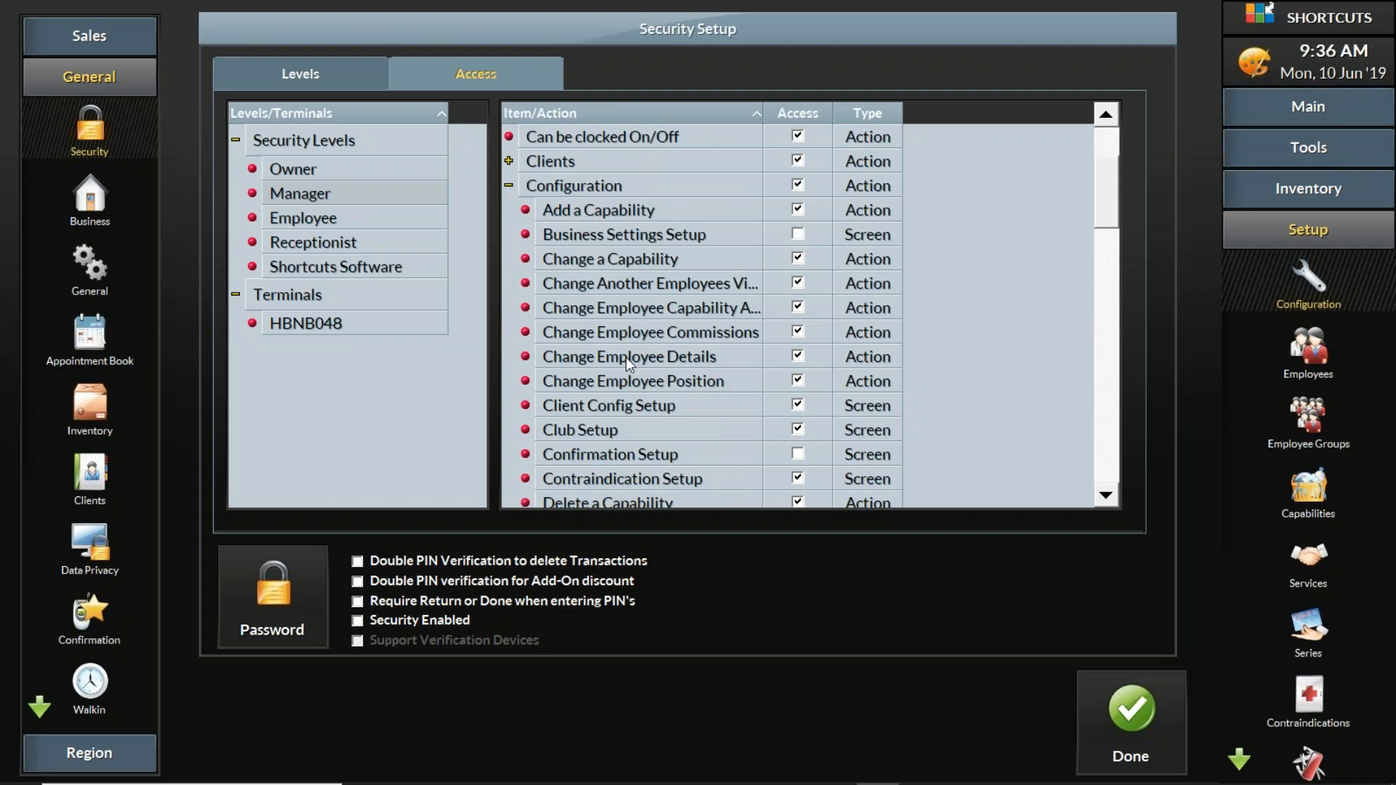
{"action": "scroll", "coordinate": [624, 354], "scroll_direction": "up", "scroll_amount": 4}
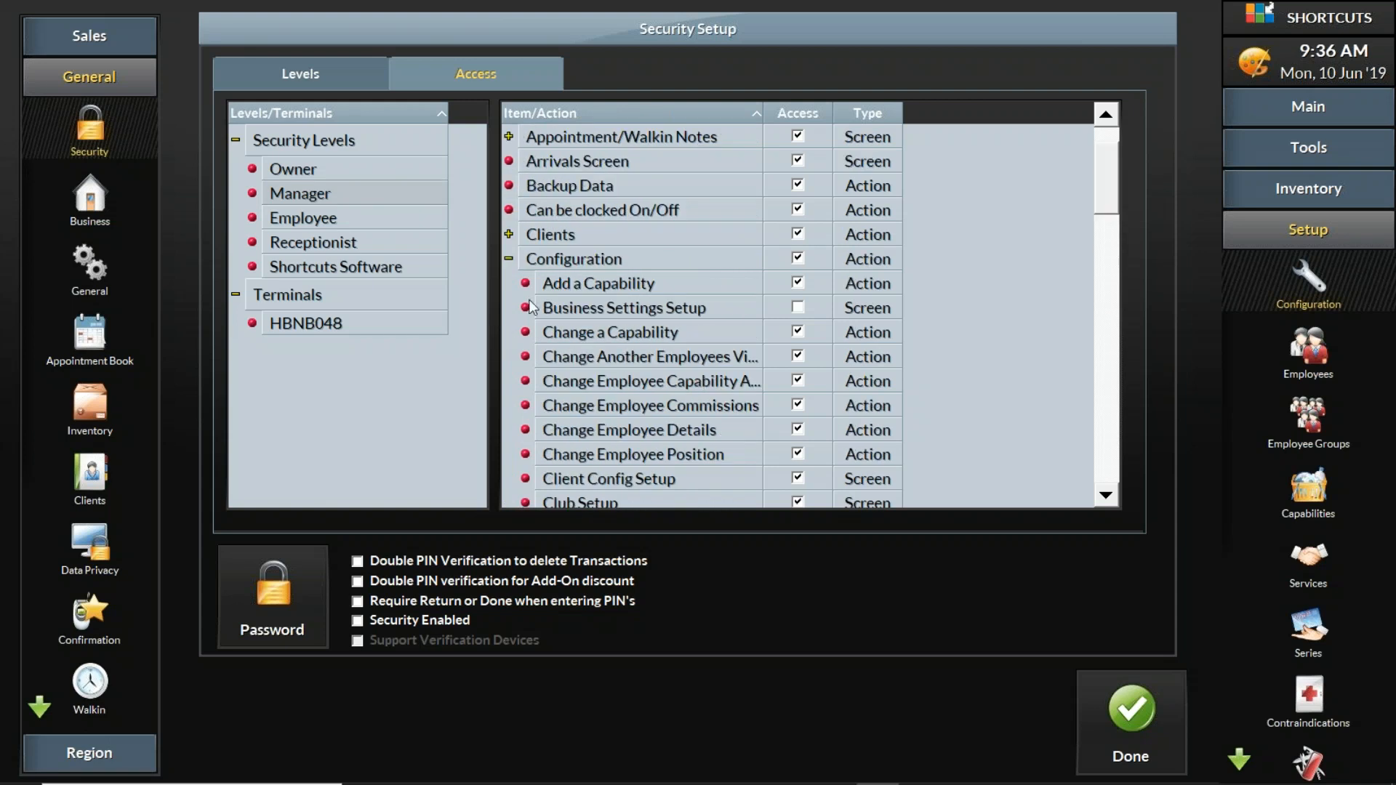
{"action": "left_click", "coordinate": [510, 260]}
Step: Compare the access permissions of the Employee and Receptionist security levels
{"action": "left_click", "coordinate": [361, 217]}
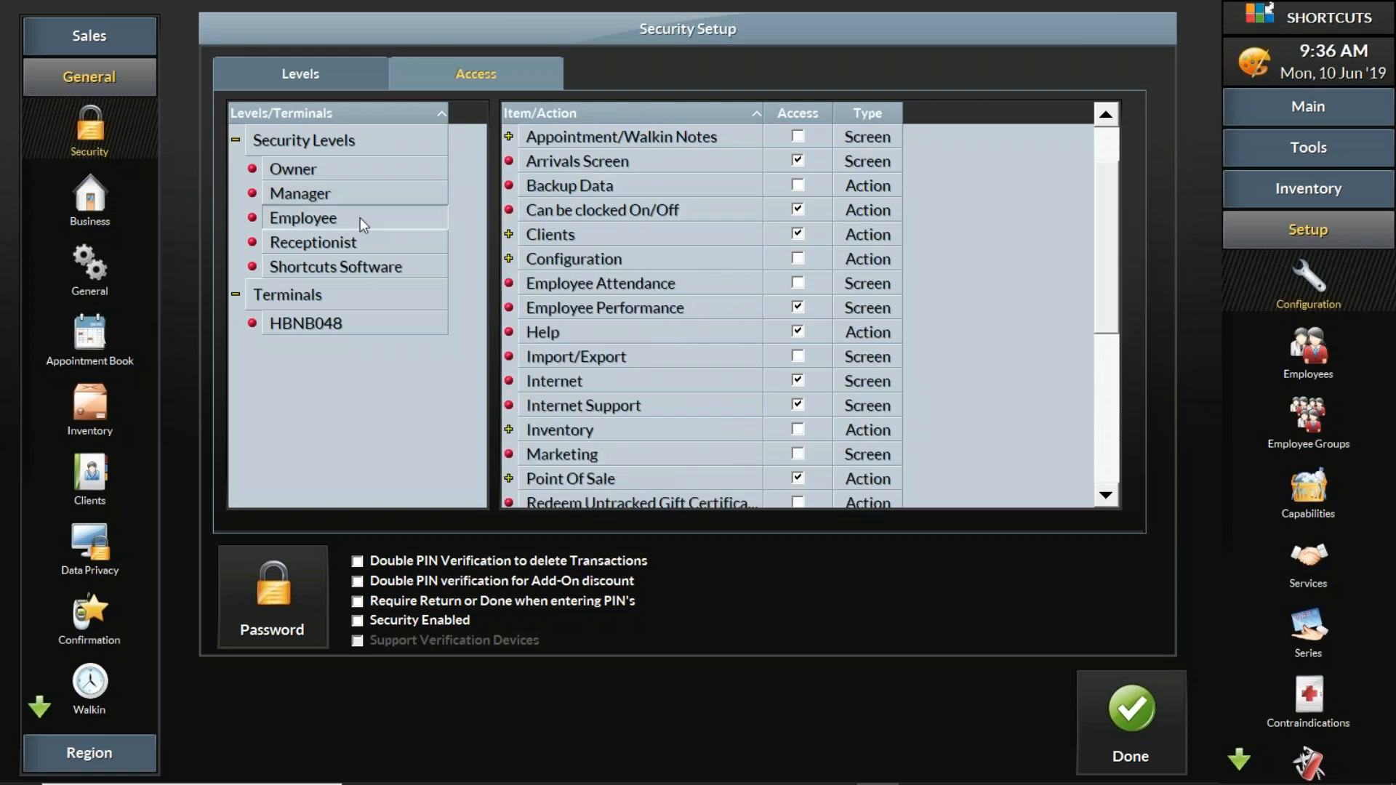
{"action": "left_click", "coordinate": [358, 245]}
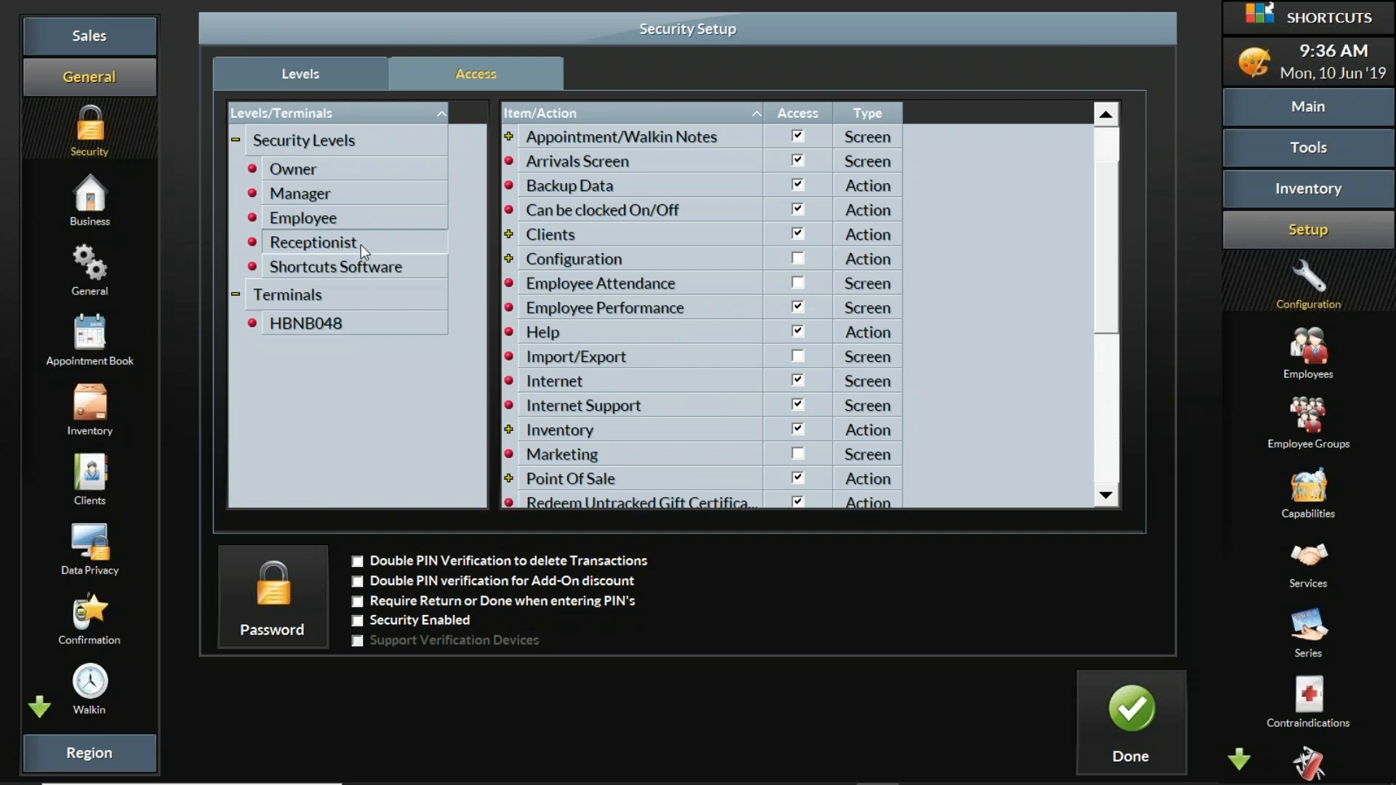
{"action": "left_click", "coordinate": [365, 220]}
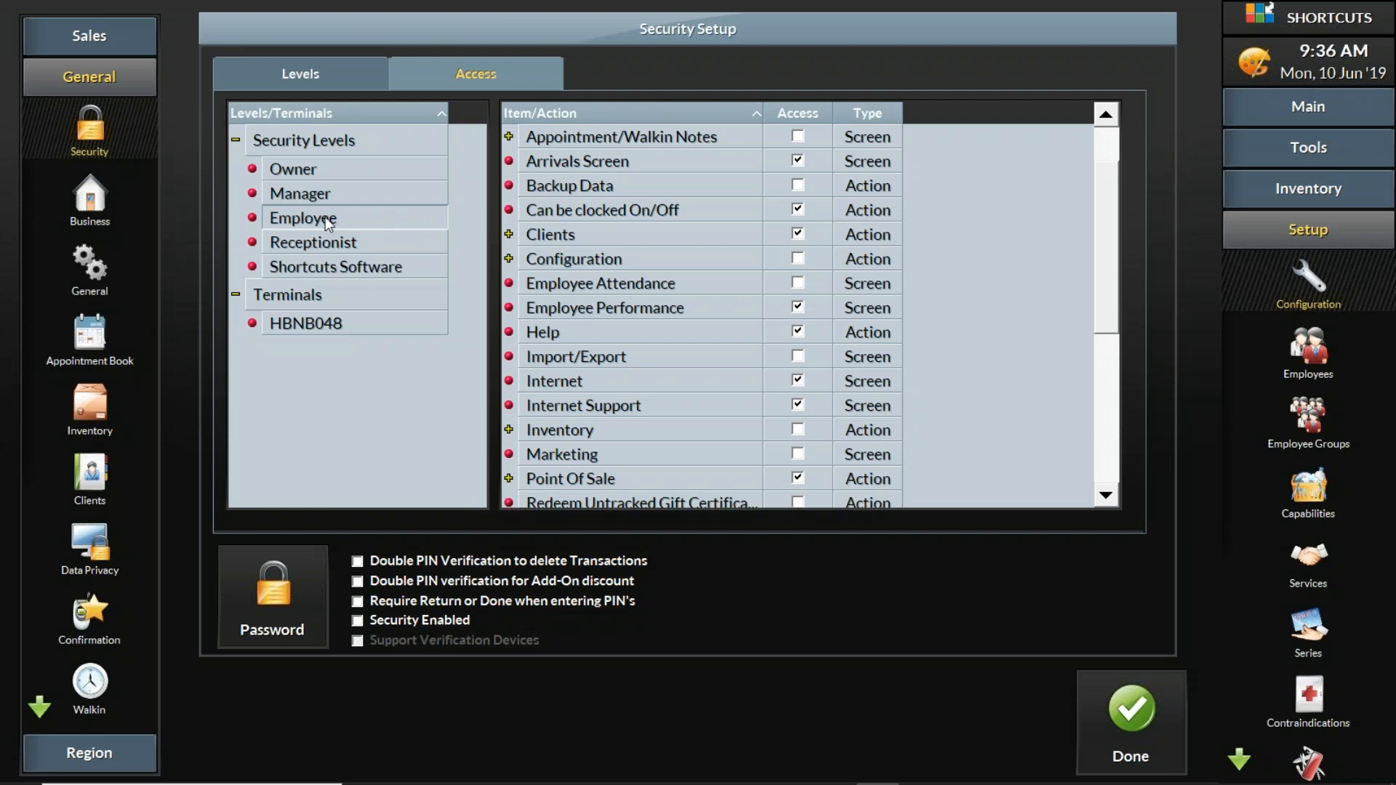
{"action": "left_click", "coordinate": [331, 243]}
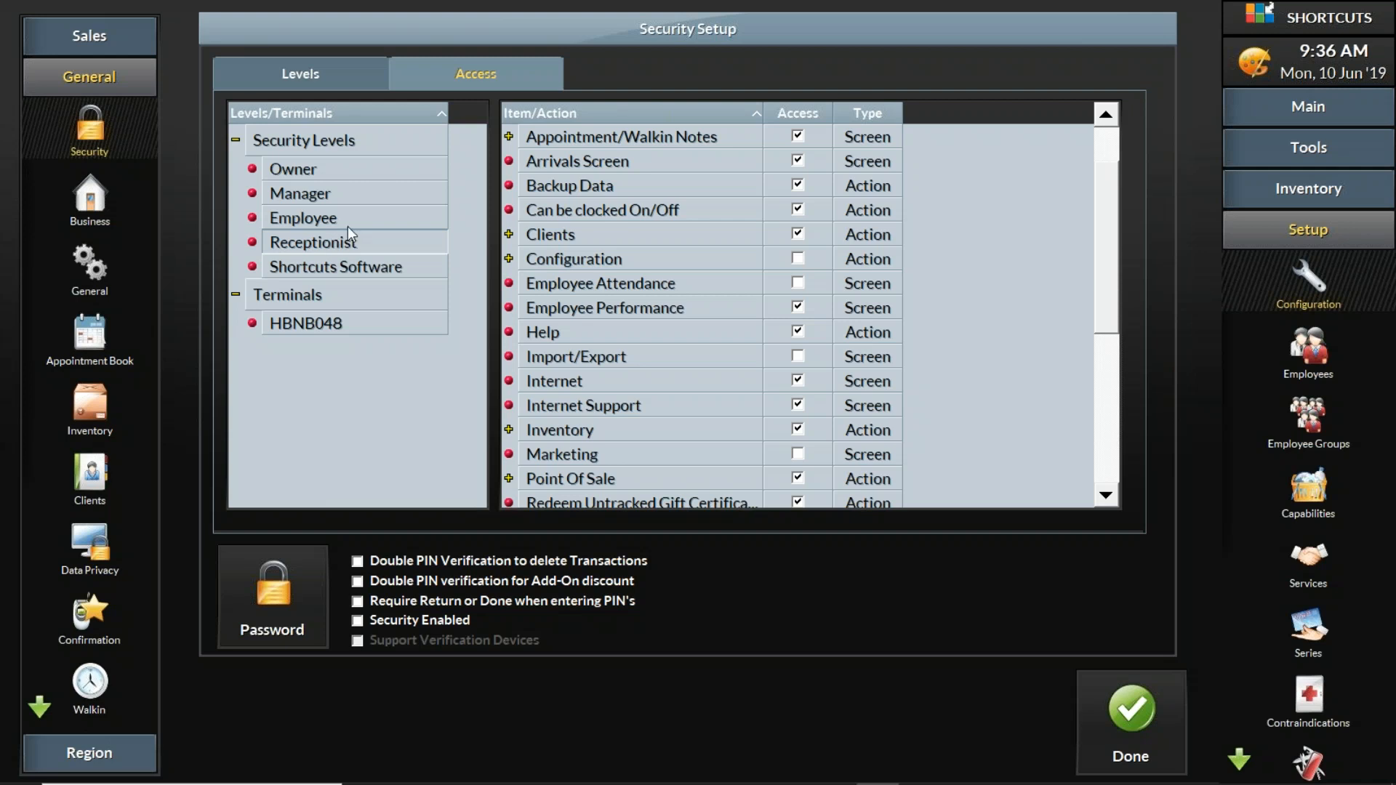
{"action": "left_click", "coordinate": [348, 224]}
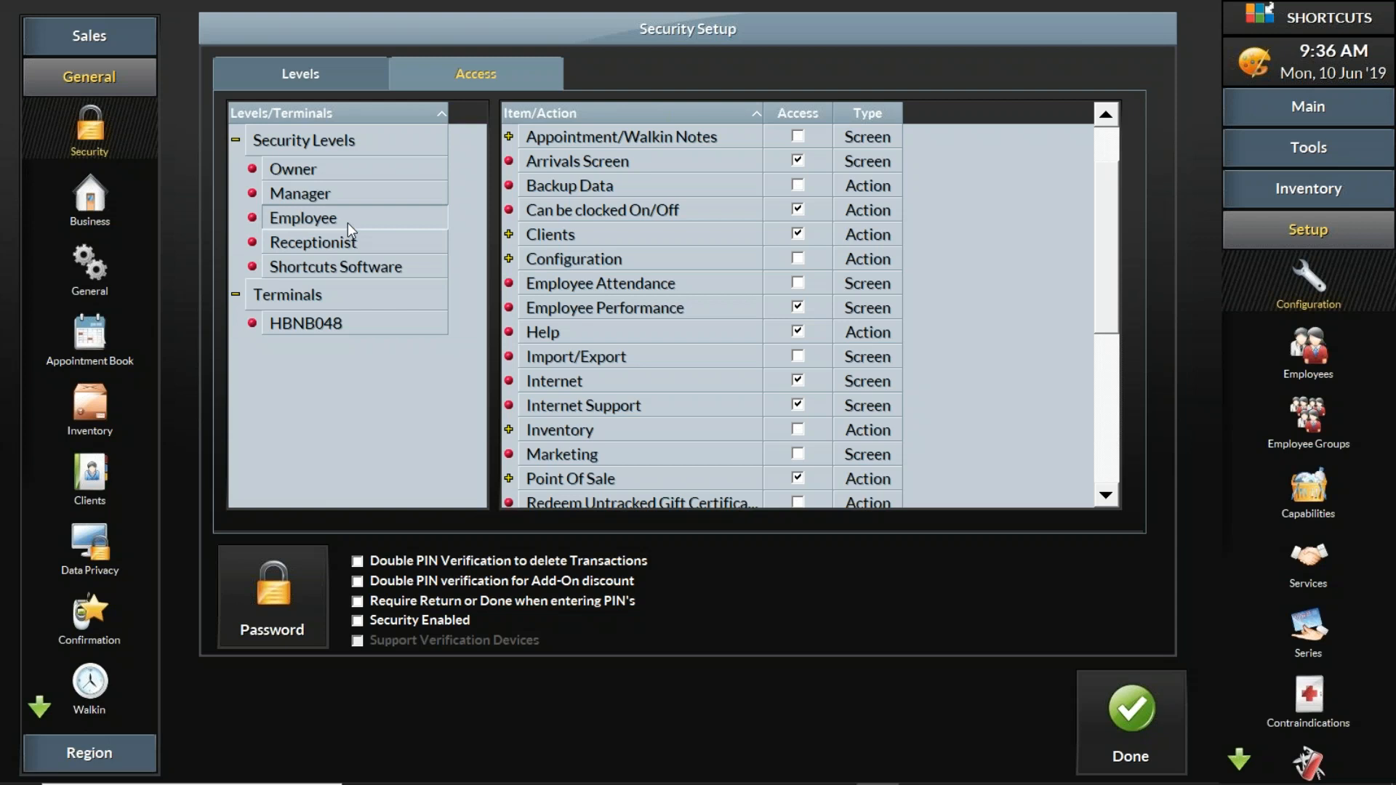
{"action": "left_click", "coordinate": [345, 244]}
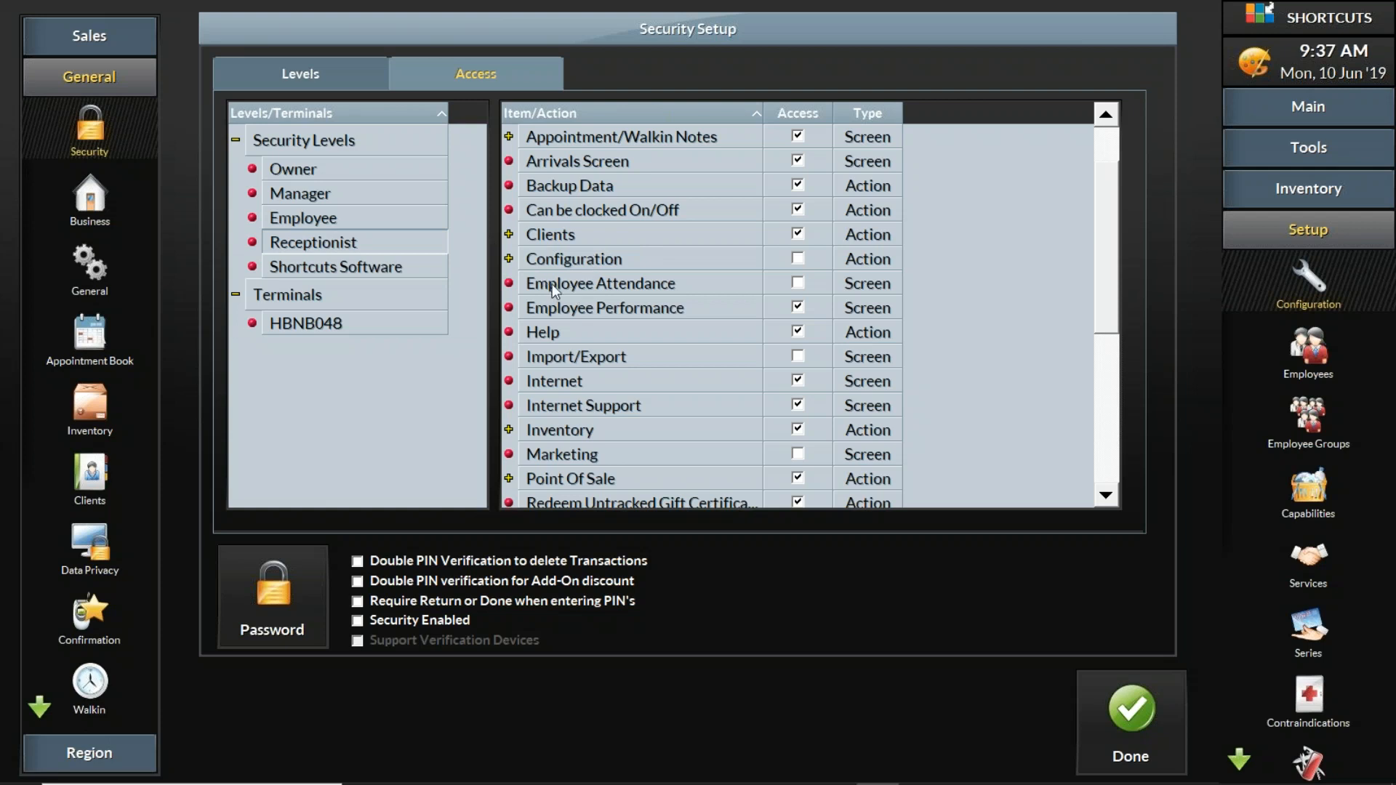
Step: Review the Receptionist level's Employee Attendance, Employee Performance and Configuration permissions, widening the Item/Action column to show full names
{"action": "left_click", "coordinate": [655, 281]}
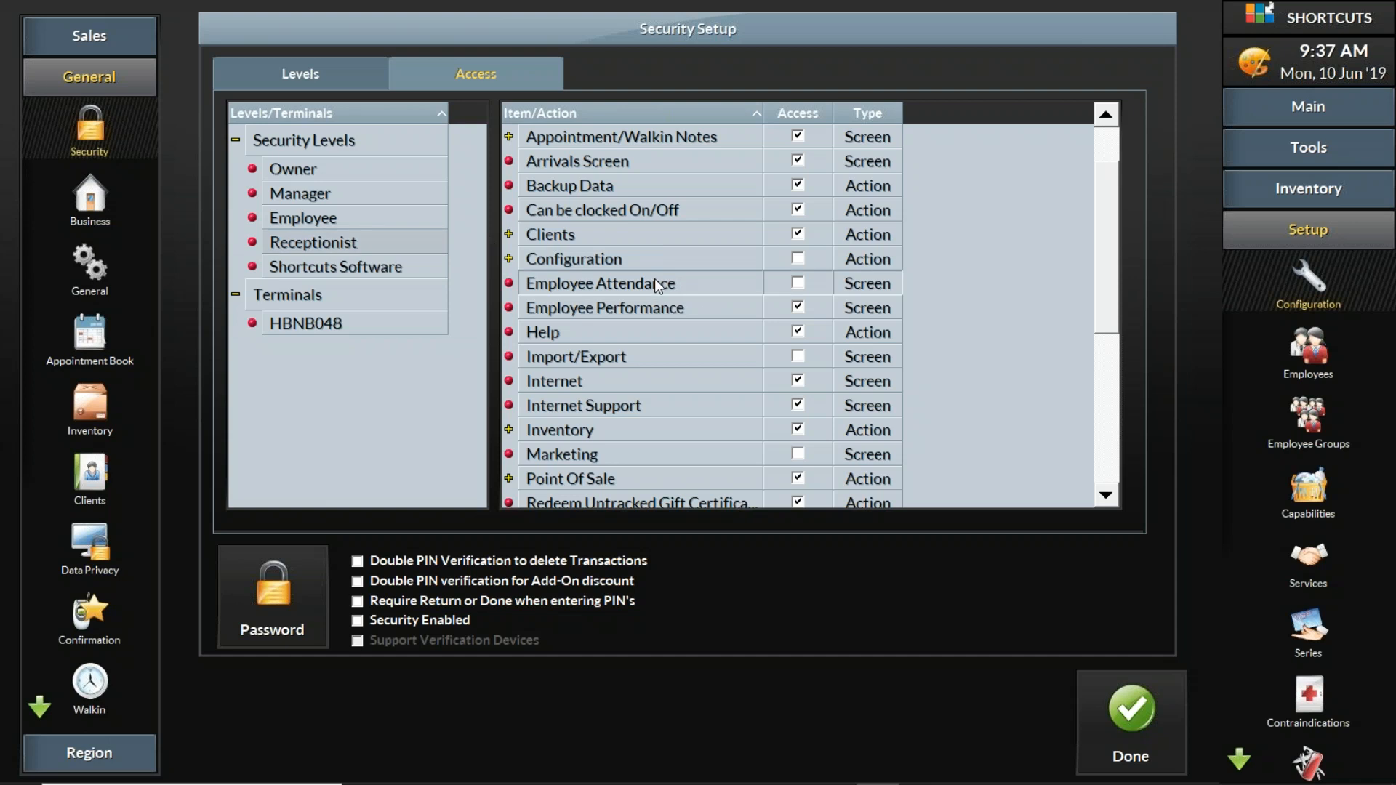
{"action": "left_click", "coordinate": [664, 309]}
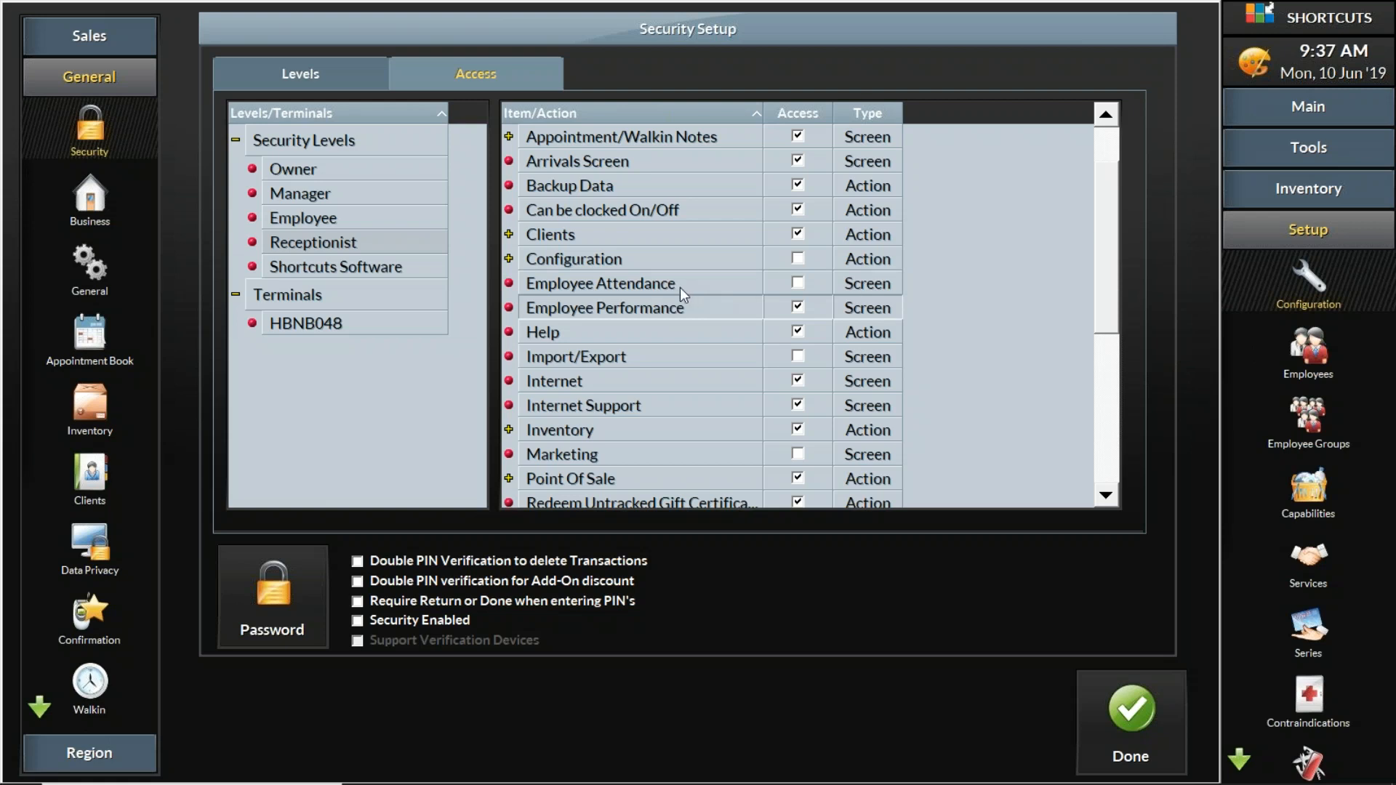
{"action": "left_click", "coordinate": [508, 259]}
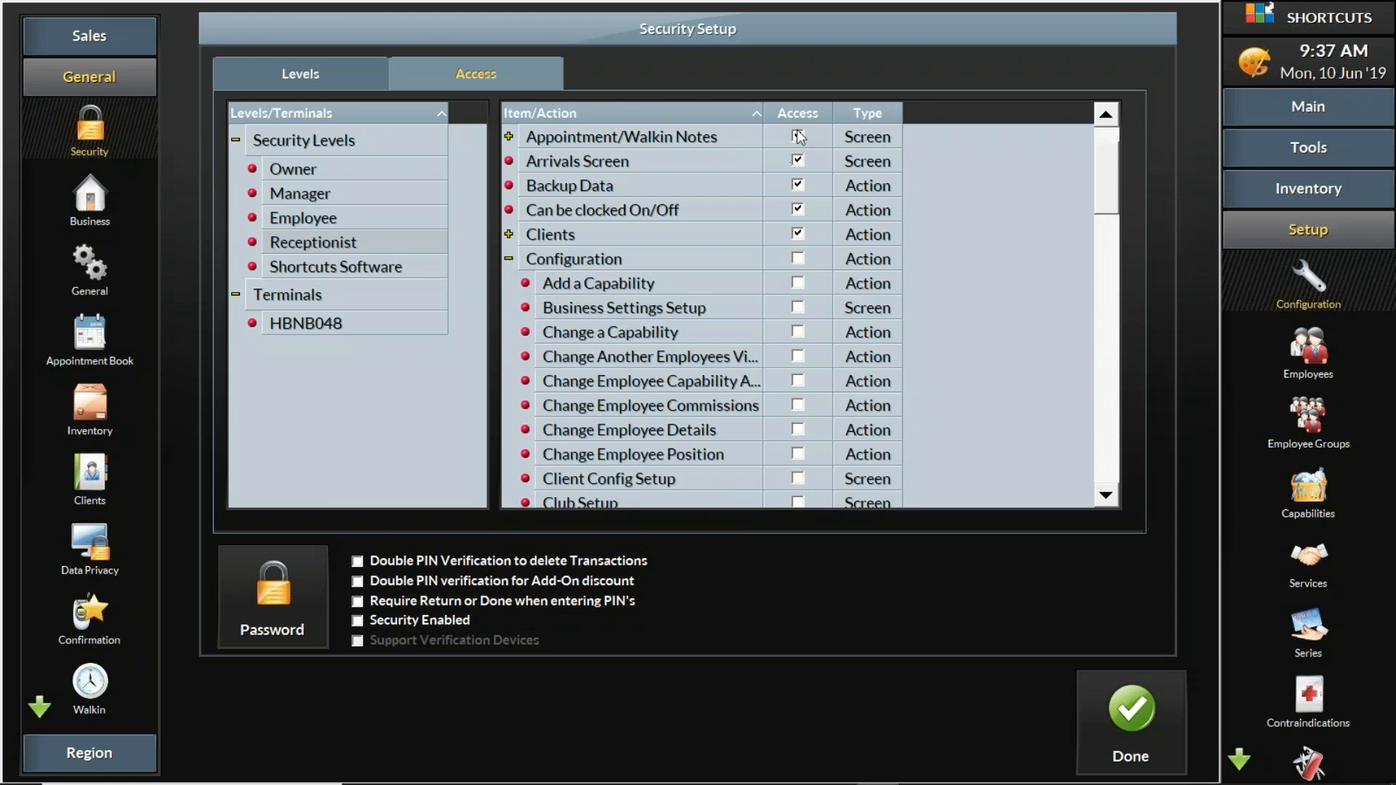
{"action": "left_click_drag", "start_coordinate": [764, 112], "coordinate": [838, 110]}
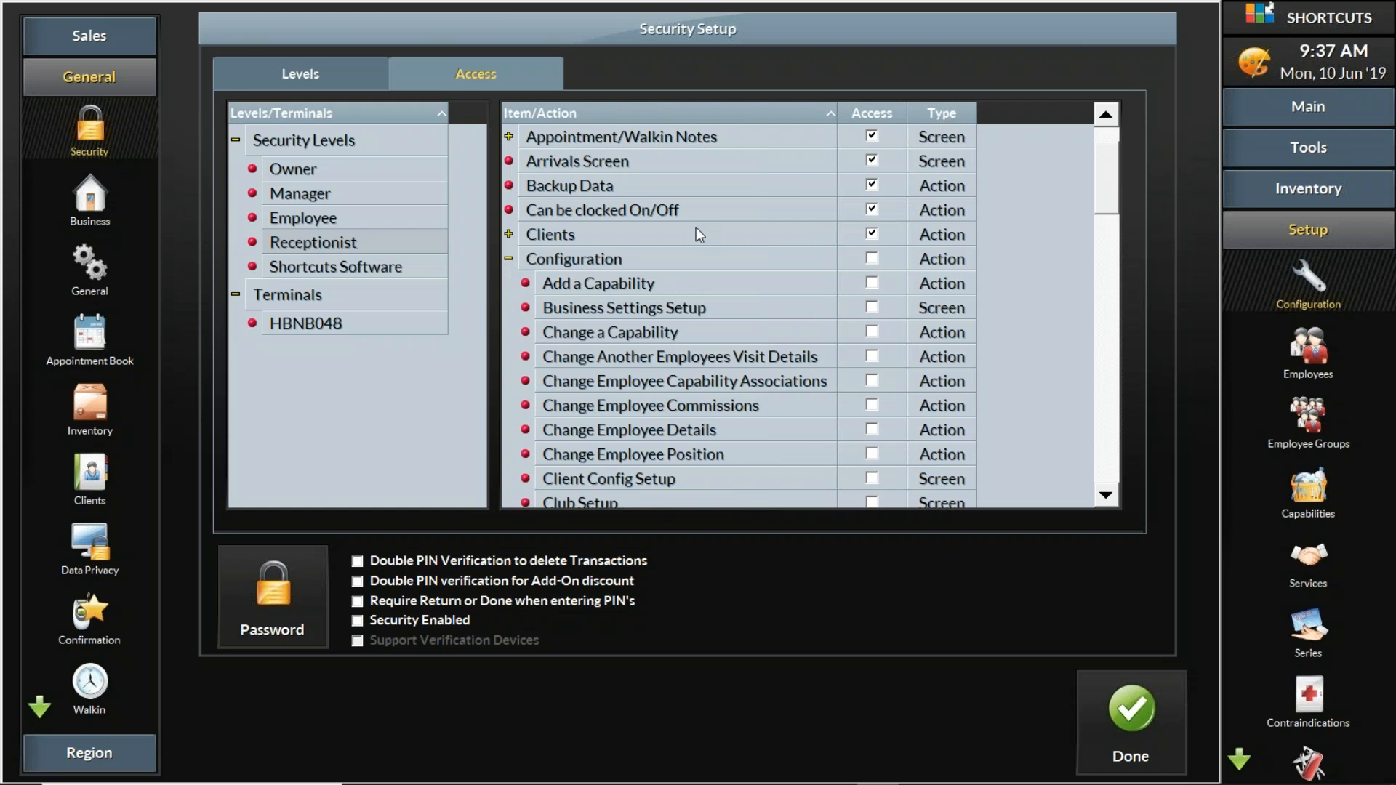
{"action": "scroll", "coordinate": [696, 227], "scroll_direction": "down", "scroll_amount": 1}
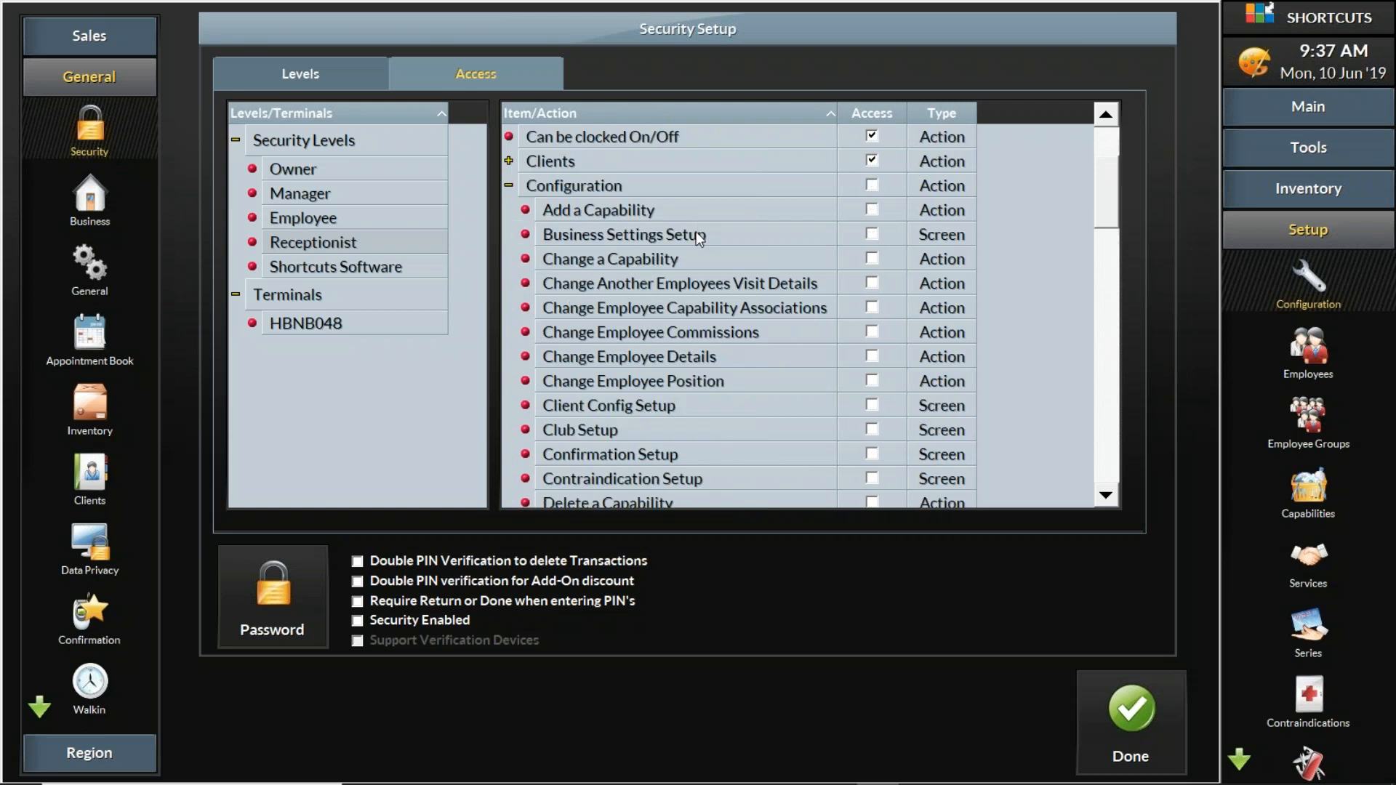
Step: Examine the rest of the Receptionist level's Configuration permissions, from Add a Capability through Security Setup, then collapse the group
{"action": "scroll", "coordinate": [695, 231], "scroll_direction": "down", "scroll_amount": 1}
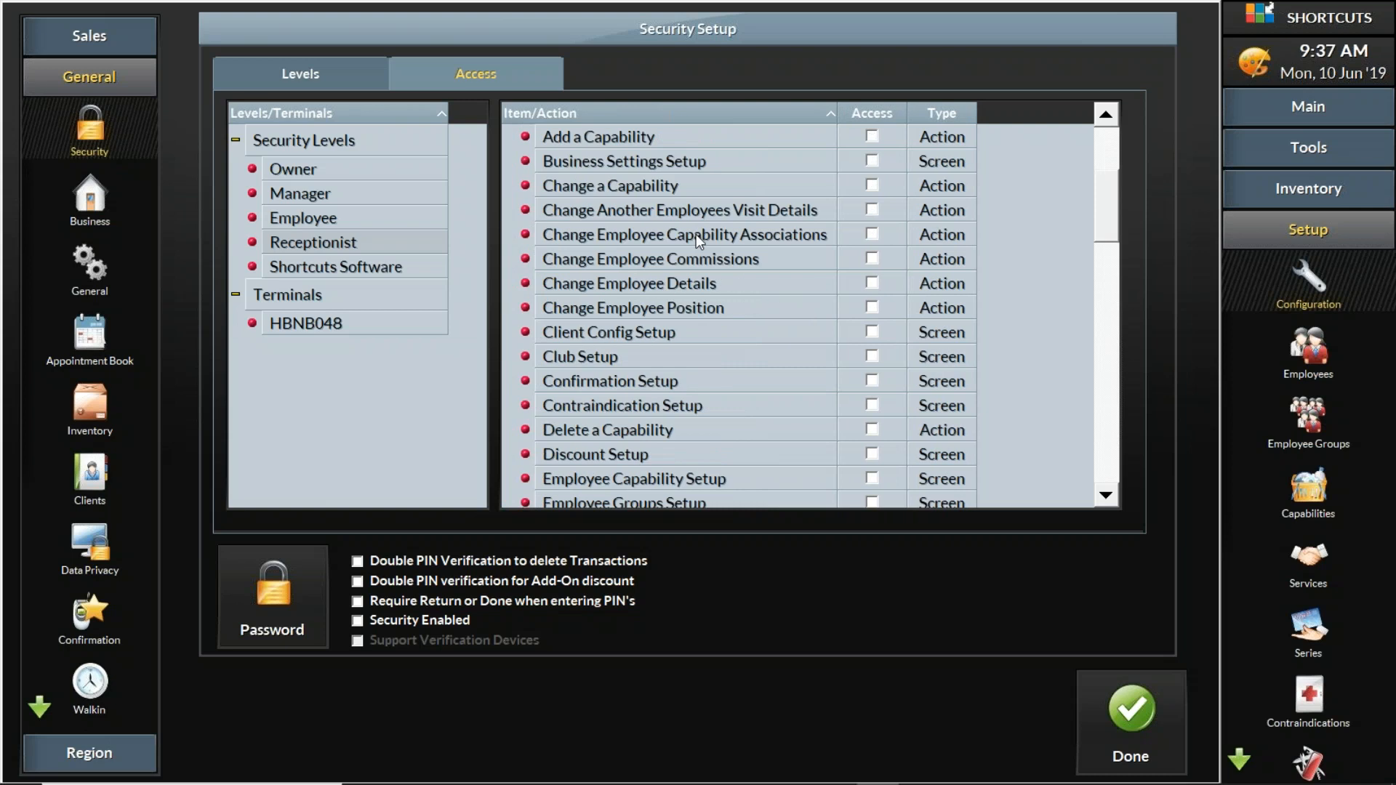
{"action": "scroll", "coordinate": [696, 235], "scroll_direction": "down", "scroll_amount": 1}
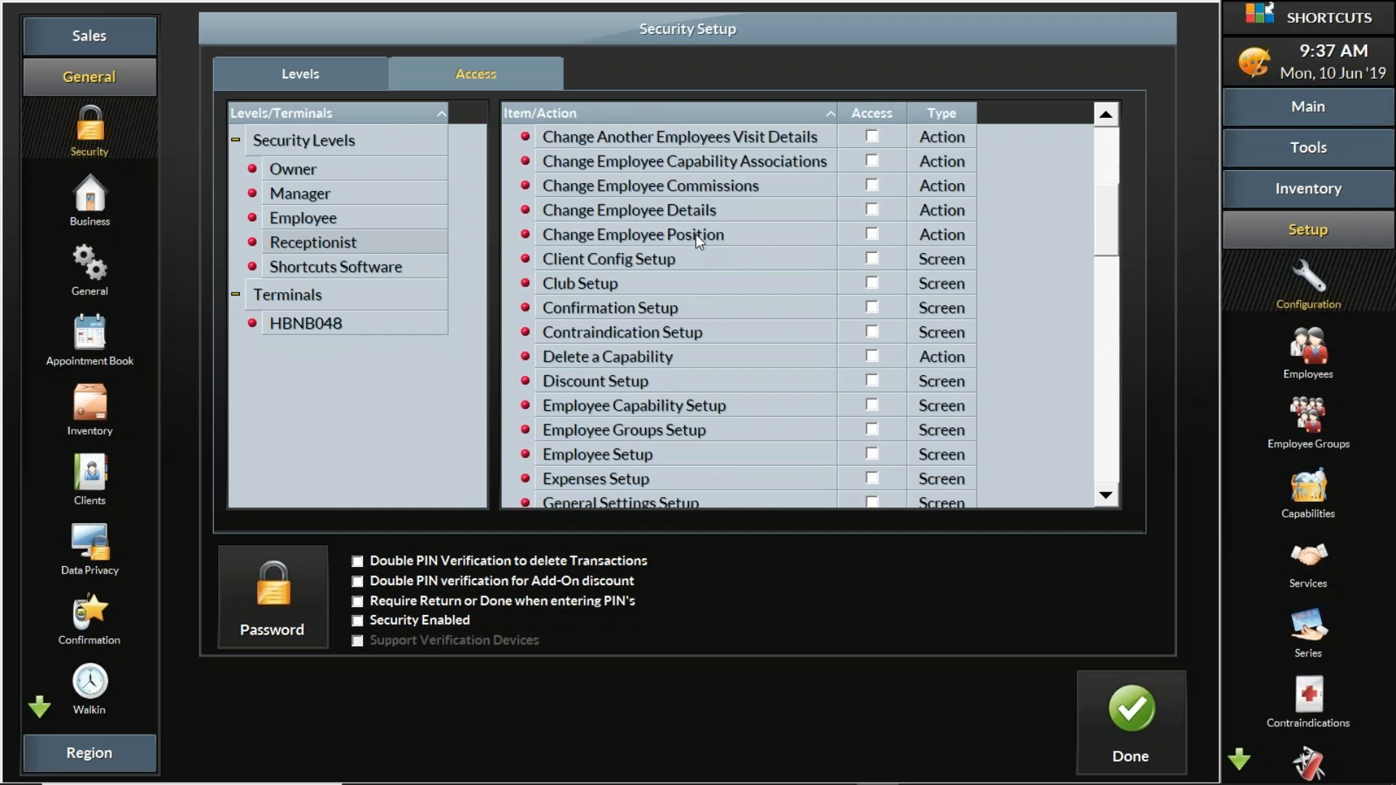
{"action": "scroll", "coordinate": [696, 235], "scroll_direction": "down", "scroll_amount": 2}
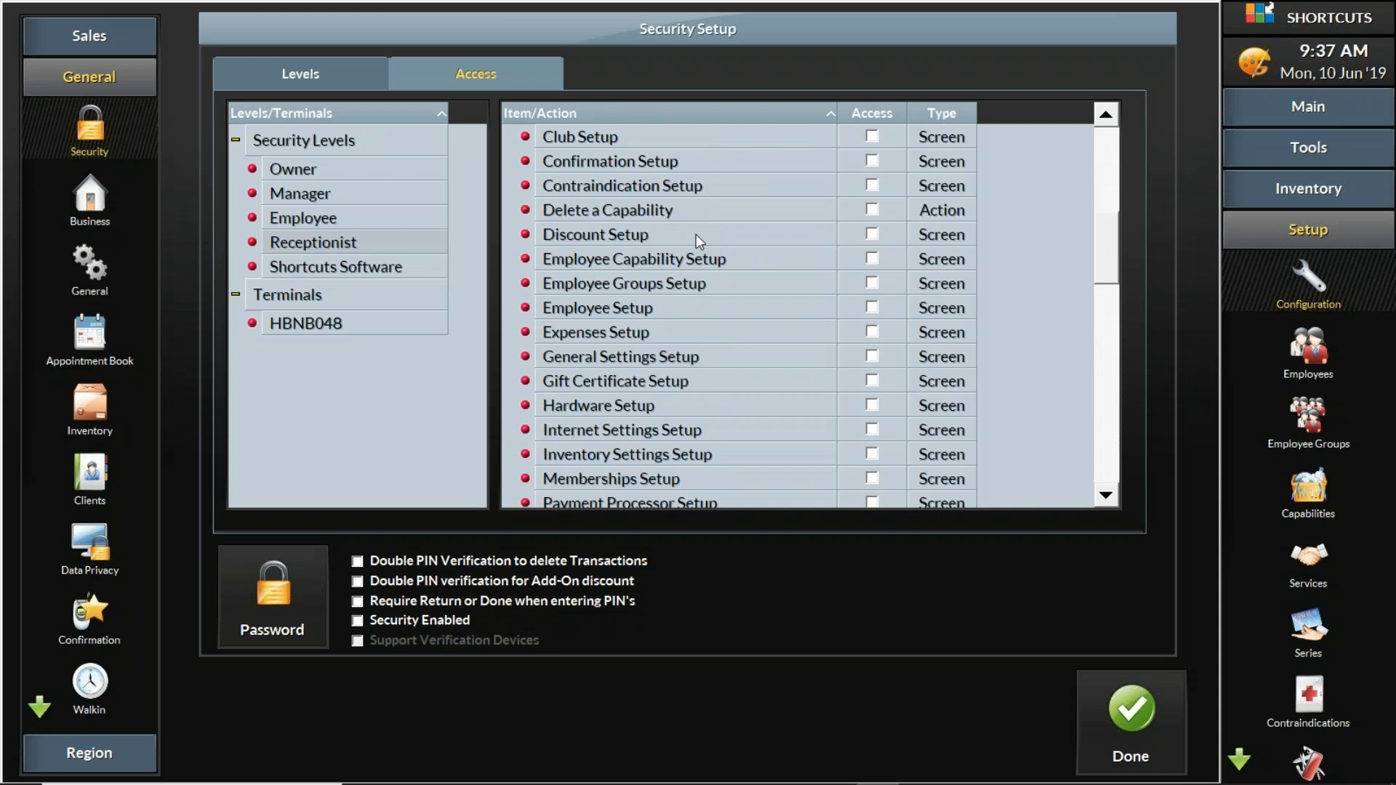
{"action": "scroll", "coordinate": [696, 235], "scroll_direction": "down", "scroll_amount": 1}
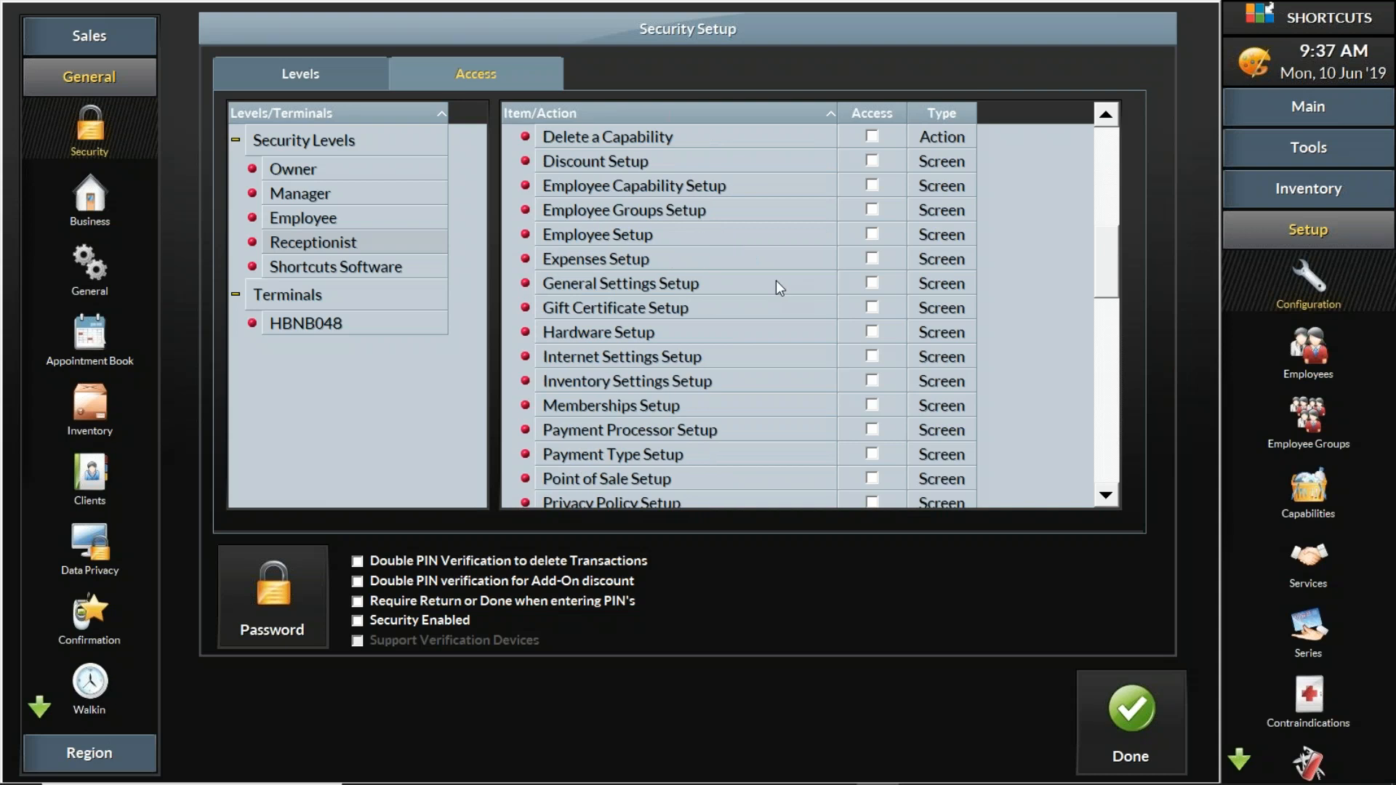
{"action": "scroll", "coordinate": [776, 280], "scroll_direction": "down", "scroll_amount": 3}
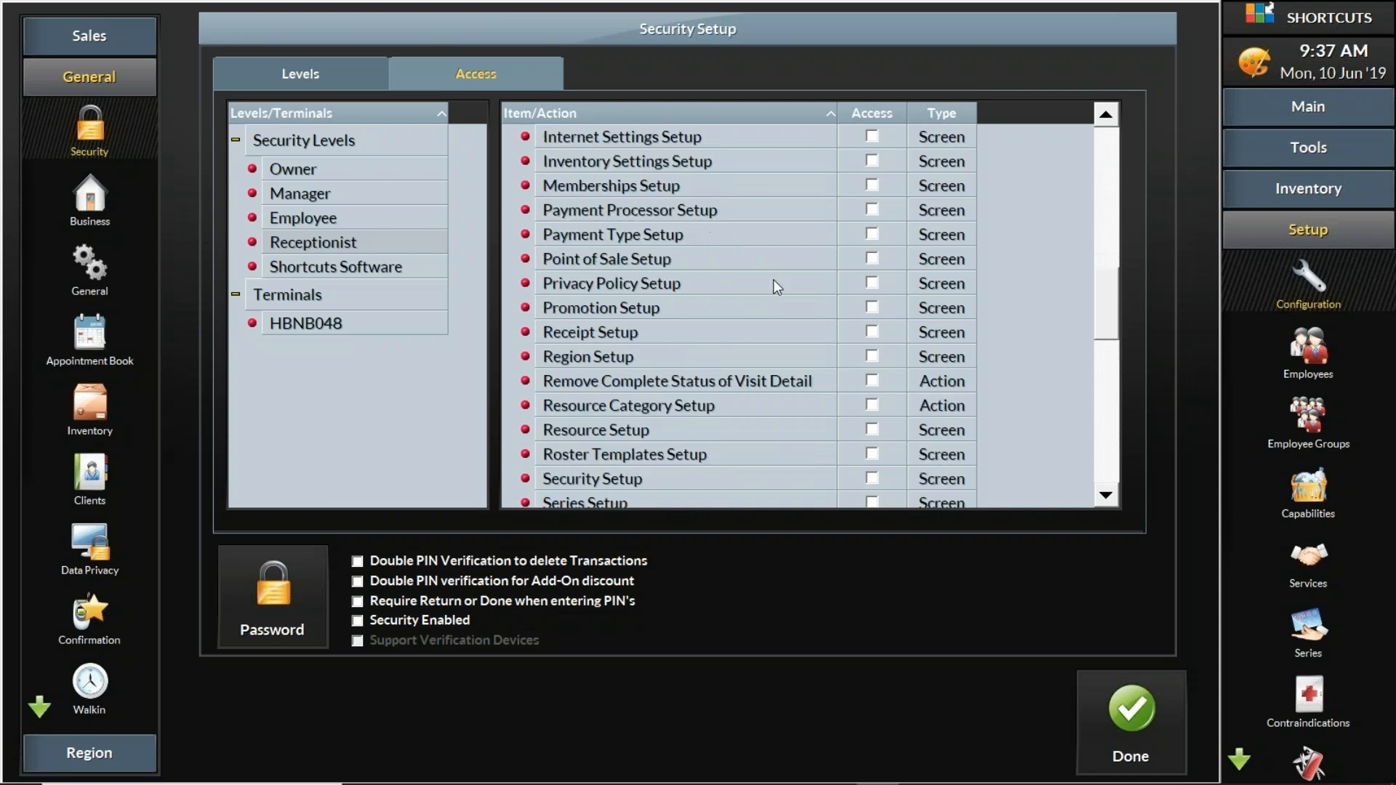
{"action": "scroll", "coordinate": [773, 285], "scroll_direction": "down", "scroll_amount": 1}
{"action": "scroll", "coordinate": [766, 282], "scroll_direction": "up", "scroll_amount": 9}
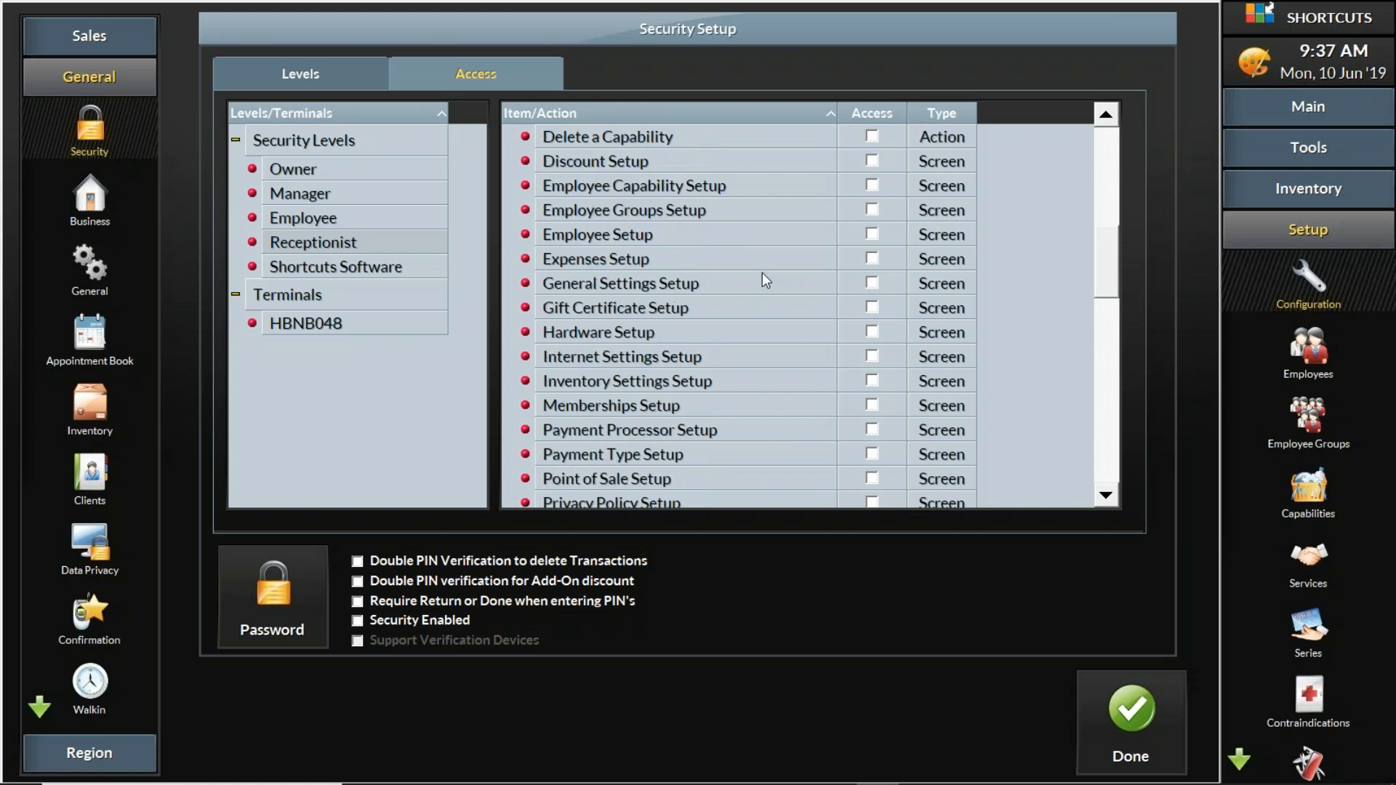
{"action": "left_click", "coordinate": [510, 186]}
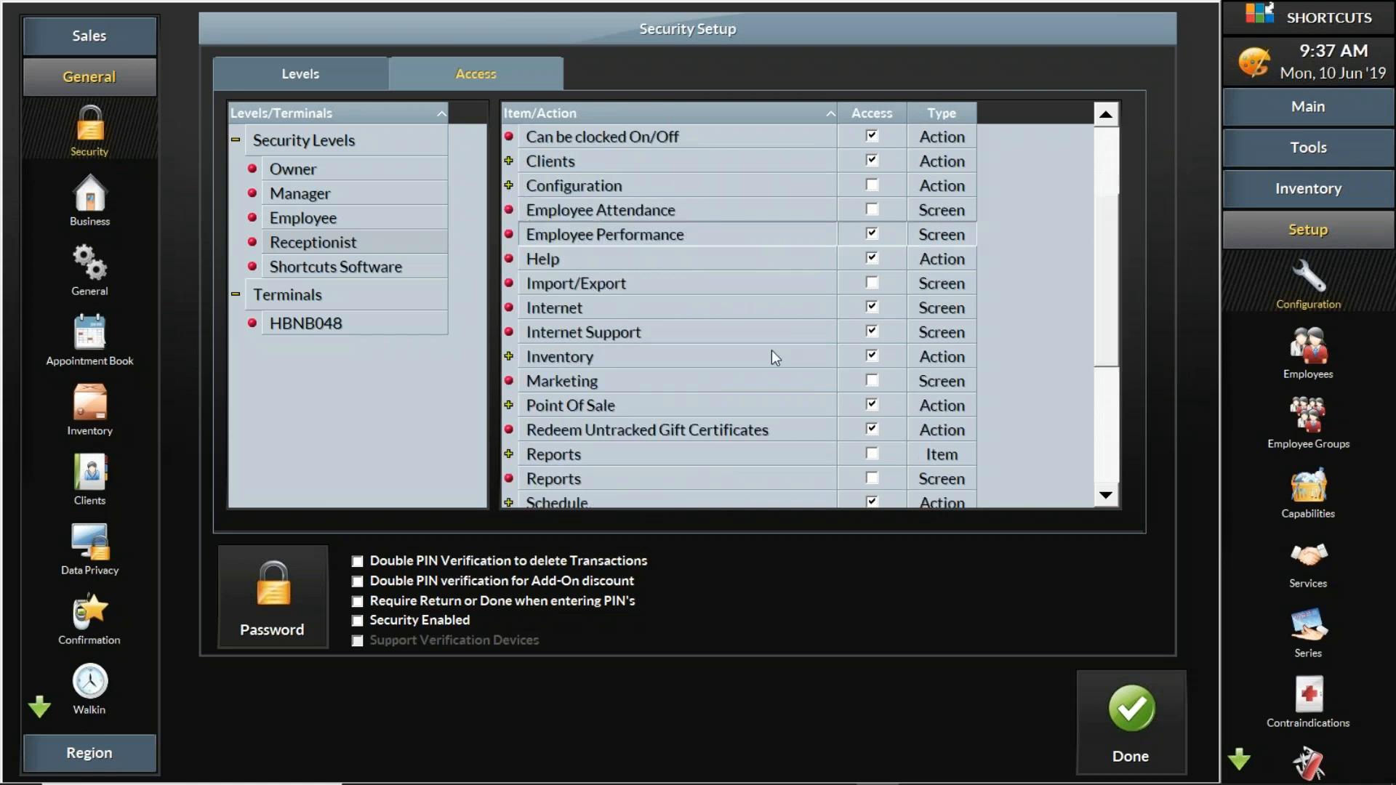
Step: Remove the Receptionist level's access to View Other Employee Breakdown, review its remaining permissions, and finish the security setup
{"action": "scroll", "coordinate": [771, 350], "scroll_direction": "down", "scroll_amount": 3}
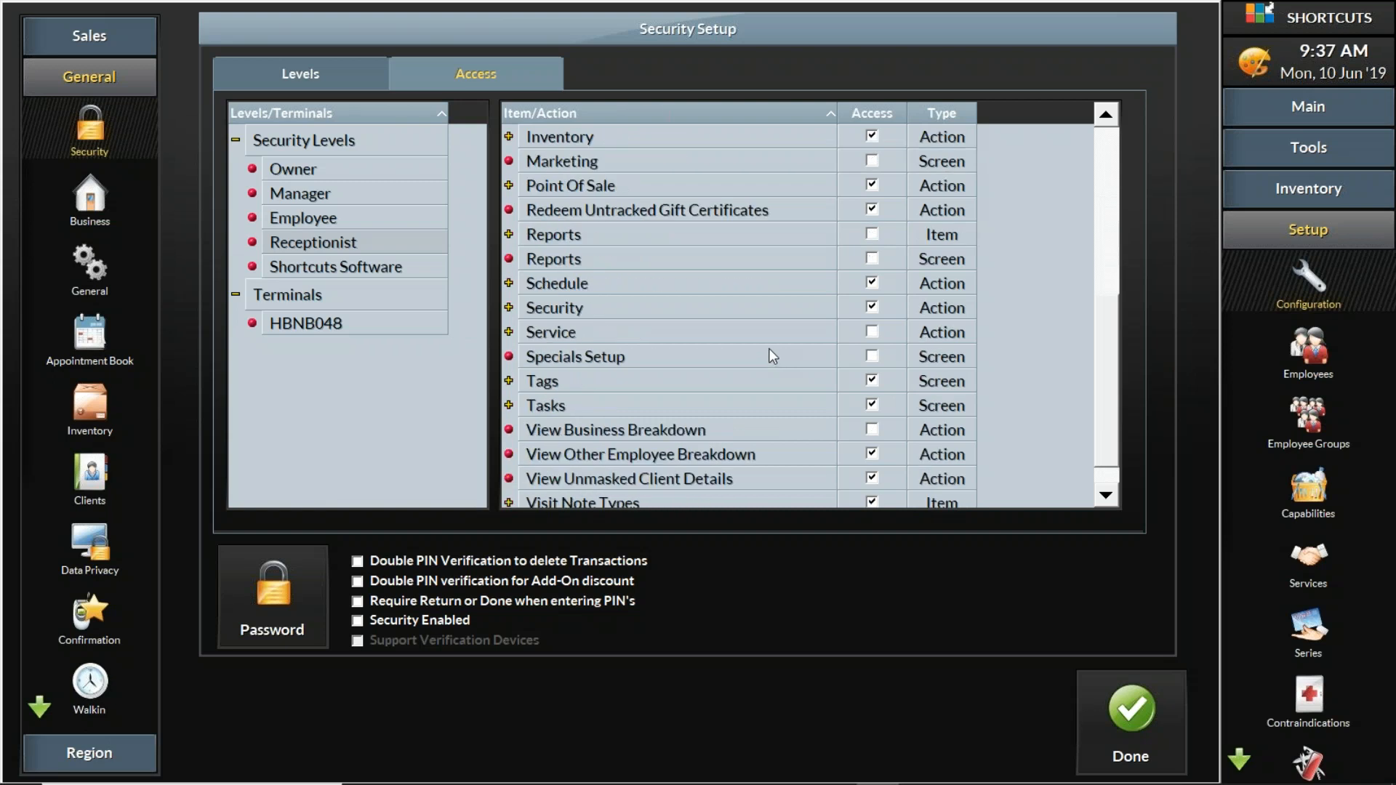
{"action": "scroll", "coordinate": [773, 356], "scroll_direction": "down", "scroll_amount": 1}
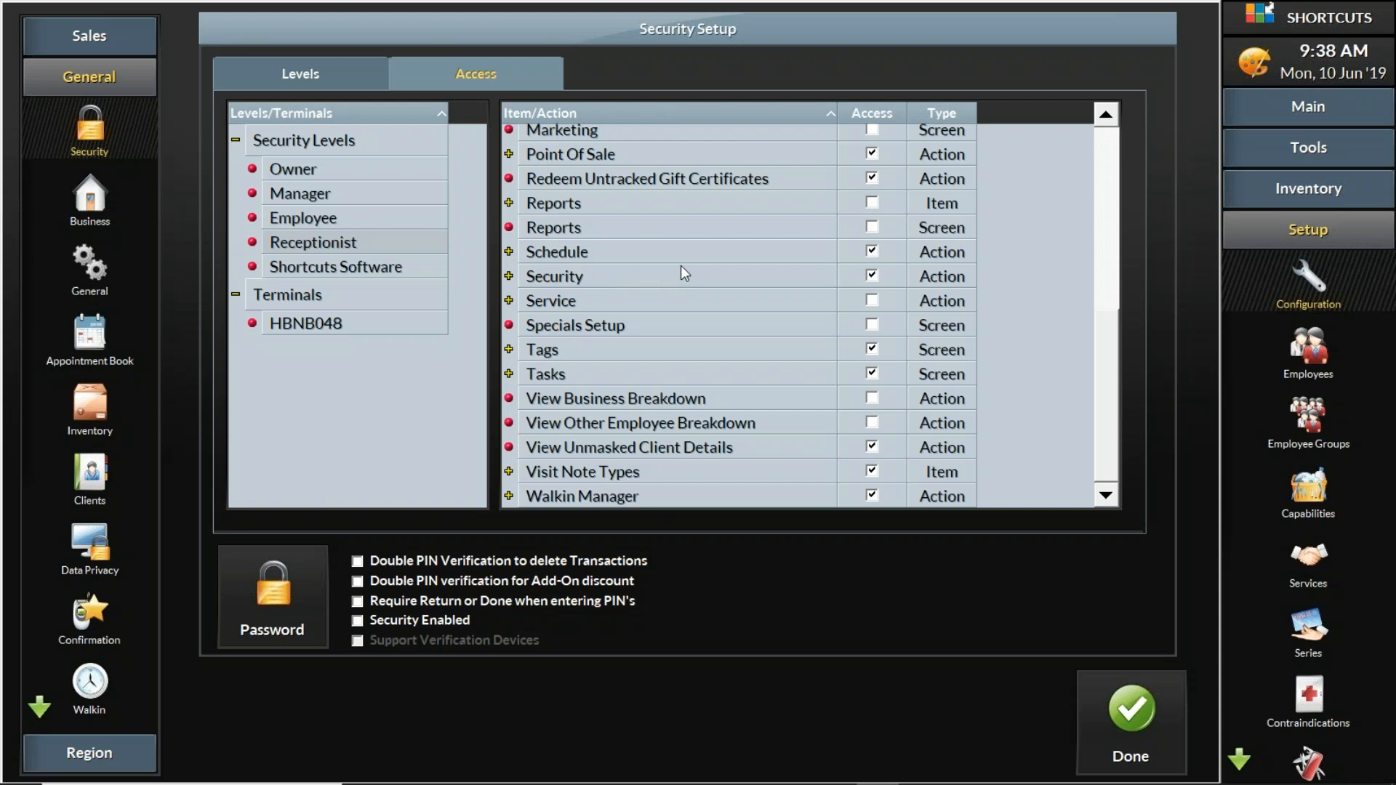
{"action": "scroll", "coordinate": [684, 266], "scroll_direction": "up", "scroll_amount": 5}
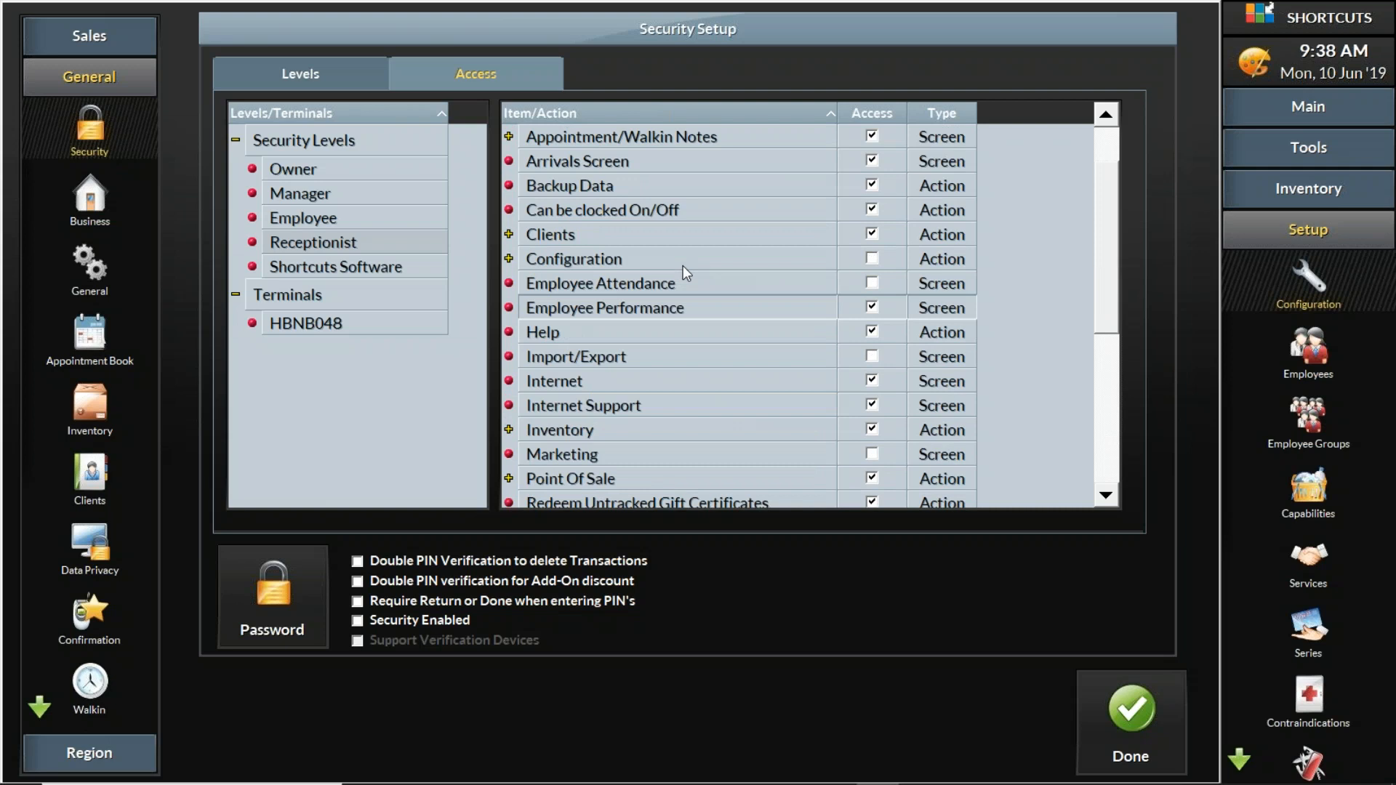
{"action": "scroll", "coordinate": [688, 272], "scroll_direction": "down", "scroll_amount": 5}
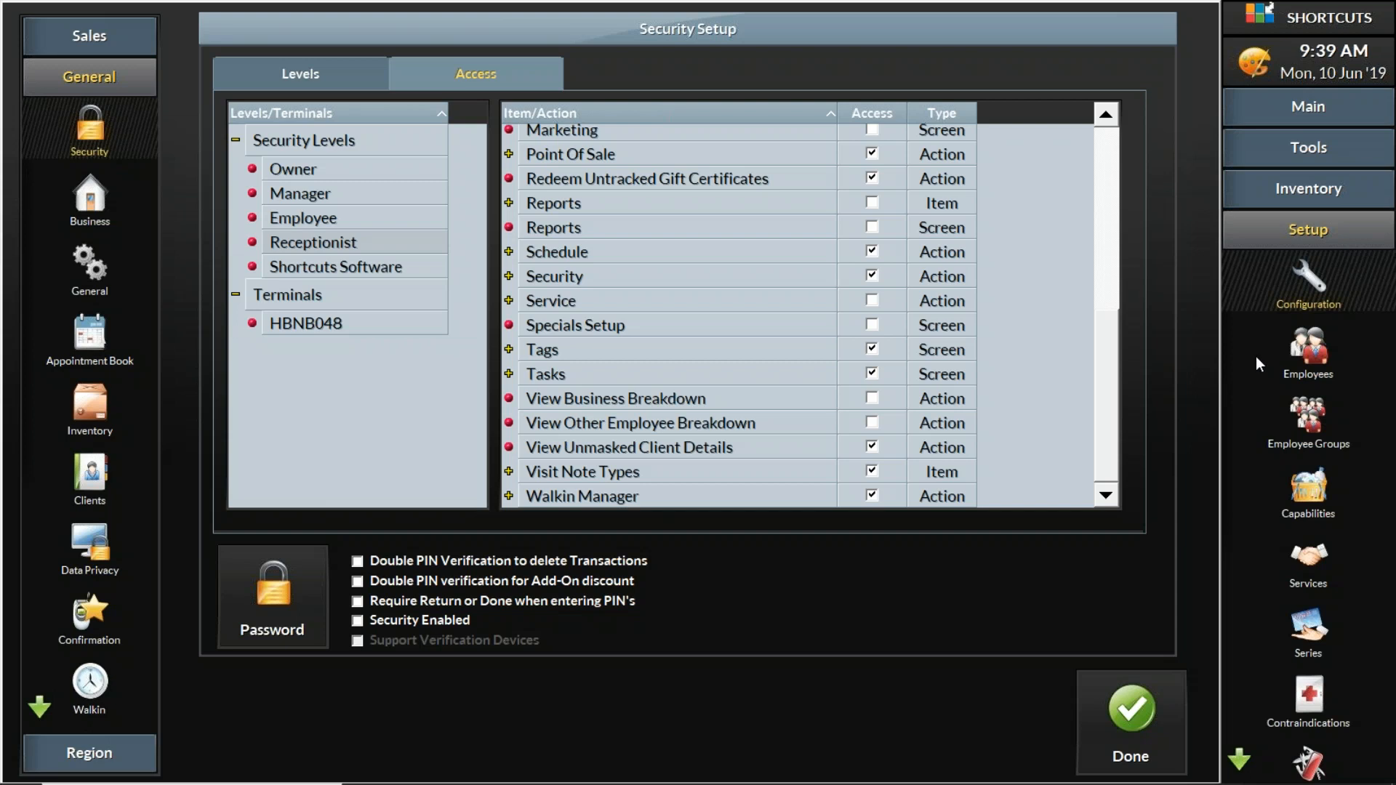
{"action": "left_click", "coordinate": [1130, 705]}
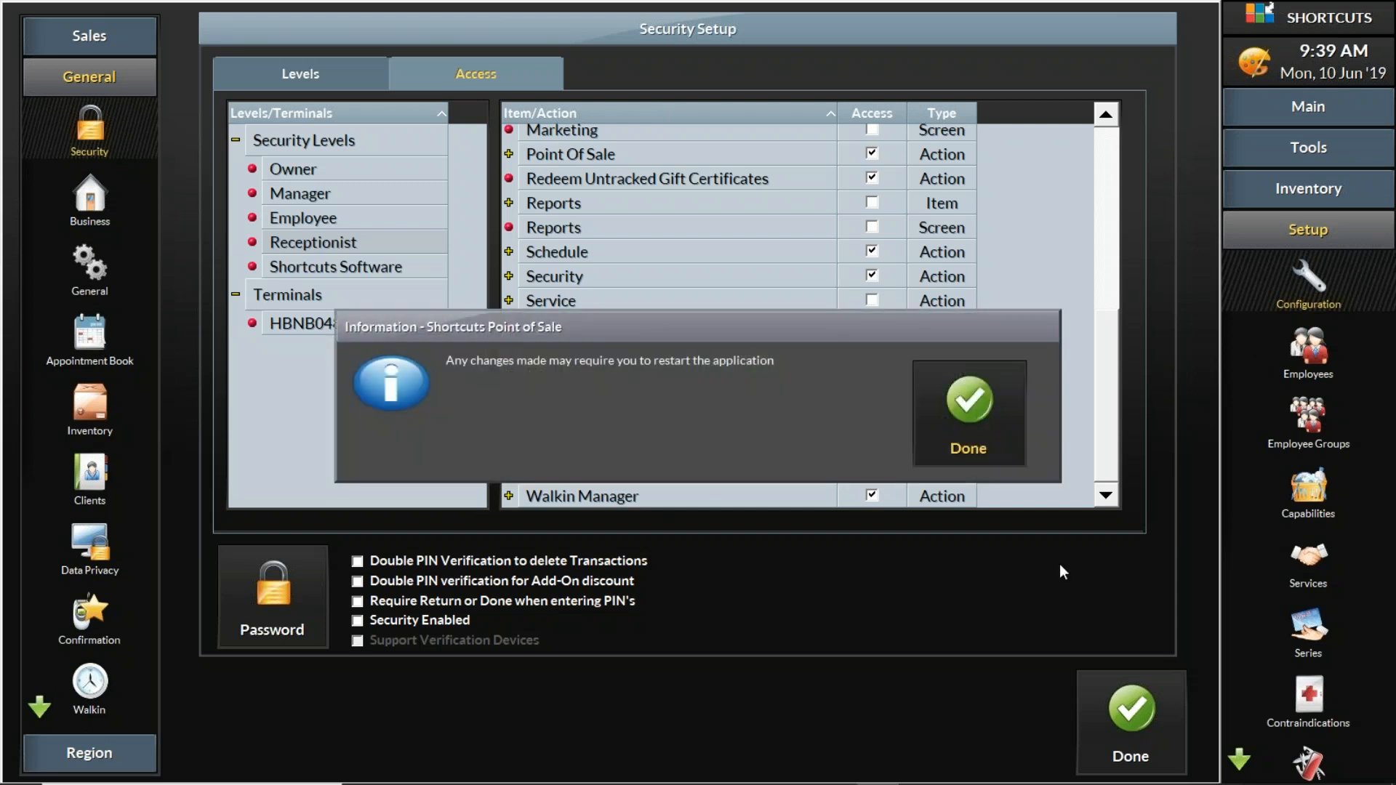
{"action": "left_click", "coordinate": [992, 406]}
Step: Switch to the PowerPoint presentation and show the closing Contact Us slide as a full-screen slide show
{"action": "mouse_move", "coordinate": [754, 781]}
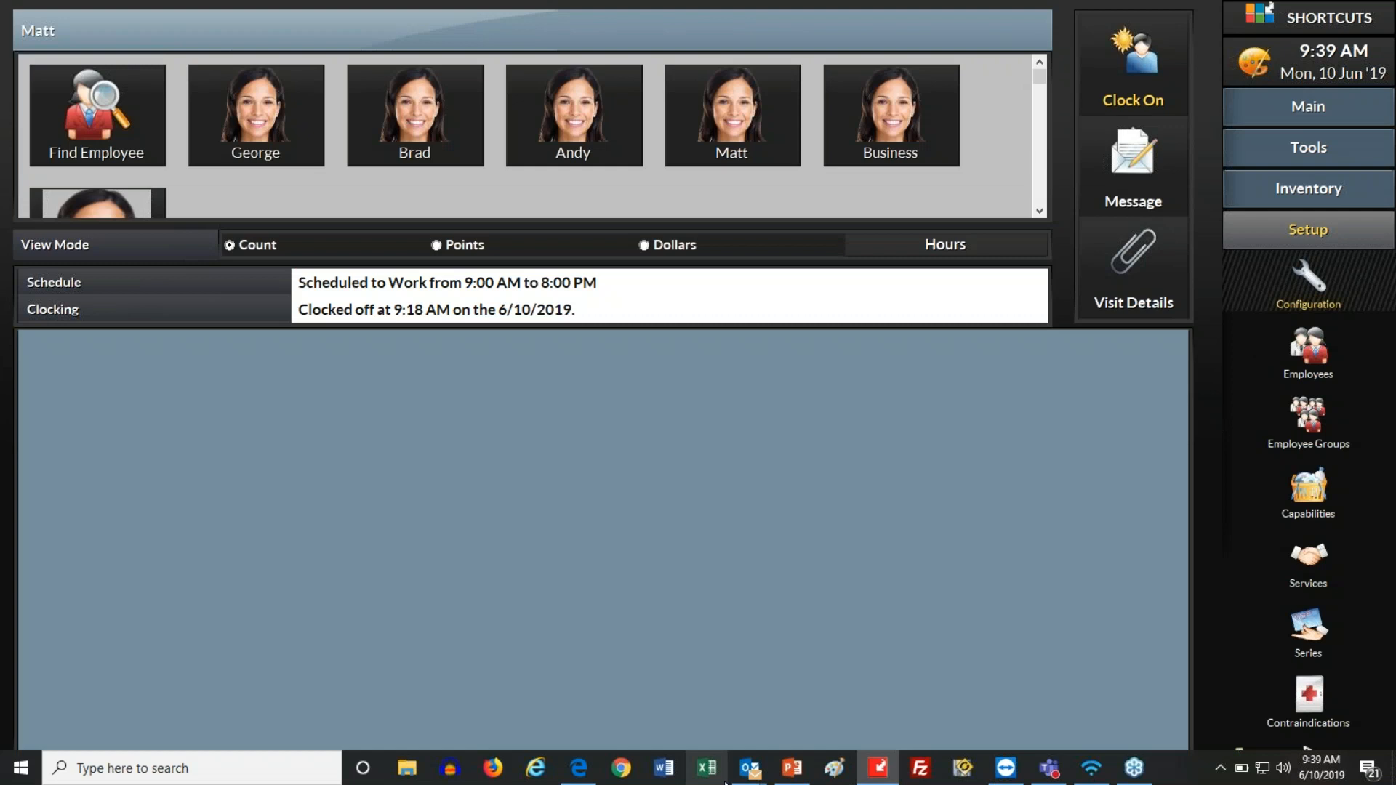
{"action": "left_click", "coordinate": [799, 776]}
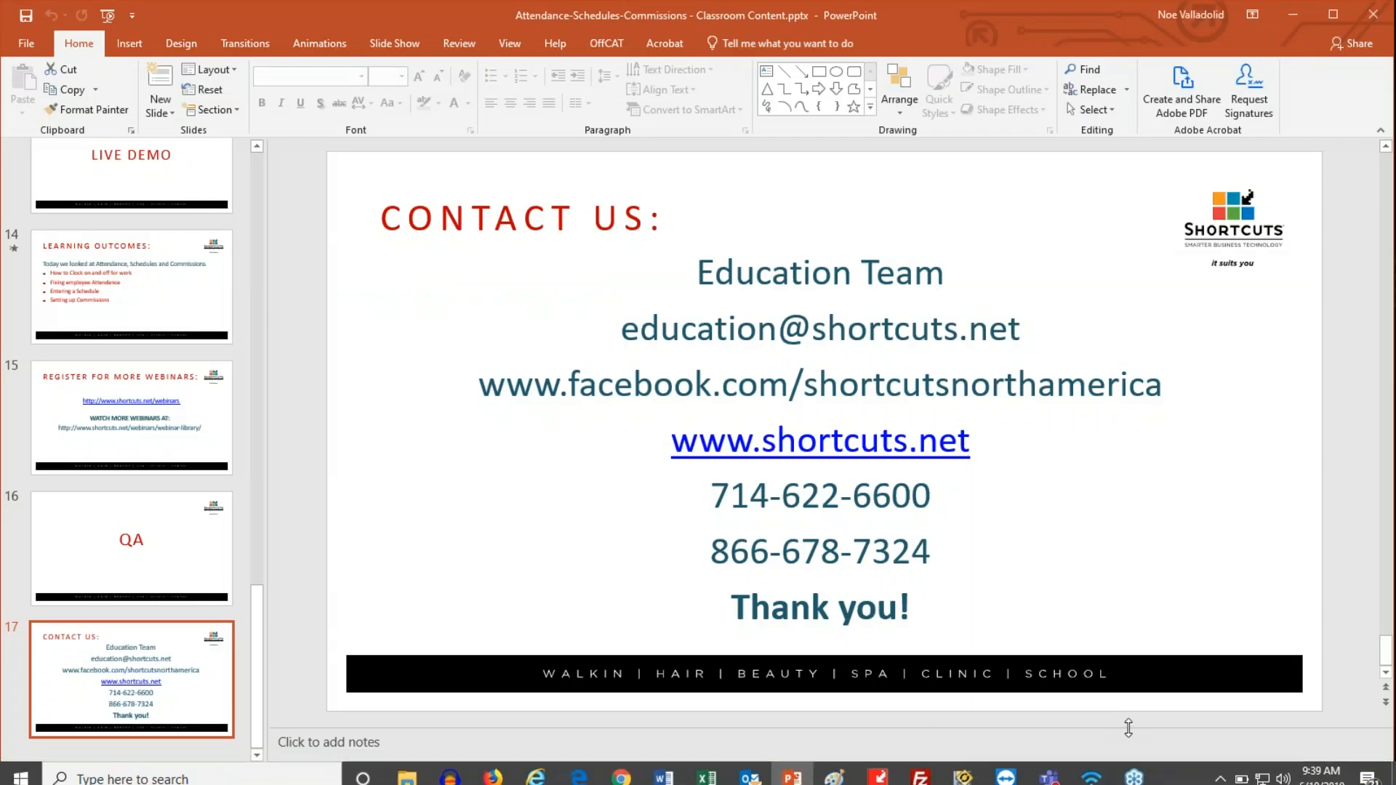
{"action": "left_click", "coordinate": [1194, 775]}
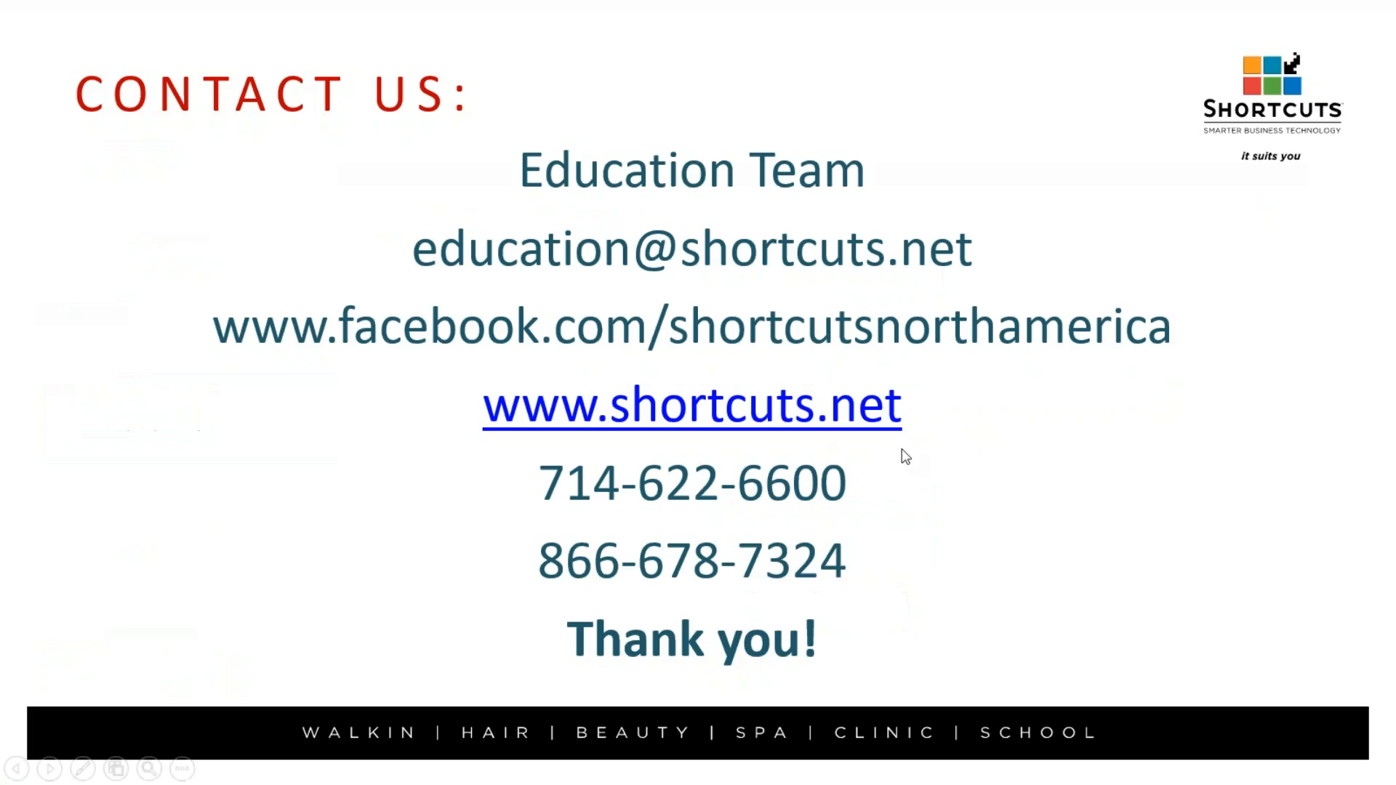